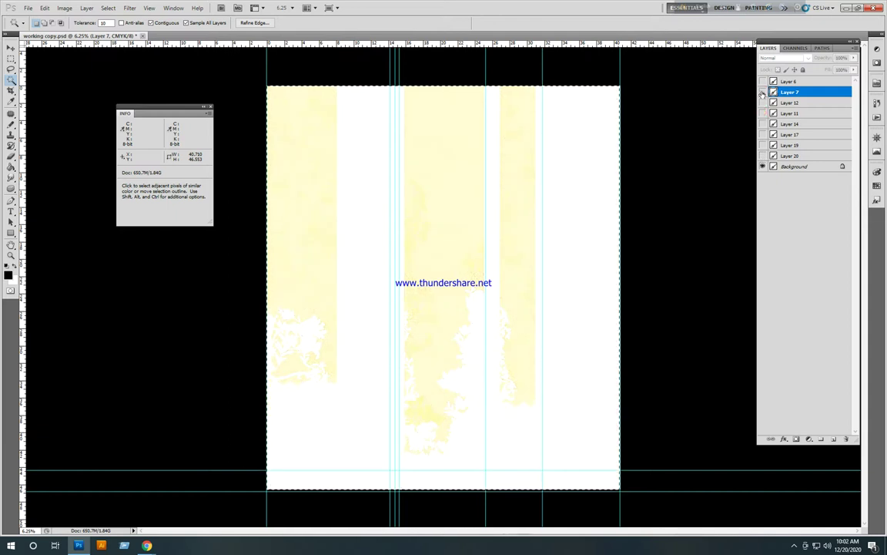
# - Toggle the visibility of Layer 7 to compare the floral artwork with the Background layer
pyautogui.click(762, 92)
pyautogui.click(763, 92)
pyautogui.click(763, 92)
pyautogui.click(762, 91)
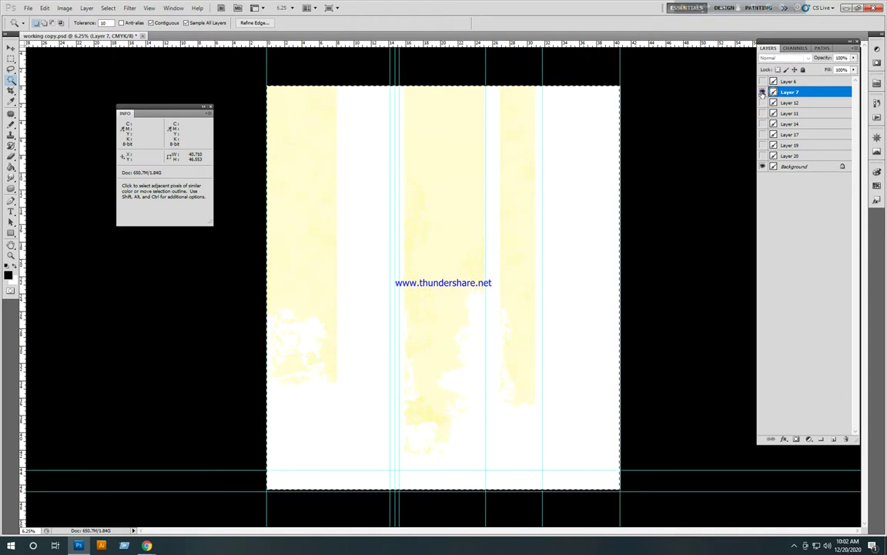
pyautogui.click(763, 91)
pyautogui.click(762, 92)
pyautogui.click(762, 92)
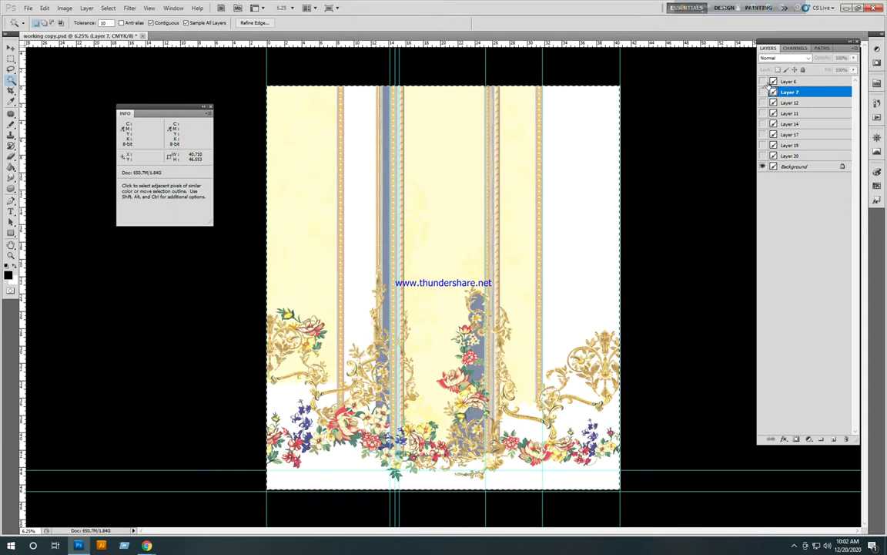
pyautogui.click(762, 92)
# - Inspect the Body channel up close on its own, and compare it with the CMYK channels displayed
pyautogui.click(795, 48)
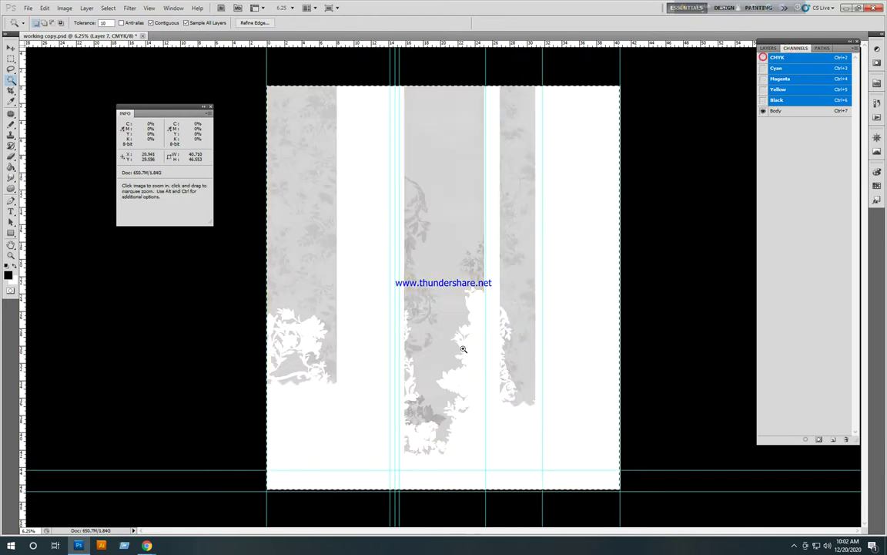
pyautogui.moveTo(463, 347); pyautogui.dragTo(516, 378)
pyautogui.click(763, 59)
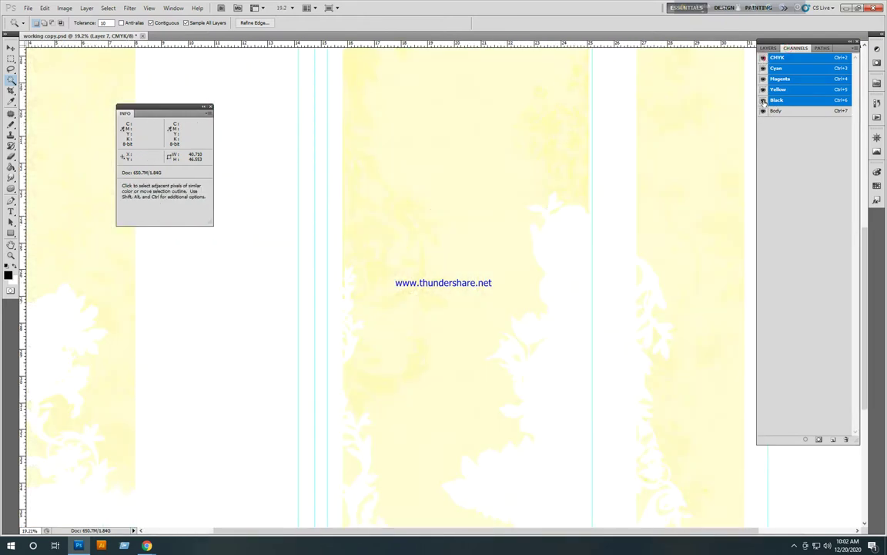
pyautogui.click(768, 48)
pyautogui.scroll(-4, 663, 235)
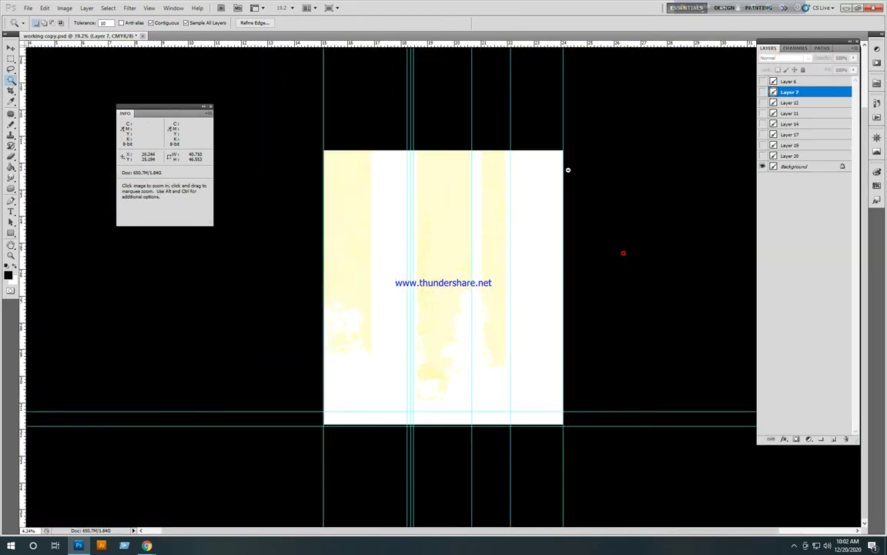
# - Show Layer 7 and hide the Body channel, keeping the Background layer visible
pyautogui.click(763, 91)
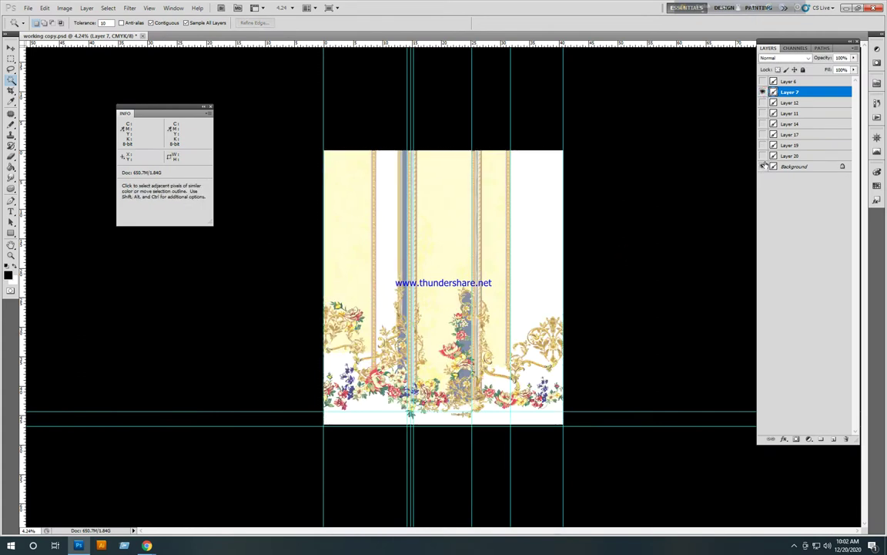
pyautogui.click(795, 47)
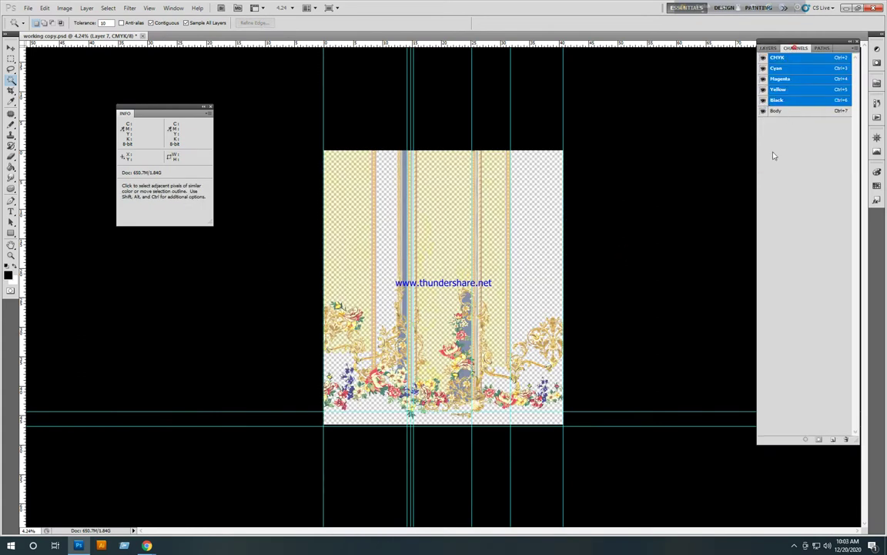
pyautogui.click(763, 111)
pyautogui.click(768, 47)
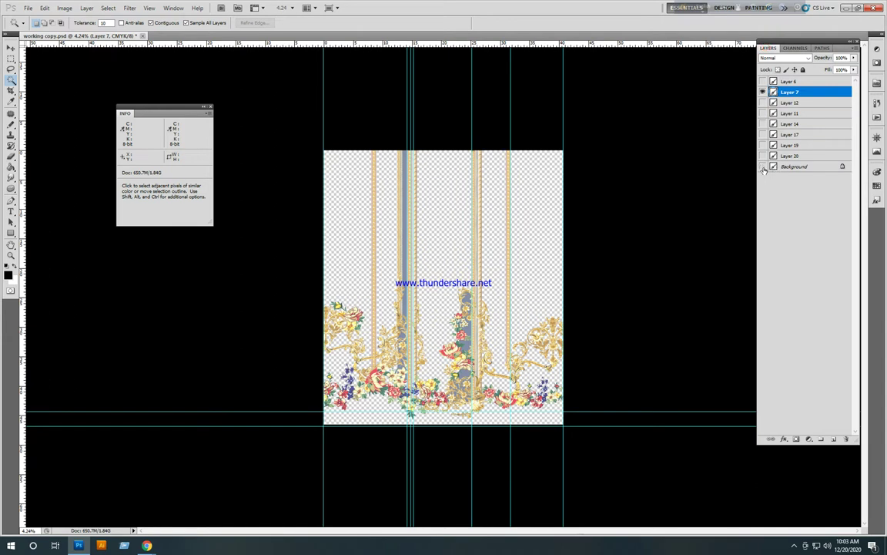
pyautogui.click(763, 166)
pyautogui.hotkey('ctrl', '+')
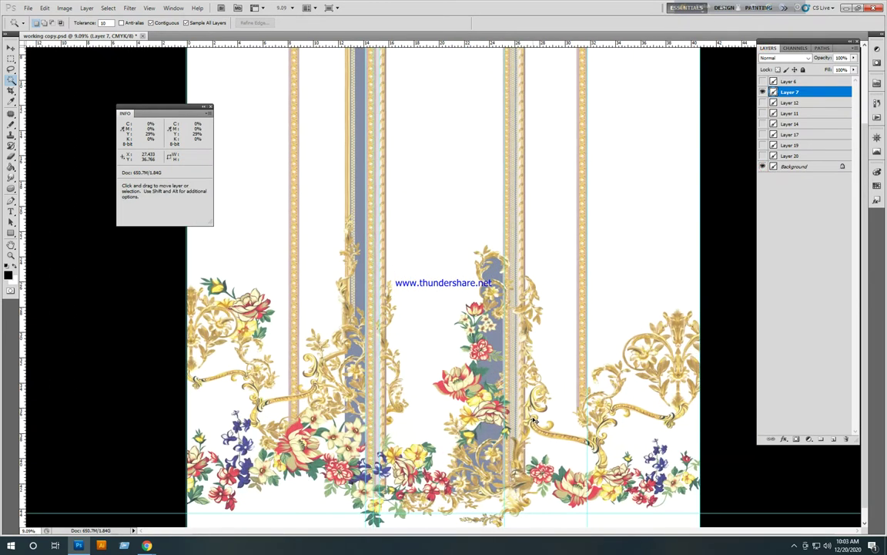
# - Create a 300 pixels/inch CMYK document with a white background and set its canvas size to 89 by 43 inches
pyautogui.hotkey('ctrl', 'n')
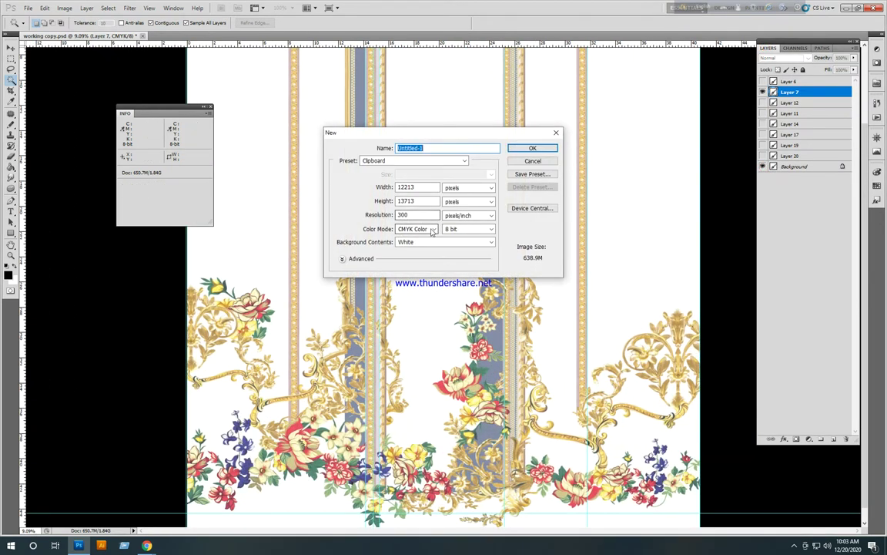
pyautogui.click(530, 148)
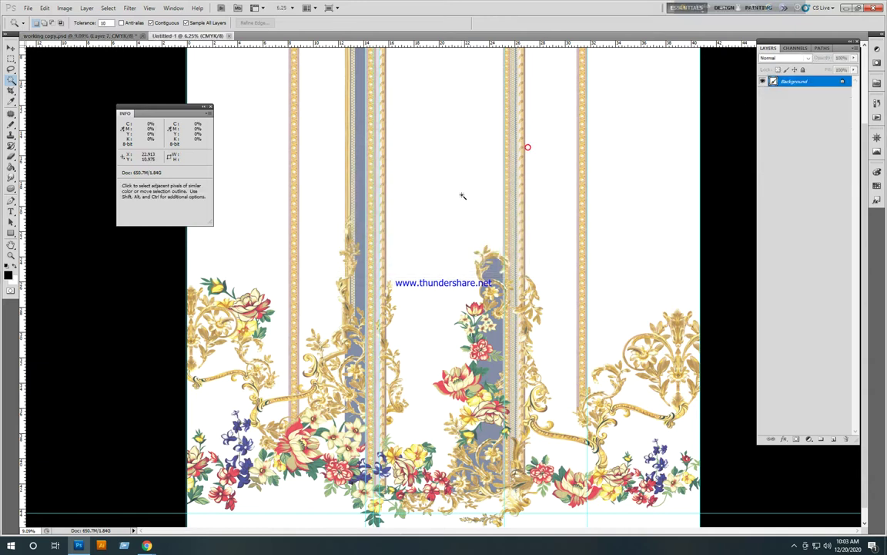
pyautogui.hotkey('ctrl', 'alt', 'c')
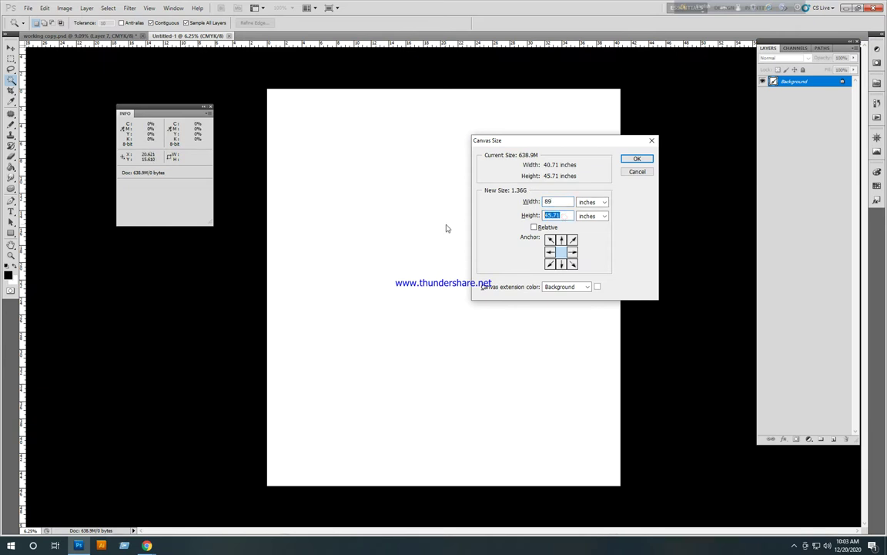
pyautogui.press('Return')
pyautogui.press('Return')
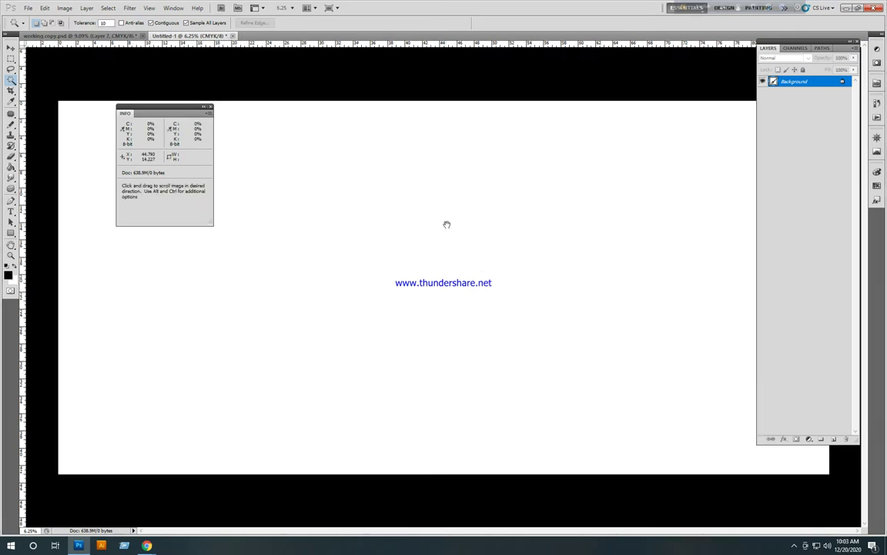
# - Check the new document's dimensions and resolution in the Image Size settings
pyautogui.click(65, 8)
pyautogui.click(86, 67)
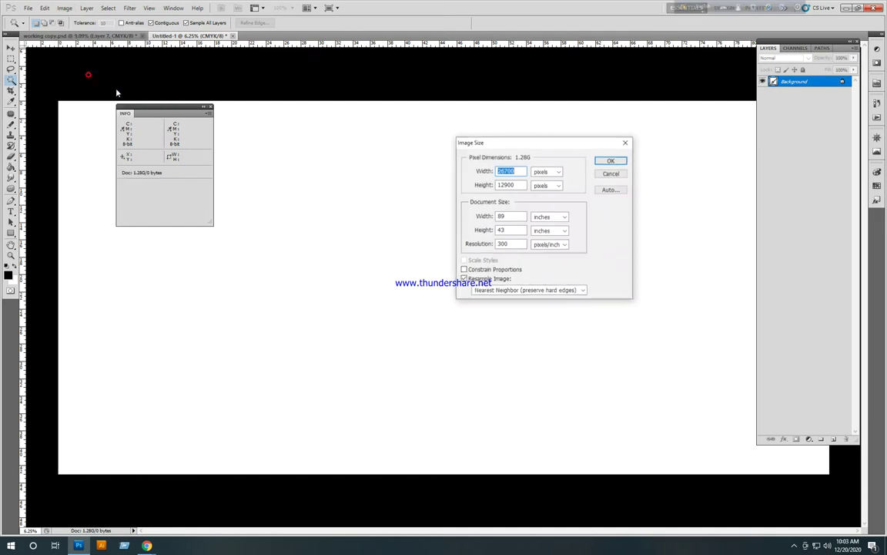
pyautogui.click(611, 161)
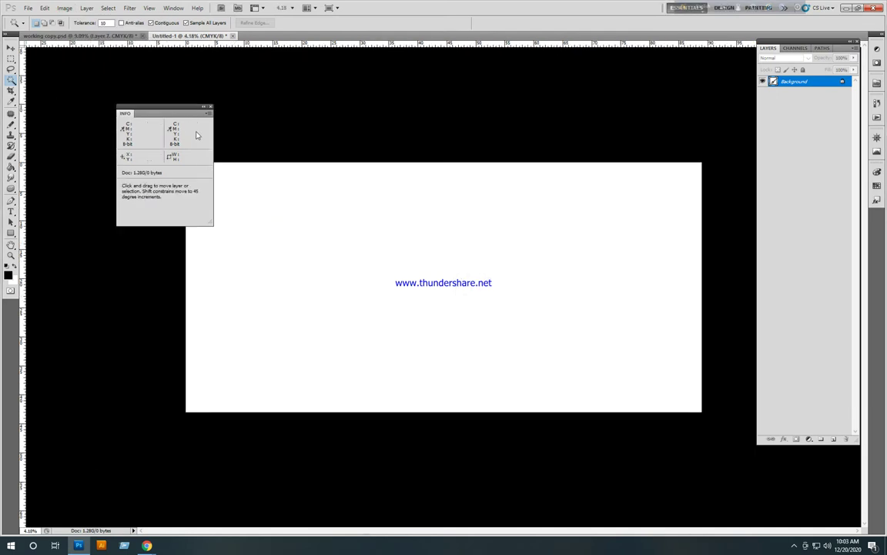
pyautogui.moveTo(192, 108); pyautogui.dragTo(146, 107)
pyautogui.press('m')
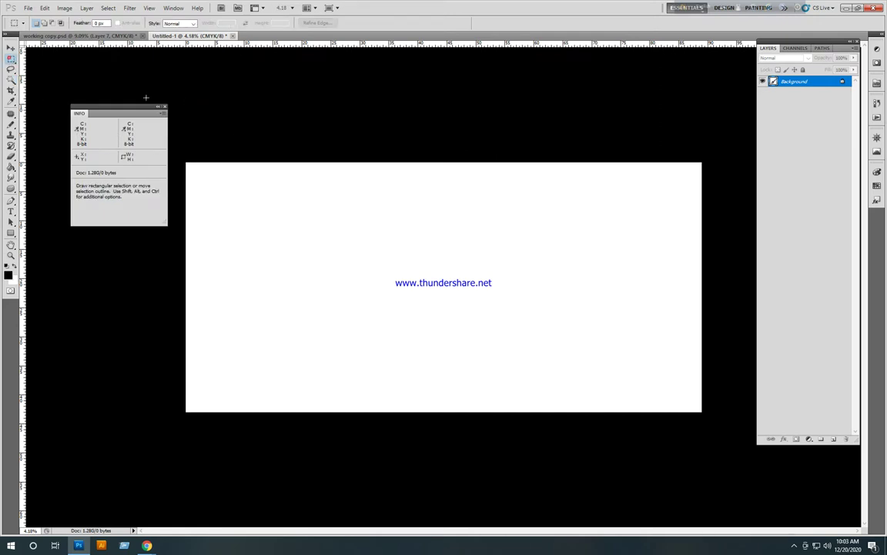
pyautogui.moveTo(673, 177); pyautogui.dragTo(722, 169)
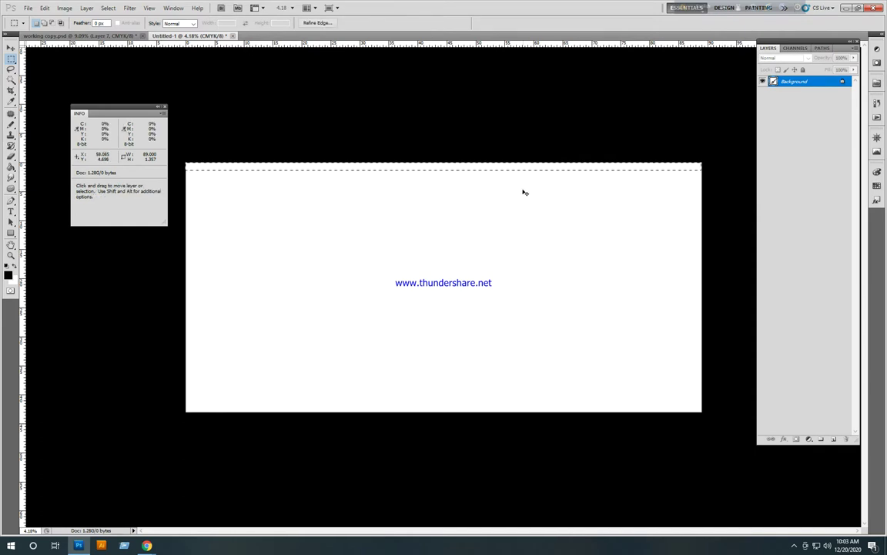
pyautogui.click(525, 191)
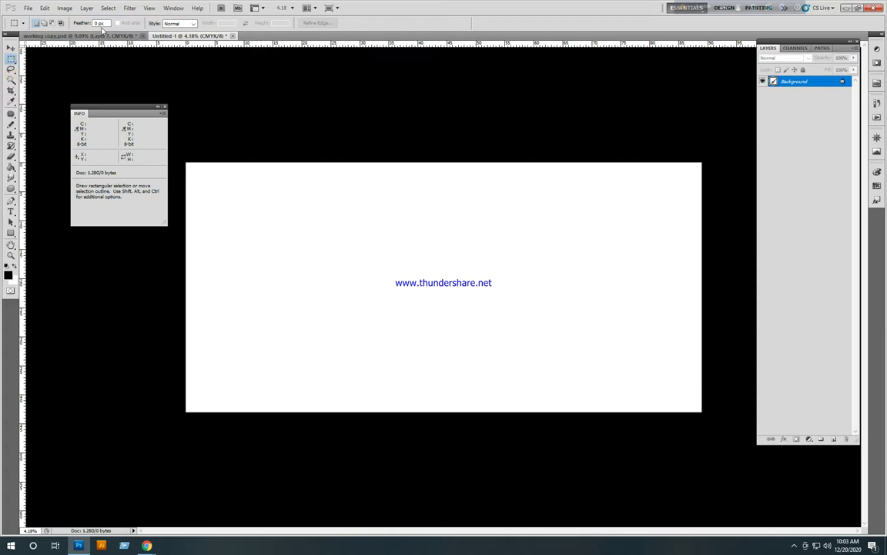
# - Set the marquee to a fixed size of 89 by 1.5 inches and place the selection near the canvas's top edge
pyautogui.click(195, 24)
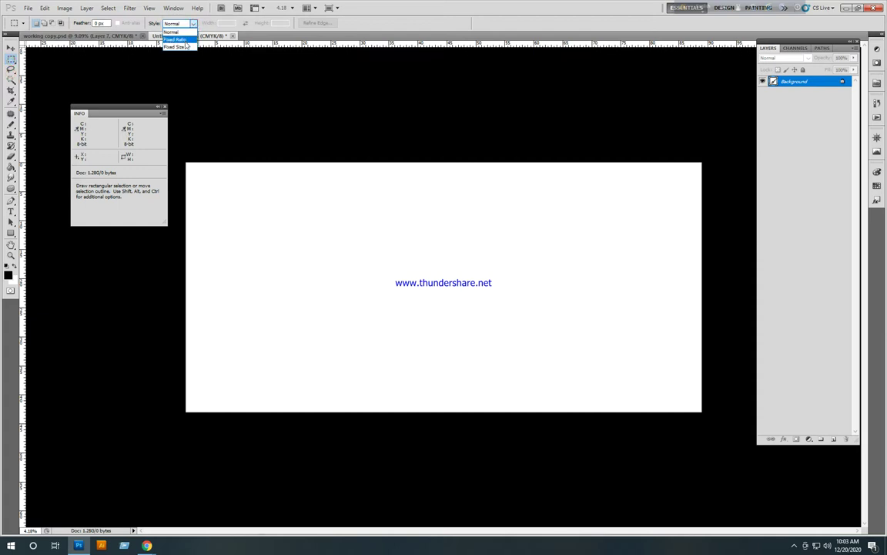
pyautogui.click(177, 47)
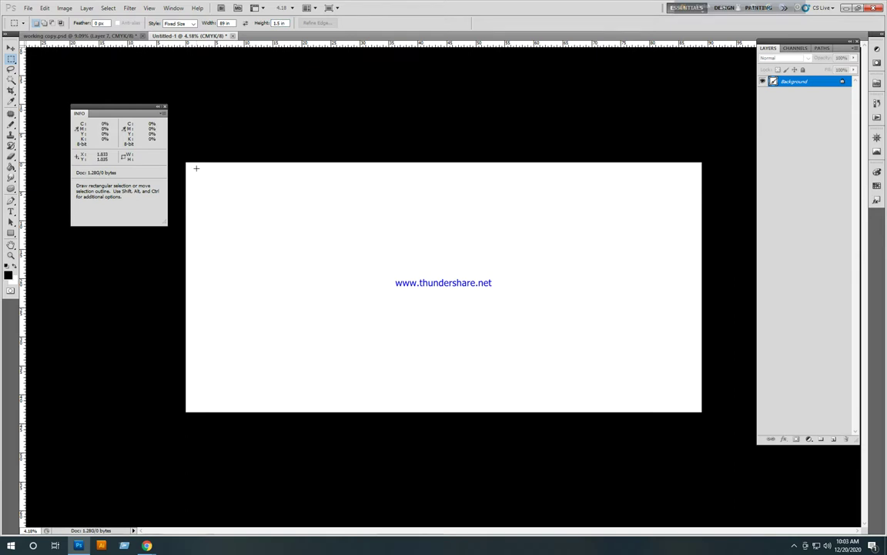
pyautogui.press('Up')
pyautogui.press('Up')
pyautogui.press('Up')
pyautogui.press('Up')
pyautogui.press('Up')
pyautogui.press('Up')
pyautogui.press('Up')
pyautogui.press('Up')
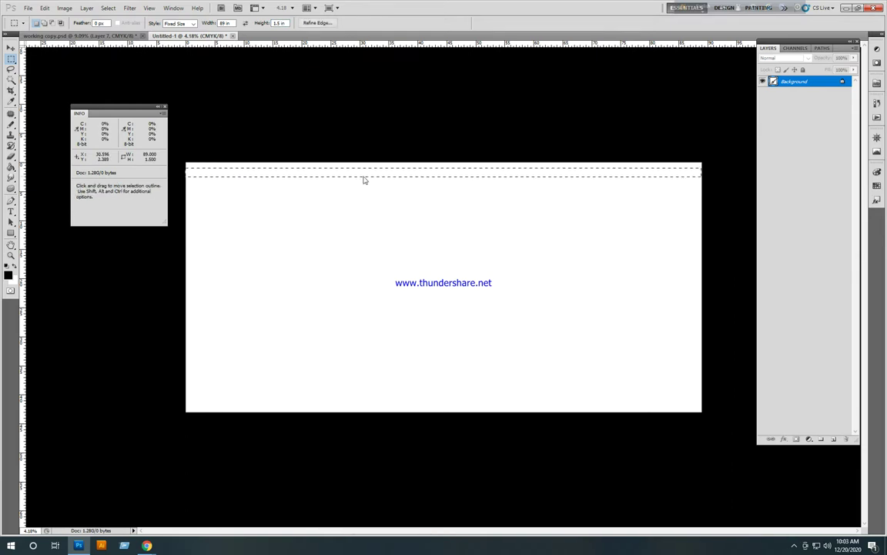
pyautogui.press('Up')
pyautogui.press('Up')
# - Switch to full-screen mode and nudge the selection strip flush with the canvas's top edge
pyautogui.moveTo(426, 153); pyautogui.dragTo(474, 176)
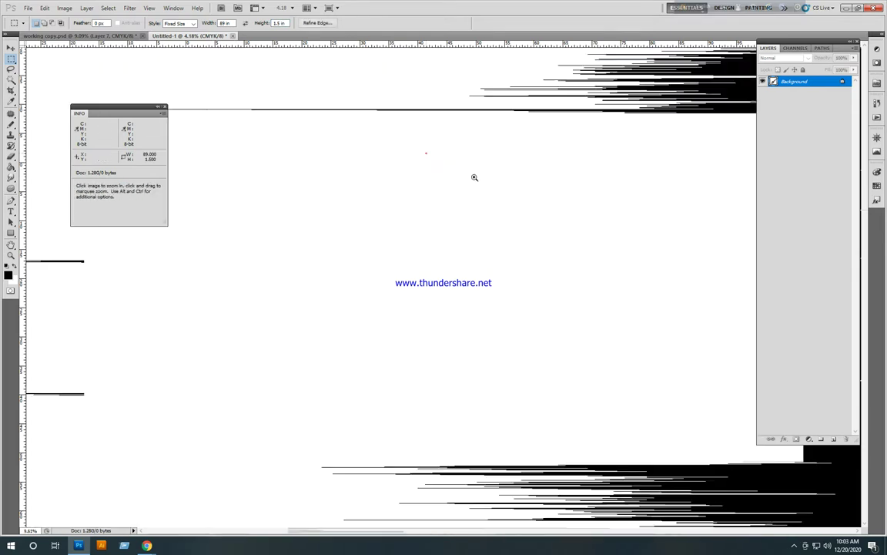
pyautogui.press('f')
pyautogui.moveTo(429, 113); pyautogui.dragTo(430, 192)
pyautogui.moveTo(457, 151); pyautogui.dragTo(512, 198)
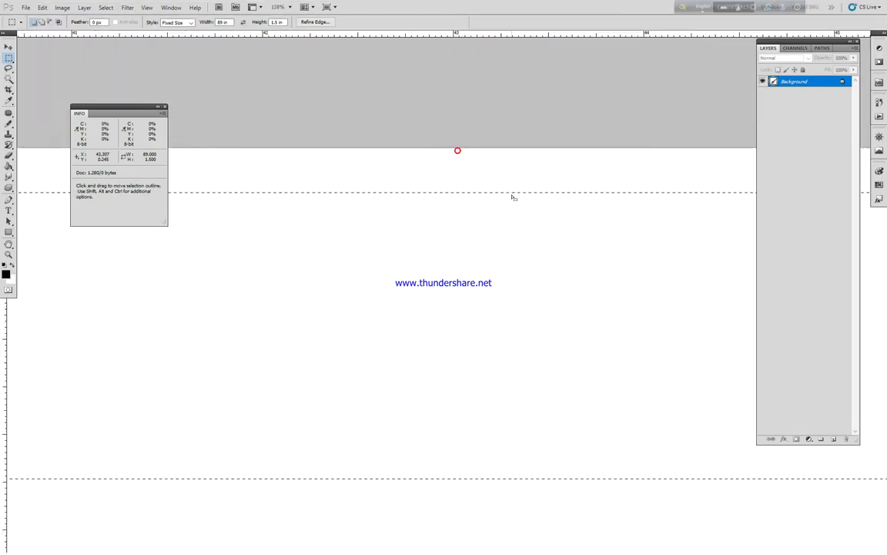
pyautogui.press('Up')
pyautogui.press('Up')
pyautogui.press('Up')
pyautogui.press('Up')
pyautogui.press('Up')
pyautogui.press('Up')
pyautogui.press('Up')
pyautogui.press('Up')
pyautogui.hotkey('shift', 'Up')
# - Set the foreground color to 100% black and fill the selected top strip with it
pyautogui.click(6, 273)
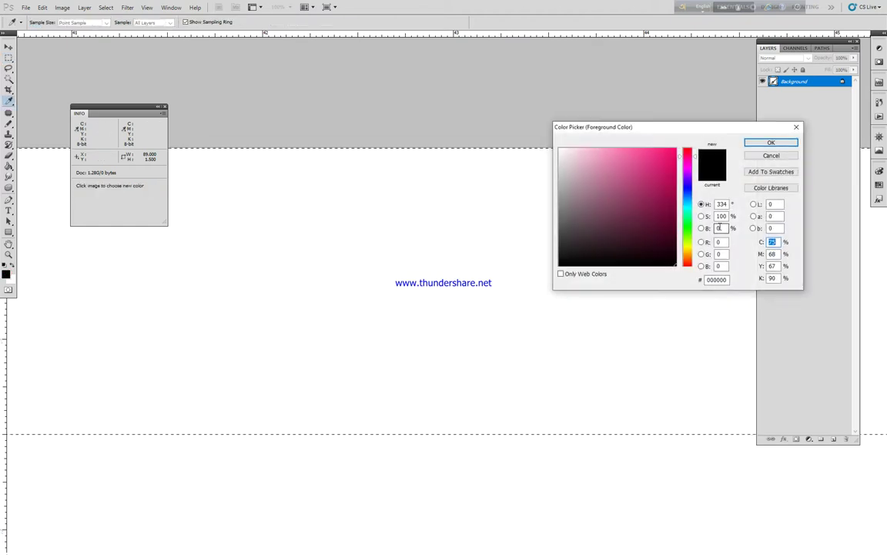
pyautogui.write('100')
pyautogui.press('Return')
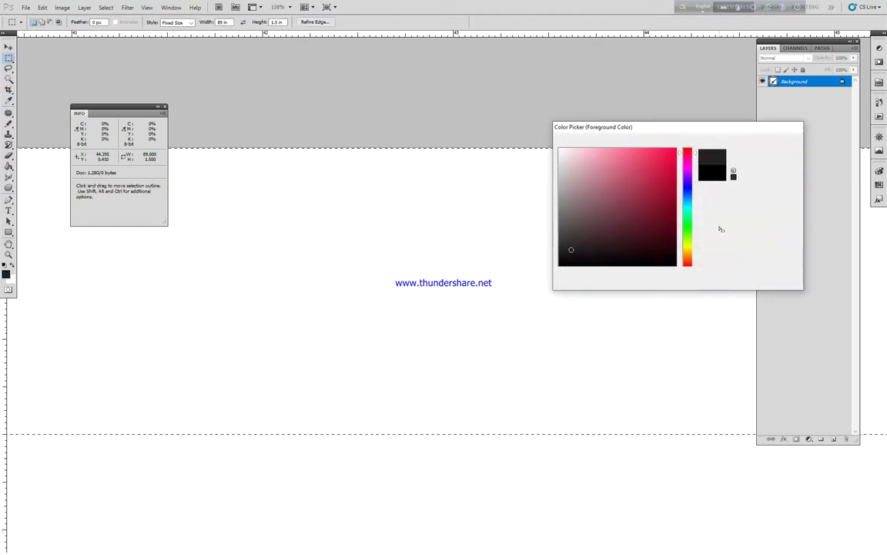
pyautogui.hotkey('alt', 'BackSpace')
# - Move the selection strip flush with the canvas's bottom edge and fill it with the same black
pyautogui.moveTo(405, 280); pyautogui.dragTo(248, 97)
pyautogui.scroll(1, 455, 330)
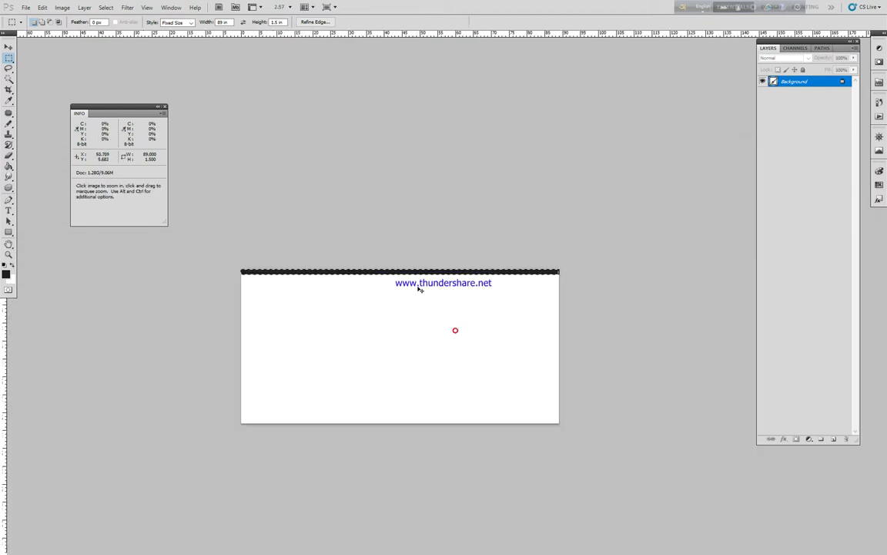
pyautogui.moveTo(418, 276); pyautogui.dragTo(504, 479)
pyautogui.moveTo(411, 414); pyautogui.dragTo(482, 452)
pyautogui.moveTo(420, 137); pyautogui.dragTo(432, 272)
pyautogui.moveTo(432, 313); pyautogui.dragTo(508, 364)
pyautogui.moveTo(424, 127); pyautogui.dragTo(430, 179)
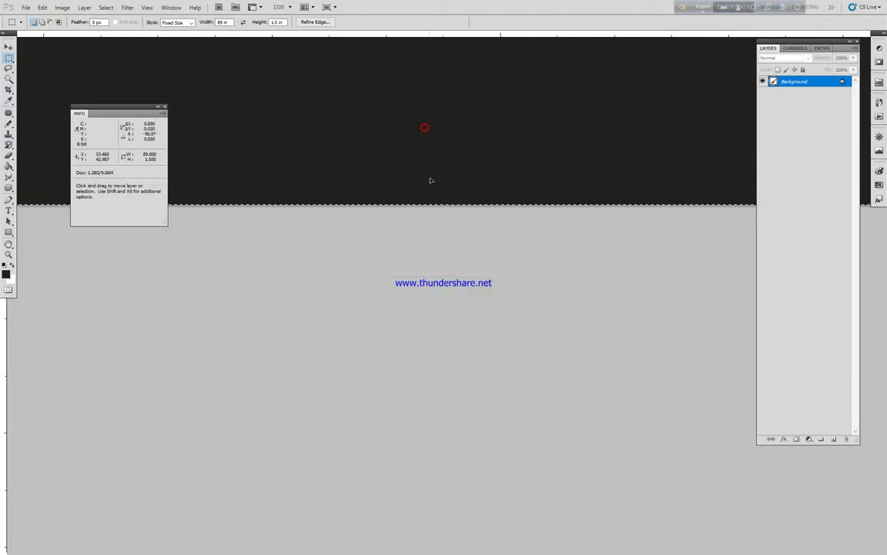
# - Set the marquee to a fixed 1.5 by 43 inches and fill strips along the canvas's left and right edges with black
pyautogui.moveTo(447, 229); pyautogui.dragTo(196, 55)
pyautogui.click(382, 195)
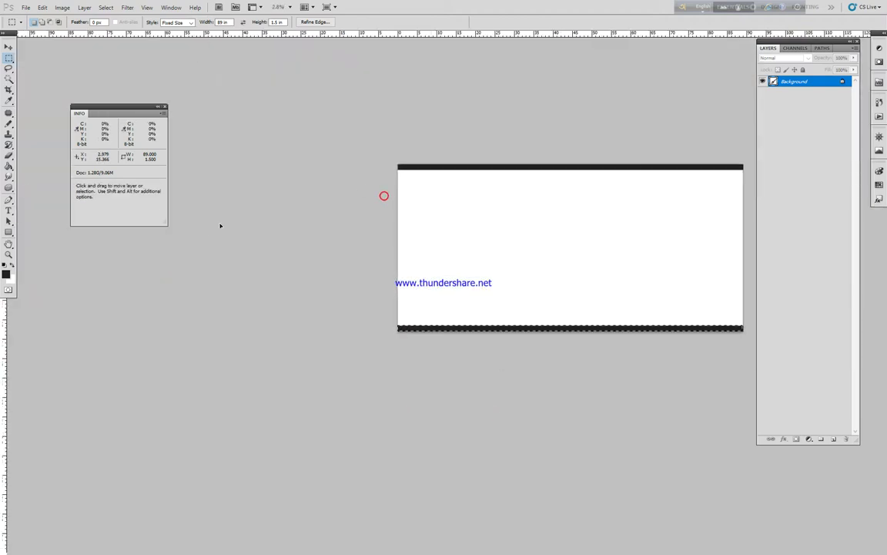
pyautogui.click(8, 58)
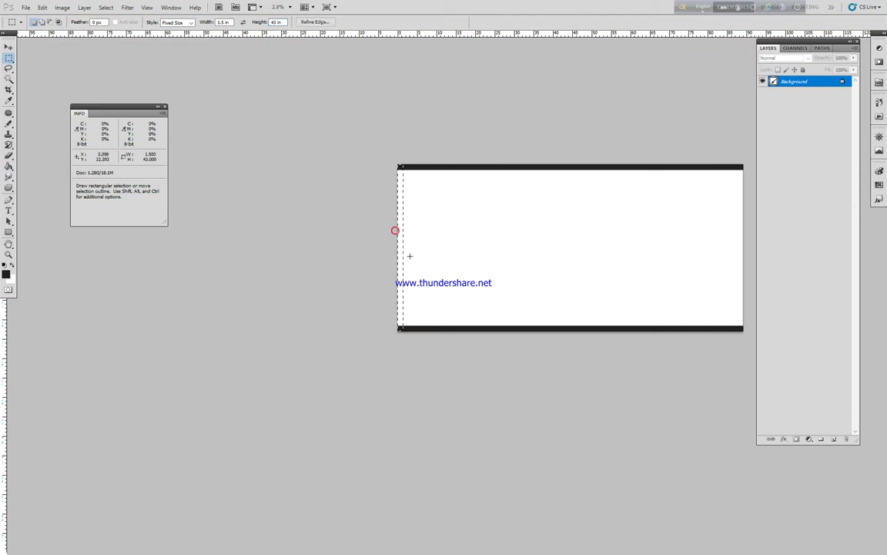
pyautogui.moveTo(436, 295); pyautogui.dragTo(261, 288)
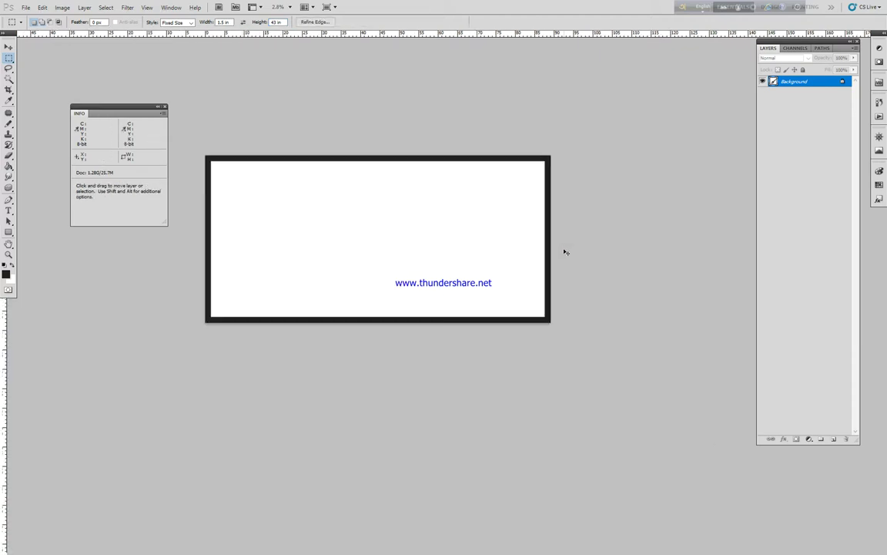
# - Add a new layer above the black-bordered background and leave full-screen mode
pyautogui.scroll(3, 423, 285)
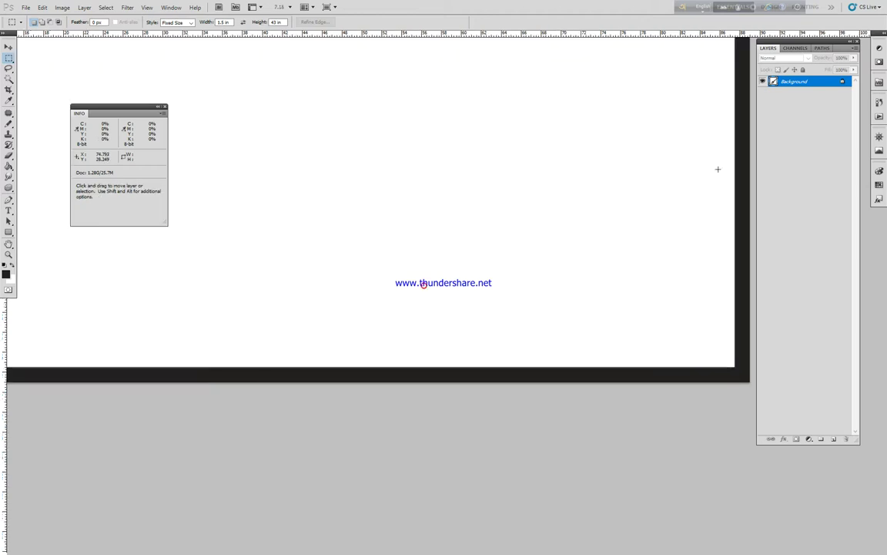
pyautogui.click(833, 439)
pyautogui.scroll(-2, 467, 279)
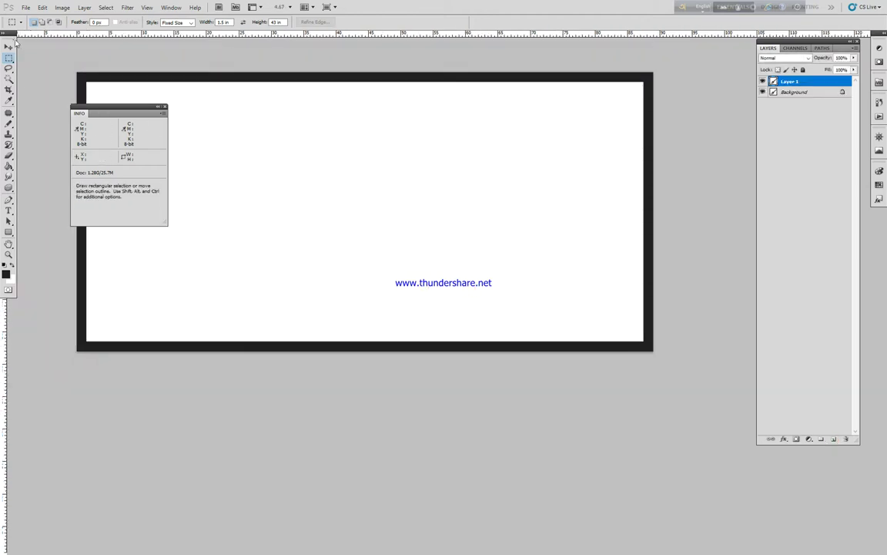
pyautogui.press('f')
pyautogui.press('f')
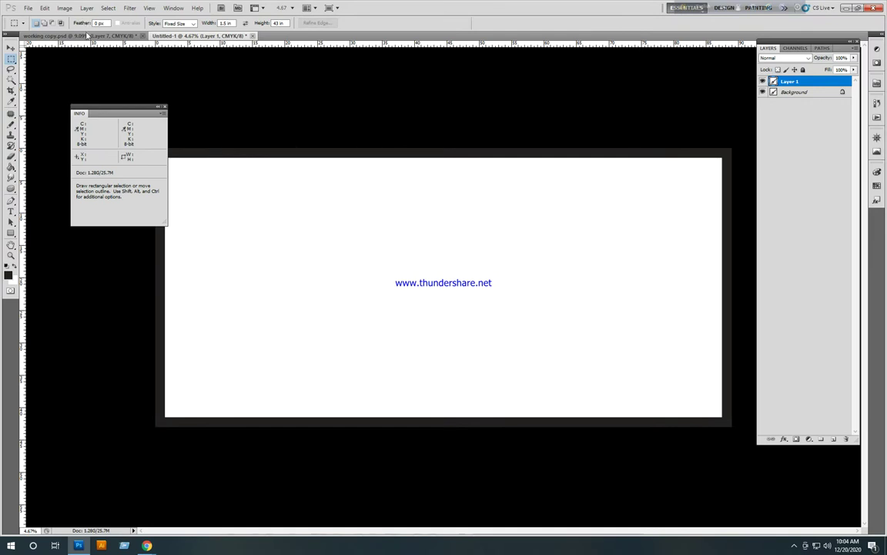
# - In working copy.psd, make Layer 7 active, clear the selection and set the marquee style to Normal
pyautogui.click(87, 36)
pyautogui.press('v')
pyautogui.rightClick(488, 347)
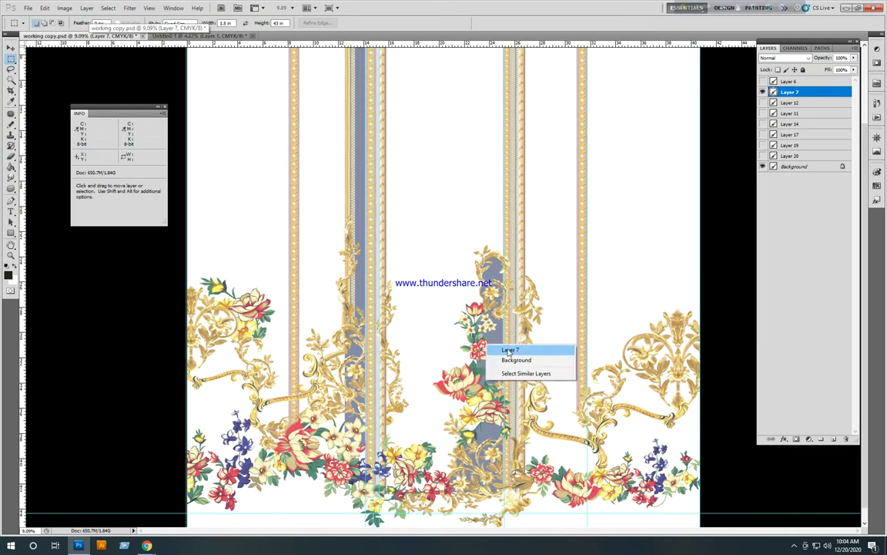
pyautogui.click(508, 351)
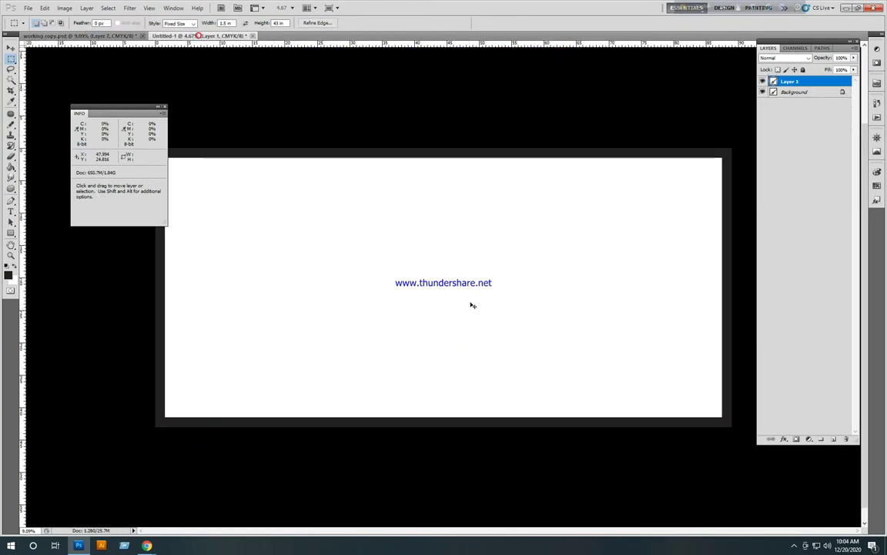
pyautogui.click(175, 35)
pyautogui.hotkey('ctrl', 'Tab')
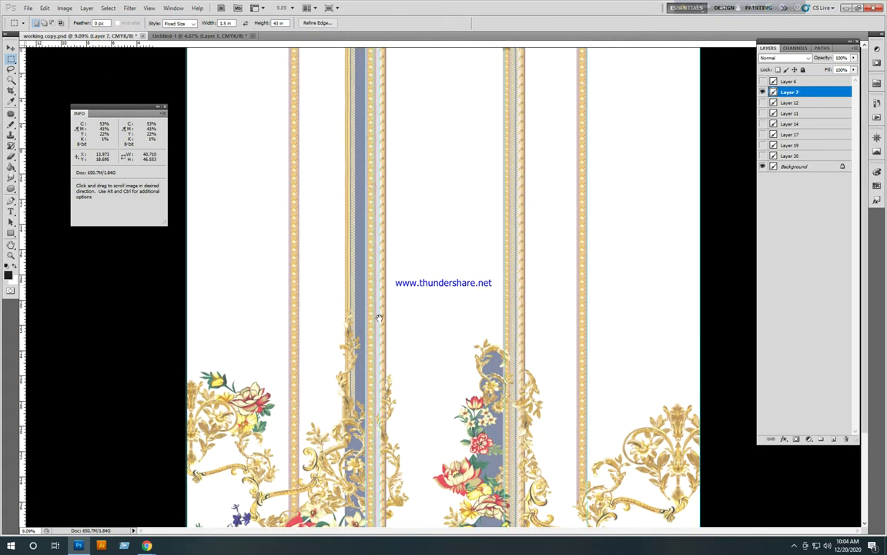
pyautogui.keyDown('alt'); pyautogui.click(423, 306); pyautogui.keyUp('alt')
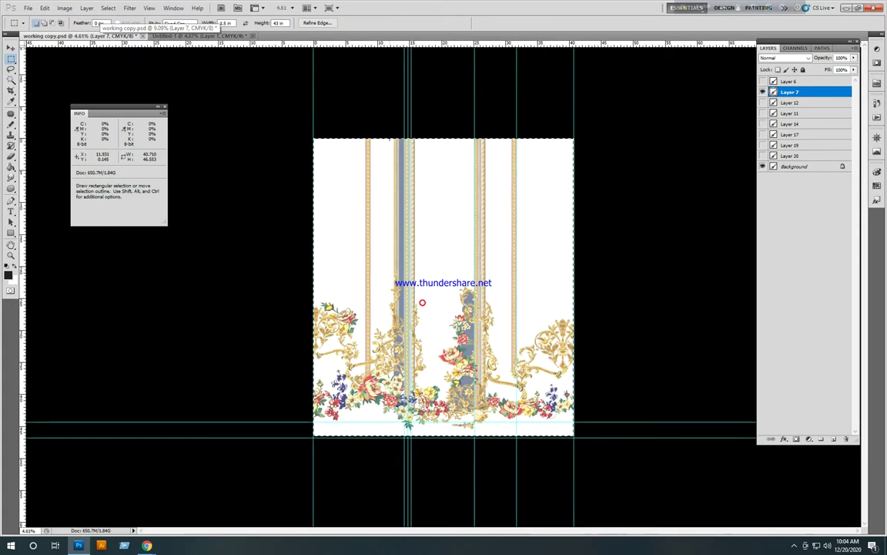
pyautogui.hotkey('ctrl', 'd')
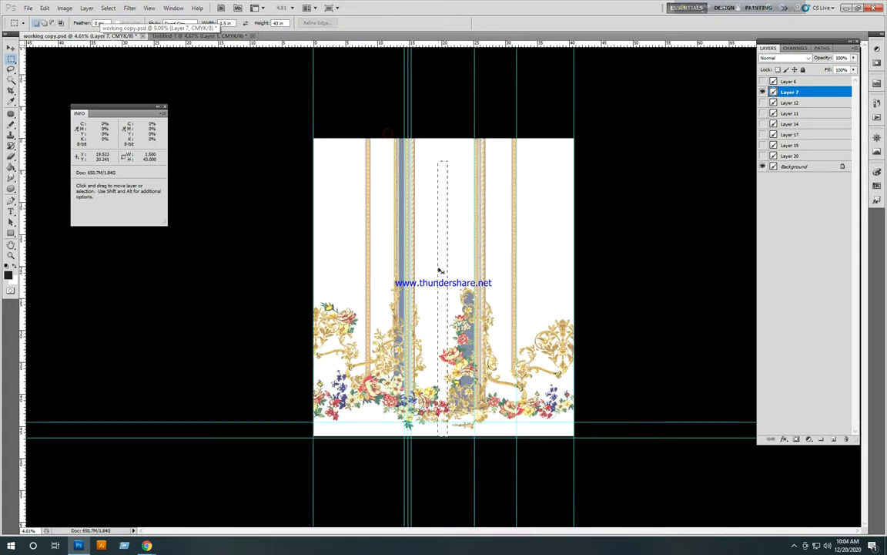
pyautogui.hotkey('ctrl', 'd')
pyautogui.click(185, 27)
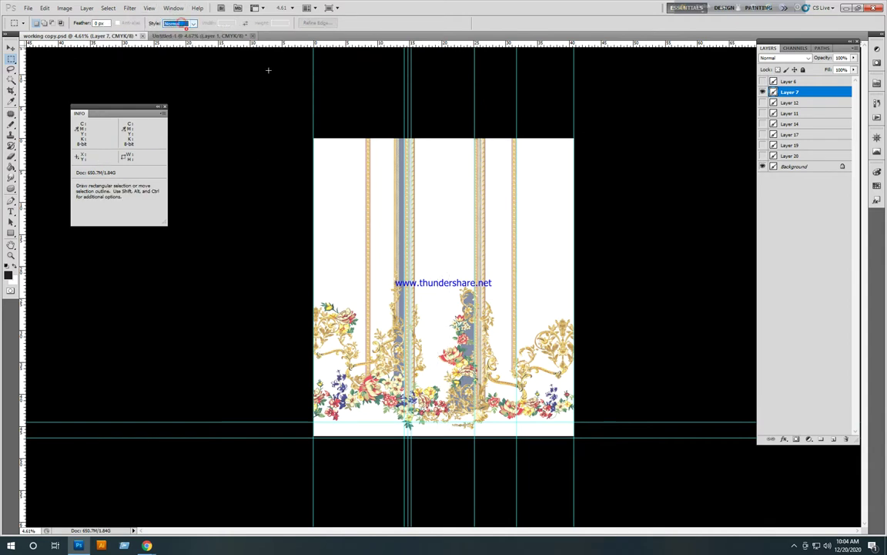
# - Copy an area about 6.22 by 20.46 inches around the upper blue-and-gold vertical band and paste it into Untitled-1
pyautogui.moveTo(388, 140); pyautogui.dragTo(388, 151)
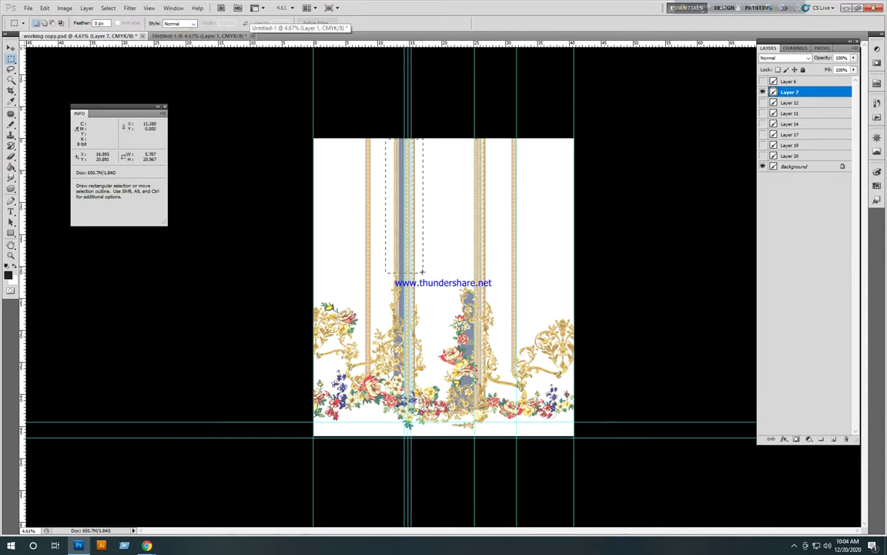
pyautogui.moveTo(425, 269); pyautogui.dragTo(426, 268)
pyautogui.moveTo(406, 280); pyautogui.dragTo(378, 223)
pyautogui.hotkey('ctrl', 'c')
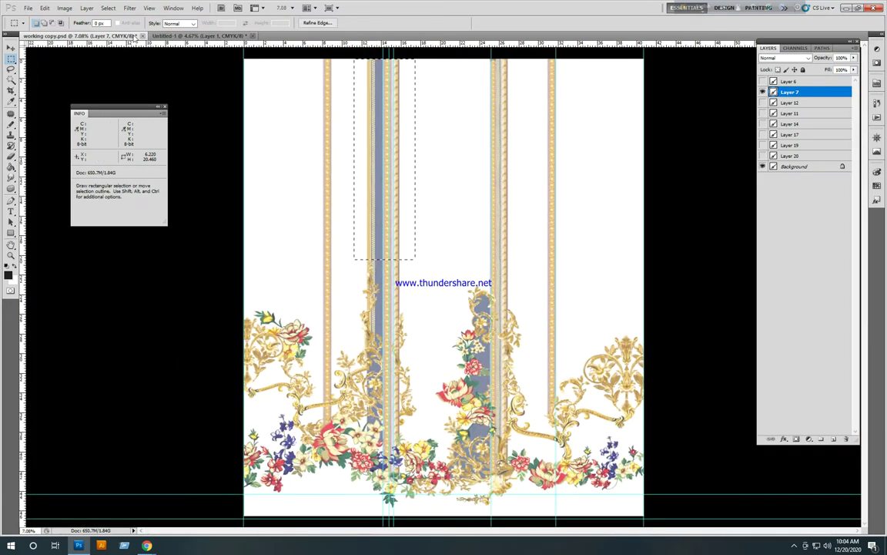
pyautogui.click(174, 36)
pyautogui.hotkey('ctrl', 'v')
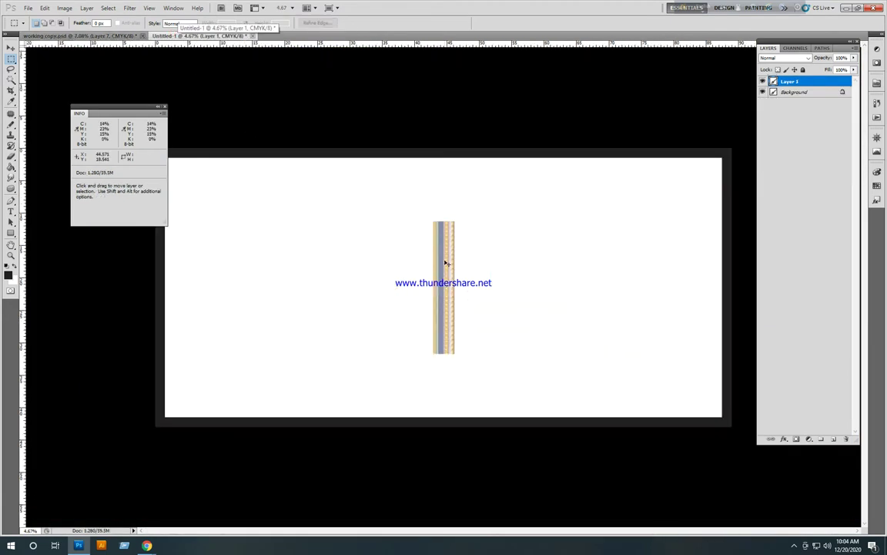
# - Rotate the pasted ornamental strip 90° clockwise
pyautogui.hotkey('ctrl', 't')
pyautogui.rightClick(445, 261)
pyautogui.click(493, 363)
pyautogui.press('Return')
# - Move the horizontal strip flush into the inner bottom-left corner of the black border
pyautogui.moveTo(447, 323); pyautogui.dragTo(294, 386)
pyautogui.press('f')
pyautogui.moveTo(362, 353); pyautogui.dragTo(446, 274)
pyautogui.moveTo(412, 303); pyautogui.dragTo(346, 405)
pyautogui.moveTo(235, 347); pyautogui.dragTo(629, 430)
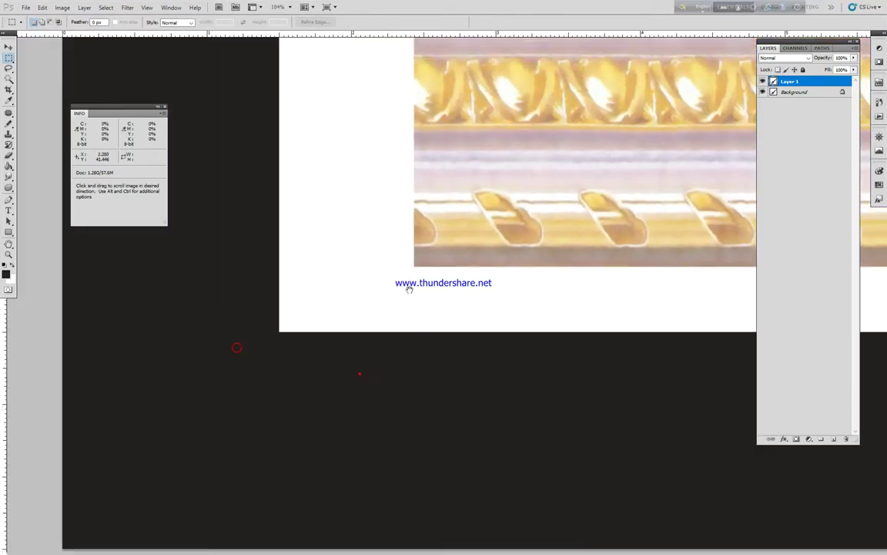
pyautogui.moveTo(441, 211); pyautogui.dragTo(314, 283)
pyautogui.moveTo(282, 337); pyautogui.dragTo(289, 346)
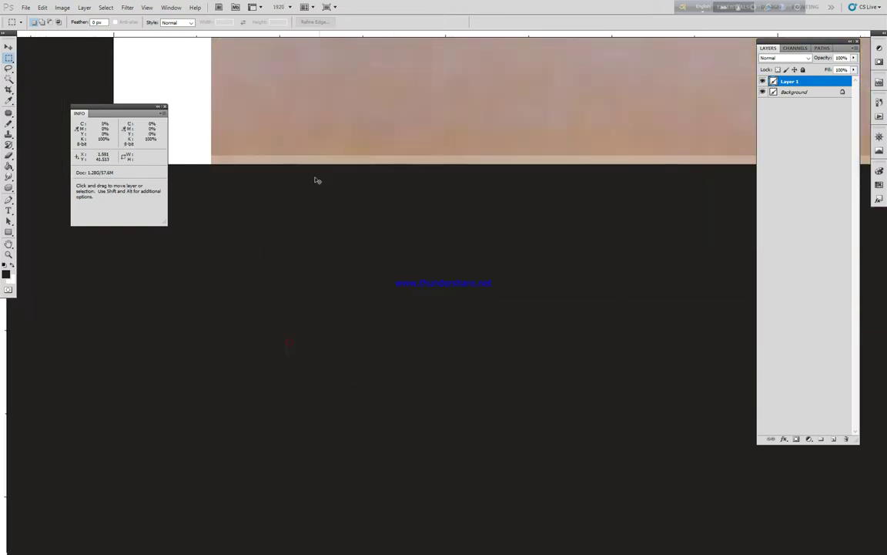
pyautogui.moveTo(298, 170); pyautogui.dragTo(422, 265)
# - Duplicate the ornamental strip and butt the copy against the original's right end
pyautogui.moveTo(523, 284); pyautogui.dragTo(173, 124)
pyautogui.moveTo(530, 310); pyautogui.dragTo(681, 348)
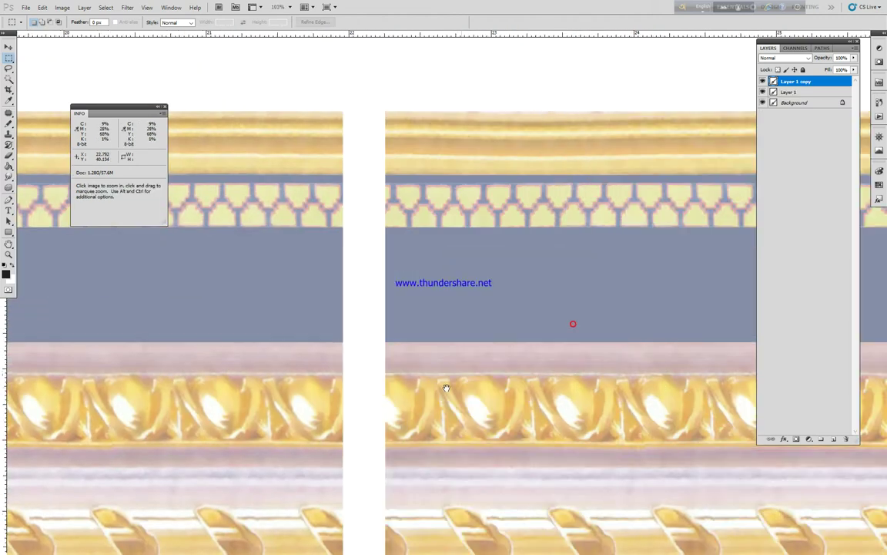
pyautogui.moveTo(439, 386); pyautogui.dragTo(487, 370)
pyautogui.moveTo(548, 337); pyautogui.dragTo(496, 353)
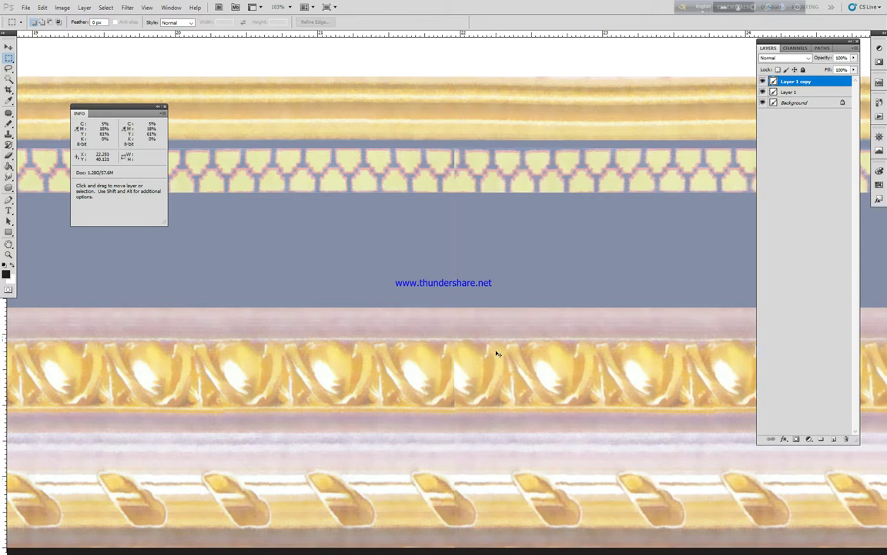
# - Flip the strip copy horizontally so the pattern mirrors at the joint, and merge it with Layer 1
pyautogui.hotkey('ctrl', 't')
pyautogui.rightClick(510, 328)
pyautogui.click(555, 452)
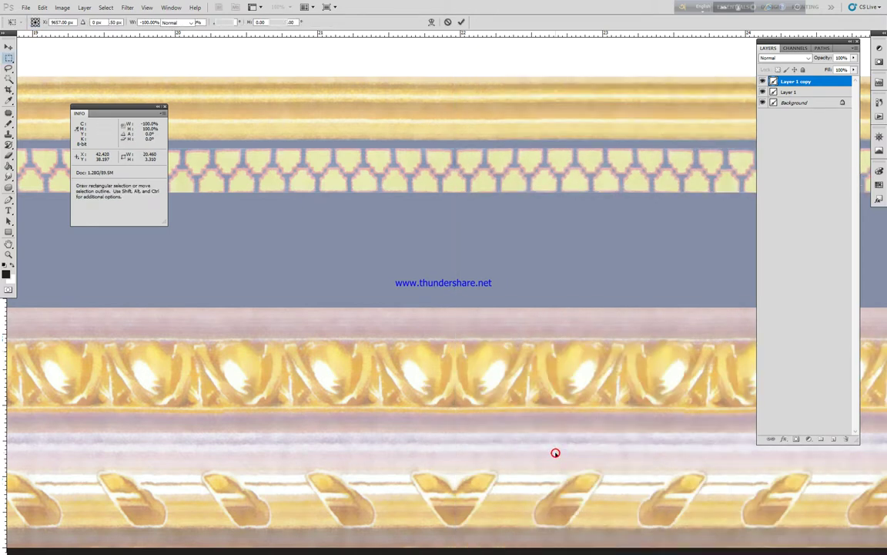
pyautogui.press('Return')
pyautogui.moveTo(485, 303); pyautogui.dragTo(475, 285)
pyautogui.moveTo(506, 329); pyautogui.dragTo(489, 301)
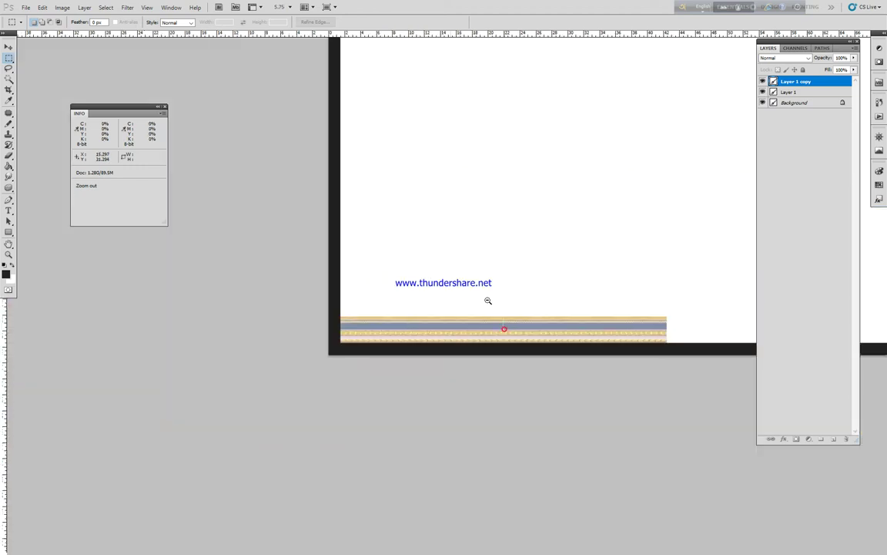
pyautogui.hotkey('ctrl', 'e')
# - Place a vertical and a horizontal guide through the canvas centre, using the whole canvas's transform box as reference, and deselect
pyautogui.moveTo(527, 333); pyautogui.dragTo(451, 277)
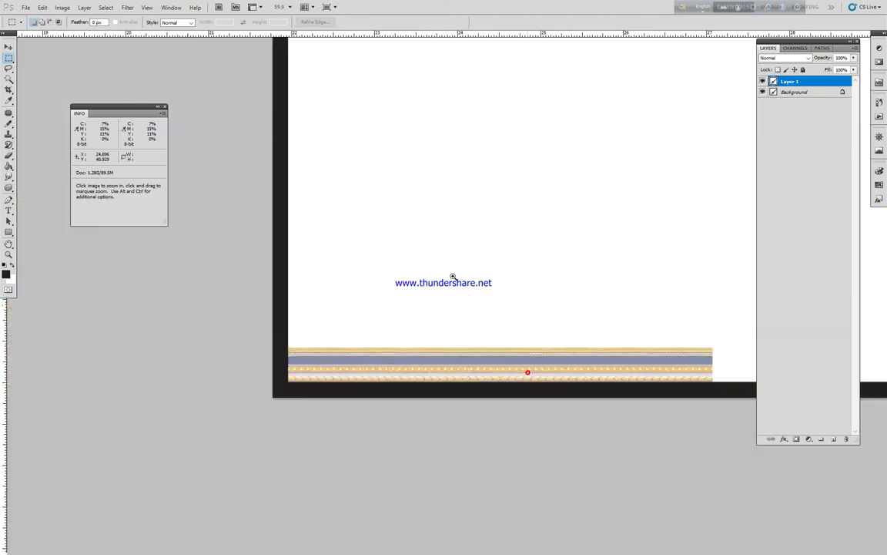
pyautogui.moveTo(547, 367); pyautogui.dragTo(418, 302)
pyautogui.hotkey('ctrl', 'a')
pyautogui.hotkey('ctrl', 't')
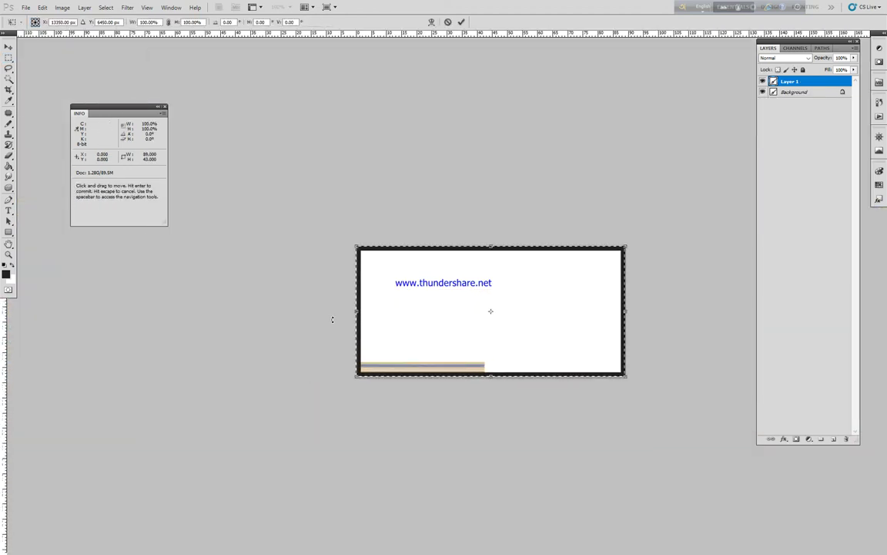
pyautogui.moveTo(3, 346); pyautogui.dragTo(490, 350)
pyautogui.click(463, 23)
pyautogui.moveTo(489, 33); pyautogui.dragTo(496, 311)
pyautogui.keyDown('ctrl'); pyautogui.click(402, 369); pyautogui.keyUp('ctrl')
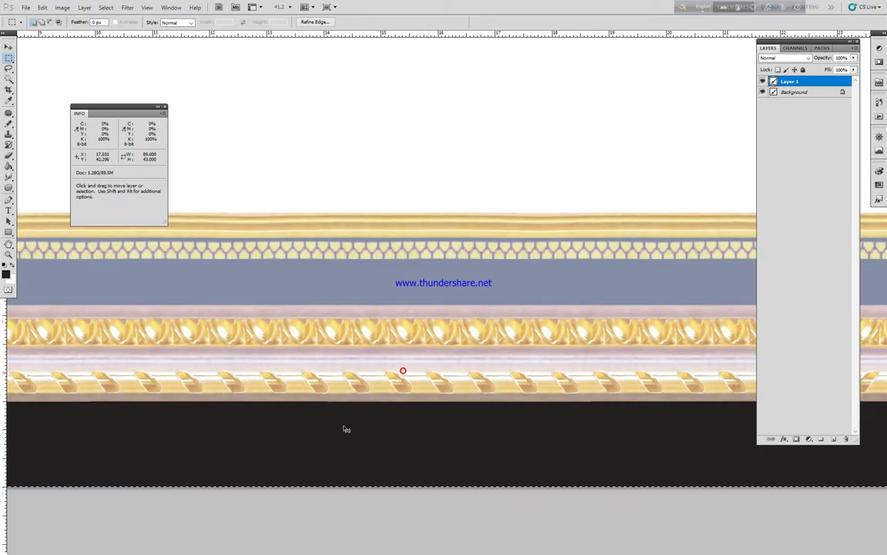
pyautogui.hotkey('ctrl', 'd')
# - Hide Layer 1 and draw a Pen path with a 45° edge from the border's inner bottom-left corner, enclosing the area to its left
pyautogui.moveTo(228, 396); pyautogui.dragTo(493, 389)
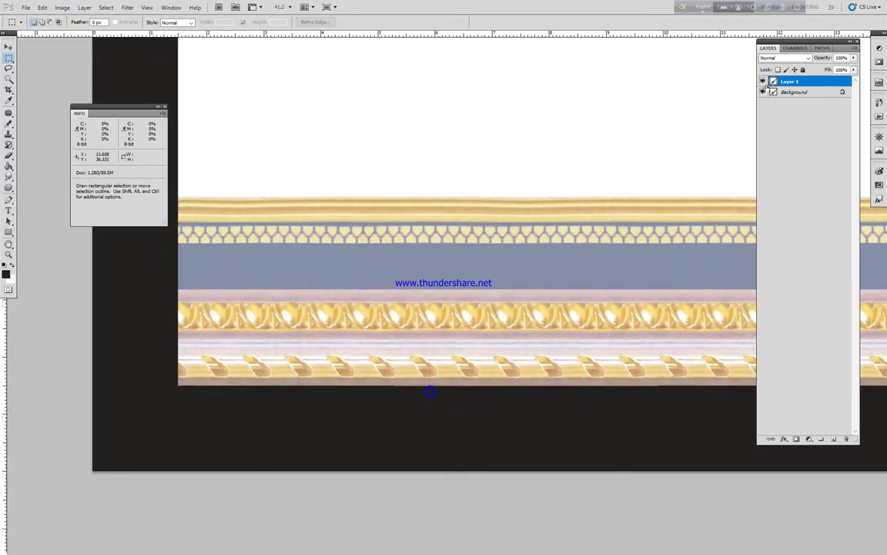
pyautogui.click(763, 81)
pyautogui.press('p')
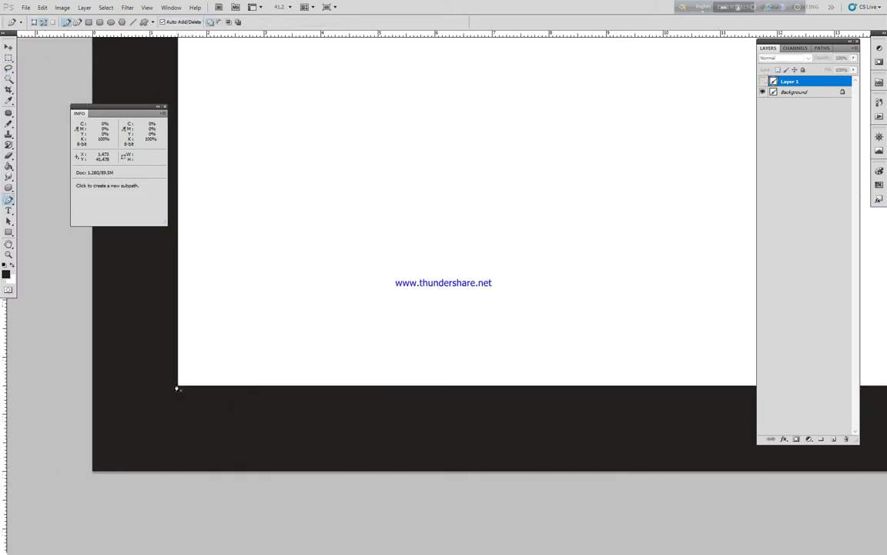
pyautogui.click(178, 386)
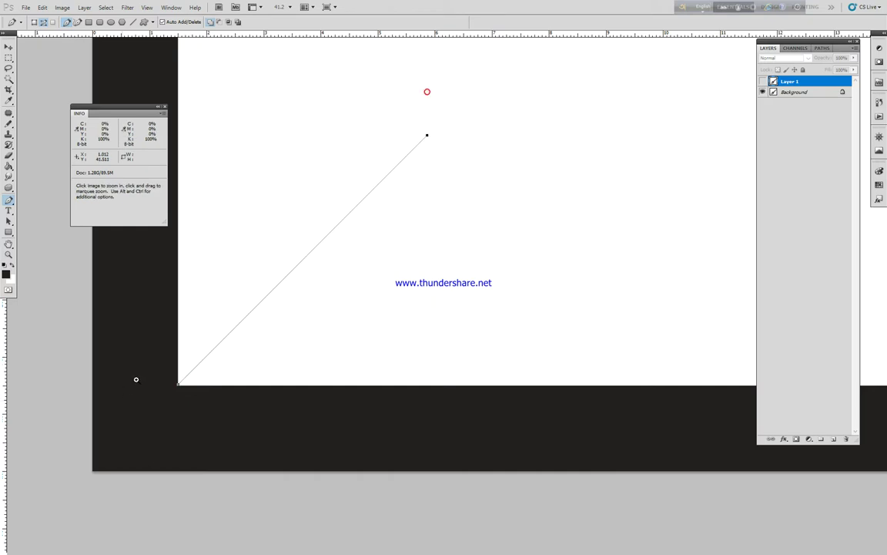
pyautogui.moveTo(175, 403); pyautogui.dragTo(265, 451)
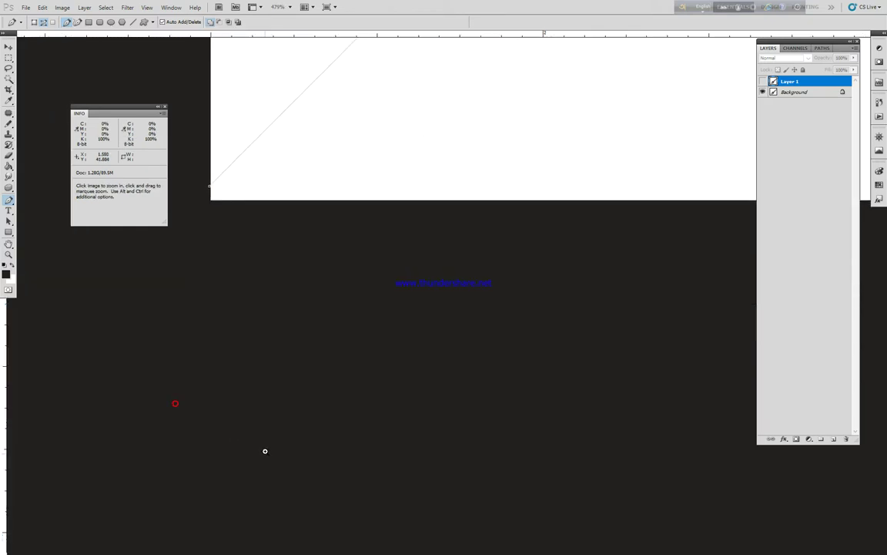
pyautogui.click(211, 200)
pyautogui.moveTo(372, 272); pyautogui.dragTo(282, 261)
pyautogui.moveTo(469, 223); pyautogui.dragTo(331, 383)
pyautogui.click(400, 302)
pyautogui.moveTo(407, 305); pyautogui.dragTo(386, 290)
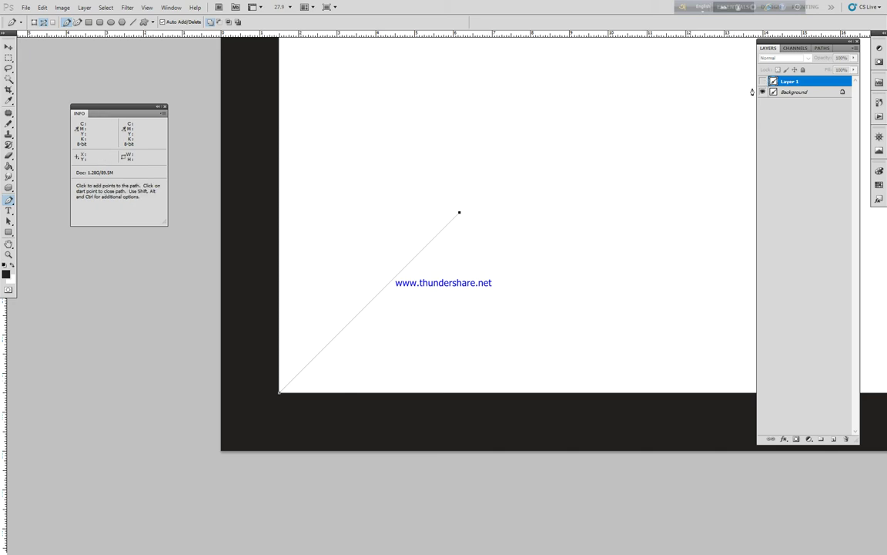
pyautogui.press('shift')
pyautogui.keyDown('shift'); pyautogui.click(169, 472); pyautogui.keyUp('shift')
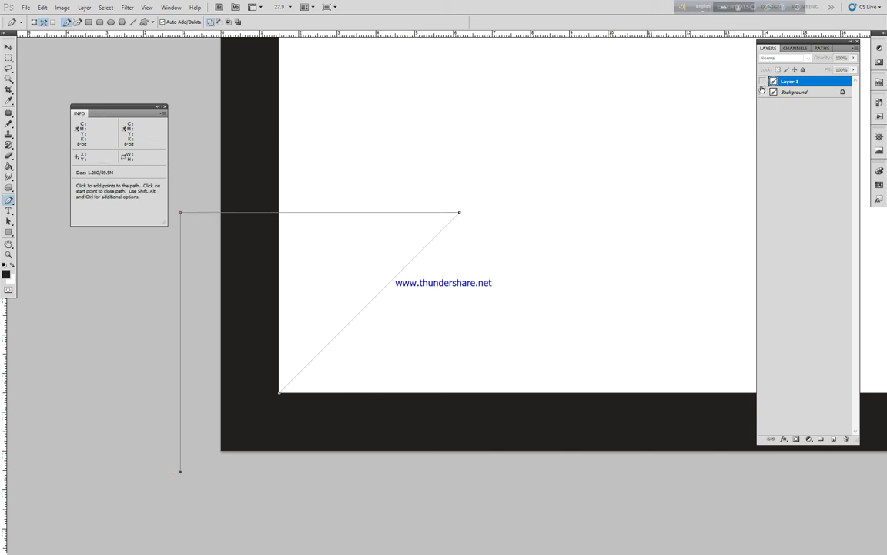
# - Turn the path into a selection, show Layer 1 and delete the strip's selected end to miter it, leaving nothing selected
pyautogui.rightClick(292, 284)
pyautogui.click(345, 323)
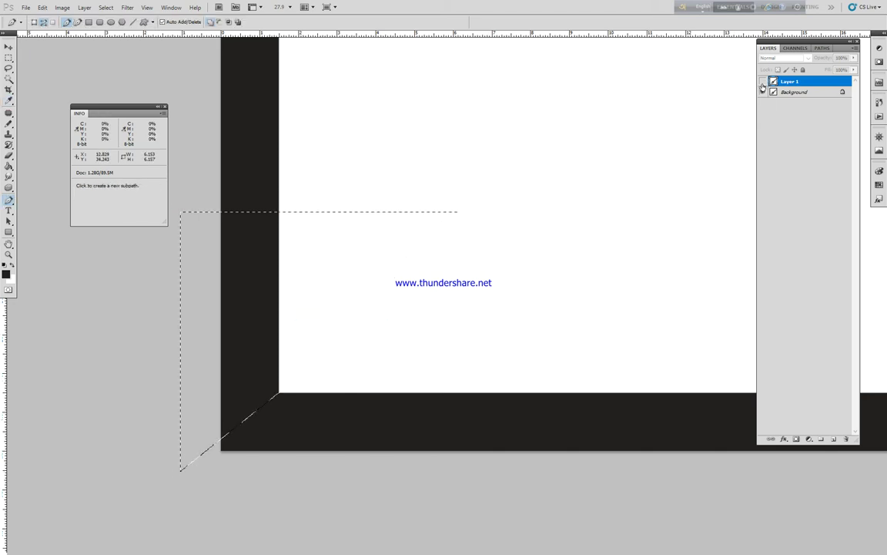
pyautogui.click(762, 82)
pyautogui.press('Delete')
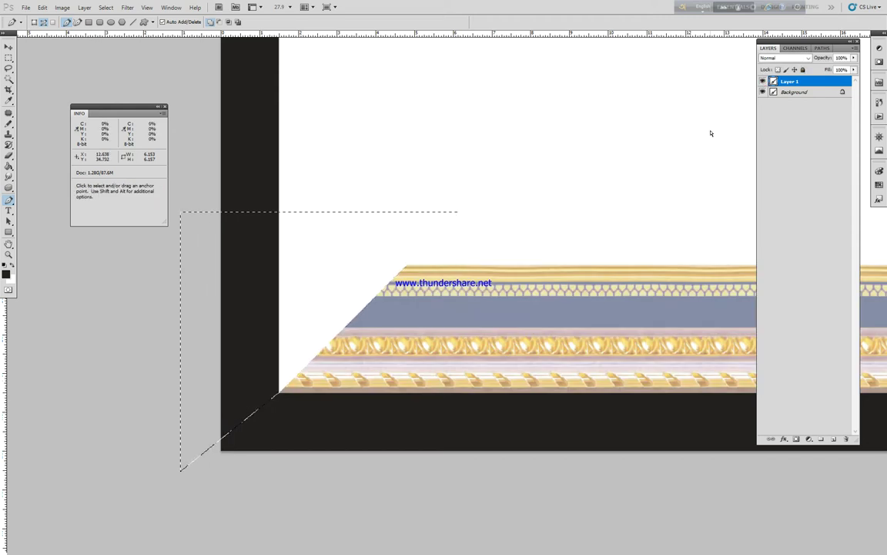
pyautogui.moveTo(570, 327); pyautogui.dragTo(362, 344)
pyautogui.keyDown('alt'); pyautogui.click(362, 345); pyautogui.keyUp('alt')
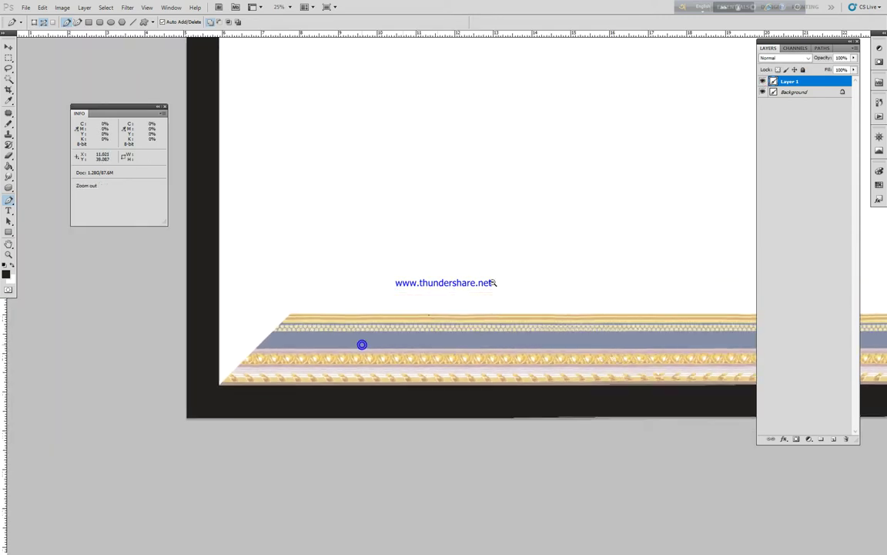
# - Duplicate the mitered strip's layer, flip the copy vertically and set its transform reference point to the upper-left corner
pyautogui.press('v')
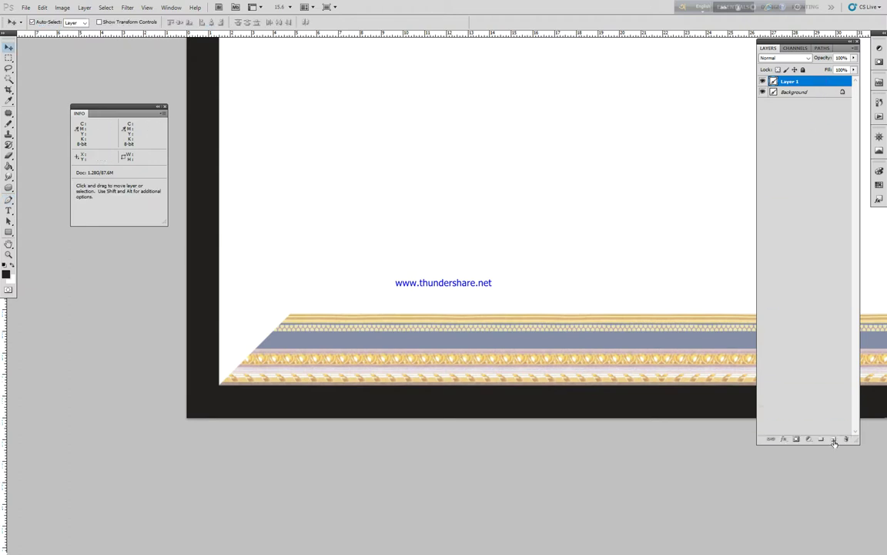
pyautogui.hotkey('ctrl', 'j')
pyautogui.hotkey('ctrl', 't')
pyautogui.rightClick(515, 280)
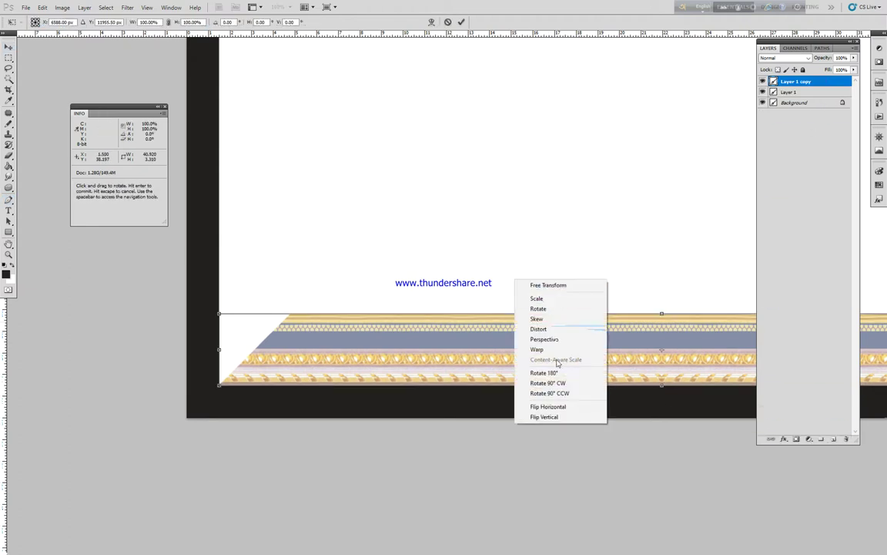
pyautogui.click(549, 405)
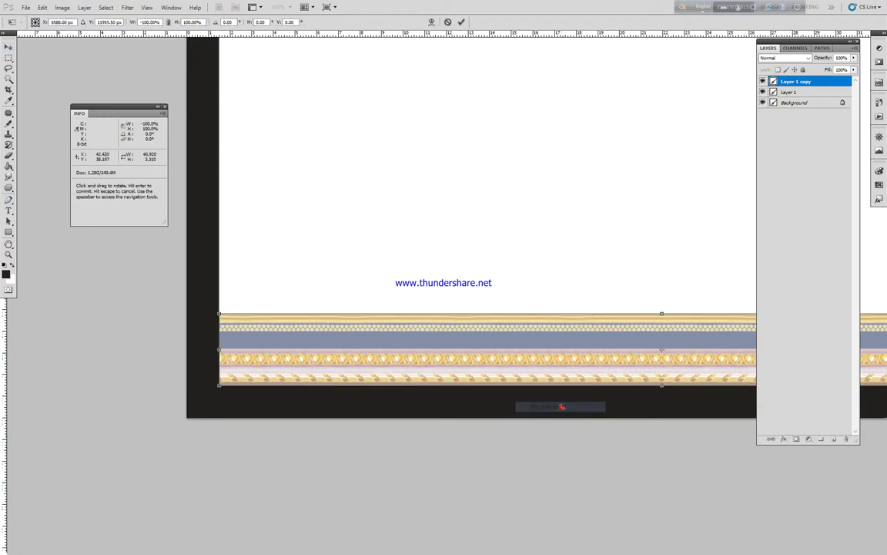
pyautogui.rightClick(532, 338)
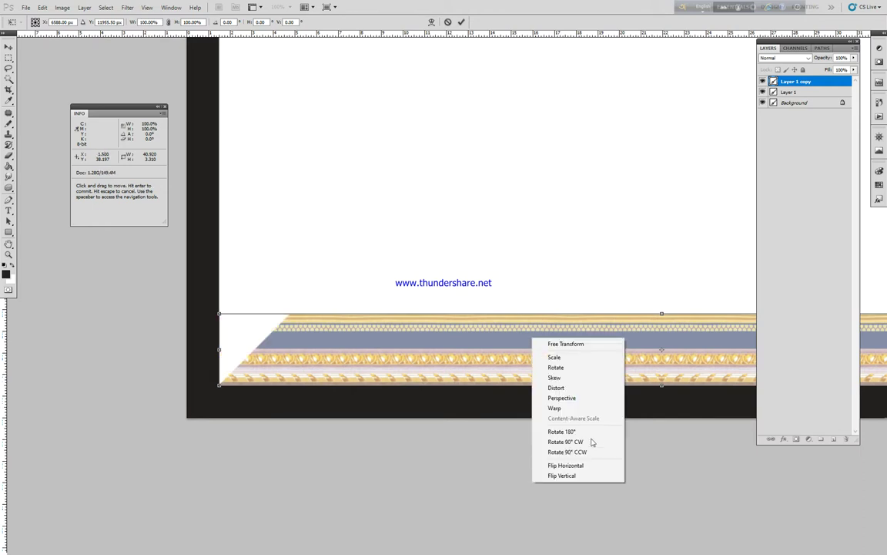
pyautogui.rightClick(503, 349)
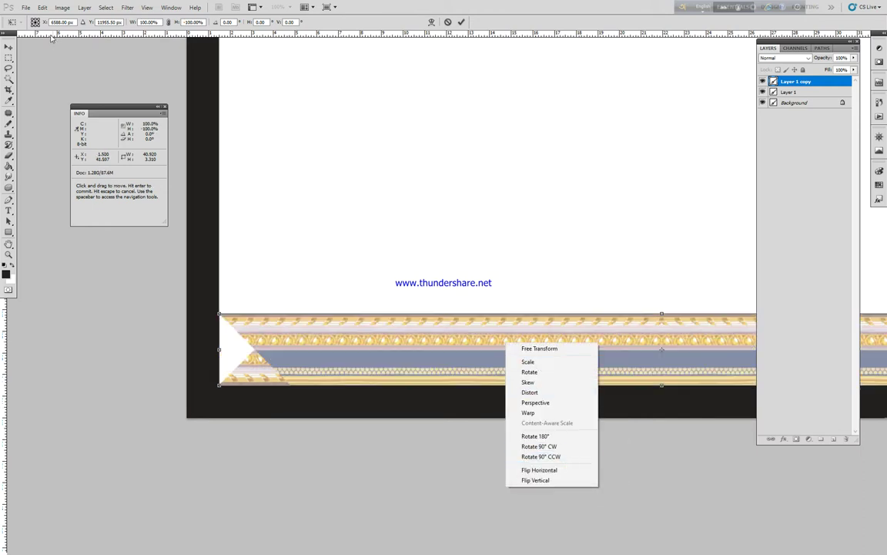
pyautogui.click(529, 372)
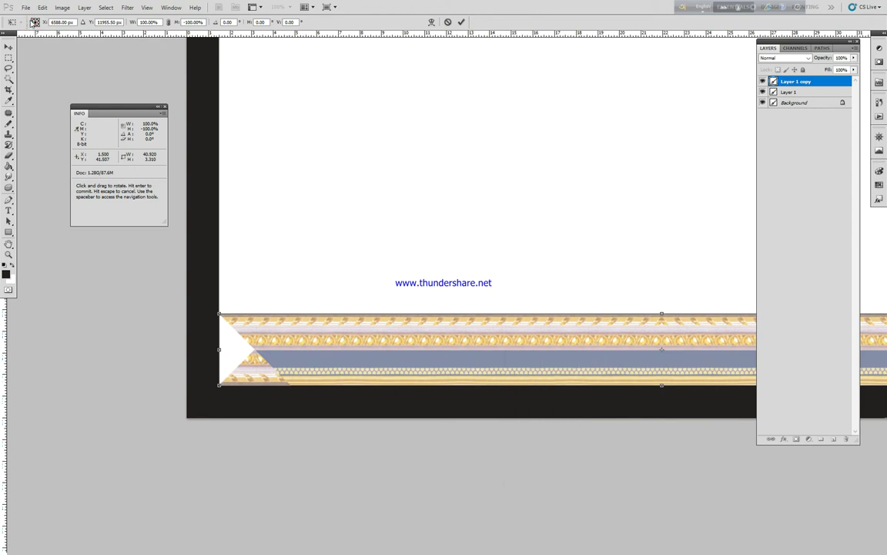
# - Rotate the flipped strip copy 90° clockwise about its upper-left reference point and commit the transform
pyautogui.rightClick(447, 340)
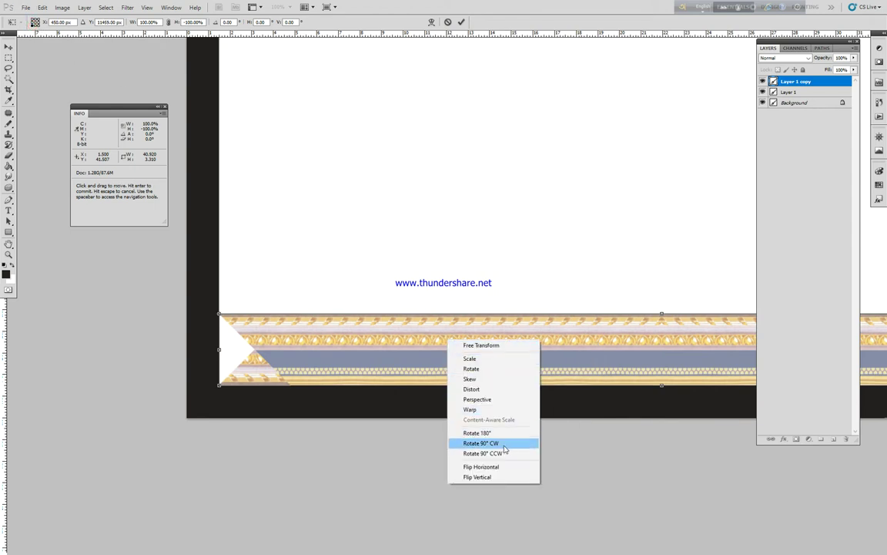
pyautogui.click(508, 445)
pyautogui.hotkey('ctrl', 'z')
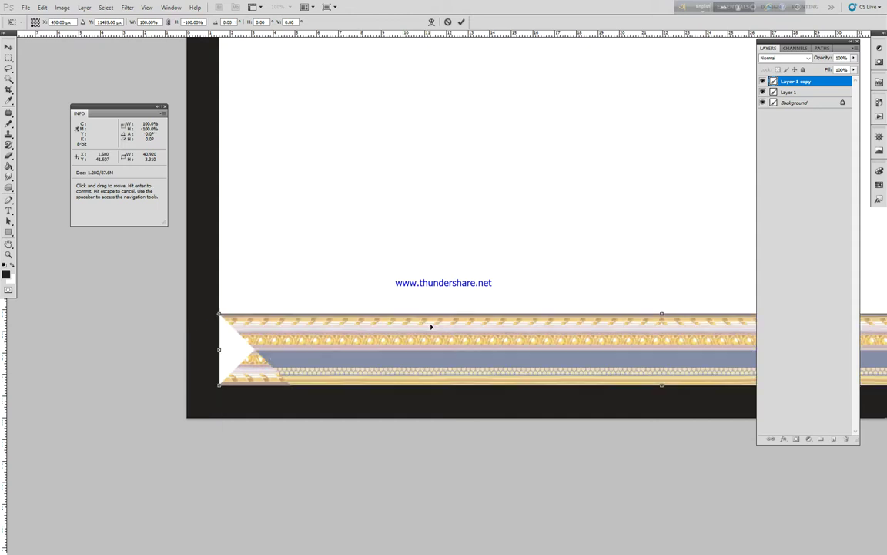
pyautogui.rightClick(411, 324)
pyautogui.click(478, 441)
pyautogui.press('Return')
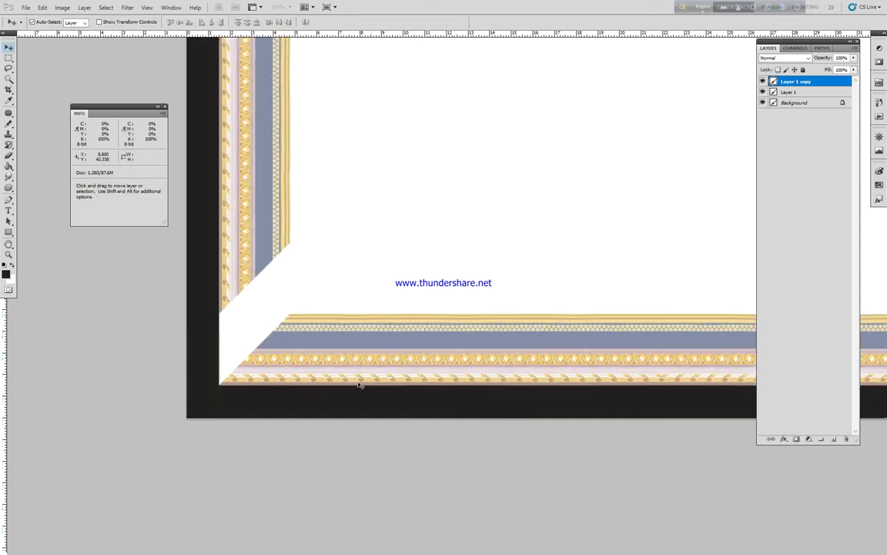
# - Move the vertical strip down until its mitered end meets the horizontal strip exactly at the border's inner bottom-left corner, and merge both strips
pyautogui.moveTo(244, 291); pyautogui.dragTo(229, 330)
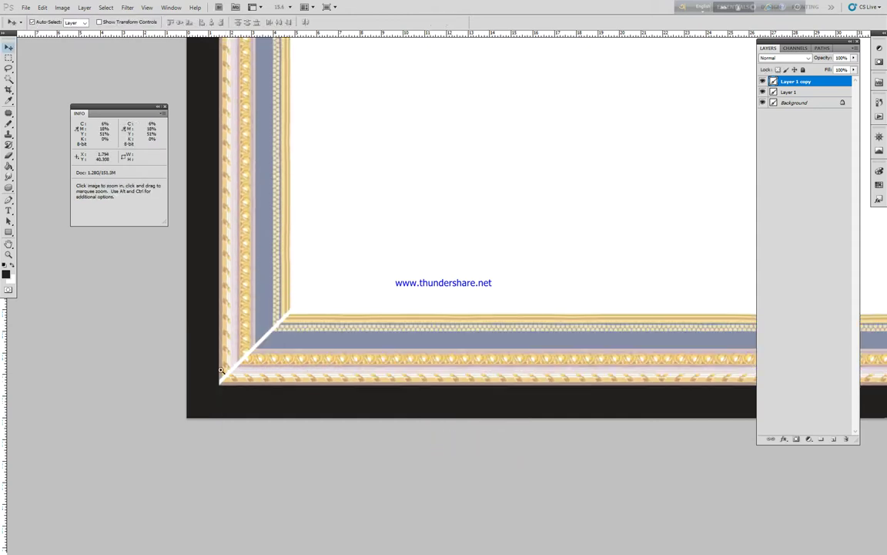
pyautogui.moveTo(221, 375); pyautogui.dragTo(257, 441)
pyautogui.moveTo(316, 414); pyautogui.dragTo(443, 339)
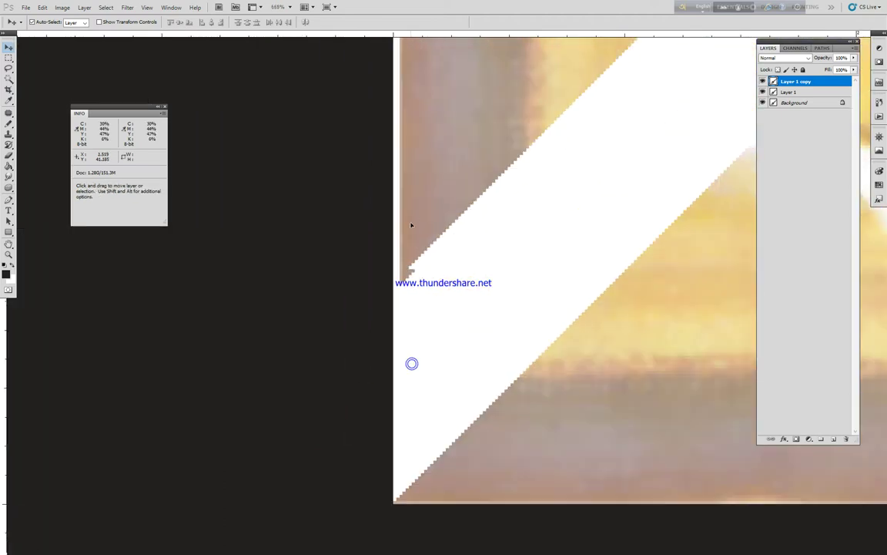
pyautogui.moveTo(412, 224); pyautogui.dragTo(497, 429)
pyautogui.moveTo(425, 341); pyautogui.dragTo(391, 413)
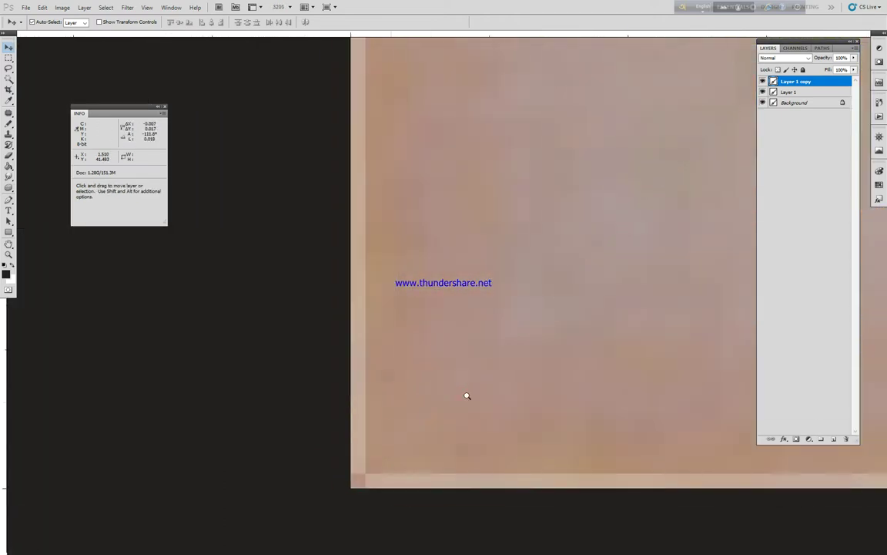
pyautogui.moveTo(500, 391); pyautogui.dragTo(370, 369)
pyautogui.moveTo(564, 301); pyautogui.dragTo(470, 301)
pyautogui.moveTo(635, 253); pyautogui.dragTo(601, 246)
pyautogui.moveTo(661, 178); pyautogui.dragTo(489, 262)
pyautogui.hotkey('ctrl', 'e')
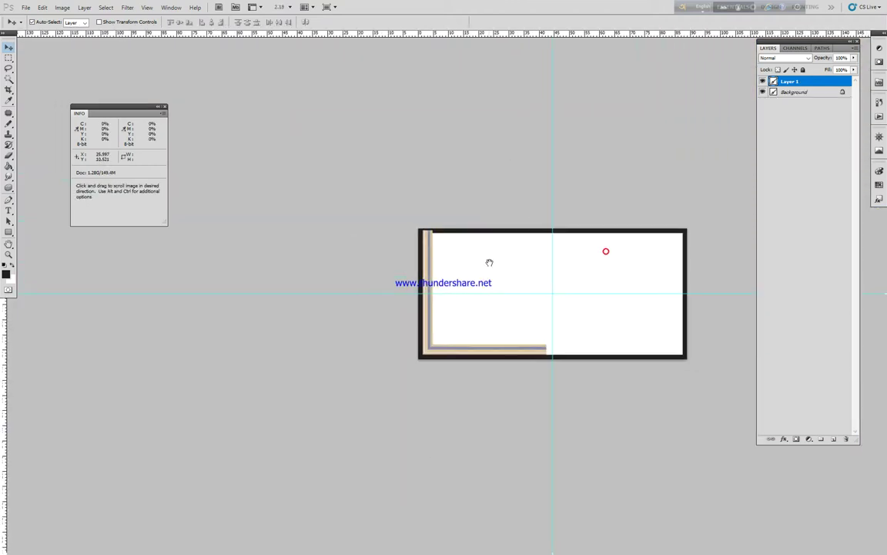
# - Select the part of the vertical strip above the horizontal centre guide and cut it away
pyautogui.press('m')
pyautogui.moveTo(527, 290); pyautogui.dragTo(530, 292)
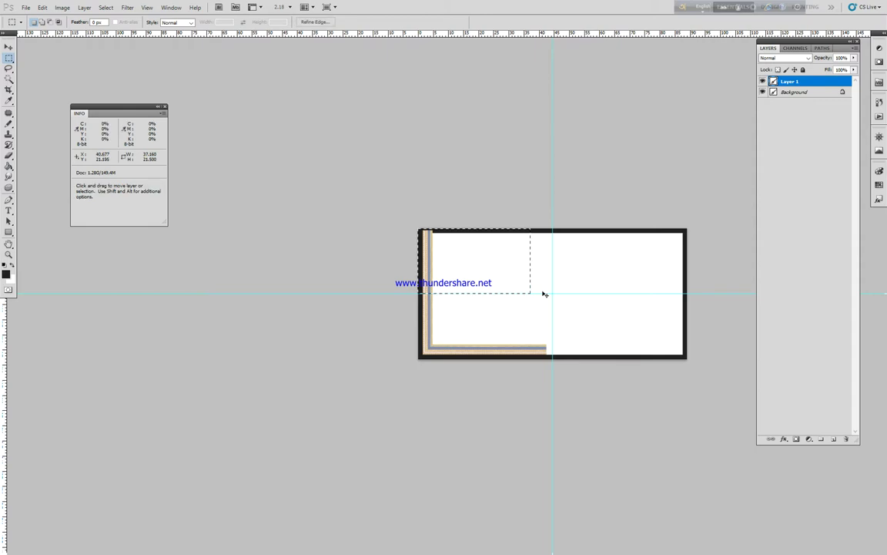
pyautogui.hotkey('ctrl', 'x')
# - Copy a section of the bottom strip about 24 inches long and butt it against the strip's right end, extending past the vertical guide
pyautogui.moveTo(571, 346); pyautogui.dragTo(609, 387)
pyautogui.moveTo(477, 379); pyautogui.dragTo(466, 364)
pyautogui.moveTo(525, 381); pyautogui.dragTo(592, 379)
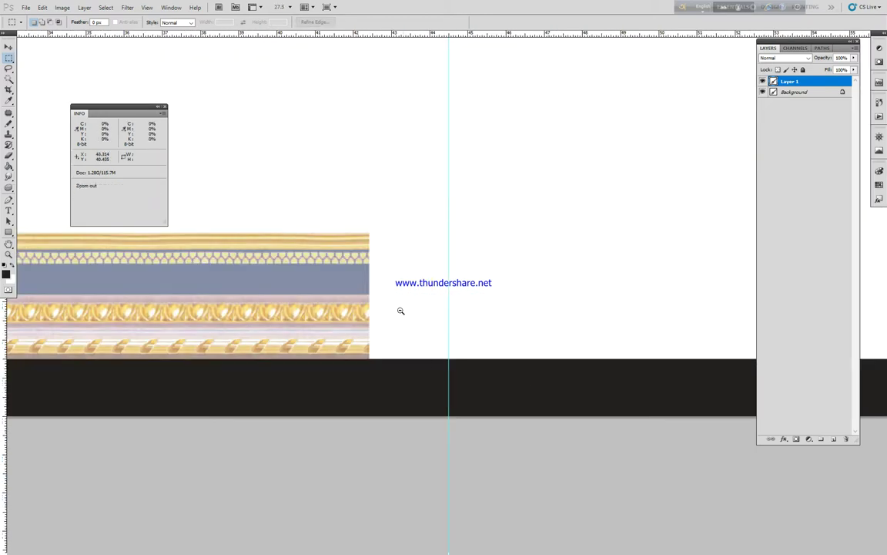
pyautogui.keyDown('alt'); pyautogui.click(402, 314); pyautogui.keyUp('alt')
pyautogui.press('m')
pyautogui.moveTo(402, 282); pyautogui.dragTo(520, 258)
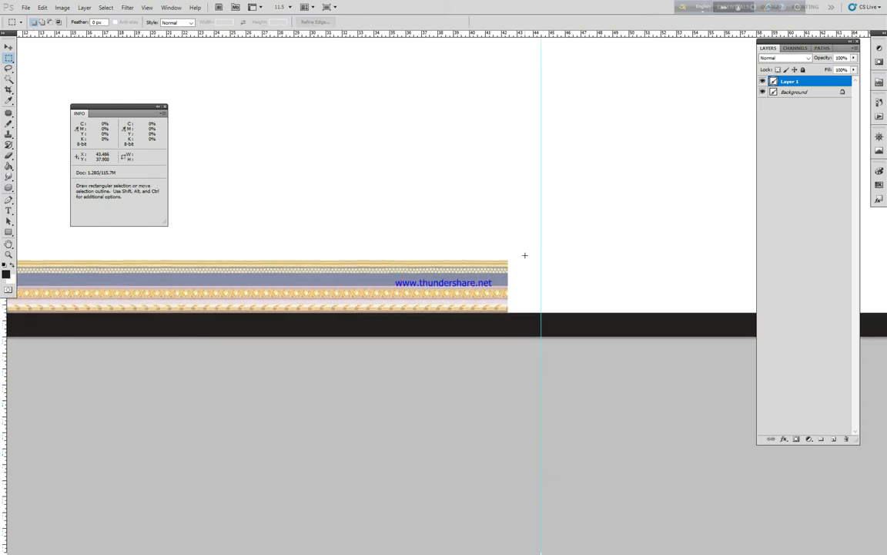
pyautogui.moveTo(131, 319); pyautogui.dragTo(647, 345)
pyautogui.moveTo(491, 329); pyautogui.dragTo(337, 316)
pyautogui.moveTo(267, 342); pyautogui.dragTo(286, 355)
pyautogui.hotkey('ctrl', 't')
pyautogui.rightClick(373, 297)
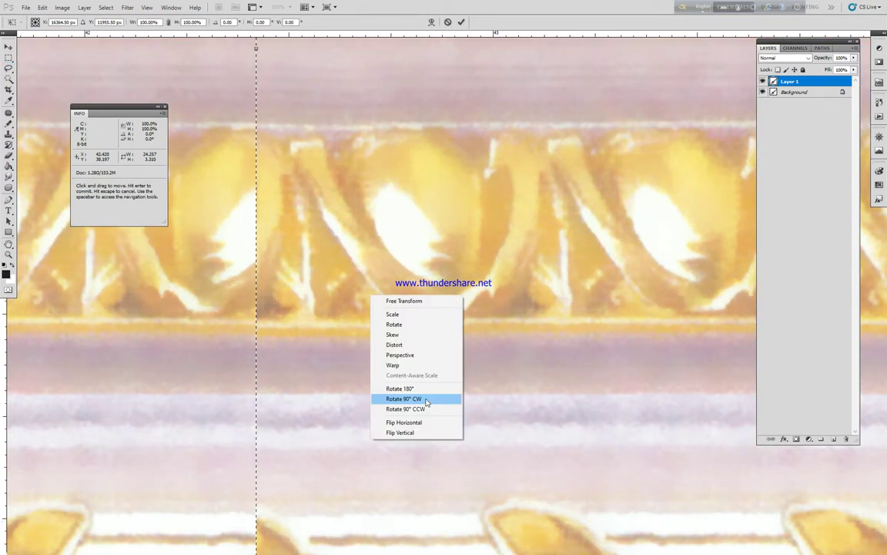
pyautogui.click(423, 433)
pyautogui.press('Escape')
# - Flip the selected strip extension horizontally, commit the transform and deselect
pyautogui.rightClick(408, 279)
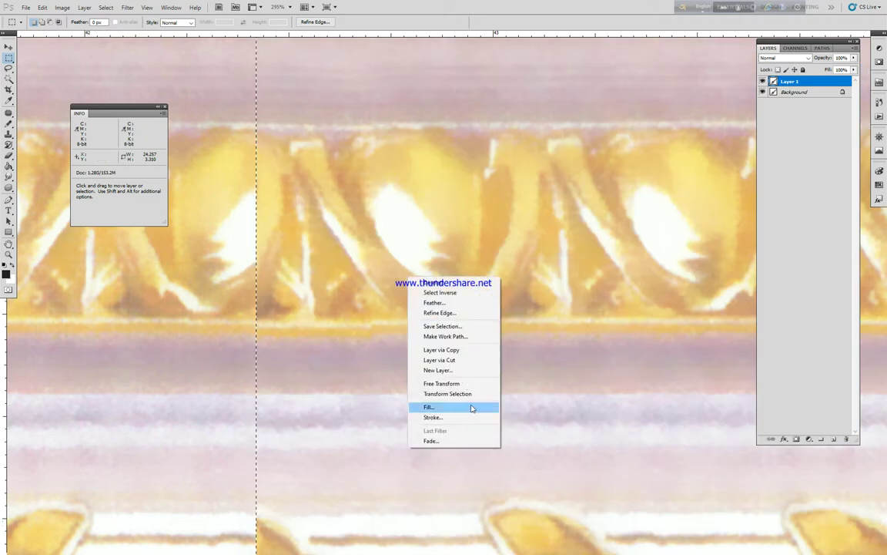
pyautogui.click(442, 383)
pyautogui.rightClick(396, 281)
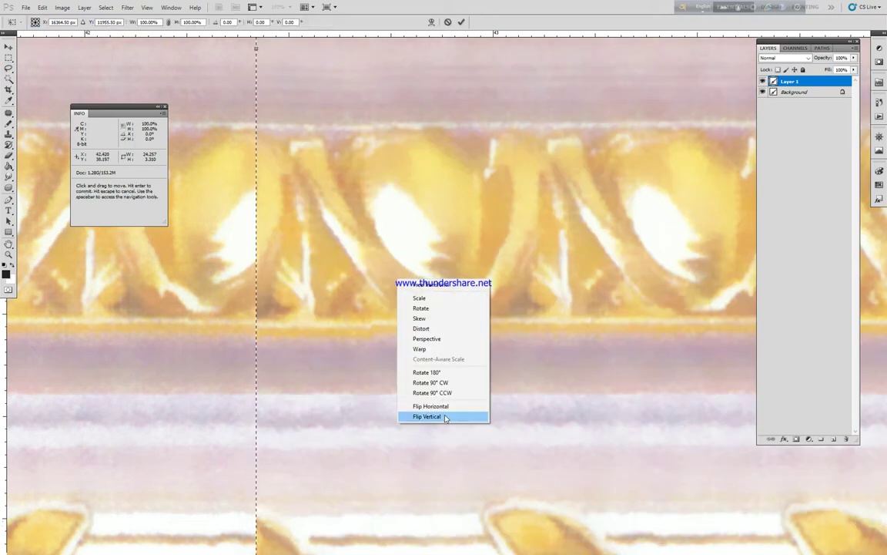
pyautogui.click(452, 407)
pyautogui.press('Return')
pyautogui.hotkey('ctrl', 'd')
# - Select the bottom strip's portion to the right of the vertical centre guide and cut it away
pyautogui.moveTo(436, 400); pyautogui.dragTo(360, 273)
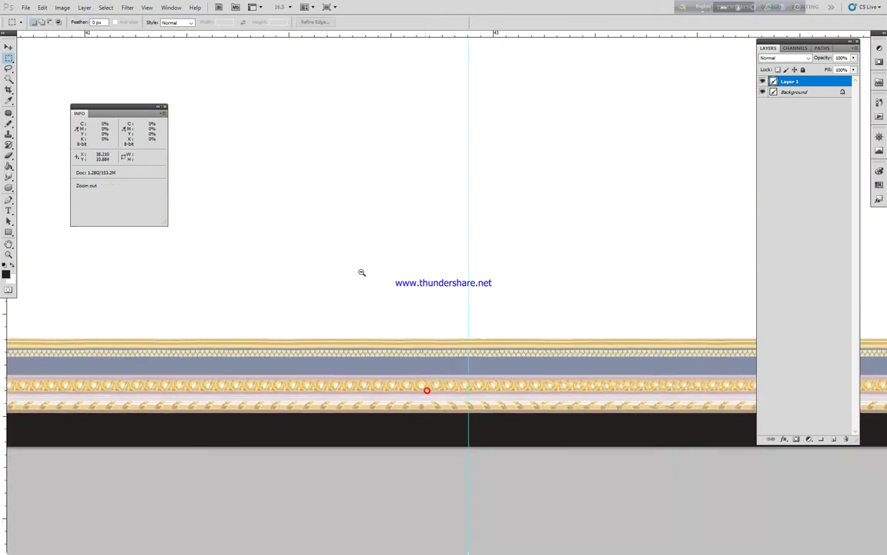
pyautogui.moveTo(645, 398); pyautogui.dragTo(359, 368)
pyautogui.keyDown('alt'); pyautogui.click(478, 382); pyautogui.keyUp('alt')
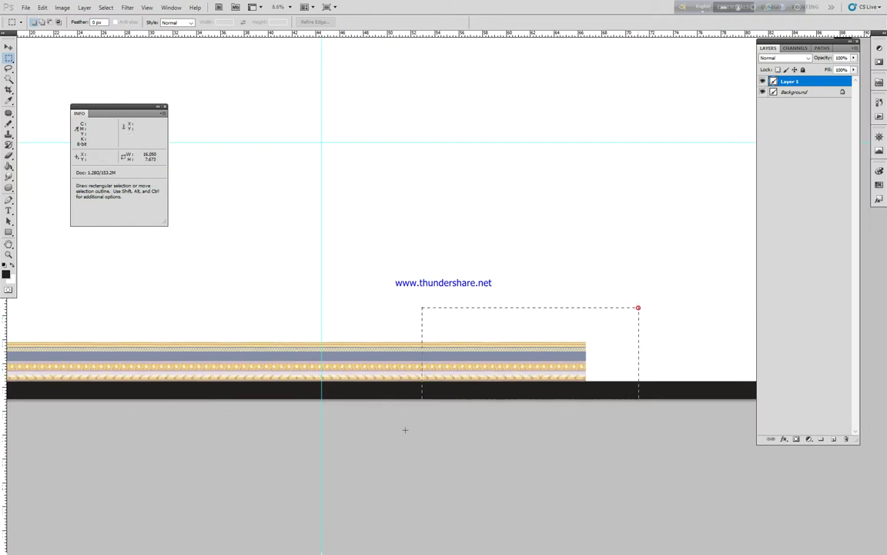
pyautogui.moveTo(405, 430); pyautogui.dragTo(325, 452)
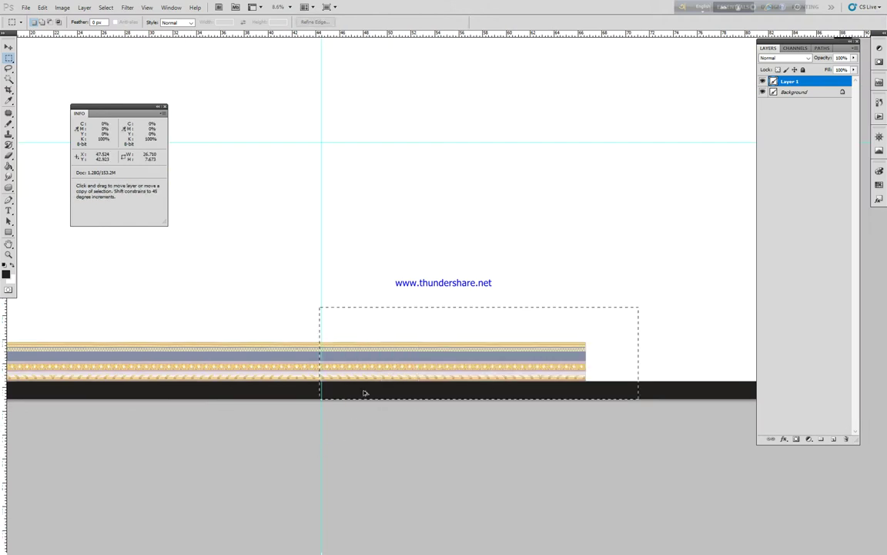
pyautogui.moveTo(680, 285); pyautogui.dragTo(325, 480)
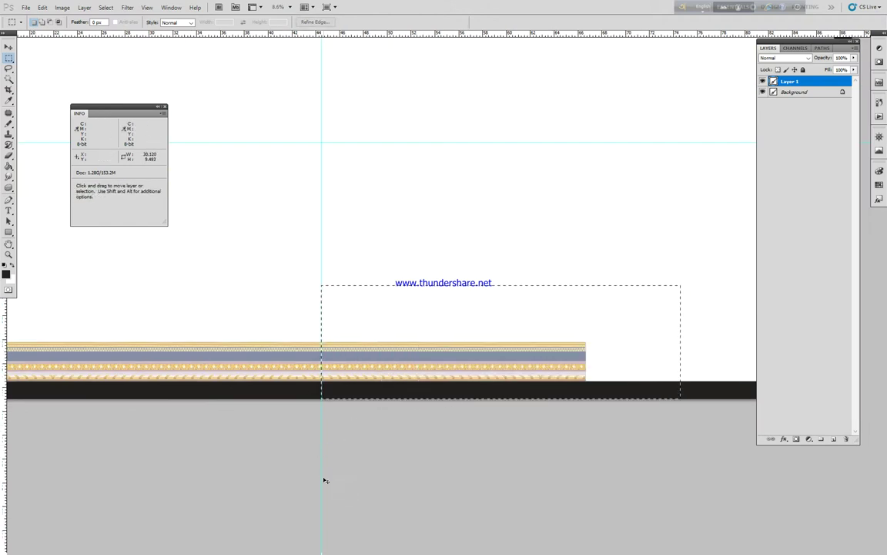
pyautogui.hotkey('ctrl', 'x')
# - Duplicate the corner frame layer, flip the copy horizontally about its right edge at the vertical guide, and merge it down into Layer 1
pyautogui.keyDown('alt'); pyautogui.click(343, 467); pyautogui.keyUp('alt')
pyautogui.moveTo(273, 404); pyautogui.dragTo(325, 368)
pyautogui.keyDown('ctrl'); pyautogui.click(318, 398); pyautogui.keyUp('ctrl')
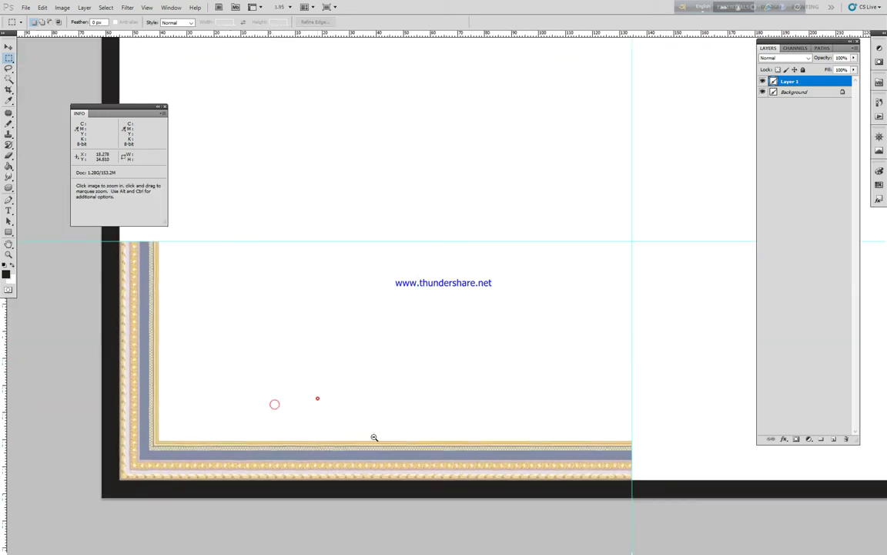
pyautogui.press('m')
pyautogui.click(764, 82)
pyautogui.click(763, 82)
pyautogui.keyDown('alt'); pyautogui.click(619, 205); pyautogui.keyUp('alt')
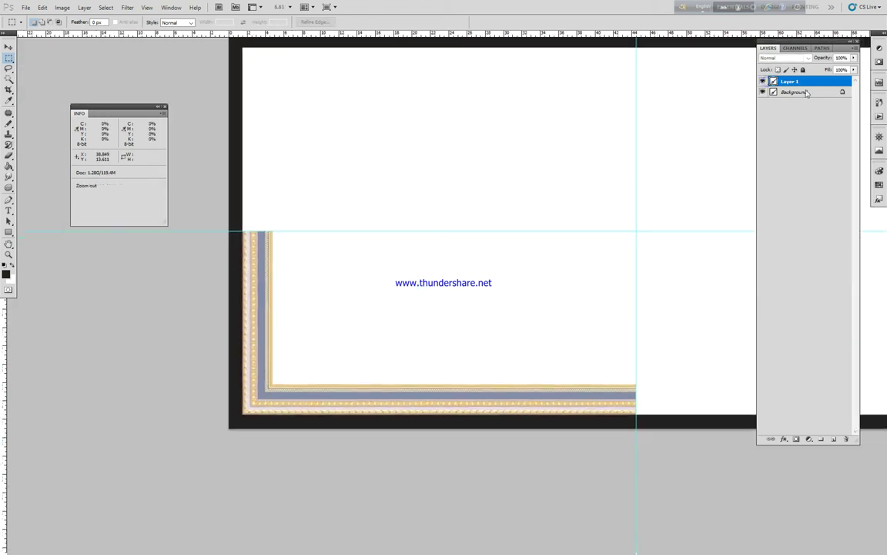
pyautogui.moveTo(838, 82); pyautogui.dragTo(833, 439)
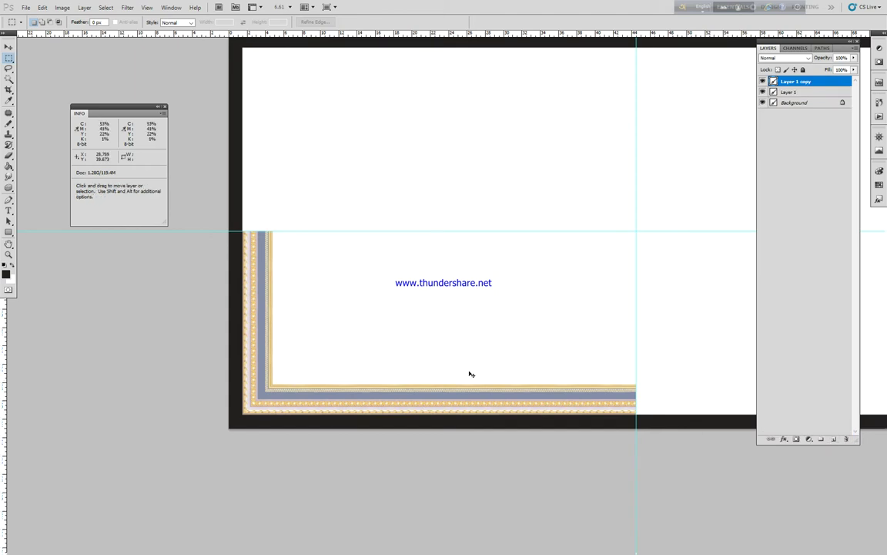
pyautogui.hotkey('ctrl', 't')
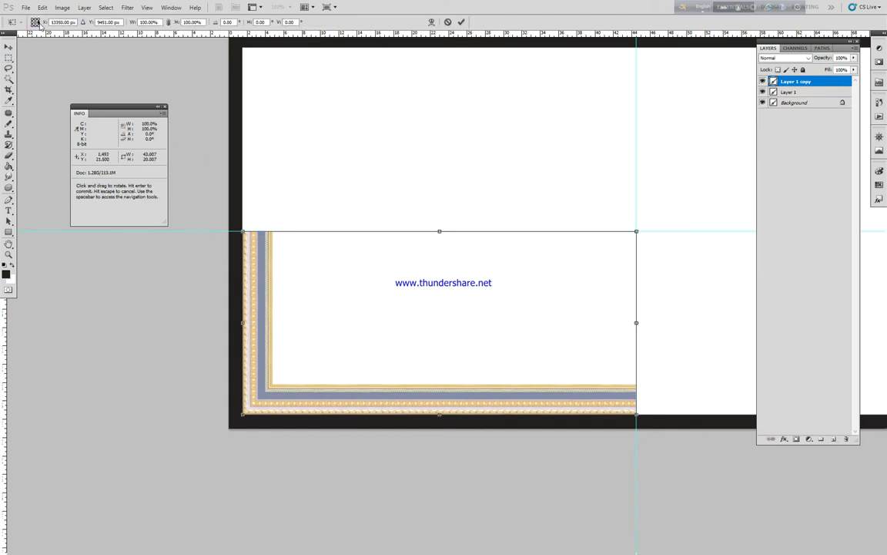
pyautogui.rightClick(493, 299)
pyautogui.click(560, 426)
pyautogui.press('Return')
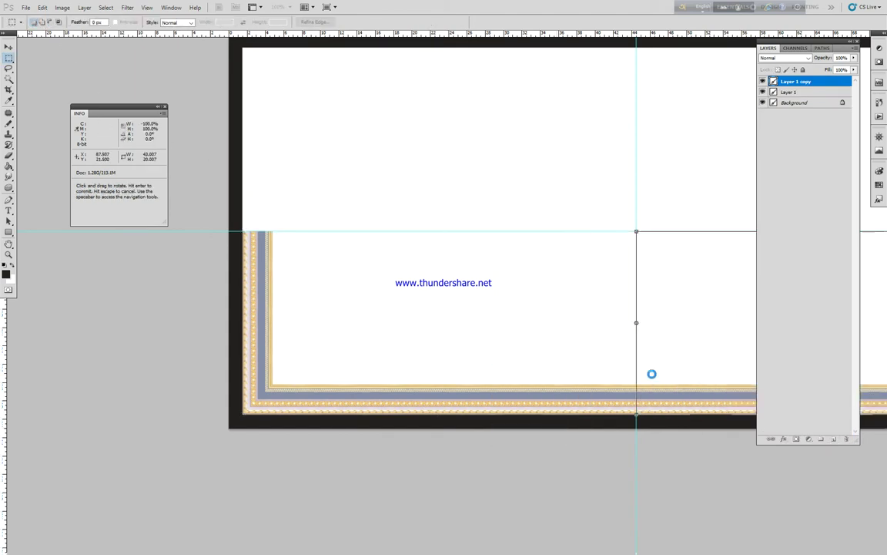
pyautogui.hotkey('ctrl', 'e')
# - Duplicate the half frame, flip the copy vertically about its top edge at the horizontal guide, merge it down and check the completed frame
pyautogui.moveTo(673, 151); pyautogui.dragTo(403, 170)
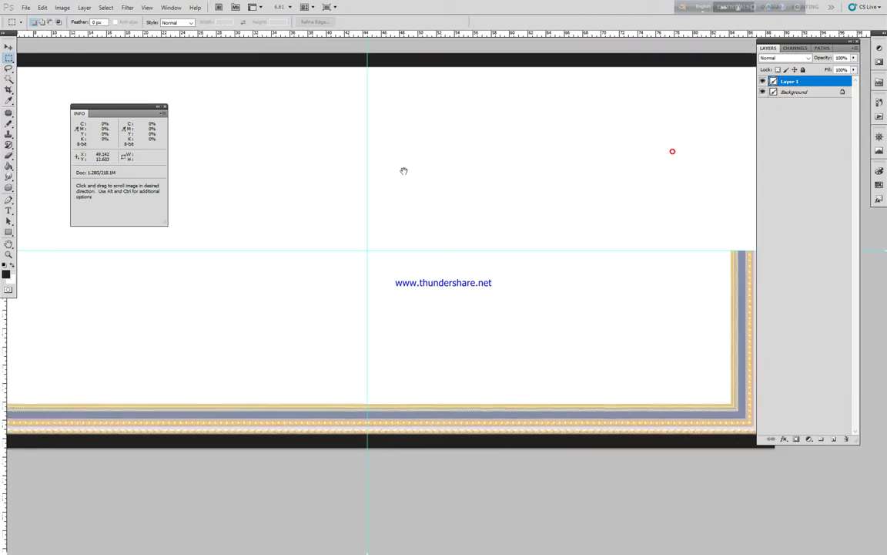
pyautogui.moveTo(799, 81); pyautogui.dragTo(834, 438)
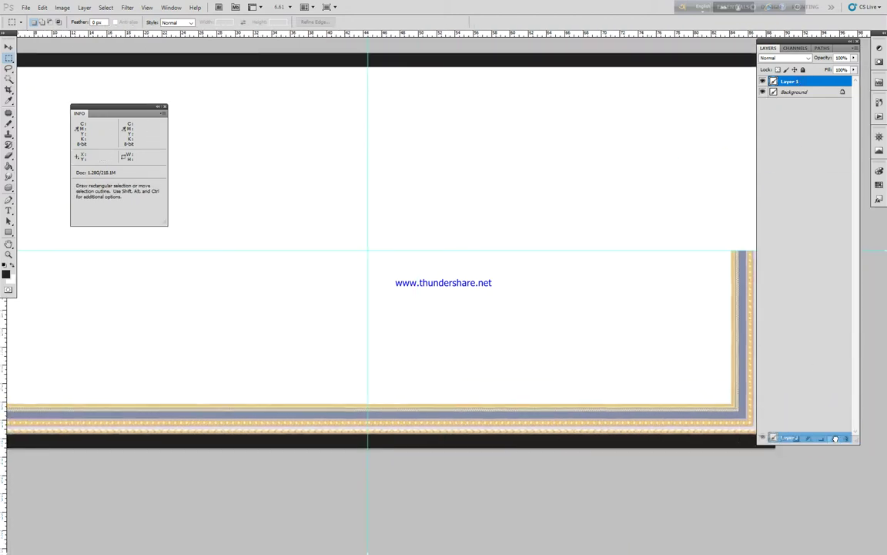
pyautogui.hotkey('ctrl', 't')
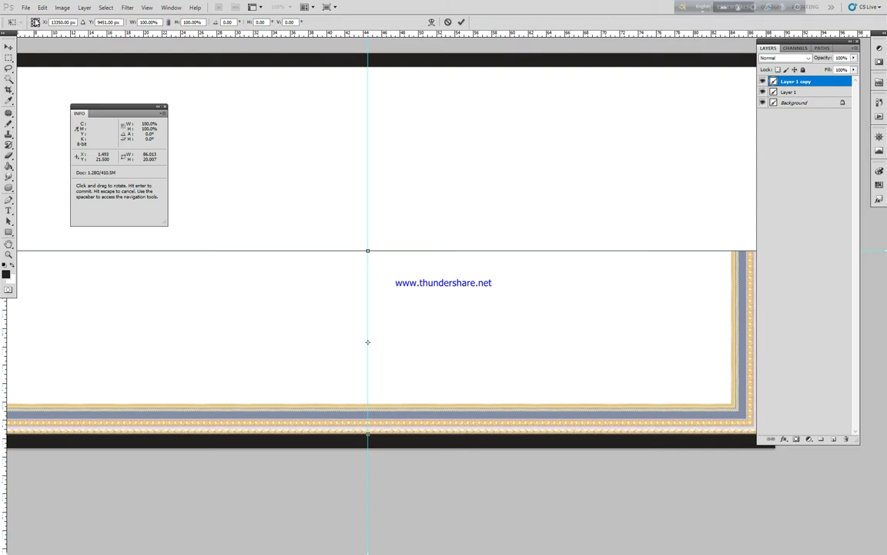
pyautogui.rightClick(431, 286)
pyautogui.click(472, 408)
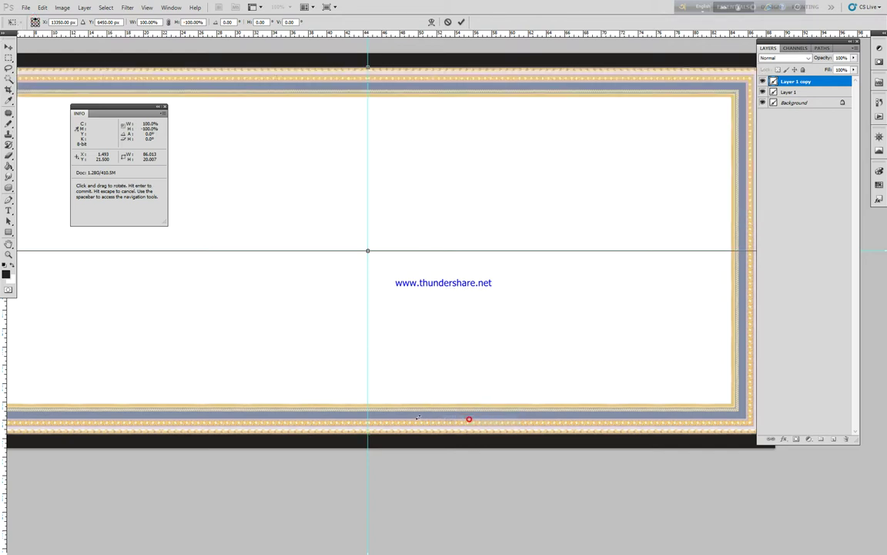
pyautogui.press('Return')
pyautogui.press('m')
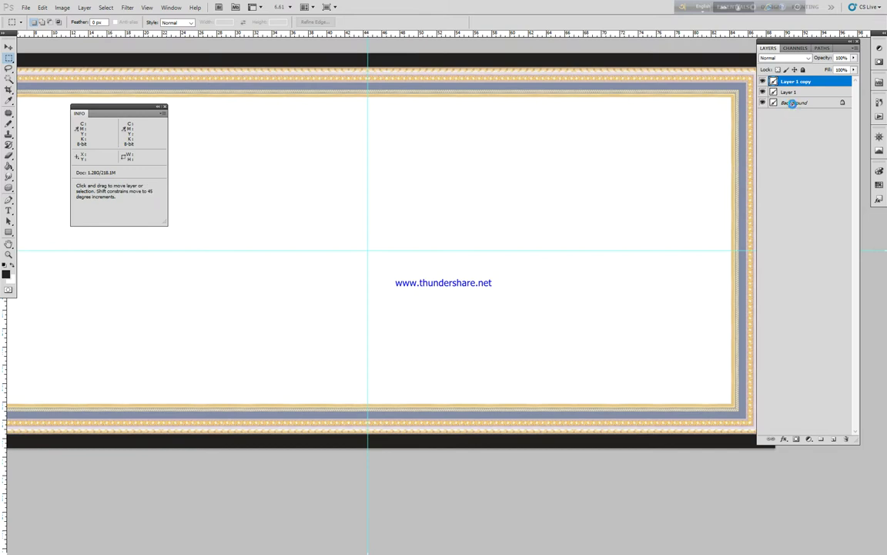
pyautogui.hotkey('ctrl', 'e')
pyautogui.click(763, 81)
pyautogui.click(762, 81)
pyautogui.moveTo(521, 241); pyautogui.dragTo(483, 372)
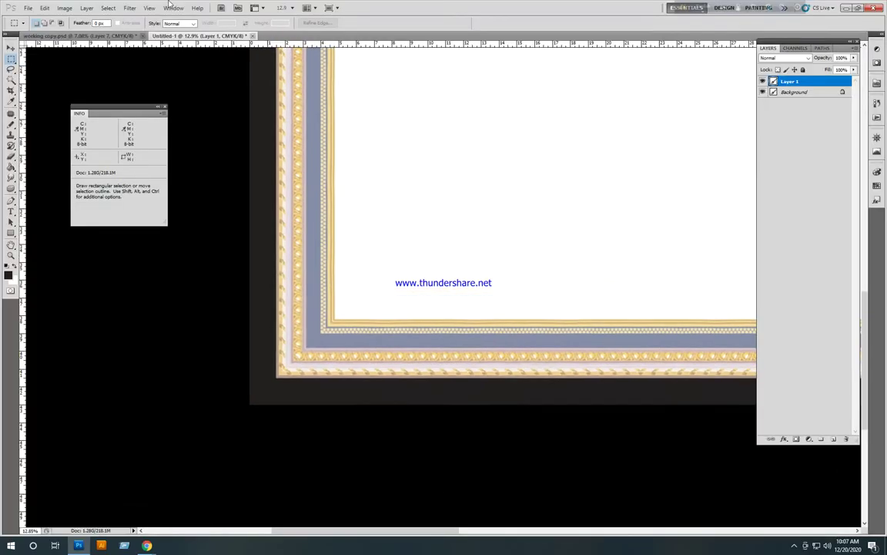
# - Switch to working copy.psd, drop its selection, check Layer 7 by hiding and reshowing it, and select the whole canvas
pyautogui.click(88, 37)
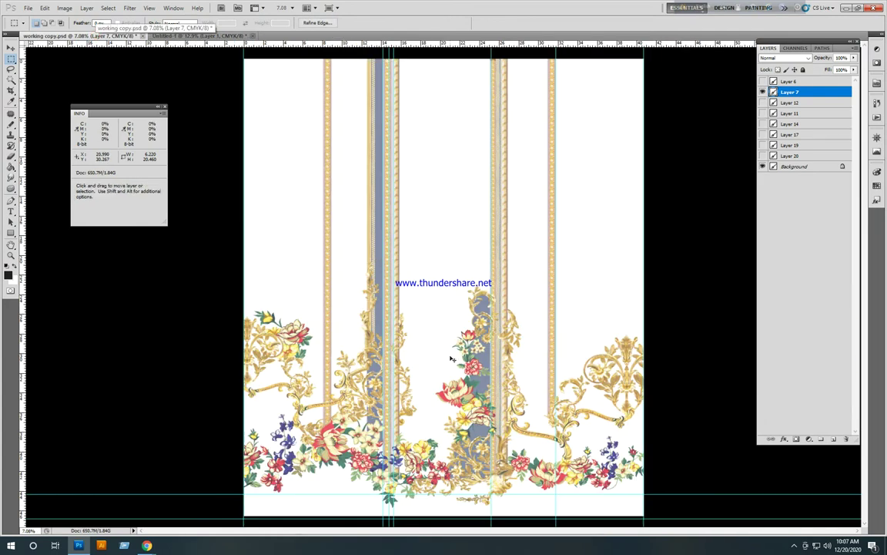
pyautogui.hotkey('ctrl', 'd')
pyautogui.scroll(-2, 451, 355)
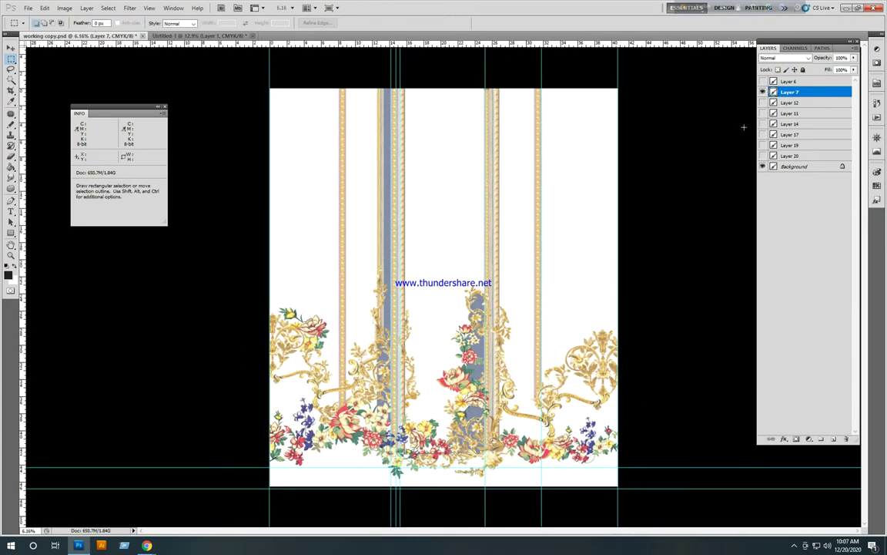
pyautogui.click(762, 93)
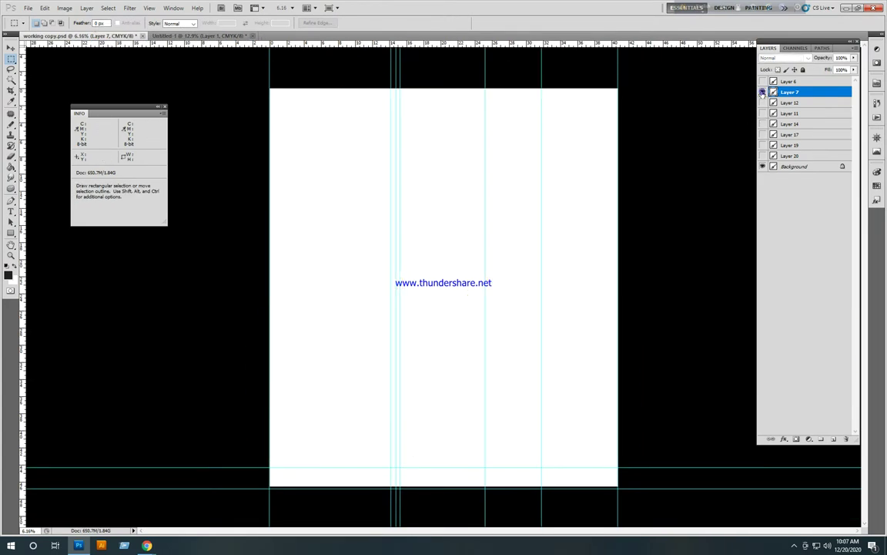
pyautogui.click(762, 92)
pyautogui.hotkey('ctrl', 'a')
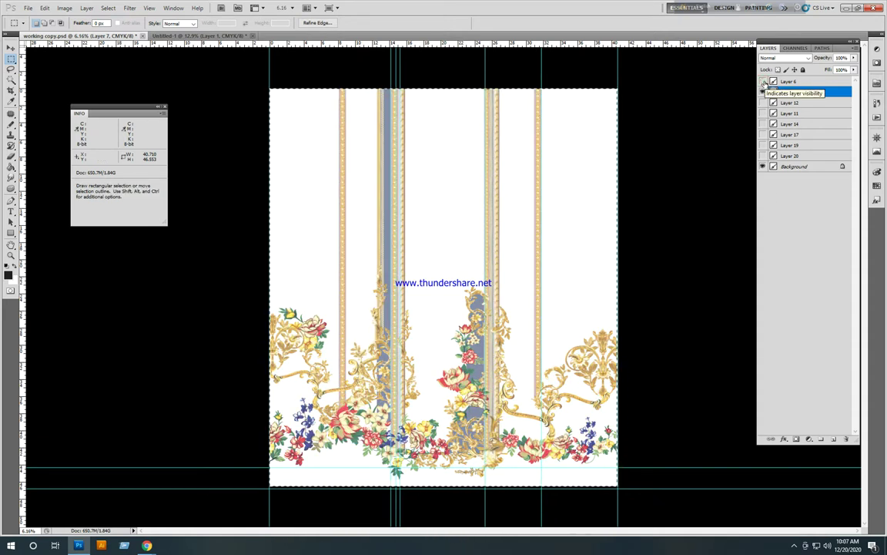
# - Toggle Layer 6 to compare it with the artwork on Layer 7, leaving Layer 6 shown
pyautogui.click(762, 81)
pyautogui.click(763, 81)
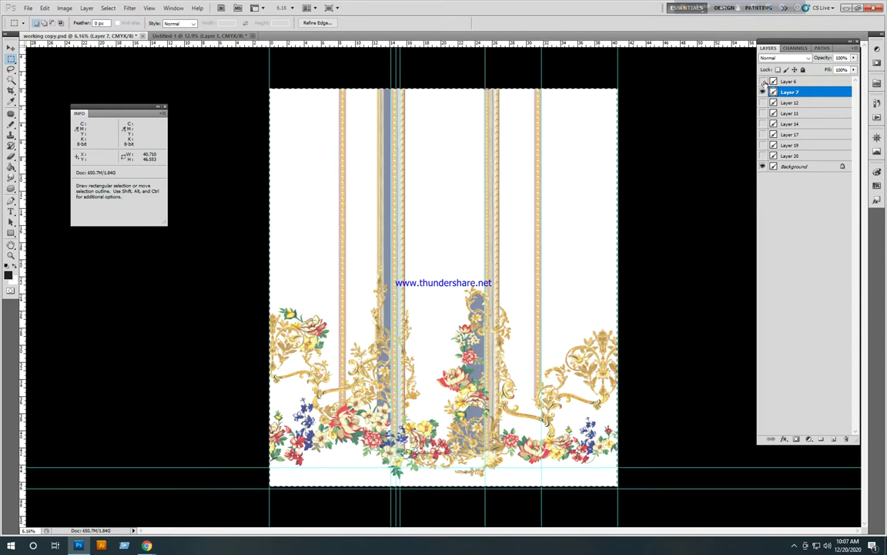
pyautogui.click(763, 82)
pyautogui.click(762, 82)
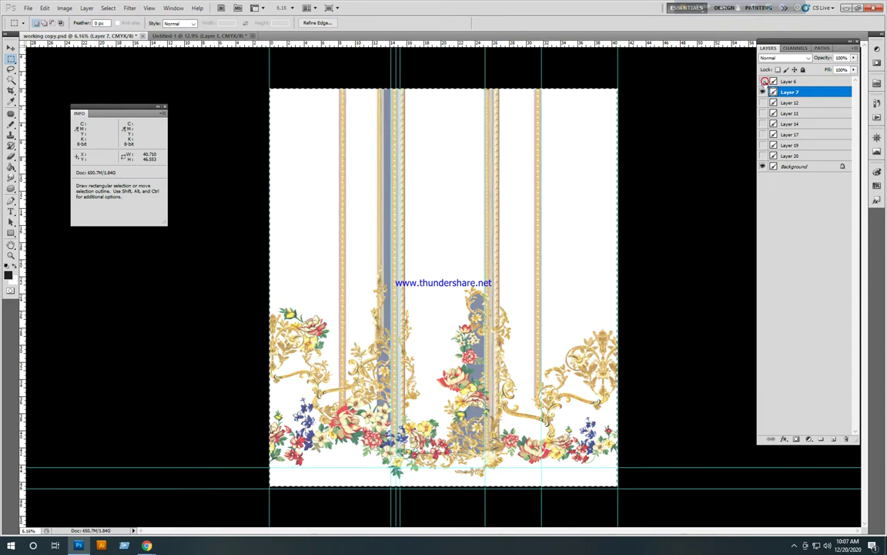
pyautogui.click(763, 81)
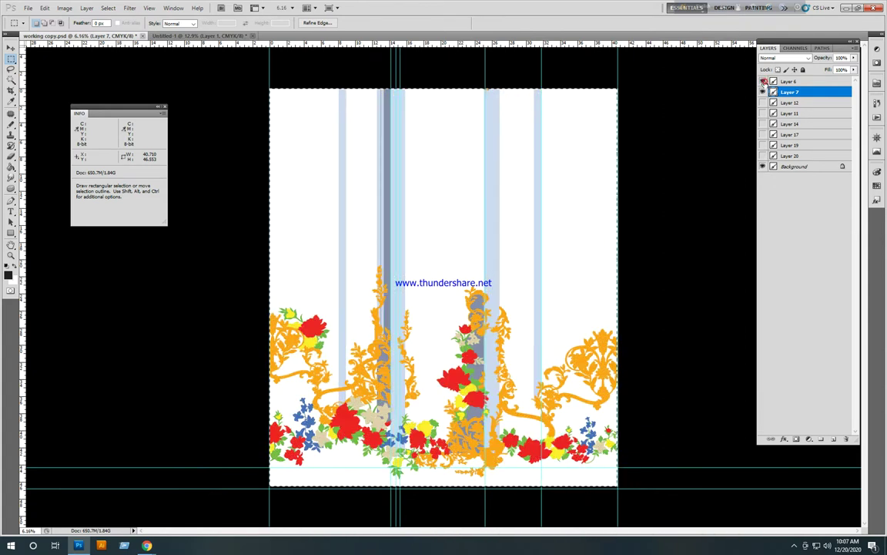
# - Compare Layer 6 with Layer 7, leave Layer 6 hidden, and copy the Layer 7 artwork into Untitled-1 as a new layer
pyautogui.click(762, 82)
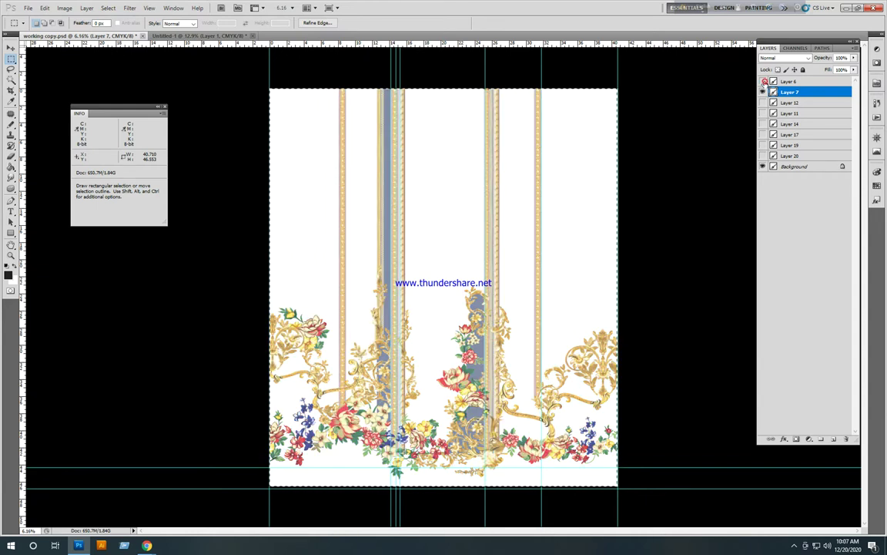
pyautogui.click(763, 82)
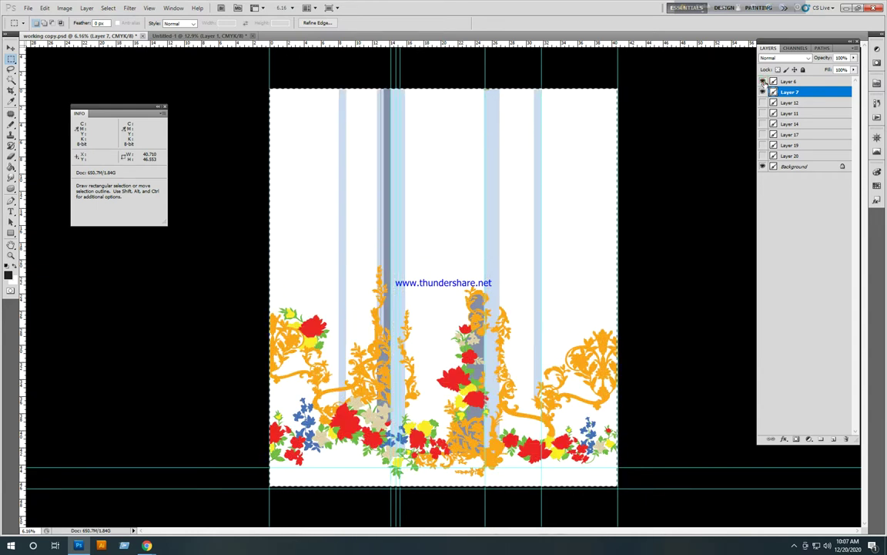
pyautogui.click(762, 82)
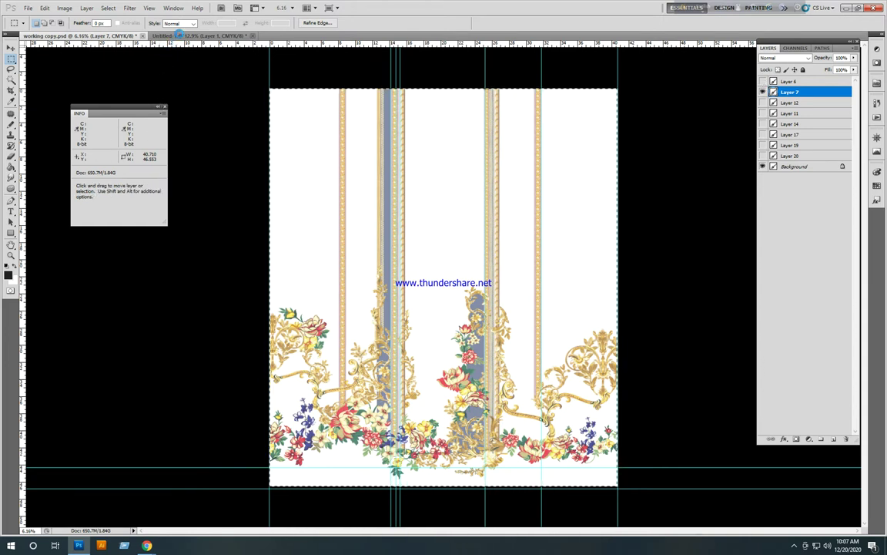
pyautogui.click(178, 36)
pyautogui.hotkey('ctrl', 'v')
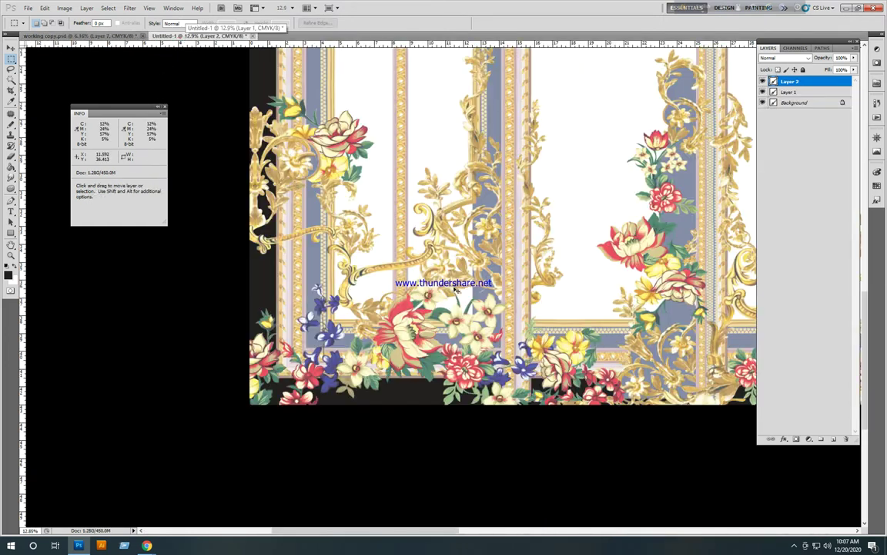
# - Flip the pasted floral artwork horizontally and rotate it 90° clockwise so its flower border runs along the frame's short side
pyautogui.scroll(-5, 455, 288)
pyautogui.moveTo(510, 287); pyautogui.dragTo(544, 247)
pyautogui.hotkey('ctrl', 't')
pyautogui.rightClick(544, 251)
pyautogui.click(576, 376)
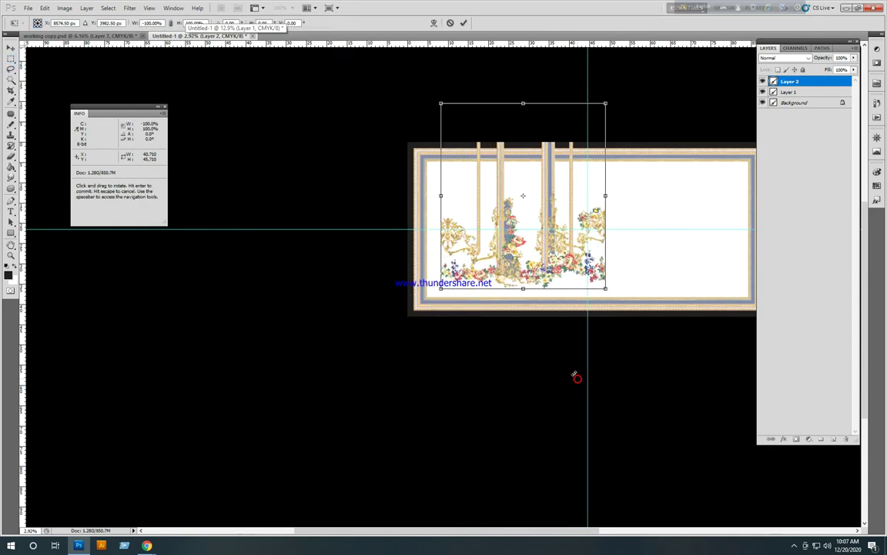
pyautogui.rightClick(556, 256)
pyautogui.click(591, 355)
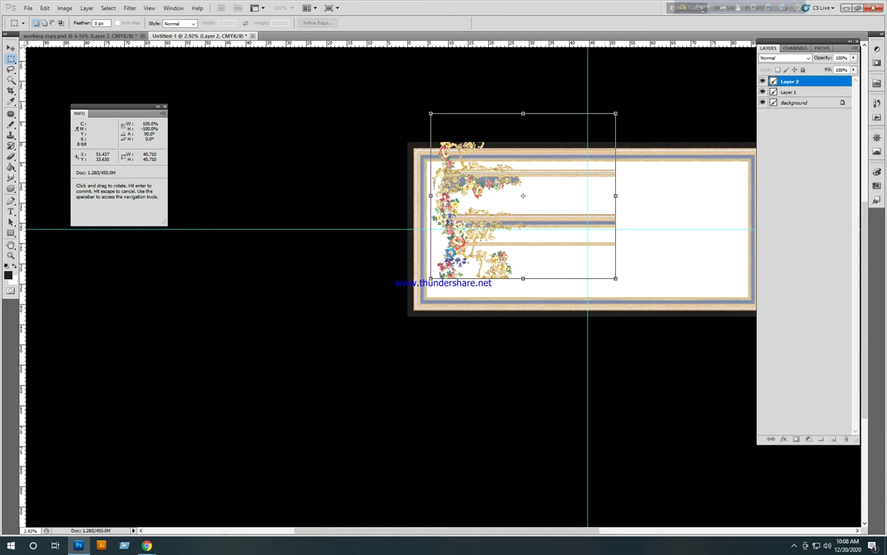
pyautogui.doubleClick(472, 245)
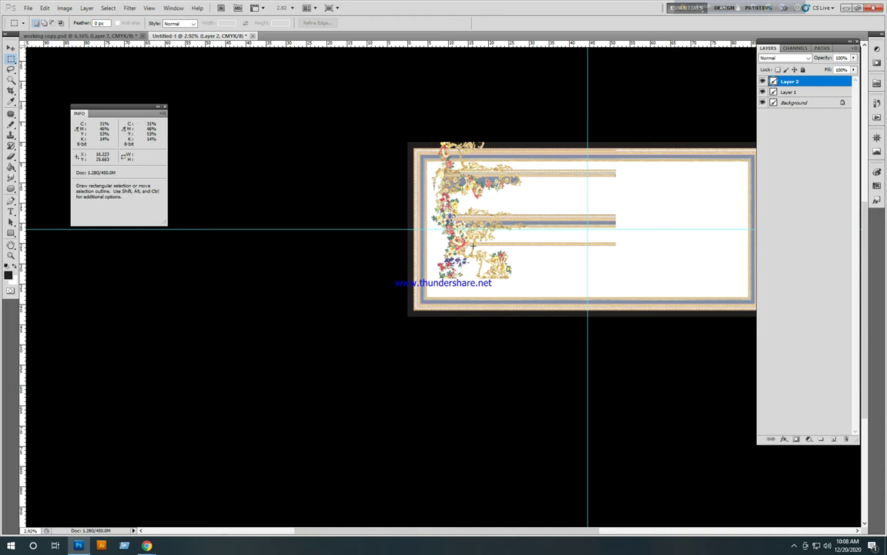
# - Move the rotated artwork down onto the frame's left side, with its lower end in the lower-left corner
pyautogui.keyDown('ctrl'); pyautogui.click(461, 287); pyautogui.keyUp('ctrl')
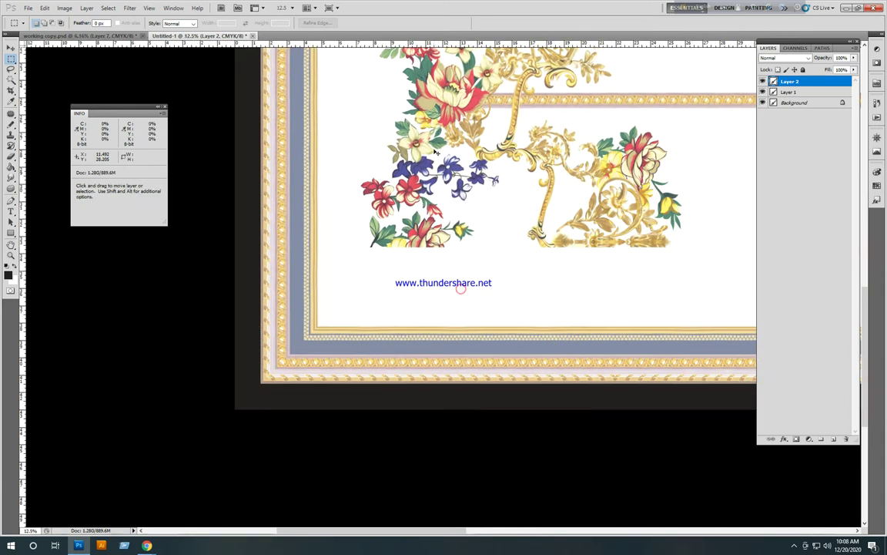
pyautogui.moveTo(429, 139); pyautogui.dragTo(355, 269)
pyautogui.moveTo(464, 256); pyautogui.dragTo(393, 256)
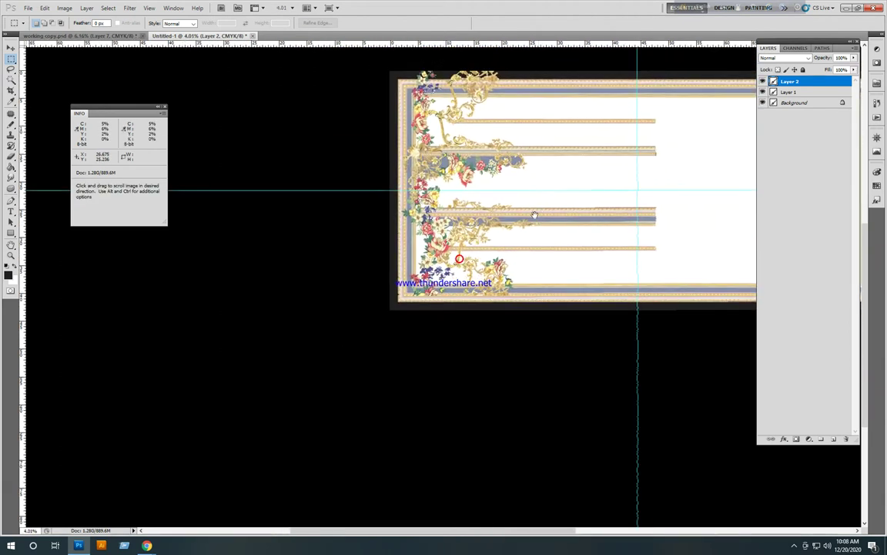
pyautogui.moveTo(539, 211); pyautogui.dragTo(433, 253)
# - Try enlarging the Layer 2 artwork about its centre to about 55.8 by 49.7 inches, and undo the scaling
pyautogui.hotkey('ctrl', 't')
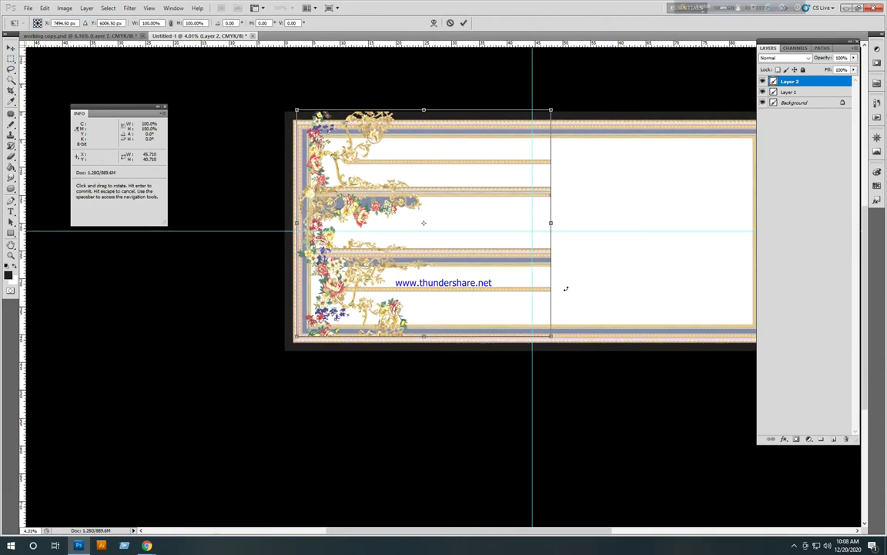
pyautogui.moveTo(549, 336); pyautogui.dragTo(579, 352)
pyautogui.press('Return')
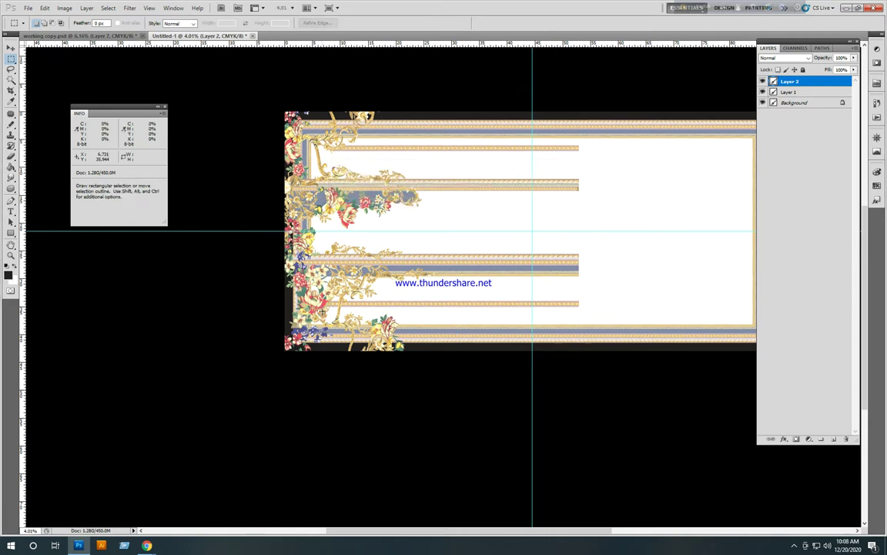
pyautogui.hotkey('ctrl', 't')
pyautogui.moveTo(425, 86); pyautogui.dragTo(429, 125)
pyautogui.hotkey('ctrl', 'z')
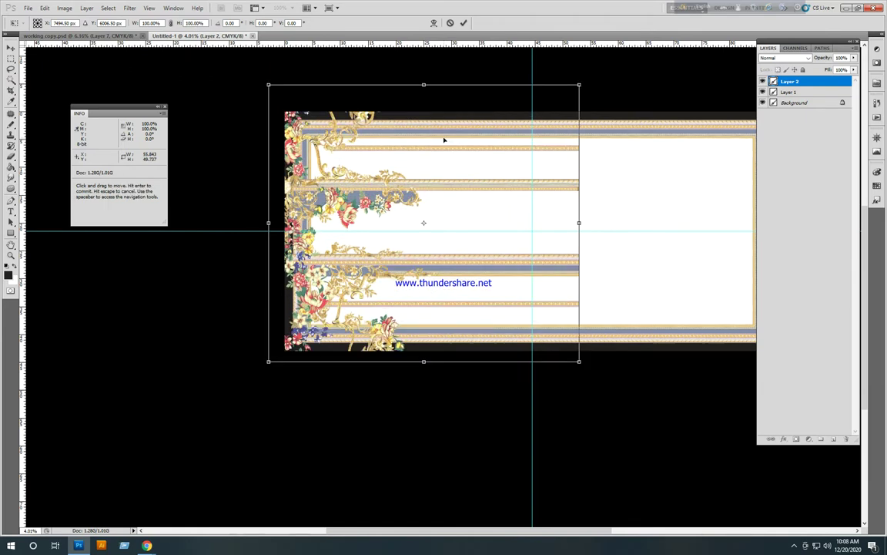
pyautogui.press('Return')
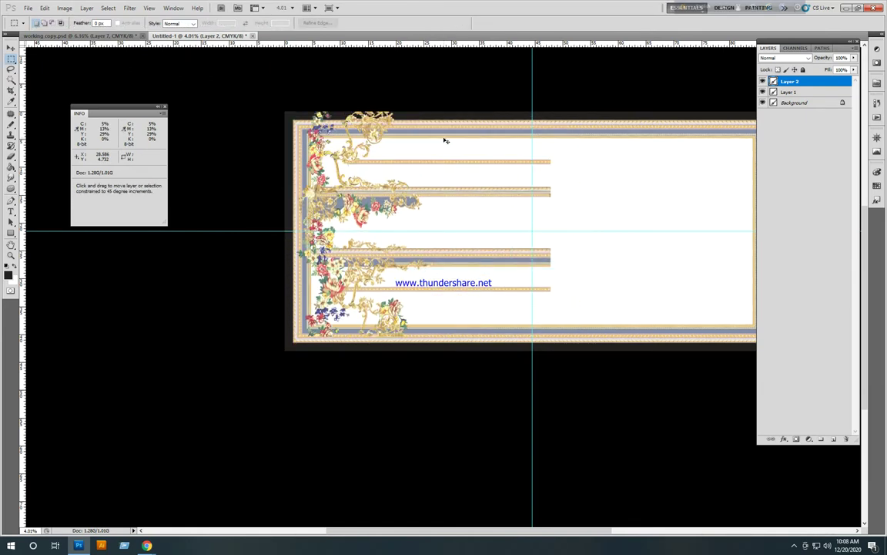
# - Place Layer 2 beneath Layer 1 so the frame overlaps the floral artwork, and inspect the frame's left half
pyautogui.keyDown('ctrl'); pyautogui.click(364, 196); pyautogui.keyUp('ctrl')
pyautogui.moveTo(388, 137); pyautogui.dragTo(392, 328)
pyautogui.keyDown('alt'); pyautogui.click(390, 214); pyautogui.keyUp('alt')
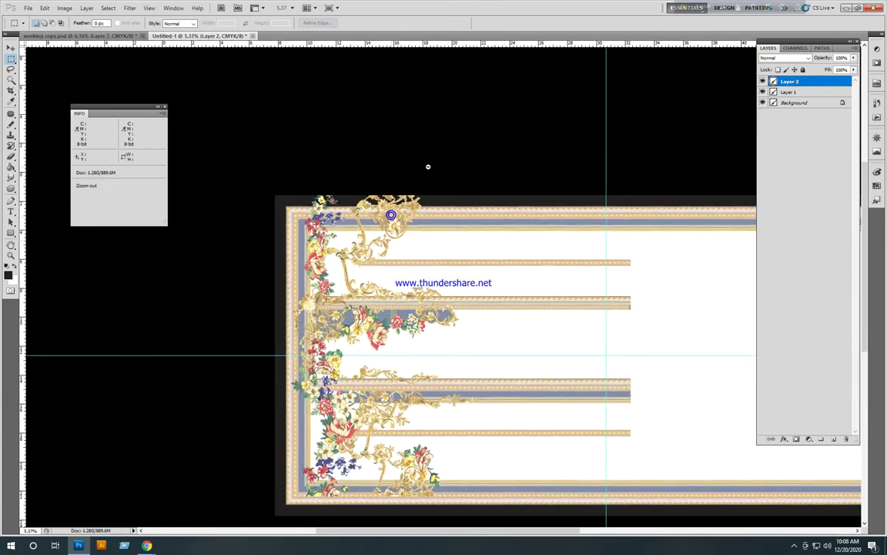
pyautogui.moveTo(785, 84); pyautogui.dragTo(795, 97)
pyautogui.keyDown('alt'); pyautogui.click(490, 273); pyautogui.keyUp('alt')
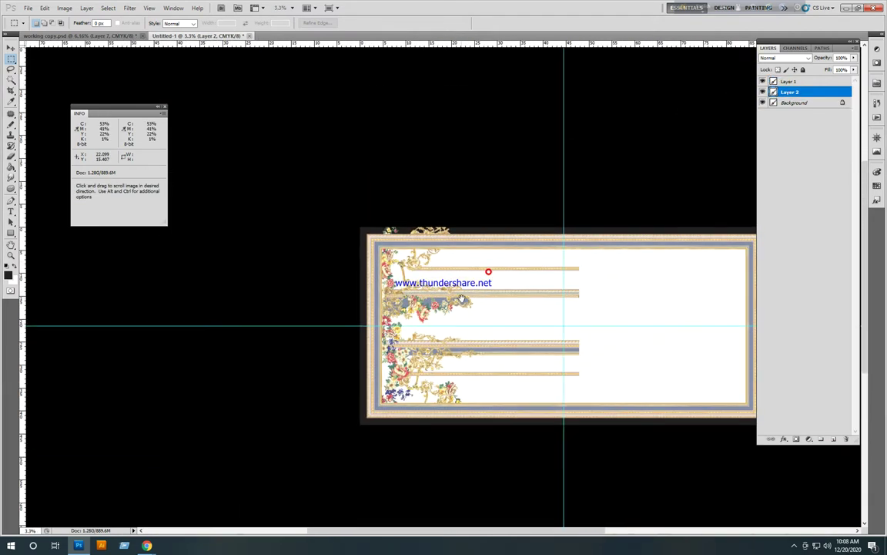
pyautogui.moveTo(461, 297); pyautogui.dragTo(439, 249)
pyautogui.keyDown('ctrl'); pyautogui.click(420, 270); pyautogui.keyUp('ctrl')
pyautogui.moveTo(412, 316); pyautogui.dragTo(417, 316)
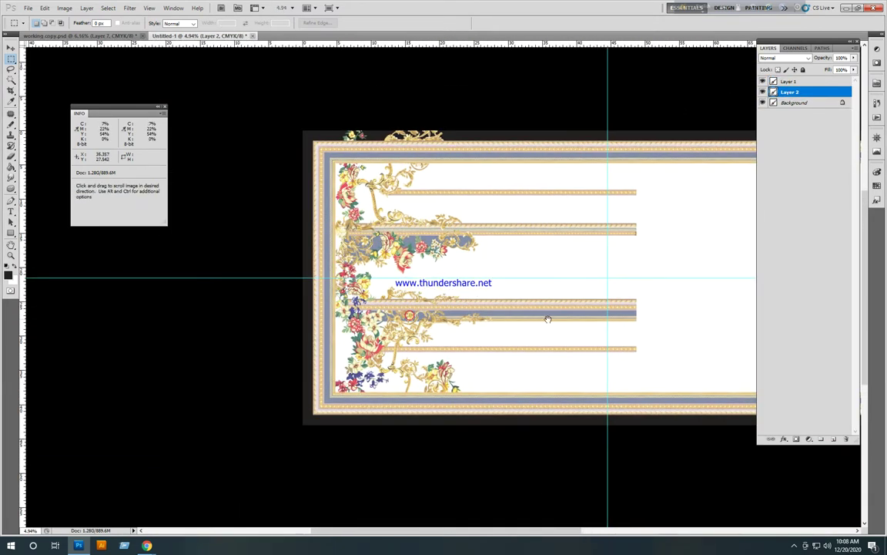
pyautogui.keyDown('ctrl'); pyautogui.click(572, 323); pyautogui.keyUp('ctrl')
pyautogui.keyDown('alt'); pyautogui.click(506, 336); pyautogui.keyUp('alt')
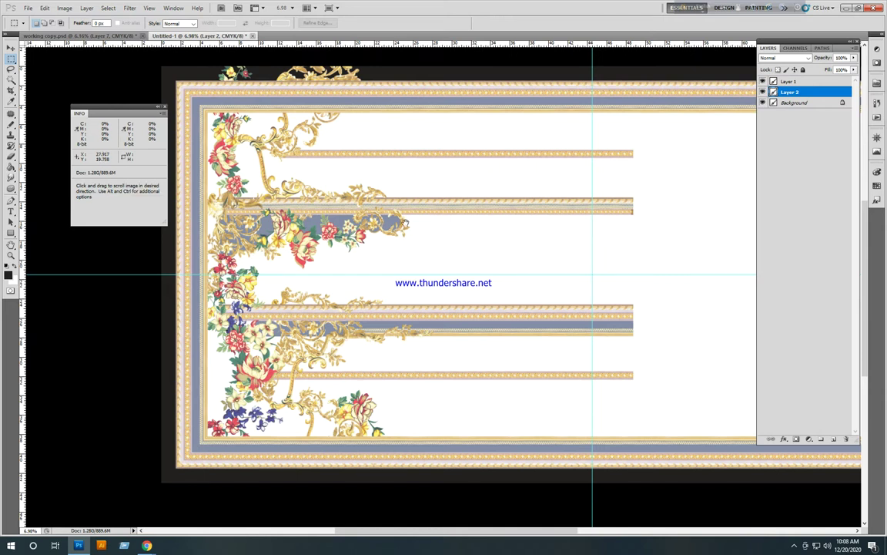
# - Hide Layer 1, try moving the Layer 2 artwork straight down, and undo that move
pyautogui.click(763, 81)
pyautogui.keyDown('ctrl'); pyautogui.click(319, 94); pyautogui.keyUp('ctrl')
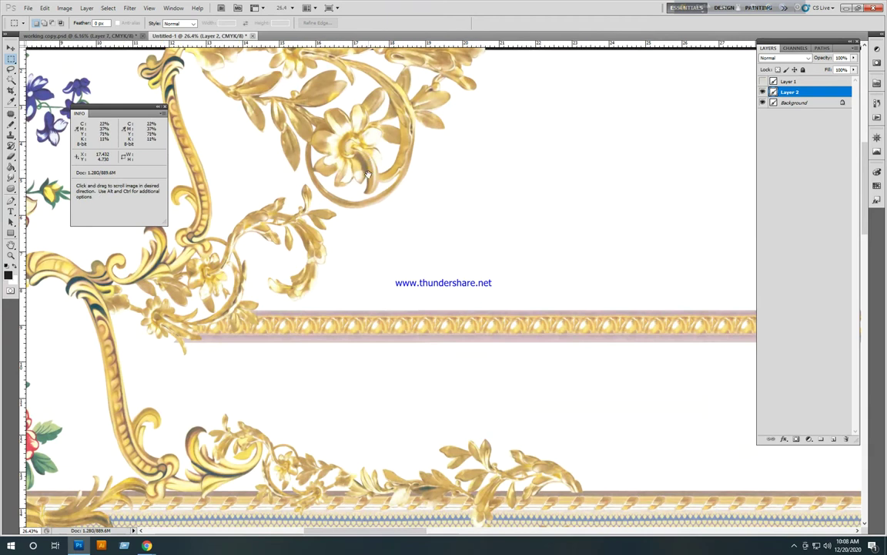
pyautogui.moveTo(375, 190); pyautogui.dragTo(507, 211)
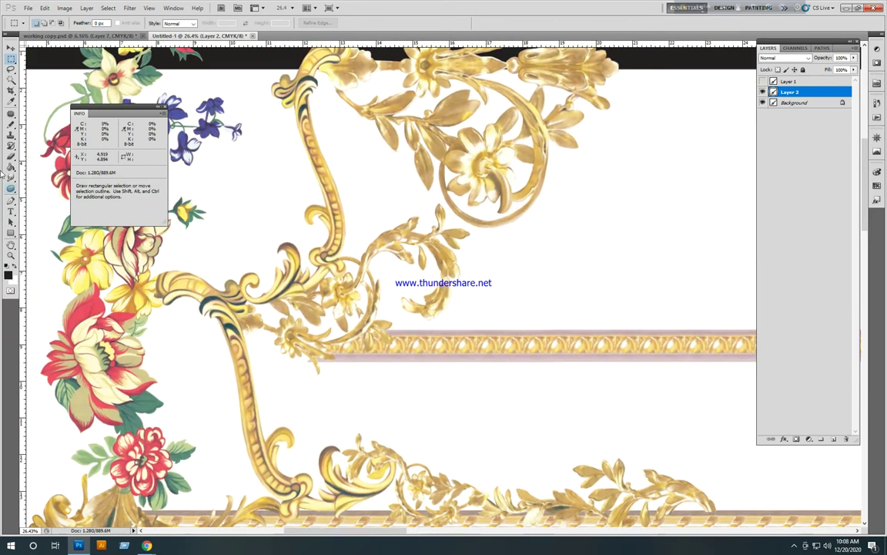
pyautogui.click(10, 70)
pyautogui.keyDown('ctrl'); pyautogui.keyDown('alt'); pyautogui.click(367, 178); pyautogui.keyUp('alt'); pyautogui.keyUp('ctrl')
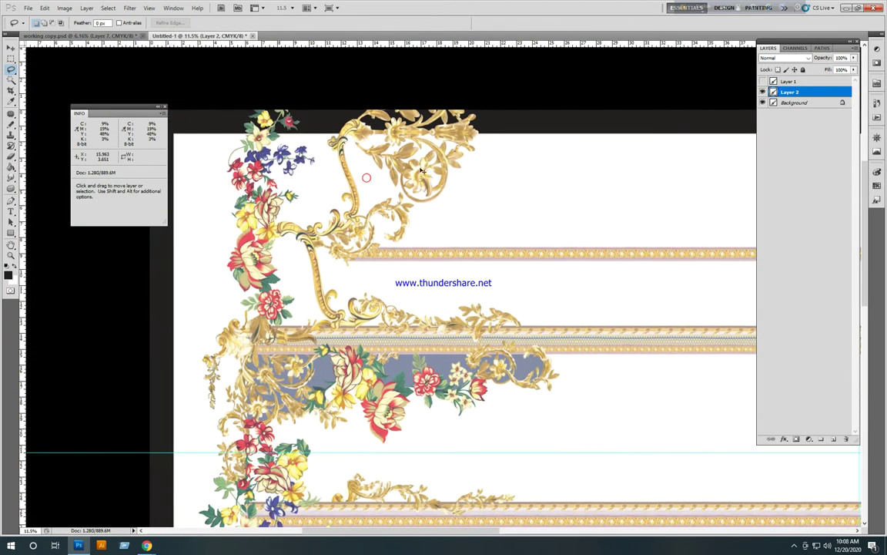
pyautogui.moveTo(422, 135); pyautogui.dragTo(427, 186)
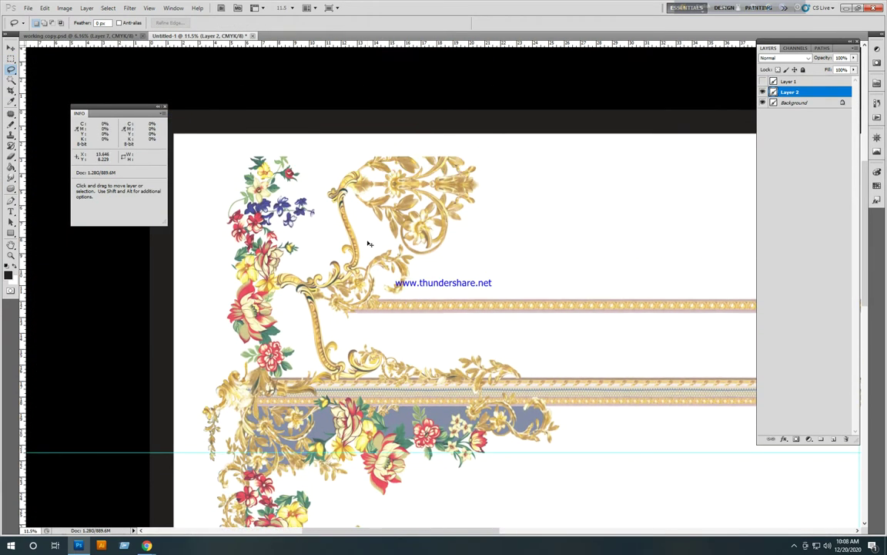
pyautogui.hotkey('ctrl', 'z')
pyautogui.moveTo(376, 267); pyautogui.dragTo(427, 323)
pyautogui.moveTo(365, 220); pyautogui.dragTo(413, 258)
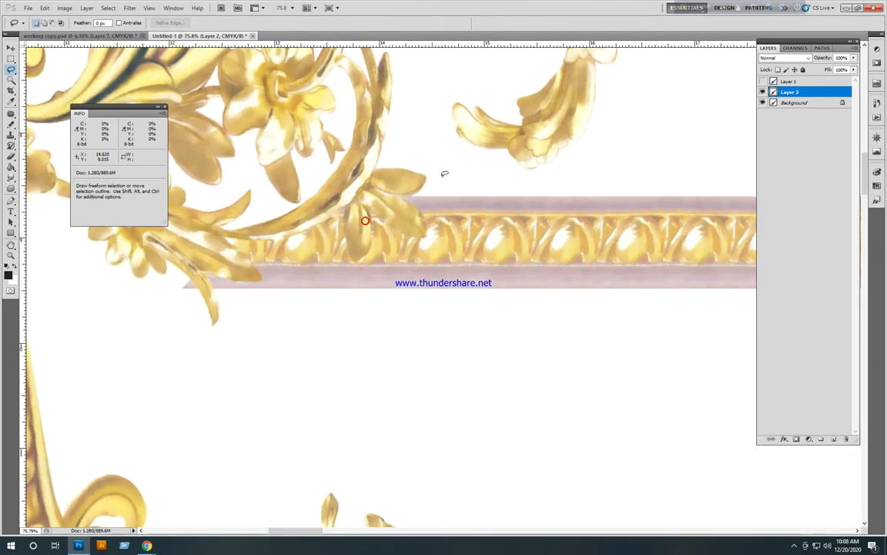
pyautogui.moveTo(340, 331); pyautogui.dragTo(341, 332)
pyautogui.keyDown('ctrl'); pyautogui.keyDown('alt'); pyautogui.click(371, 330); pyautogui.keyUp('alt'); pyautogui.keyUp('ctrl')
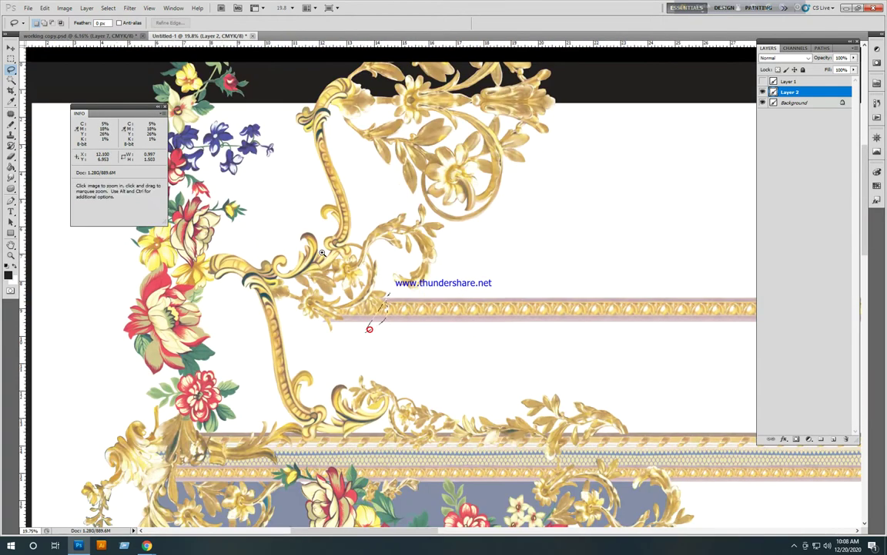
pyautogui.hotkey('ctrl', 'd')
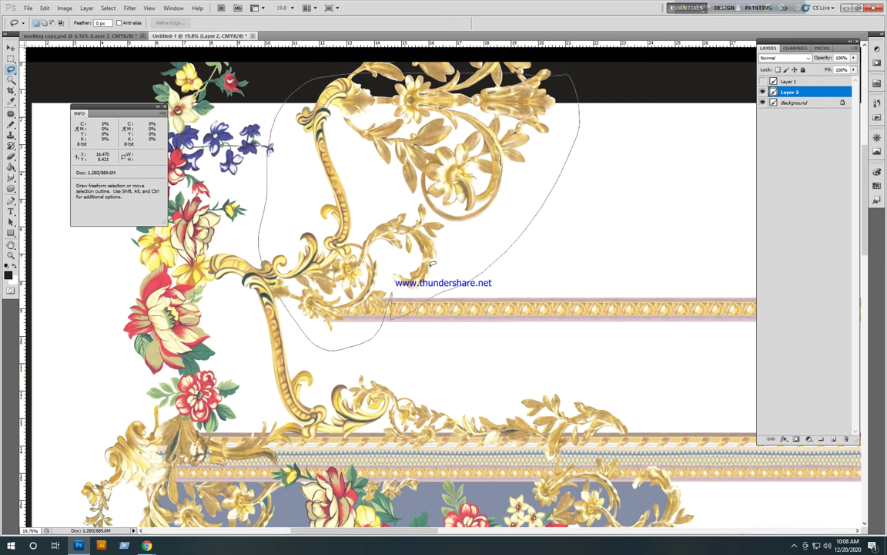
# - Lasso the upper gold scroll ornament on Layer 2, copy it to a new layer and place it in the blank area beyond the bands
pyautogui.moveTo(431, 264); pyautogui.dragTo(431, 265)
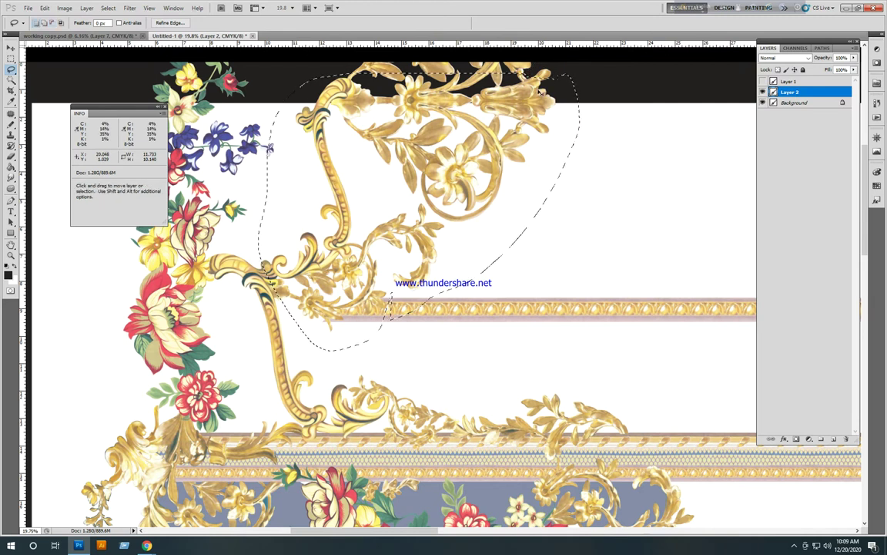
pyautogui.moveTo(551, 59); pyautogui.dragTo(553, 73)
pyautogui.moveTo(516, 156)
pyautogui.mouseDown()
pyautogui.moveTo(499, 188)
pyautogui.moveTo(667, 285)
pyautogui.mouseUp()
pyautogui.hotkey('ctrl', 'j')
pyautogui.press('v')
pyautogui.keyDown('space'); pyautogui.moveTo(668, 285); pyautogui.dragTo(480, 285); pyautogui.keyUp('space')
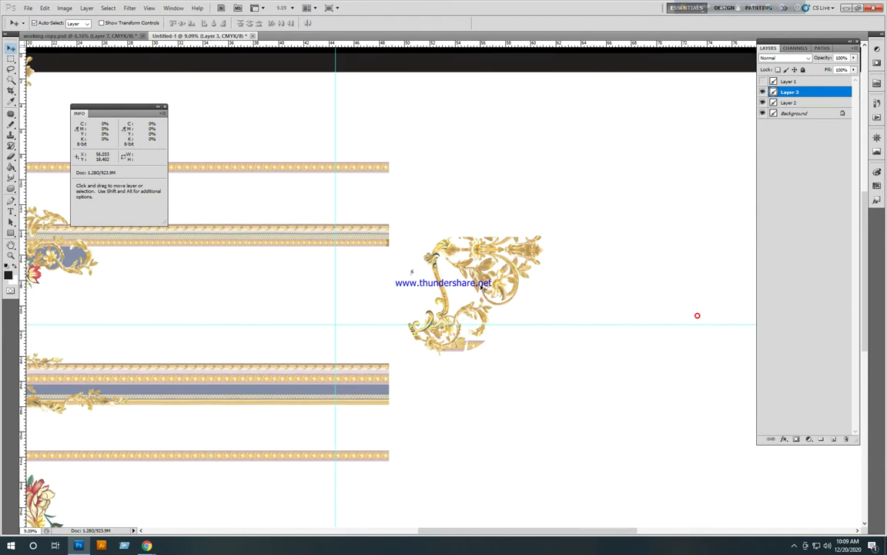
# - Isolate the stray blue flower fragment beside the copied ornament with a rectangular selection, clear it and deselect
pyautogui.keyDown('ctrl'); pyautogui.keyDown('space'); pyautogui.click(485, 292); pyautogui.keyUp('space'); pyautogui.keyUp('ctrl')
pyautogui.press('b')
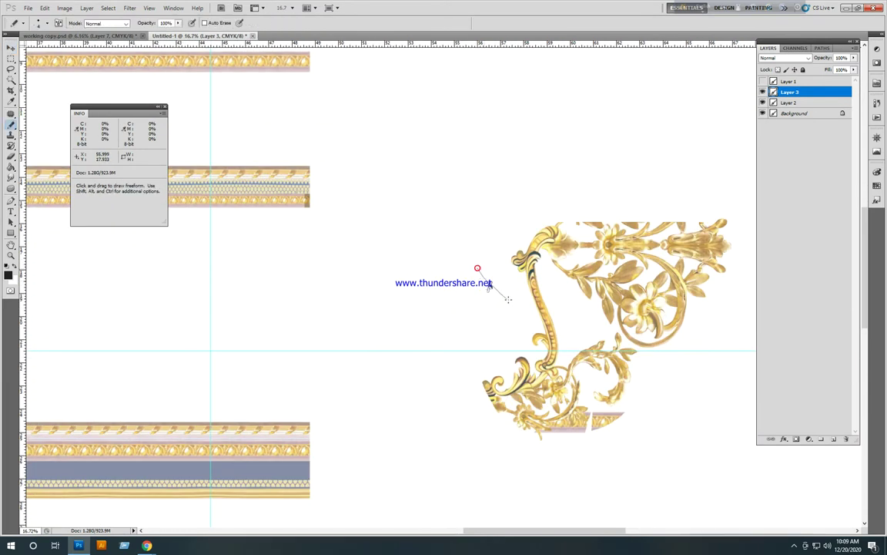
pyautogui.press('m')
pyautogui.moveTo(461, 267); pyautogui.dragTo(506, 302)
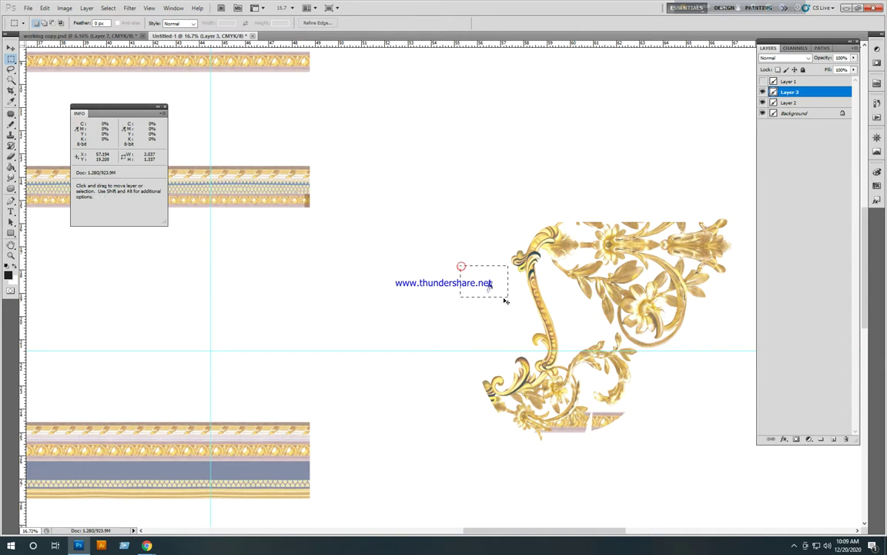
pyautogui.hotkey('ctrl', 'd')
# - Erase the leftover band's pointed tip beside the lower leaf and part of its lower edge on Layer 3 with the Eraser
pyautogui.moveTo(582, 310); pyautogui.dragTo(503, 206)
pyautogui.click(501, 305)
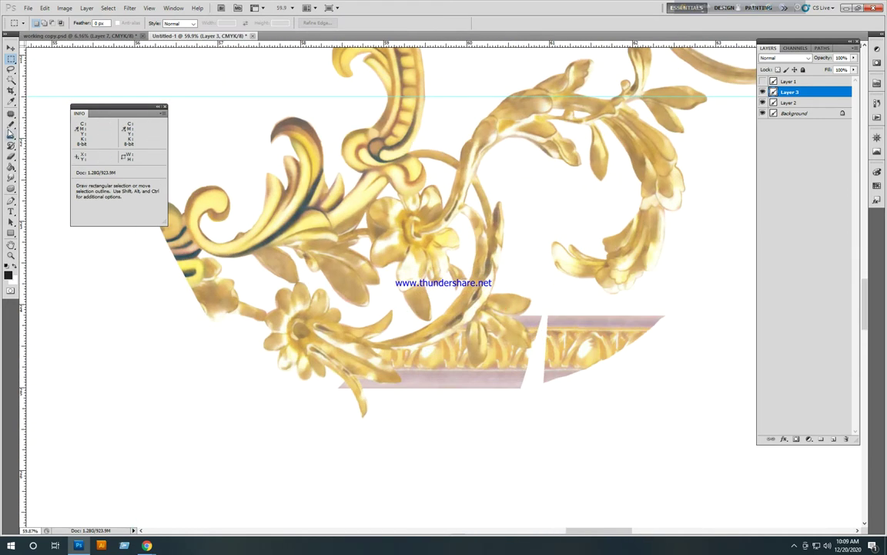
pyautogui.click(11, 156)
pyautogui.scroll(4, 406, 400)
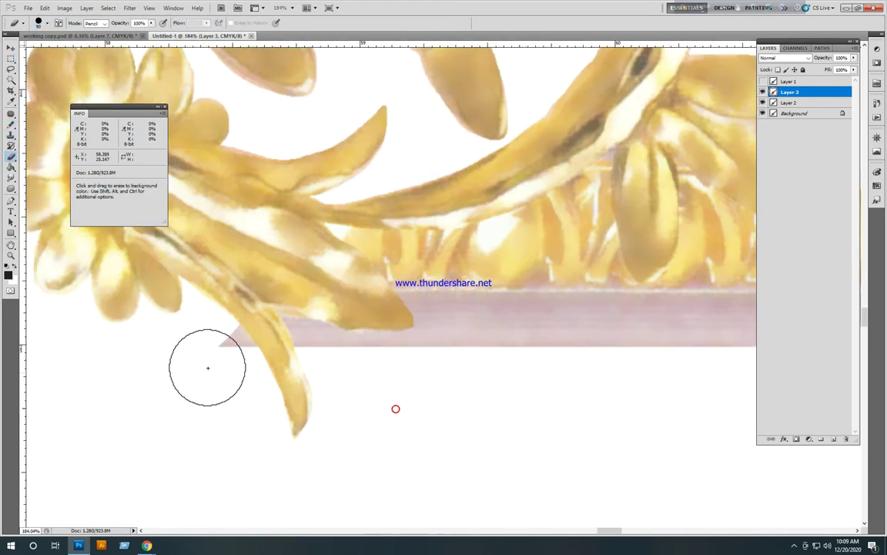
pyautogui.click(220, 358)
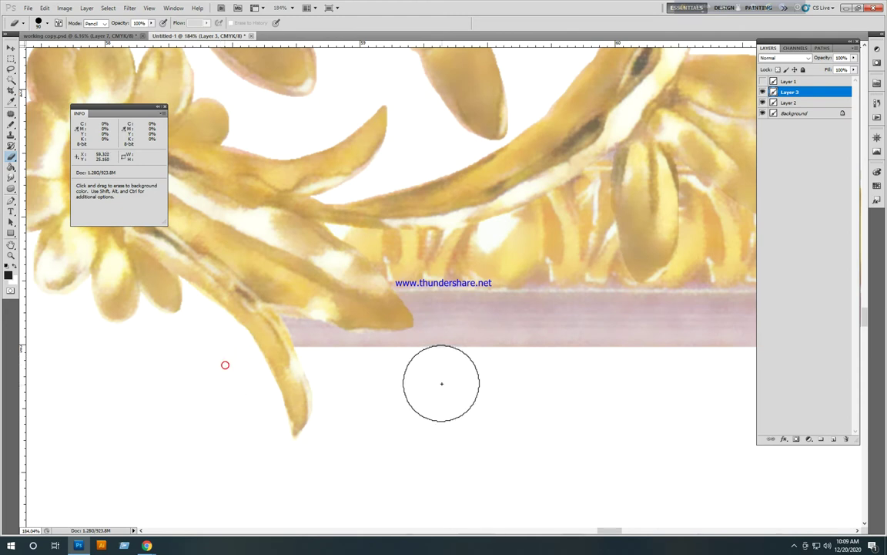
pyautogui.moveTo(442, 383)
pyautogui.mouseDown()
pyautogui.moveTo(466, 350)
pyautogui.moveTo(554, 335)
pyautogui.moveTo(605, 338)
pyautogui.moveTo(469, 323)
pyautogui.mouseUp()
pyautogui.keyDown('alt'); pyautogui.click(603, 336); pyautogui.keyUp('alt')
pyautogui.keyDown('ctrl'); pyautogui.click(482, 331); pyautogui.keyUp('ctrl')
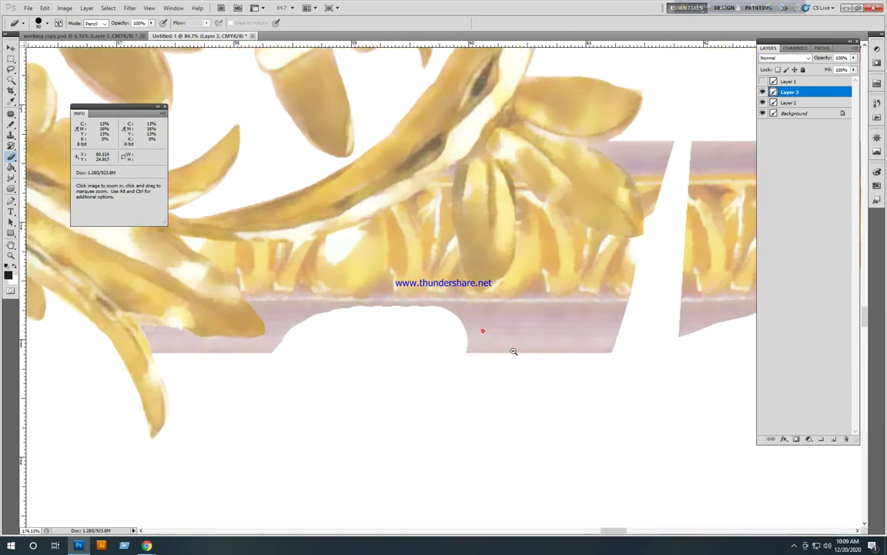
pyautogui.scroll(-3, 416, 347)
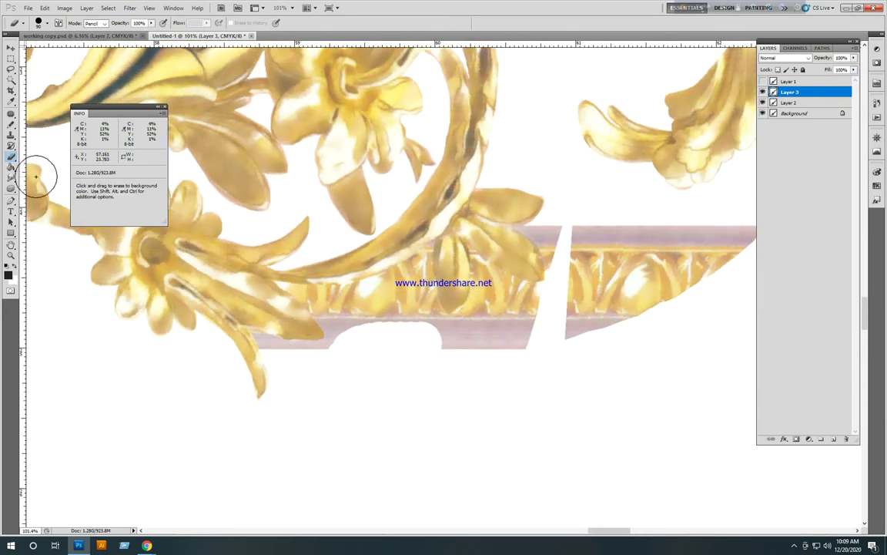
# - Lasso the leftover band beside the lower gold leaf on Layer 3 along the leaf's edge and delete it
pyautogui.click(11, 70)
pyautogui.scroll(5, 264, 297)
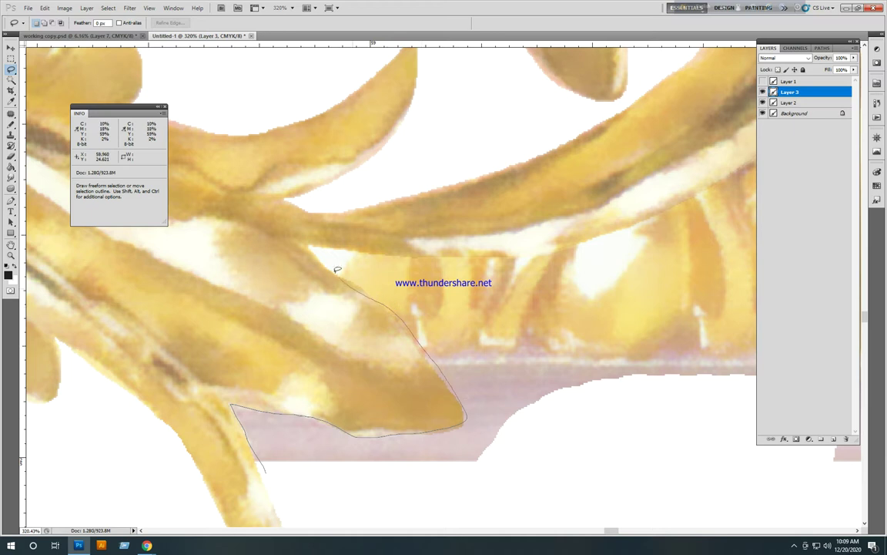
pyautogui.moveTo(538, 261)
pyautogui.mouseDown()
pyautogui.moveTo(531, 511)
pyautogui.moveTo(477, 486)
pyautogui.mouseUp()
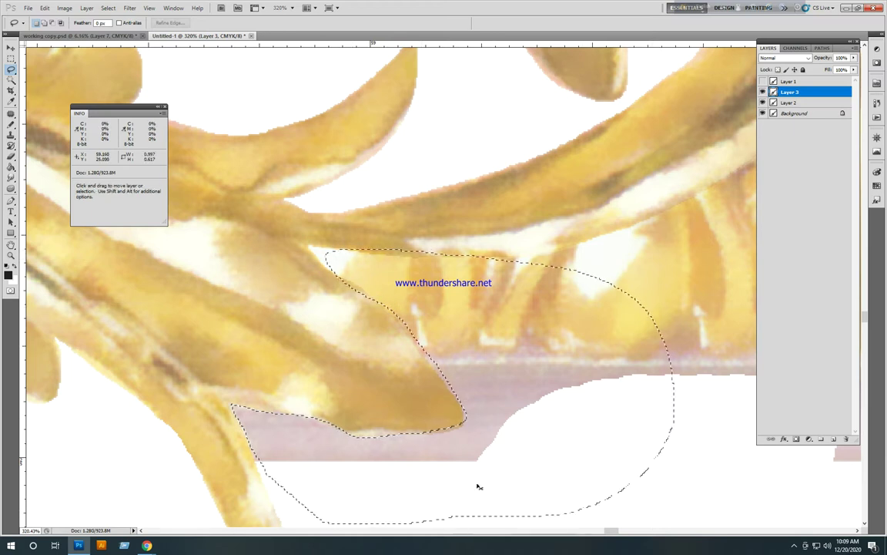
pyautogui.press('Delete')
pyautogui.scroll(-4, 497, 453)
# - Lasso the band remnant between the curved stem and the hanging leaf, delete it and deselect
pyautogui.moveTo(573, 405); pyautogui.dragTo(403, 403)
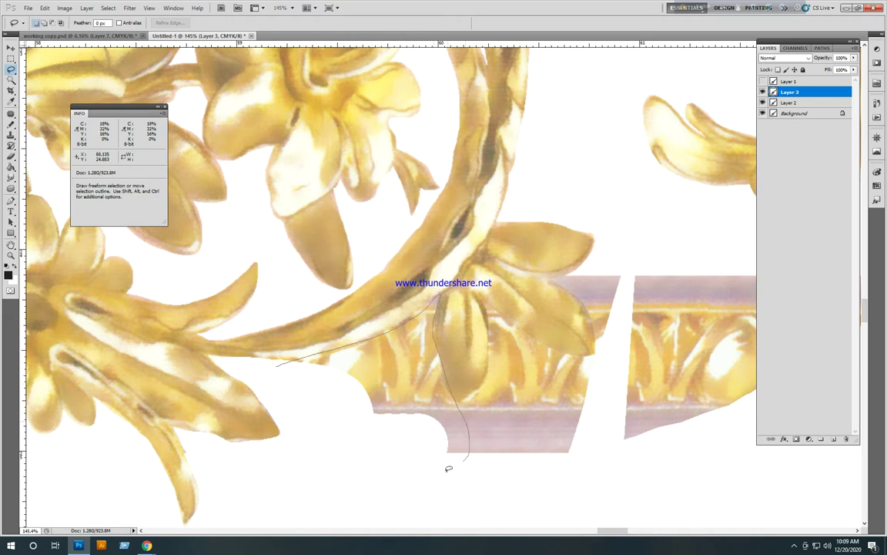
pyautogui.moveTo(447, 469); pyautogui.dragTo(286, 374)
pyautogui.press('Delete')
pyautogui.hotkey('ctrl', 'd')
# - Lasso the band piece between the two lower leaves of the scroll, delete it and deselect
pyautogui.moveTo(571, 465); pyautogui.dragTo(452, 388)
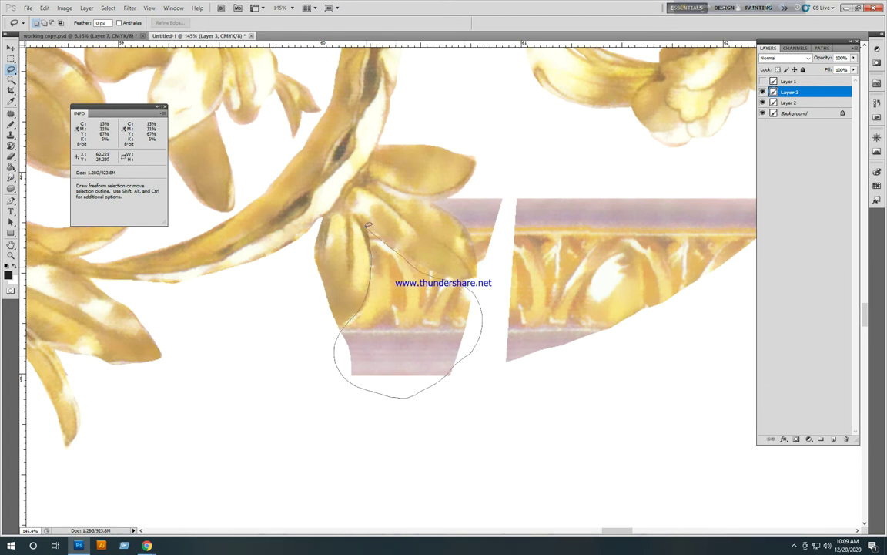
pyautogui.moveTo(369, 224); pyautogui.dragTo(369, 225)
pyautogui.press('Delete')
pyautogui.hotkey('ctrl', 'd')
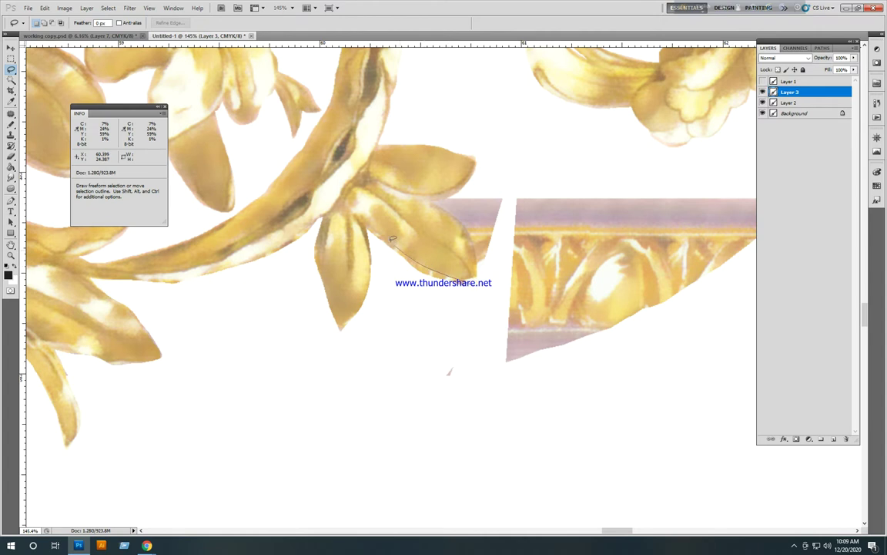
# - Trim the remnant along the lower leaf's underside and delete the tiny stray sliver below it using lasso selections
pyautogui.moveTo(479, 303); pyautogui.dragTo(477, 282)
pyautogui.press('Delete')
pyautogui.hotkey('ctrl', 'd')
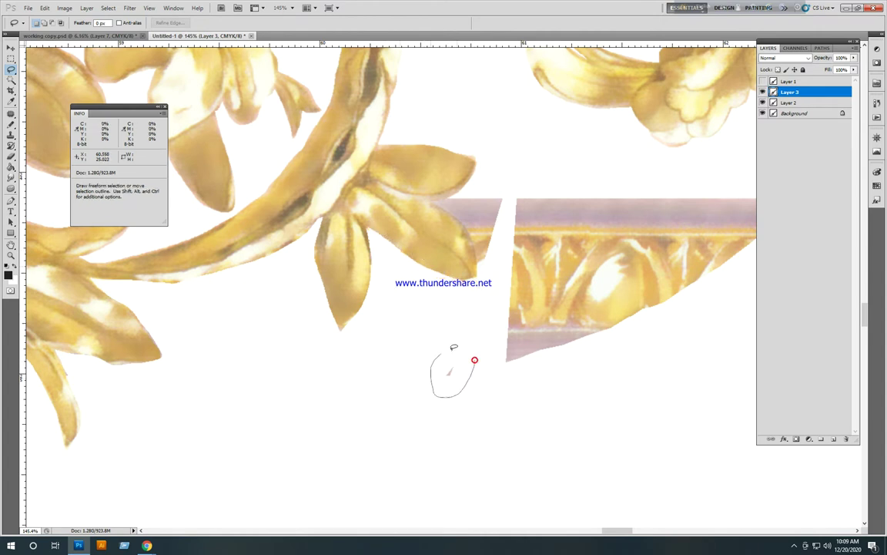
pyautogui.moveTo(453, 348); pyautogui.dragTo(441, 354)
pyautogui.press('Delete')
pyautogui.hotkey('ctrl', 'd')
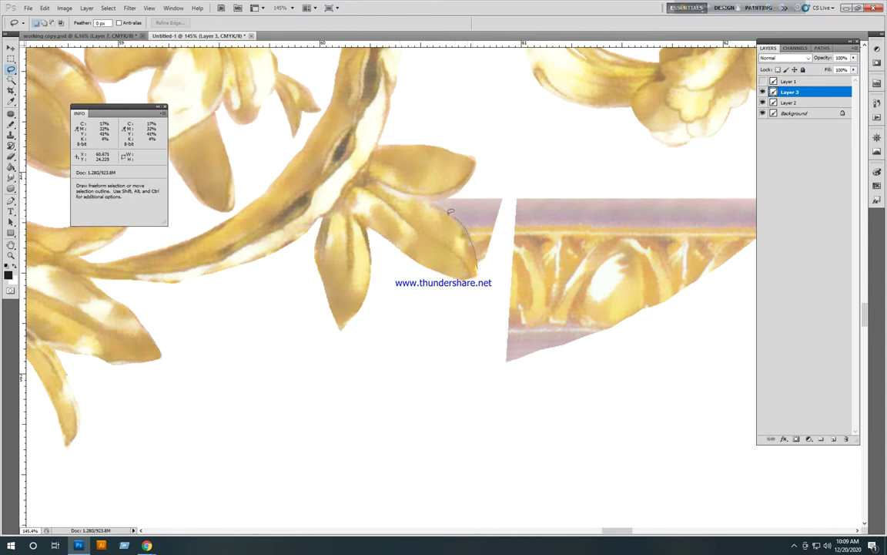
# - Lasso the small band fragment behind the outer leaf, delete it and deselect
pyautogui.moveTo(510, 204); pyautogui.dragTo(483, 278)
pyautogui.press('Delete')
pyautogui.hotkey('ctrl', 'd')
# - Lasso the large isolated band piece beyond the outer leaves, delete it and deselect
pyautogui.moveTo(537, 317); pyautogui.dragTo(504, 276)
pyautogui.moveTo(592, 333); pyautogui.dragTo(509, 329)
pyautogui.moveTo(474, 357); pyautogui.dragTo(427, 332)
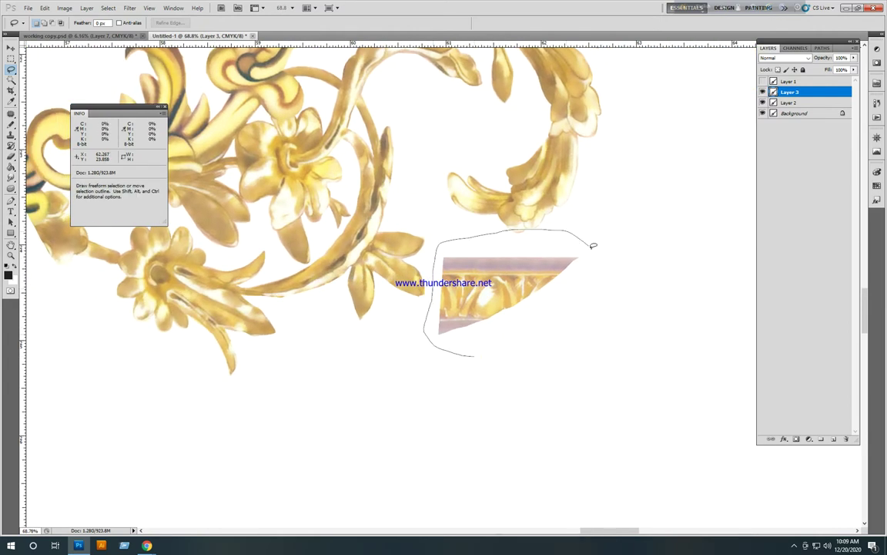
pyautogui.moveTo(593, 245)
pyautogui.mouseDown()
pyautogui.moveTo(495, 340)
pyautogui.moveTo(433, 313)
pyautogui.mouseUp()
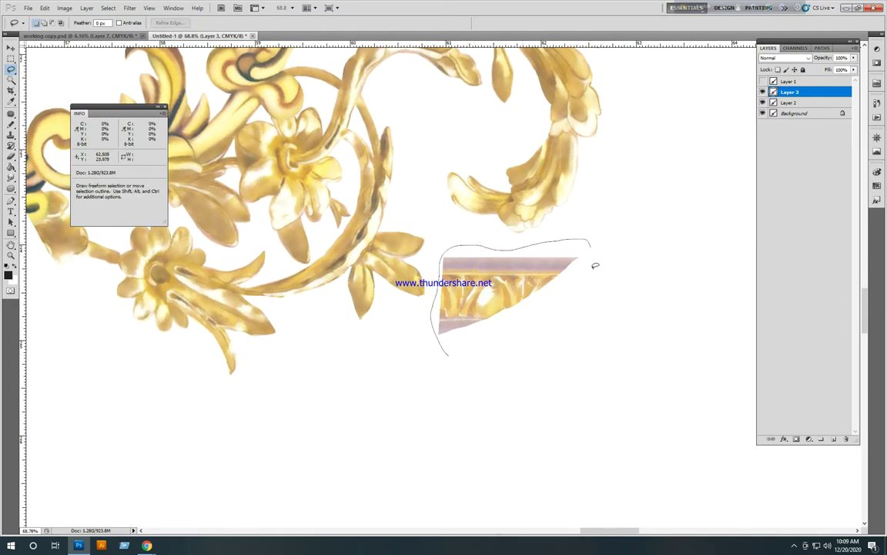
pyautogui.moveTo(596, 266); pyautogui.dragTo(460, 362)
pyautogui.press('Delete')
pyautogui.hotkey('ctrl', 'd')
# - Lasso the cut-off leaf fragments along the ornament's top edge before the flower, delete them and deselect
pyautogui.scroll(-4, 457, 358)
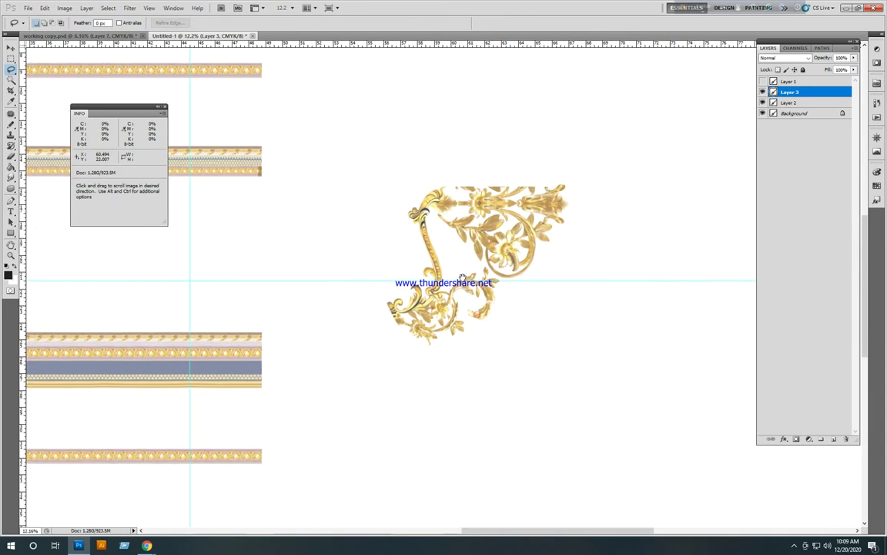
pyautogui.scroll(5, 463, 277)
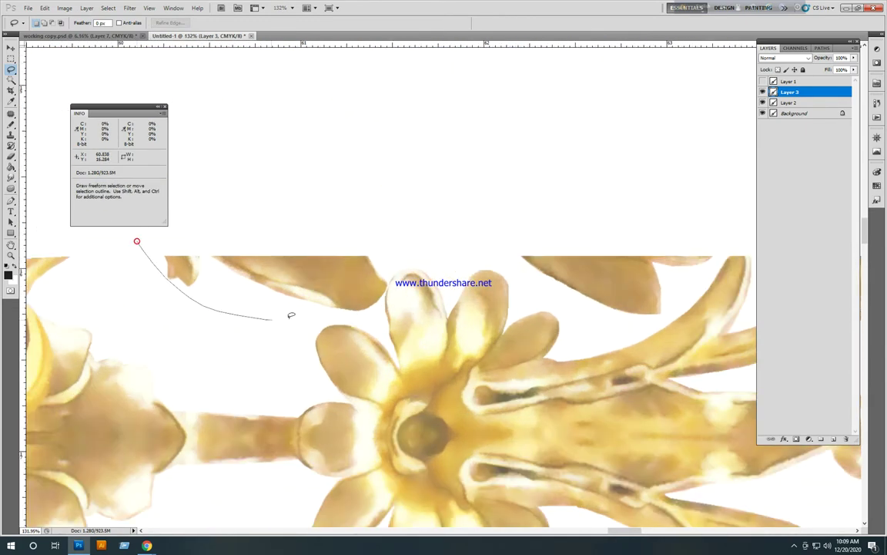
pyautogui.moveTo(254, 183); pyautogui.dragTo(219, 182)
pyautogui.press('Delete')
pyautogui.hotkey('ctrl', 'd')
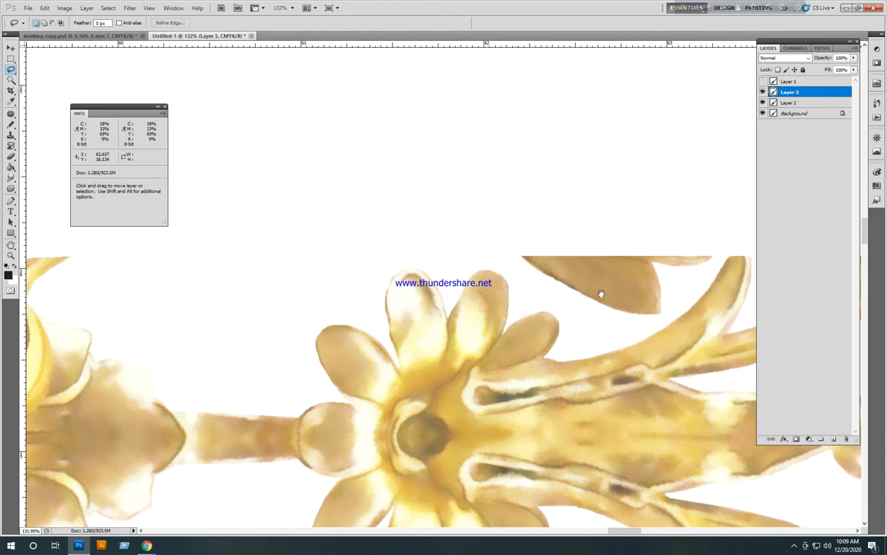
# - Lasso the cut-off stem and leaf above the gap between the flower and the end blossom, and remove them
pyautogui.moveTo(697, 282)
pyautogui.mouseDown()
pyautogui.moveTo(495, 306)
pyautogui.moveTo(521, 279)
pyautogui.mouseUp()
pyautogui.scroll(-4, 410, 260)
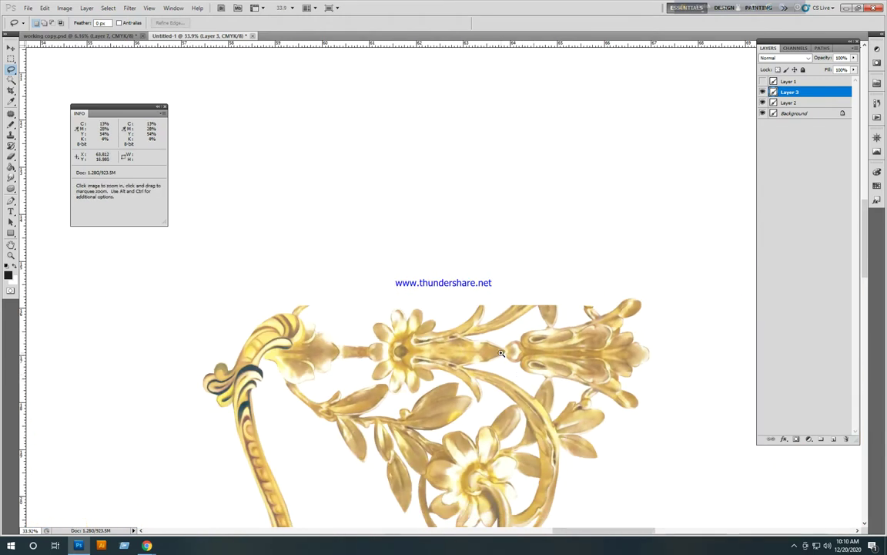
pyautogui.scroll(4, 493, 346)
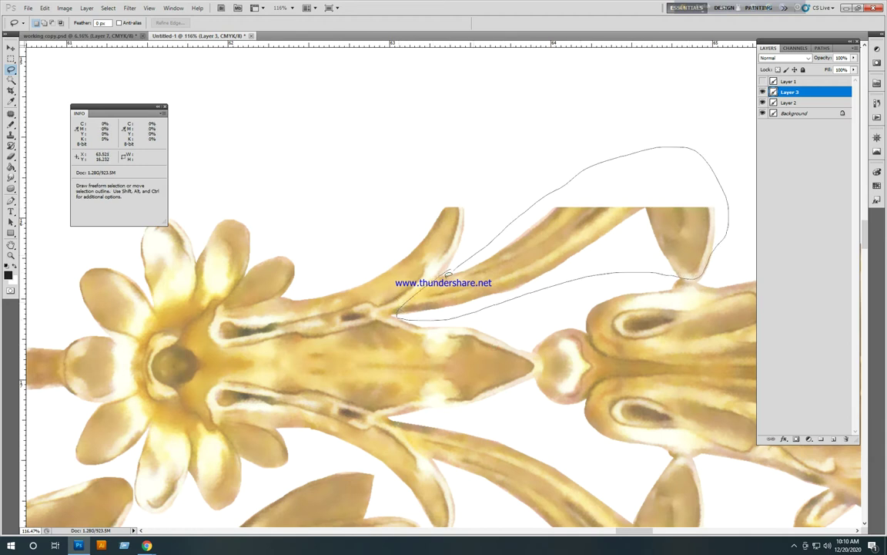
pyautogui.moveTo(447, 275); pyautogui.dragTo(452, 272)
pyautogui.hotkey('ctrl', 'x')
# - Lasso the thin leftover line above the end blossom and remove it
pyautogui.moveTo(660, 280); pyautogui.dragTo(442, 285)
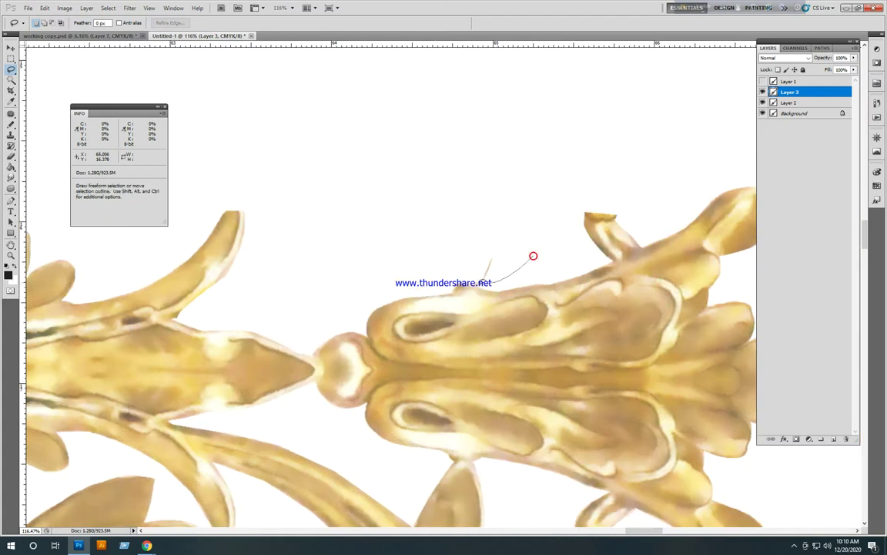
pyautogui.moveTo(533, 256); pyautogui.dragTo(465, 267)
pyautogui.hotkey('ctrl', 'x')
# - Show Layer 1 and move the cleaned ornament on Layer 3 to the upper part of the frame
pyautogui.keyDown('alt'); pyautogui.click(514, 289); pyautogui.keyUp('alt')
pyautogui.keyDown('alt'); pyautogui.click(520, 335); pyautogui.keyUp('alt')
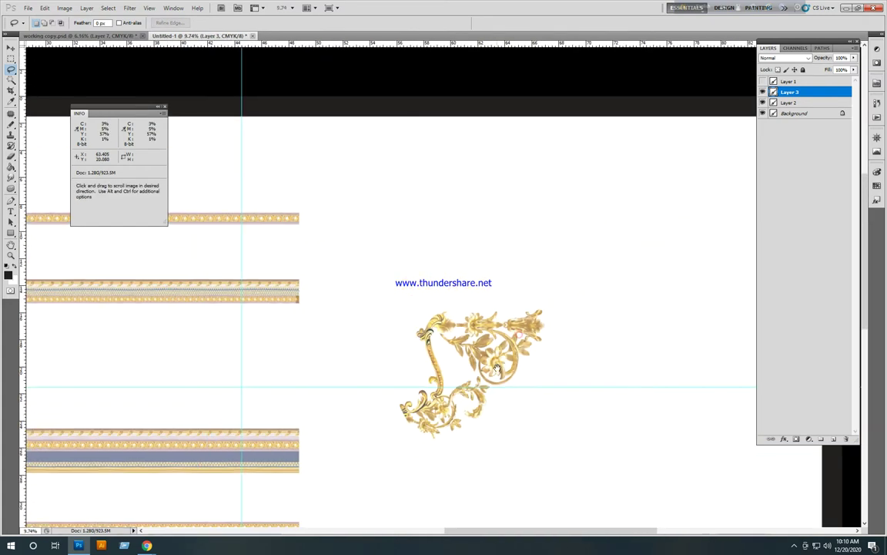
pyautogui.scroll(-5, 498, 368)
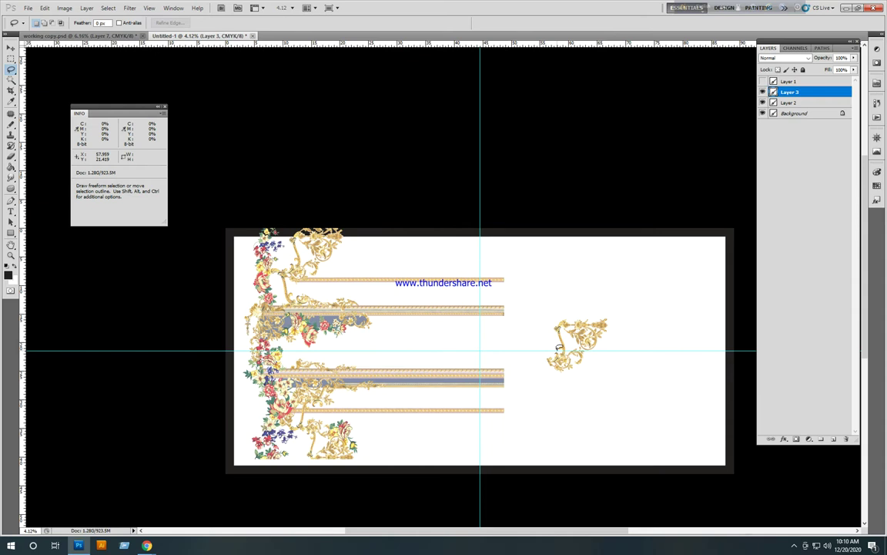
pyautogui.press('v')
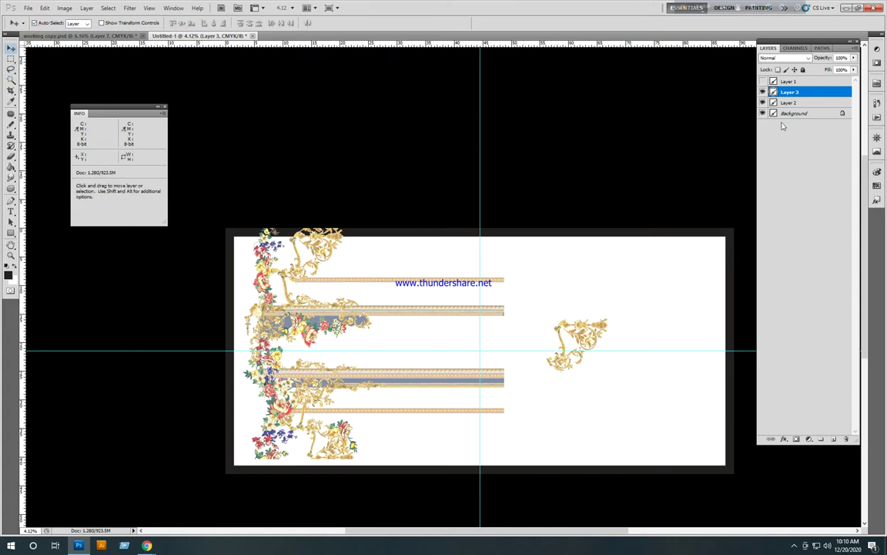
pyautogui.click(762, 82)
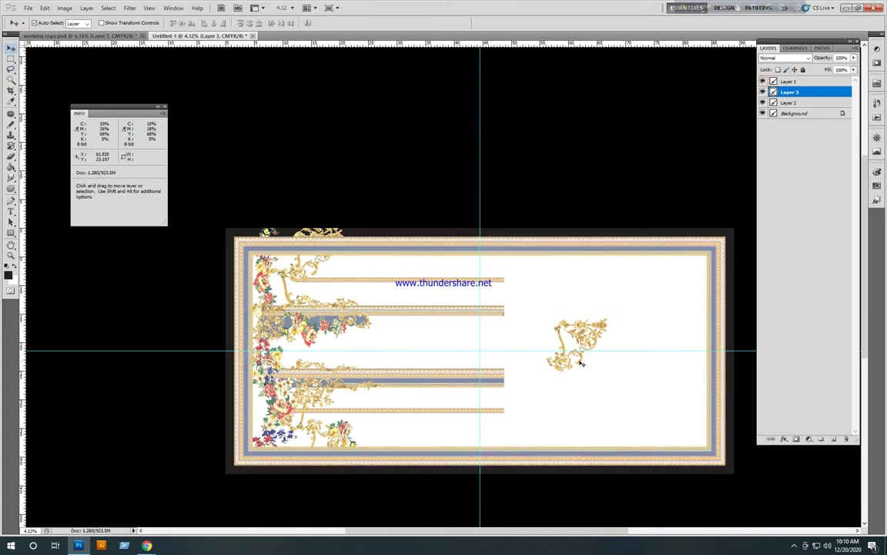
pyautogui.moveTo(581, 339); pyautogui.dragTo(598, 250)
pyautogui.click(359, 270)
# - Lasso the straight-cut remnant beside the ornament's lower scroll curl and remove it from Layer 3
pyautogui.keyDown('ctrl'); pyautogui.click(452, 400); pyautogui.keyUp('ctrl')
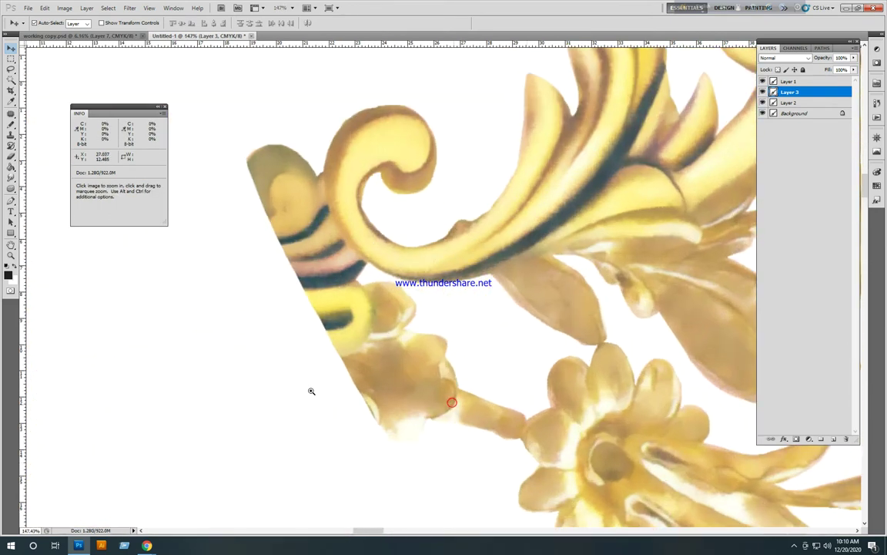
pyautogui.click(11, 69)
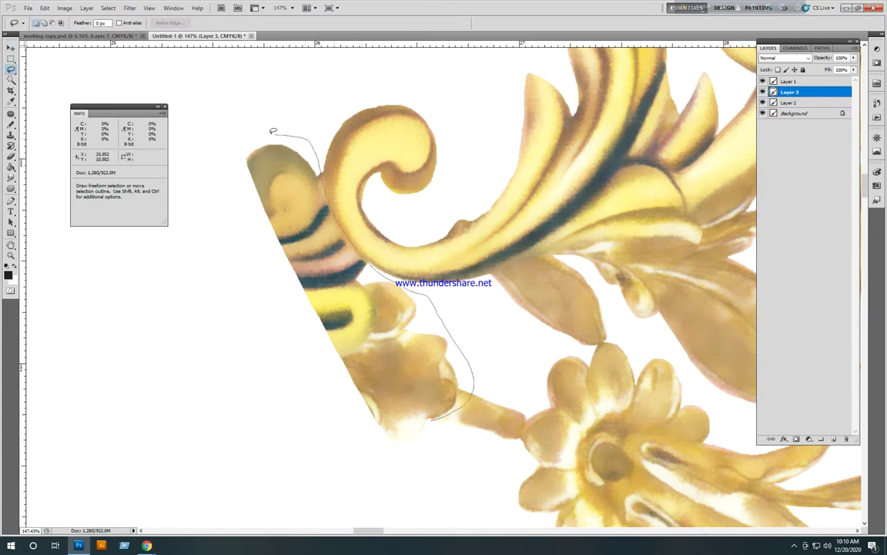
pyautogui.moveTo(273, 131)
pyautogui.mouseDown()
pyautogui.moveTo(374, 518)
pyautogui.moveTo(445, 439)
pyautogui.mouseUp()
pyautogui.hotkey('ctrl', 'x')
# - Reposition the gold ornament near the upper bands and rotate it clockwise with Free Transform
pyautogui.keyDown('alt'); pyautogui.click(468, 418); pyautogui.keyUp('alt')
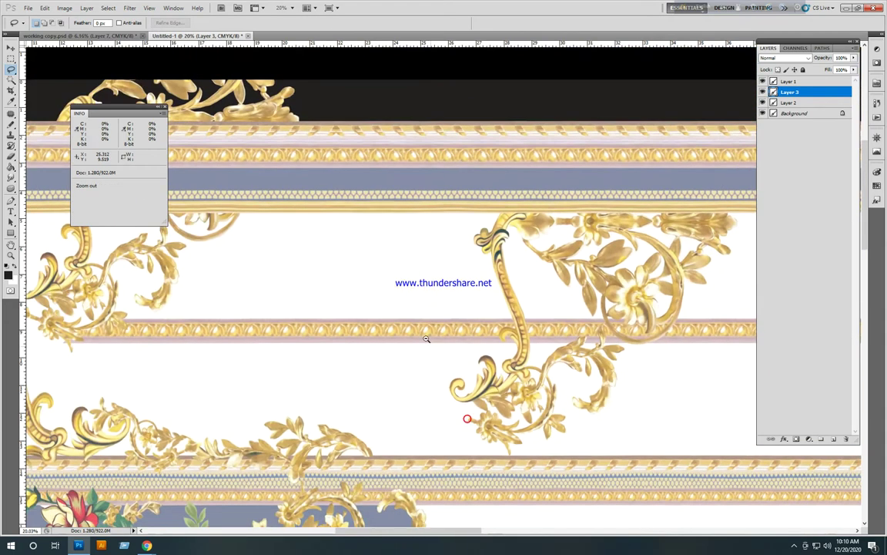
pyautogui.keyDown('alt'); pyautogui.click(426, 340); pyautogui.keyUp('alt')
pyautogui.press('v')
pyautogui.moveTo(466, 375); pyautogui.dragTo(445, 389)
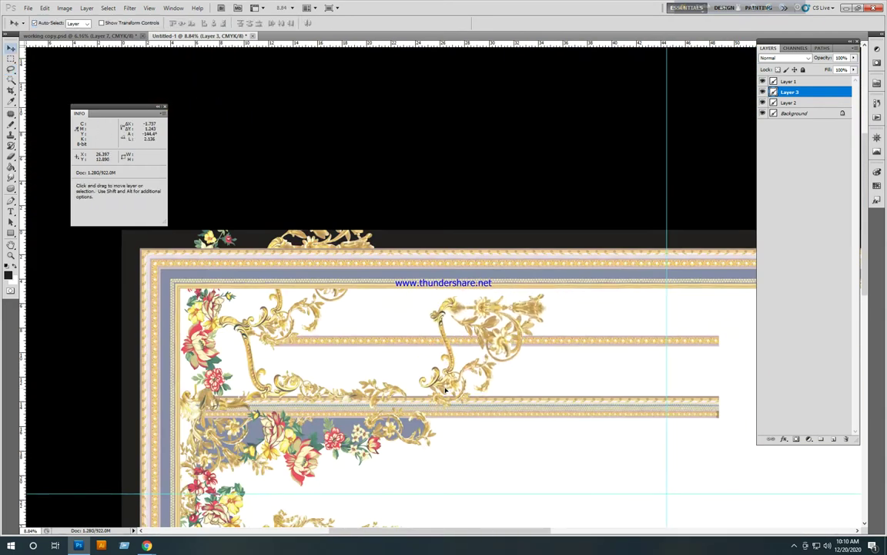
pyautogui.hotkey('ctrl', 't')
pyautogui.moveTo(610, 452); pyautogui.dragTo(616, 439)
pyautogui.press('Return')
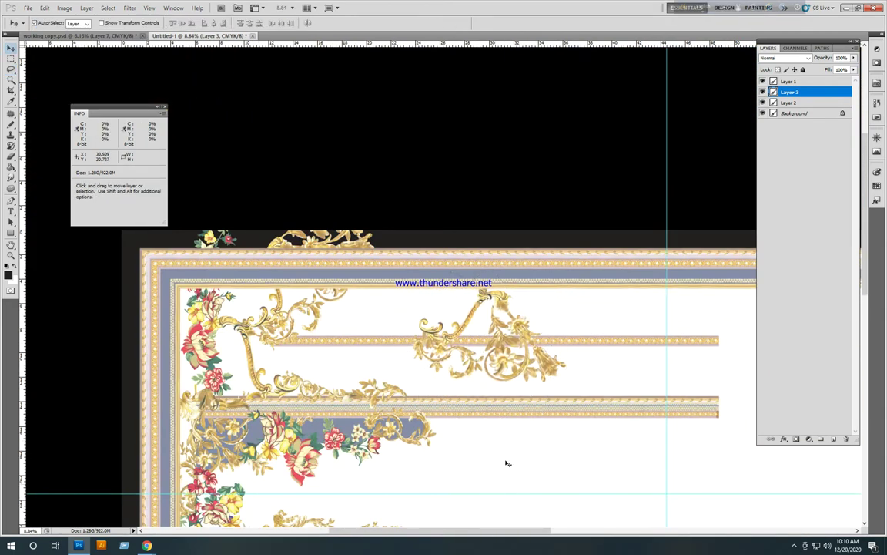
# - Tuck the ornament under the top frame, duplicate it horizontally, flip the copy vertically and nudge it to join the original
pyautogui.moveTo(505, 348); pyautogui.dragTo(562, 291)
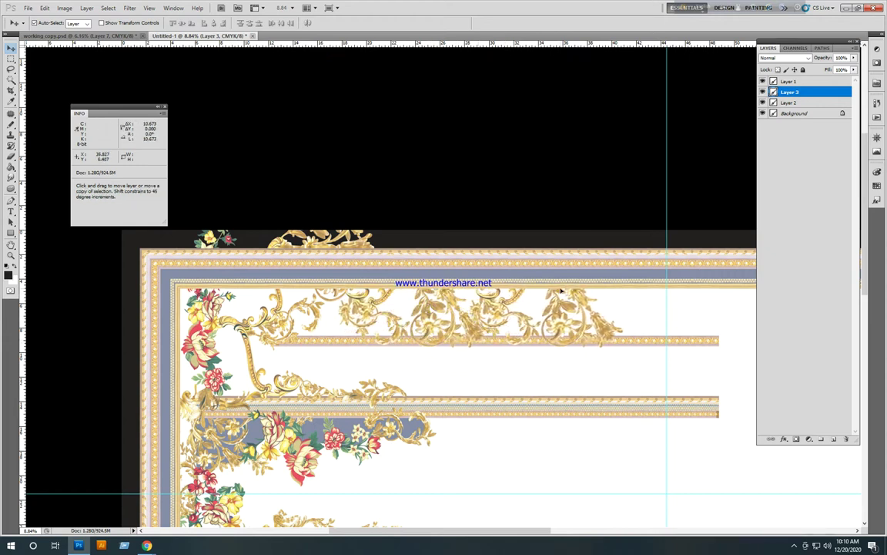
pyautogui.hotkey('ctrl', 't')
pyautogui.rightClick(562, 291)
pyautogui.click(592, 425)
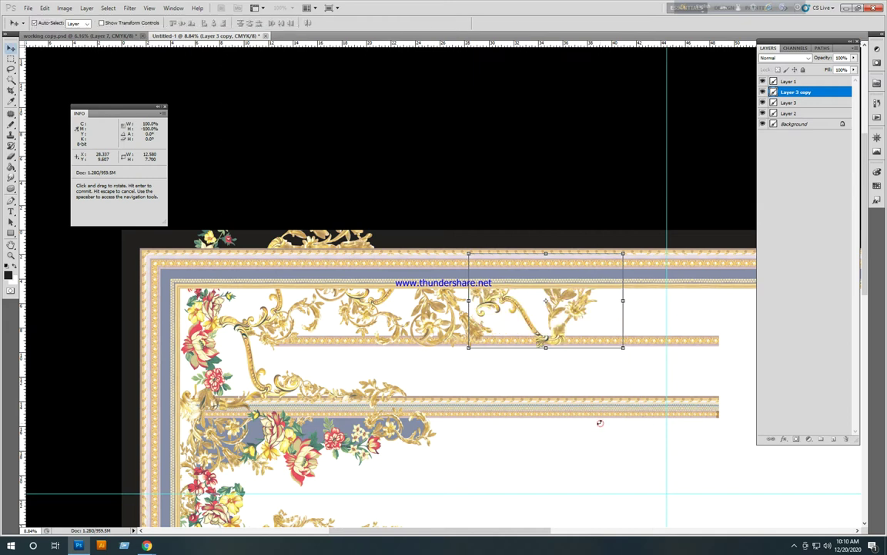
pyautogui.press('Return')
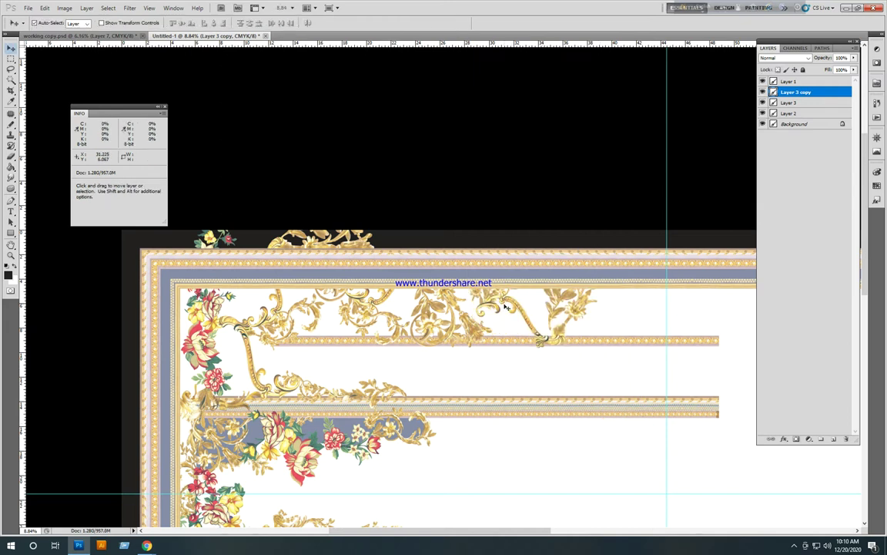
pyautogui.moveTo(499, 308); pyautogui.dragTo(492, 312)
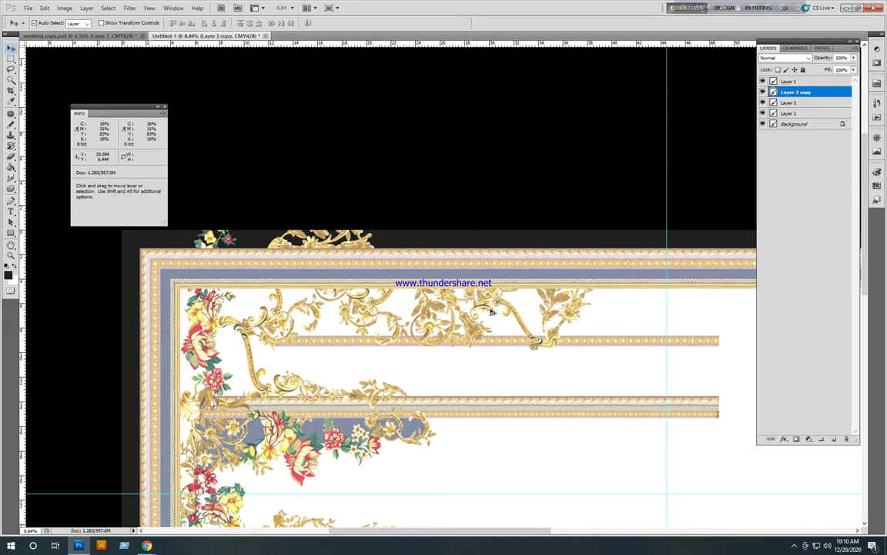
# - Merge the flipped copy into Layer 3 and place a duplicate of the ornament pair further along the top edge
pyautogui.hotkey('ctrl', 'e')
pyautogui.moveTo(429, 327); pyautogui.dragTo(669, 332)
pyautogui.moveTo(631, 325); pyautogui.dragTo(435, 332)
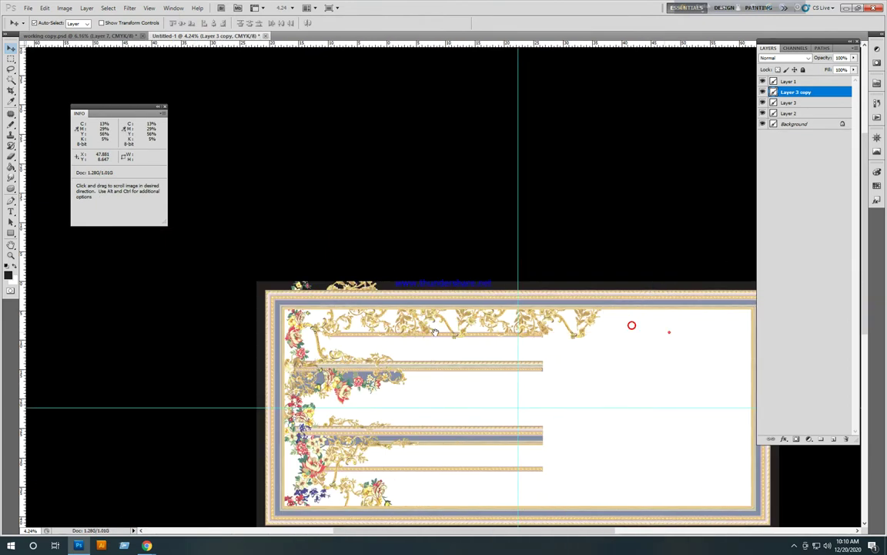
pyautogui.hscroll(3, 434, 331)
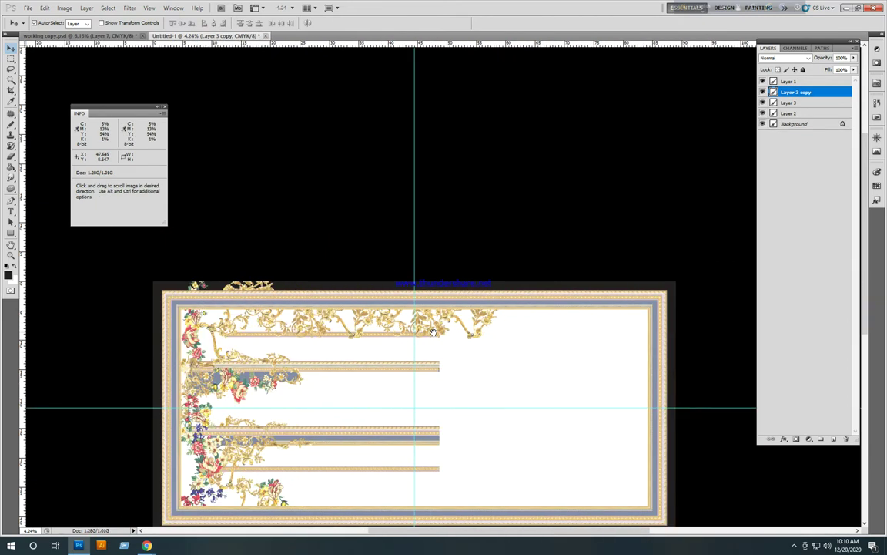
# - Extend the top ornament row with further duplicates past the frame's far side and merge them into Layer 3 copy
pyautogui.moveTo(433, 330); pyautogui.dragTo(559, 327)
pyautogui.moveTo(567, 424); pyautogui.dragTo(515, 351)
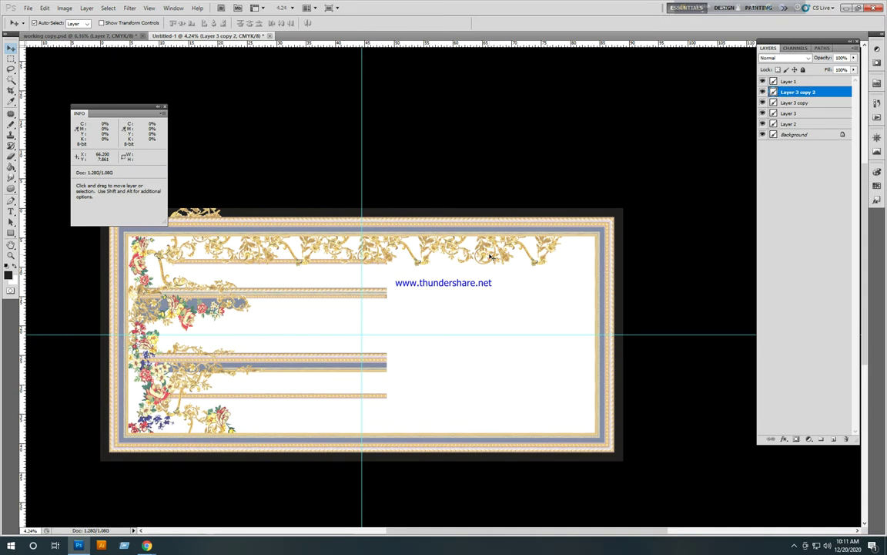
pyautogui.hotkey('ctrl', 'alt', 'z')
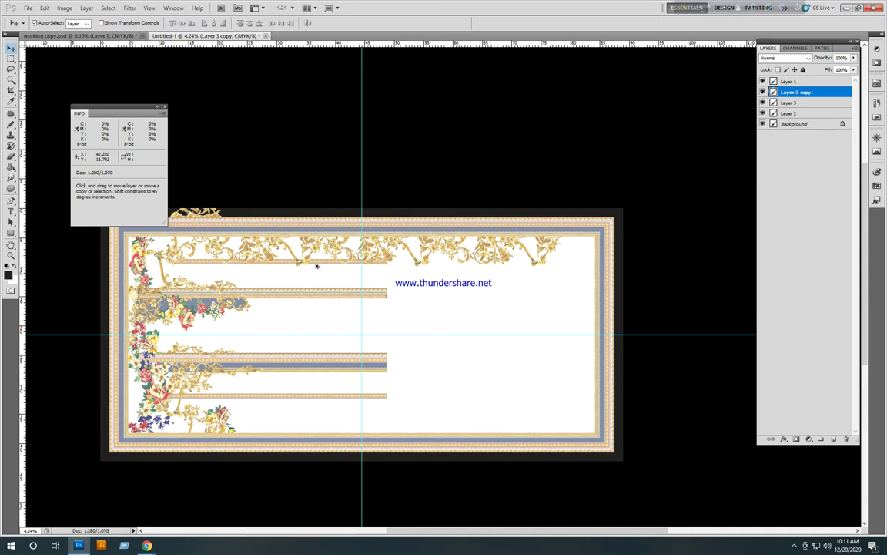
pyautogui.moveTo(251, 248); pyautogui.dragTo(483, 254)
pyautogui.hotkey('ctrl', 'e')
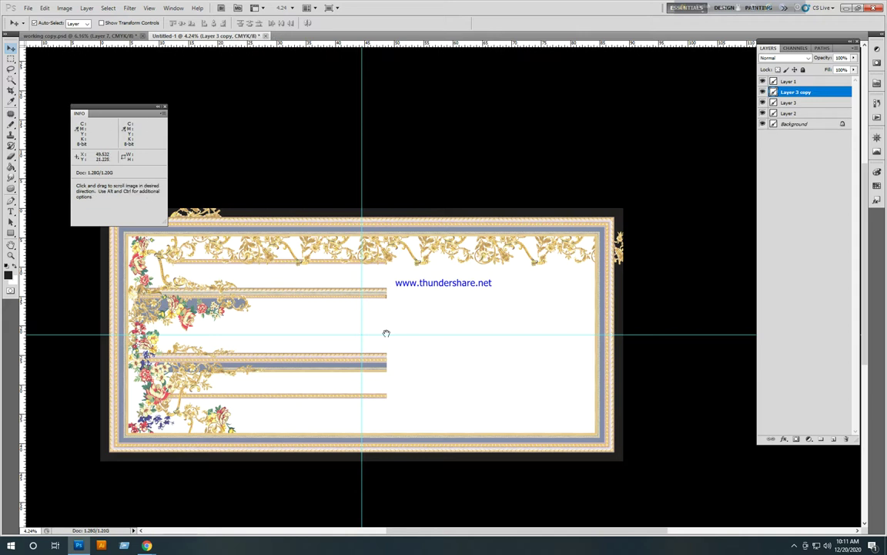
# - Place a vertically flipped copy of the ornament row along the bottom frame and duplicate it to fill the edge's full width
pyautogui.moveTo(388, 251); pyautogui.dragTo(378, 444)
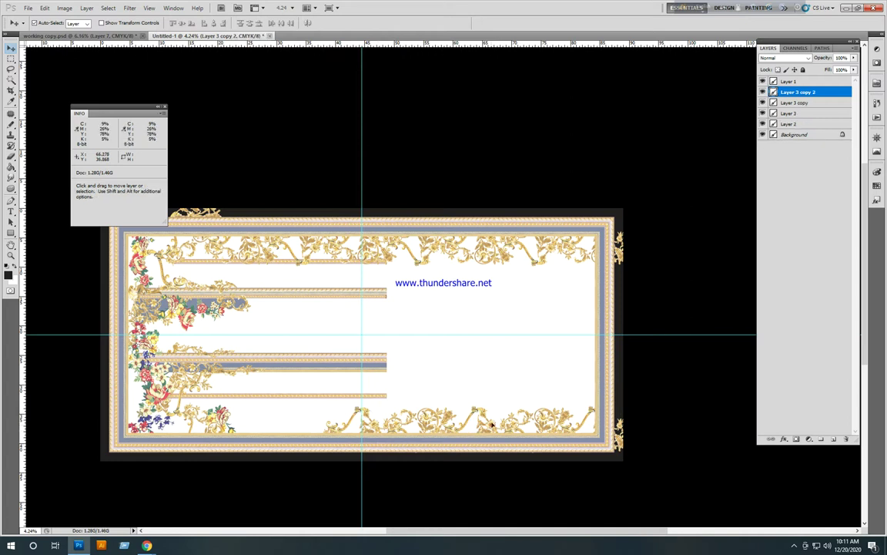
pyautogui.moveTo(490, 424); pyautogui.dragTo(109, 437)
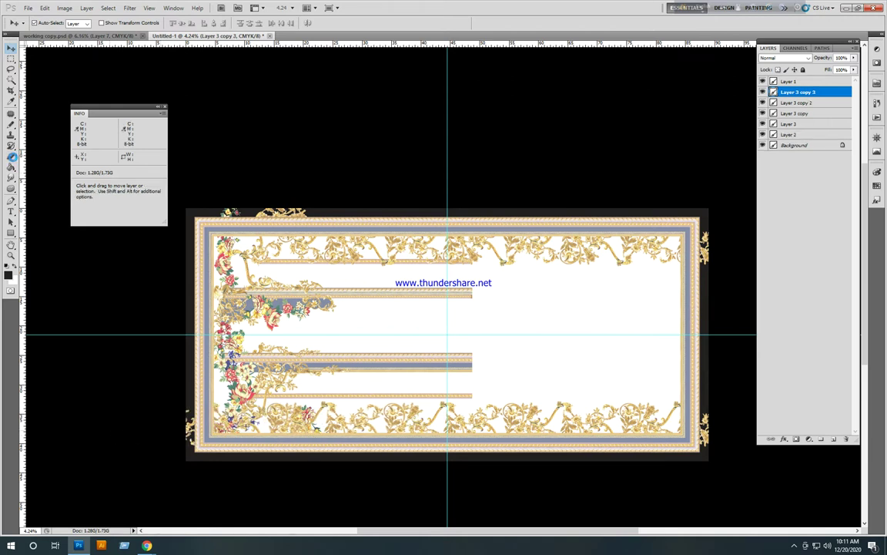
# - Merge the newest ornament copy into Layer 3 copy 2 and erase its ornament overhanging the left frame edge with a 2000-pixel eraser
pyautogui.hotkey('ctrl', 'z')
pyautogui.press('e')
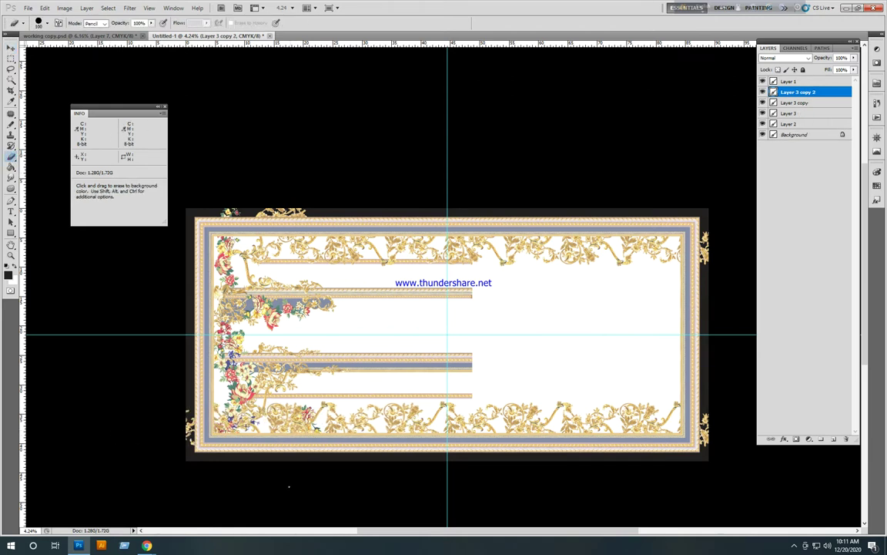
pyautogui.press(']')
pyautogui.press(']')
pyautogui.press(']')
pyautogui.click(198, 453)
pyautogui.moveTo(180, 421); pyautogui.dragTo(227, 416)
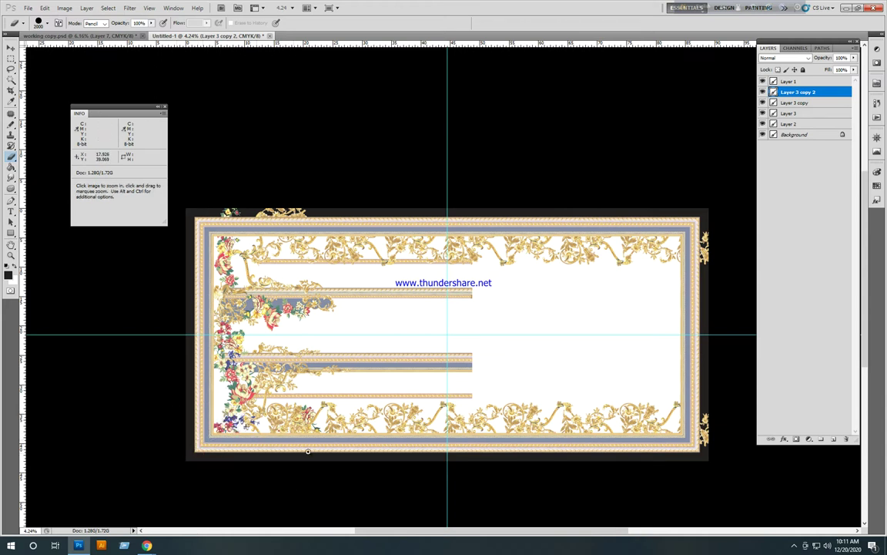
# - Erase the part of the bottom ornament row that overlaps the flowers in the lower-left corner on Layer 3 copy 2
pyautogui.scroll(4, 283, 440)
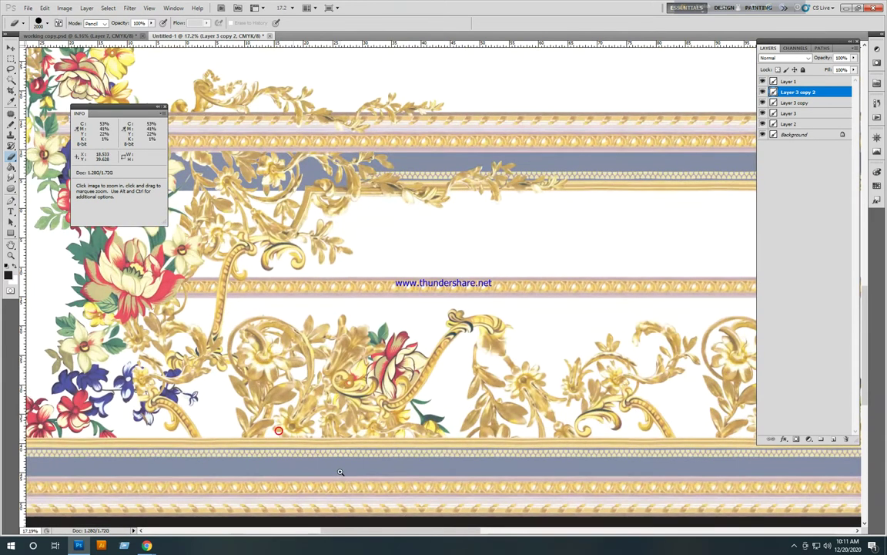
pyautogui.click(764, 91)
pyautogui.click(763, 92)
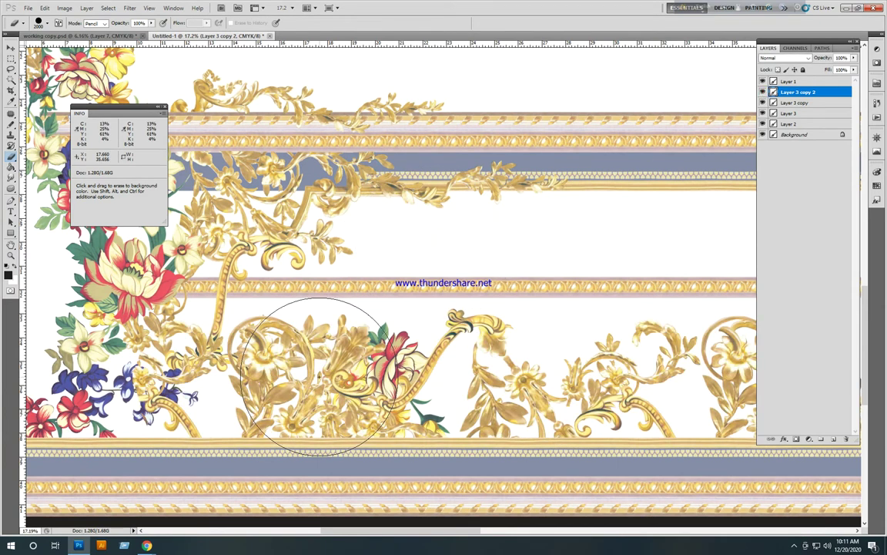
pyautogui.moveTo(195, 350); pyautogui.dragTo(172, 407)
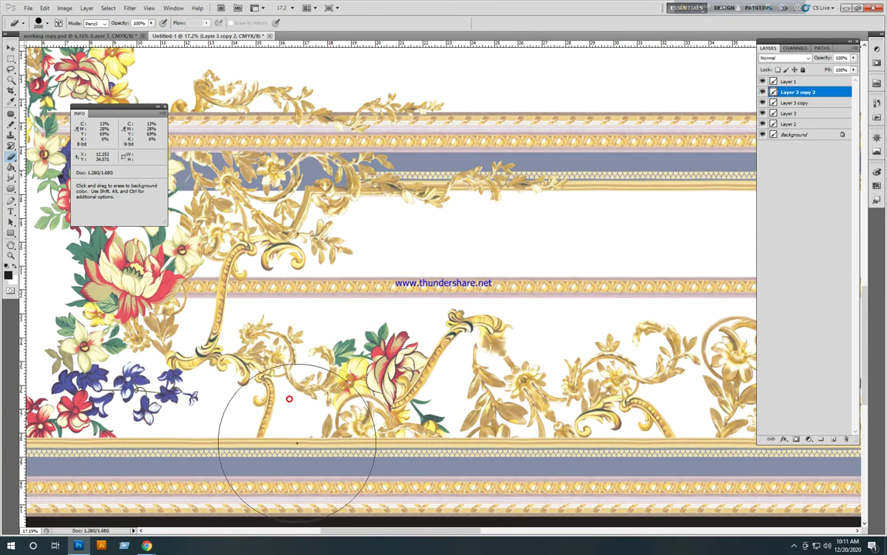
# - Load Layer 2's outline as a selection, clear the overlapping gold ornament from Layer 3 copy 2 around the bottom flowers, and deselect
pyautogui.keyDown('ctrl'); pyautogui.rightClick(387, 357); pyautogui.keyUp('ctrl')
pyautogui.click(422, 364)
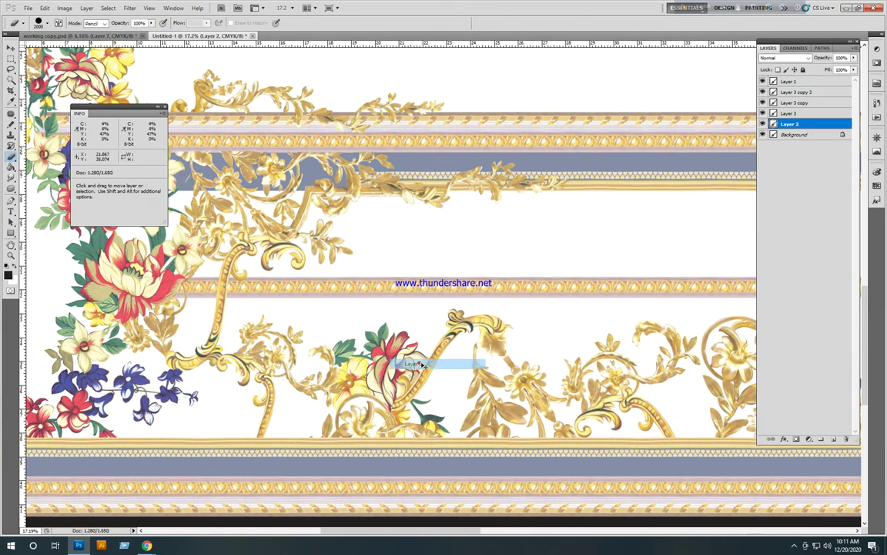
pyautogui.keyDown('ctrl'); pyautogui.click(773, 124); pyautogui.keyUp('ctrl')
pyautogui.rightClick(485, 339)
pyautogui.click(518, 335)
pyautogui.press('e')
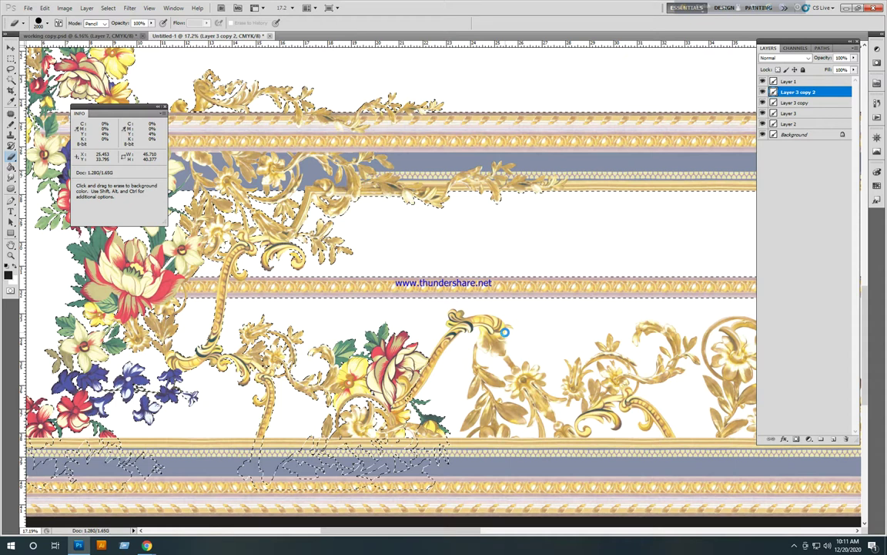
pyautogui.press(']')
pyautogui.press(']')
pyautogui.press(']')
pyautogui.press(']')
pyautogui.press(']')
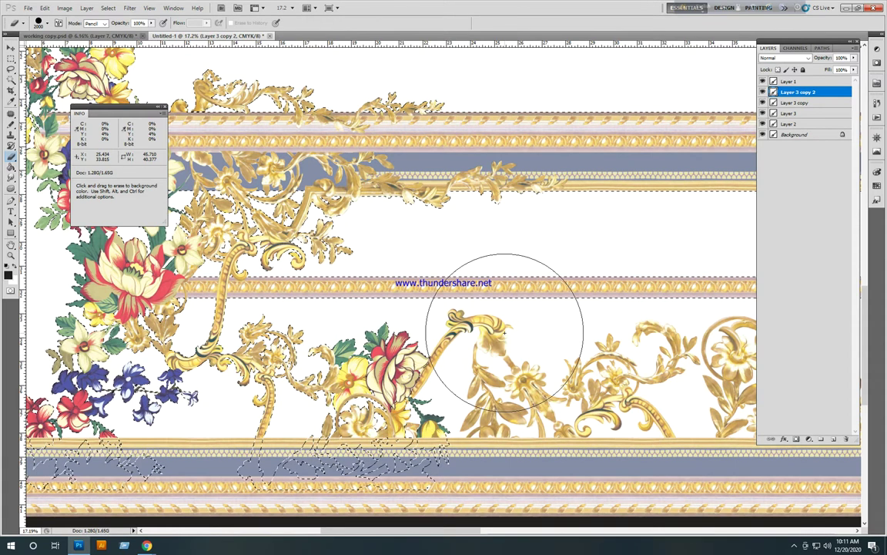
pyautogui.hotkey('ctrl', 'd')
# - Select the strip along the top-left black border and cut the stray flowers and gold scrolls on Layer 2 out of it
pyautogui.press('z')
pyautogui.moveTo(467, 350); pyautogui.dragTo(401, 308)
pyautogui.moveTo(531, 319); pyautogui.dragTo(465, 319)
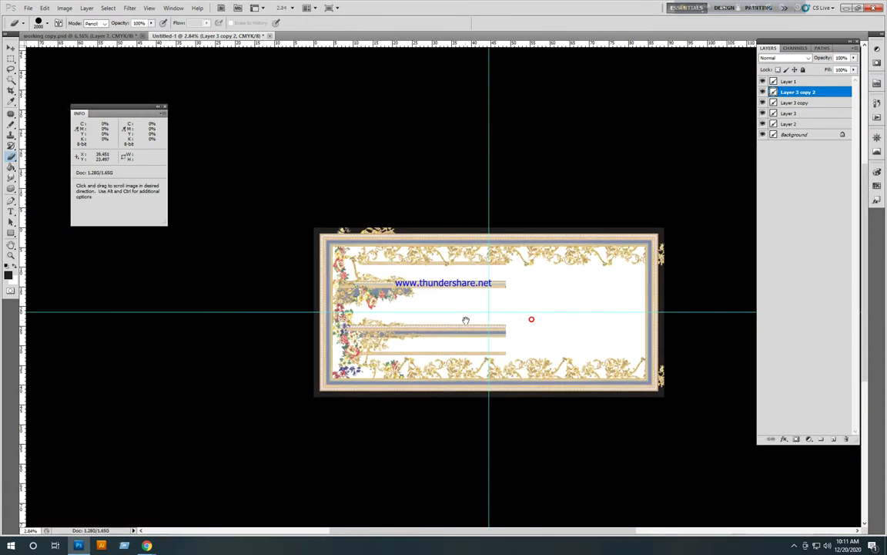
pyautogui.moveTo(449, 212); pyautogui.dragTo(476, 238)
pyautogui.press('m')
pyautogui.moveTo(209, 244); pyautogui.dragTo(469, 268)
pyautogui.hotkey('ctrl', 'x')
pyautogui.press('Return')
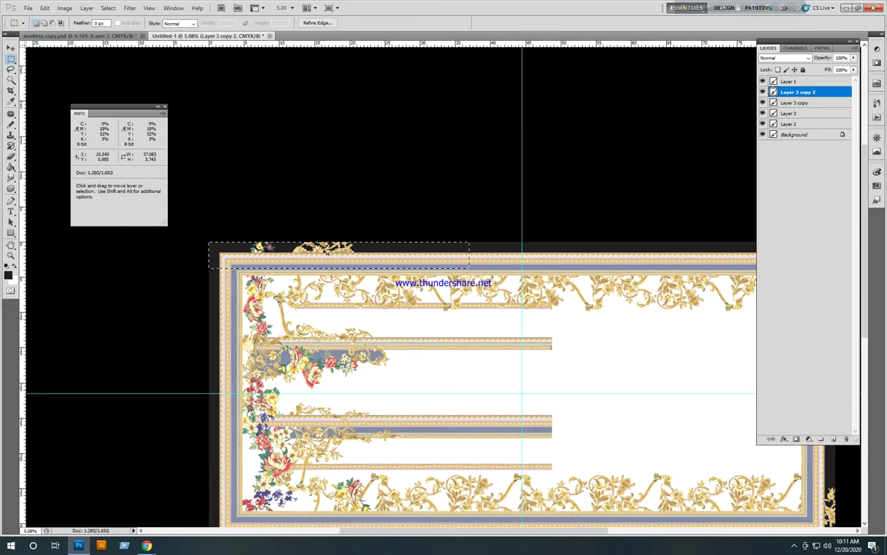
pyautogui.keyDown('ctrl'); pyautogui.rightClick(325, 250); pyautogui.keyUp('ctrl')
pyautogui.click(350, 257)
pyautogui.hotkey('ctrl', 'x')
pyautogui.moveTo(315, 244); pyautogui.dragTo(339, 255)
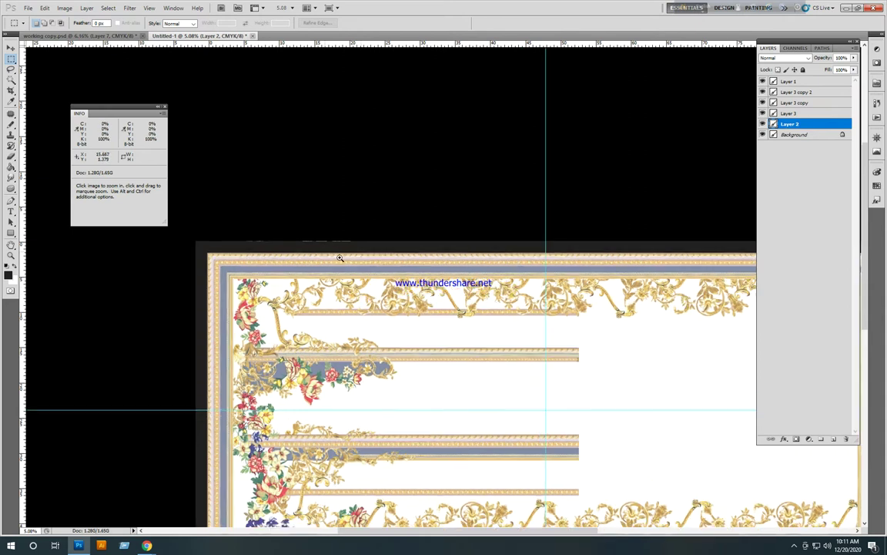
# - Try to cut the ornament overhanging the right border using a full-height selection about 3.6 by 43 inches
pyautogui.moveTo(344, 147); pyautogui.dragTo(355, 189)
pyautogui.moveTo(313, 138); pyautogui.dragTo(295, 125)
pyautogui.moveTo(360, 240); pyautogui.dragTo(305, 183)
pyautogui.moveTo(409, 358); pyautogui.dragTo(382, 306)
pyautogui.moveTo(499, 352); pyautogui.dragTo(515, 360)
pyautogui.moveTo(601, 357); pyautogui.dragTo(545, 355)
pyautogui.moveTo(638, 122); pyautogui.dragTo(593, 400)
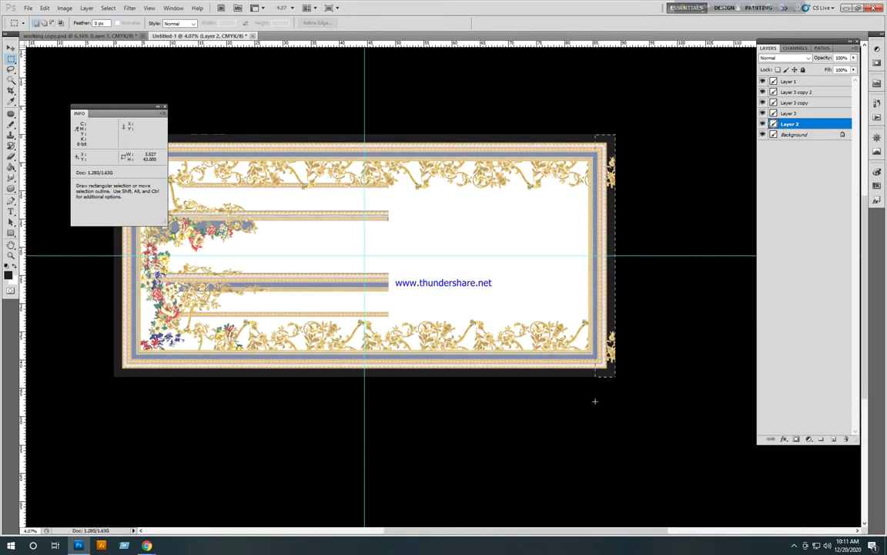
pyautogui.hotkey('ctrl', 'x')
pyautogui.press('Return')
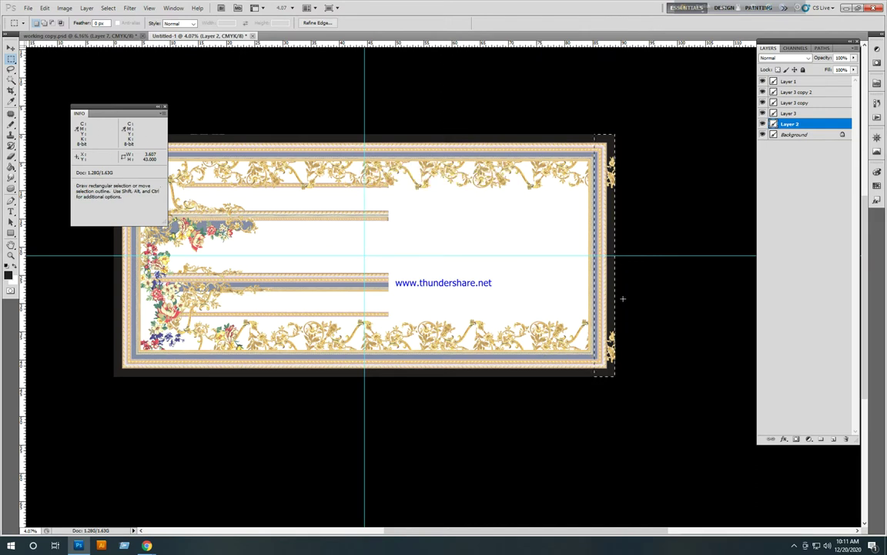
pyautogui.hotkey('ctrl', 'd')
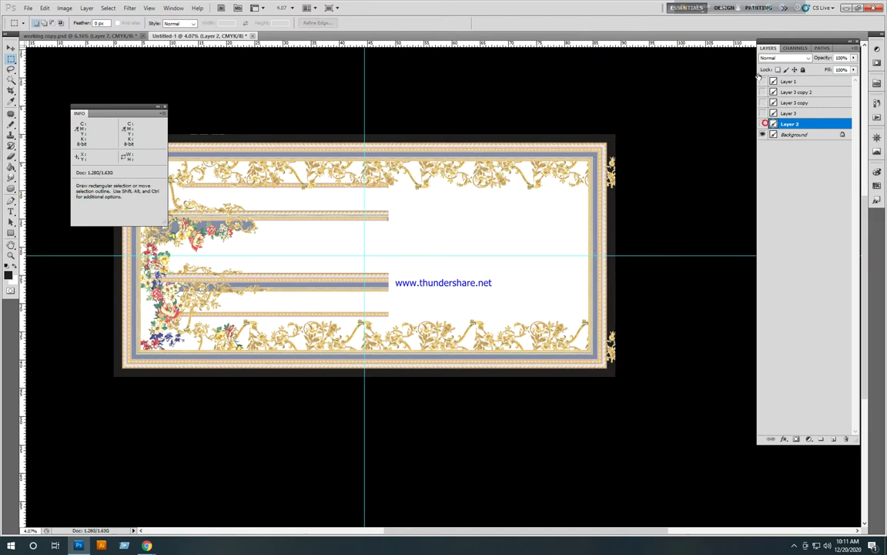
# - Hide all artwork layers, select the black border with the Magic Wand and cut it from Background to a new layer
pyautogui.click(765, 123)
pyautogui.press('w')
pyautogui.click(614, 224)
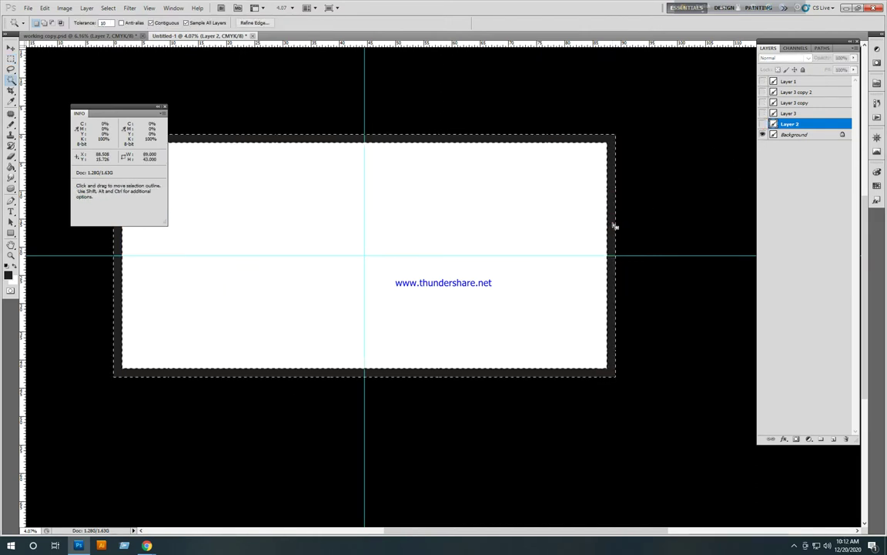
pyautogui.click(820, 135)
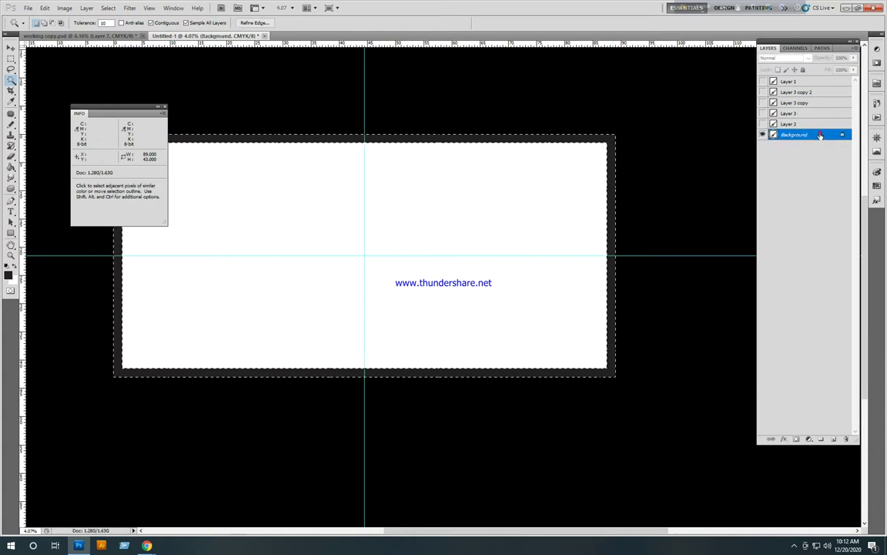
pyautogui.hotkey('ctrl', 'shift', 'j')
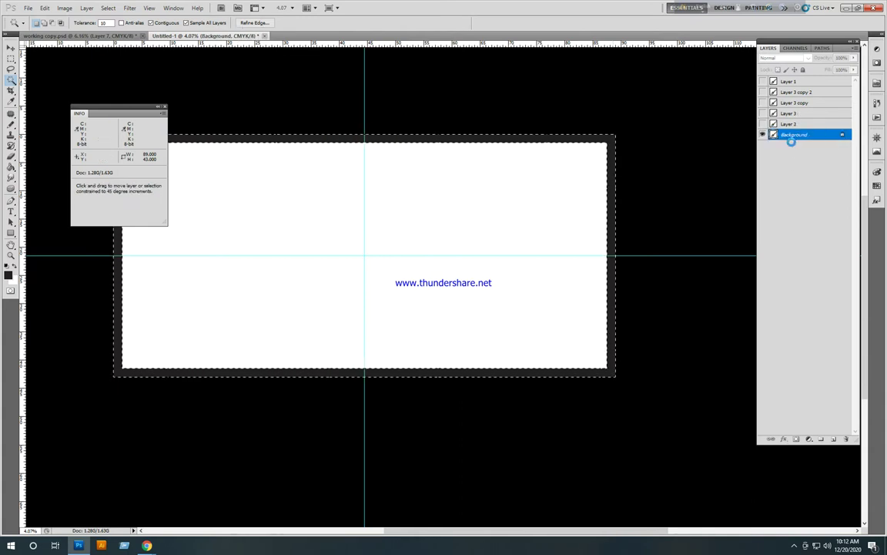
# - Show the artwork layers again and toggle the visibility of the new black border layer to check it
pyautogui.click(762, 135)
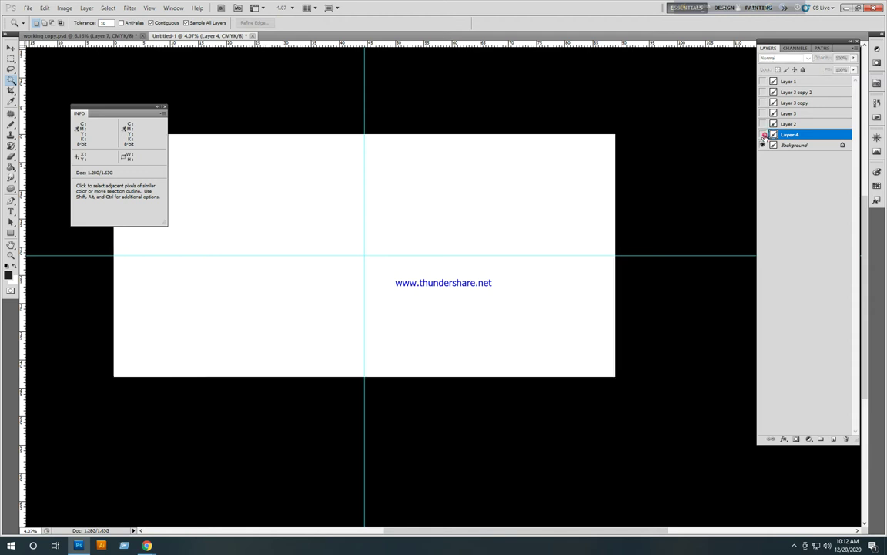
pyautogui.click(764, 136)
pyautogui.click(764, 136)
pyautogui.moveTo(765, 105); pyautogui.dragTo(763, 80)
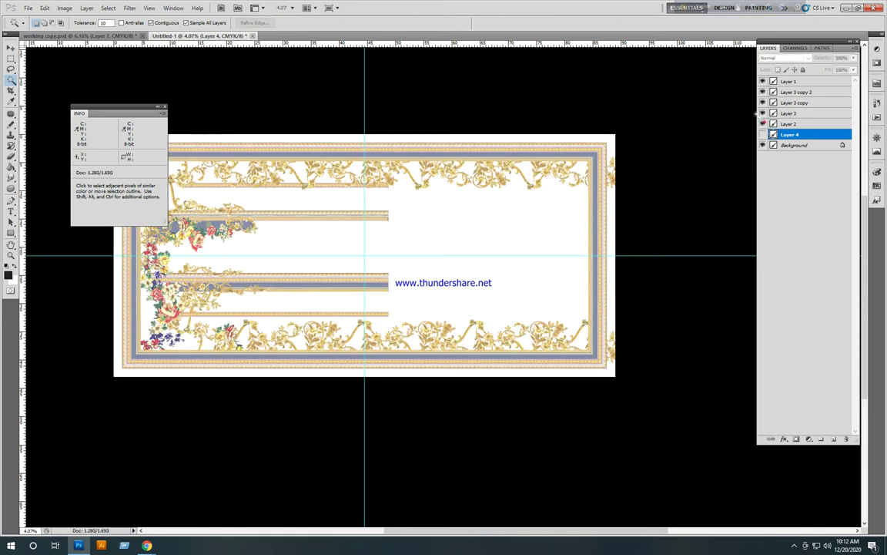
pyautogui.click(763, 135)
pyautogui.click(764, 135)
pyautogui.click(763, 135)
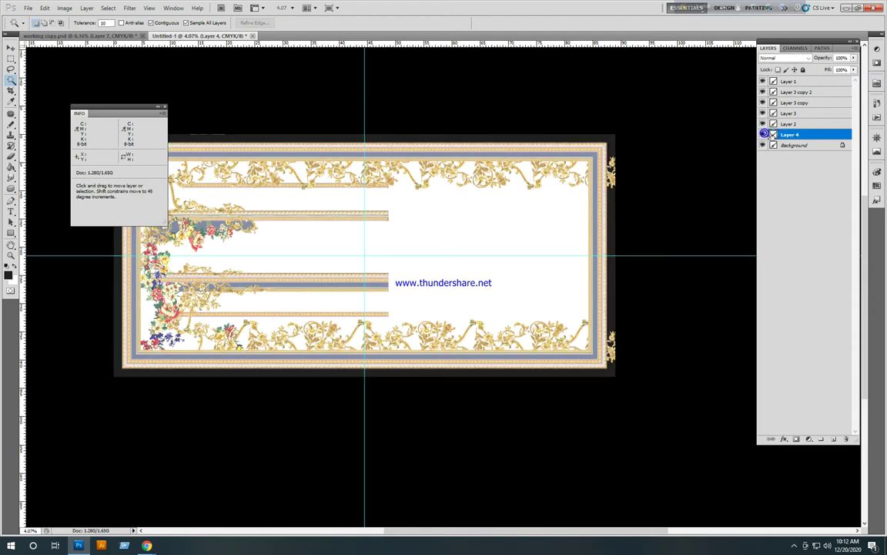
# - Load Layer 4's border outline as a selection, hide that layer and clear the overhanging ornament from Layer 3 copy
pyautogui.keyDown('ctrl'); pyautogui.click(773, 135); pyautogui.keyUp('ctrl')
pyautogui.click(763, 134)
pyautogui.moveTo(623, 180); pyautogui.dragTo(703, 268)
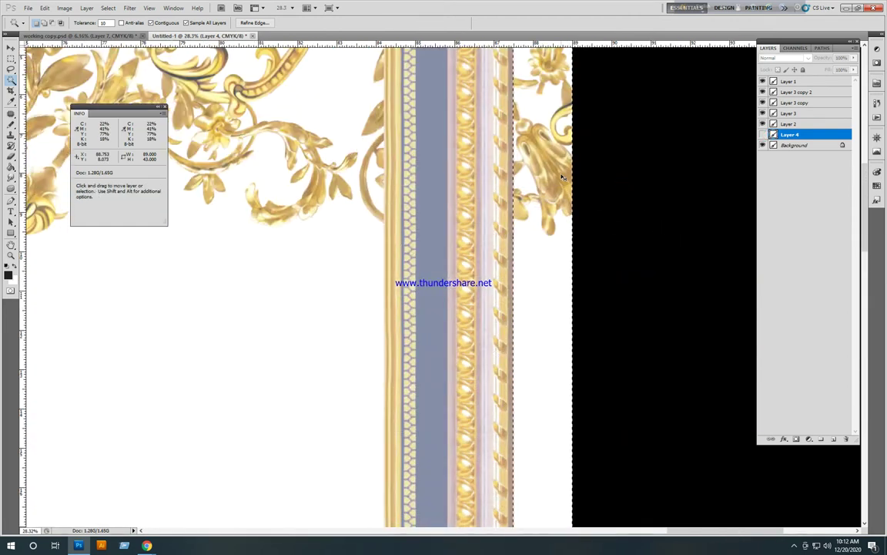
pyautogui.keyDown('ctrl'); pyautogui.rightClick(570, 174); pyautogui.keyUp('ctrl')
pyautogui.click(576, 181)
pyautogui.moveTo(584, 208); pyautogui.dragTo(509, 151)
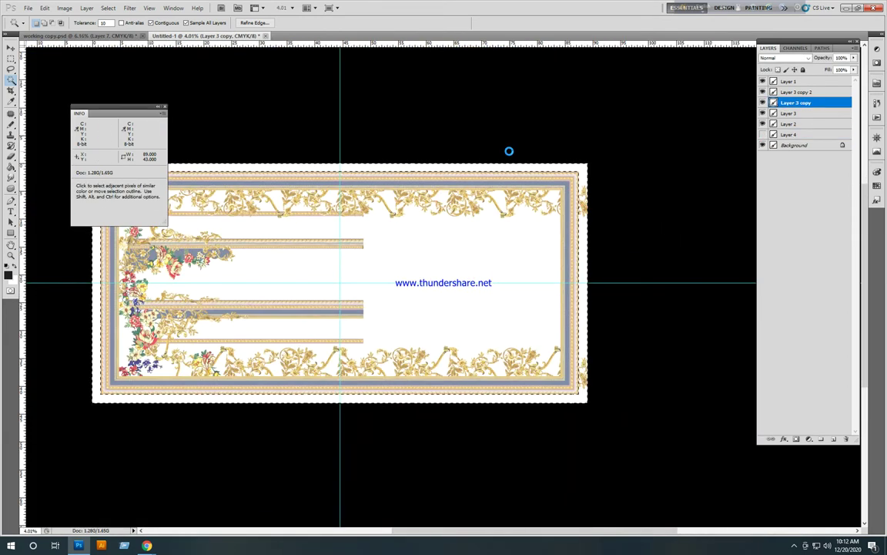
# - Delete the lower-right ornament overhang from Layer 3 copy 2 within the border selection, then deselect
pyautogui.moveTo(333, 298); pyautogui.dragTo(437, 274)
pyautogui.keyDown('ctrl'); pyautogui.click(687, 364); pyautogui.keyUp('ctrl')
pyautogui.keyDown('ctrl'); pyautogui.rightClick(683, 323); pyautogui.keyUp('ctrl')
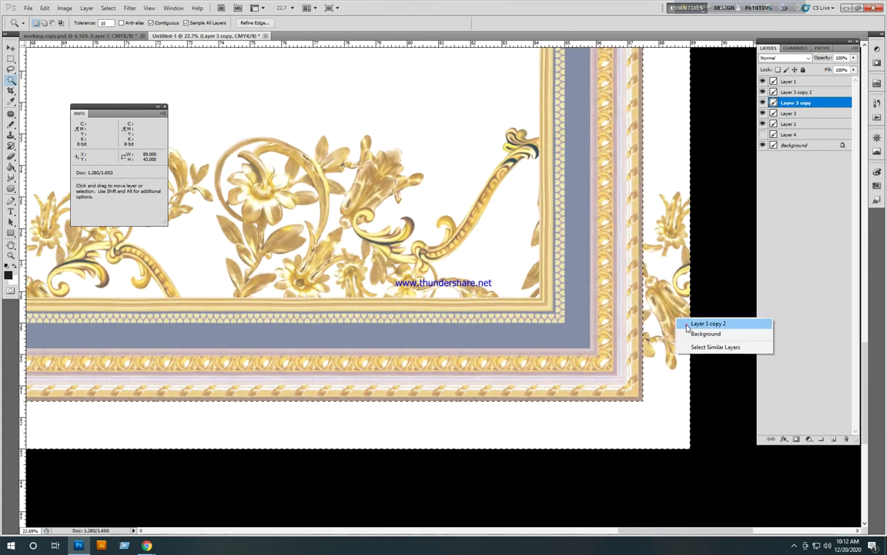
pyautogui.click(687, 323)
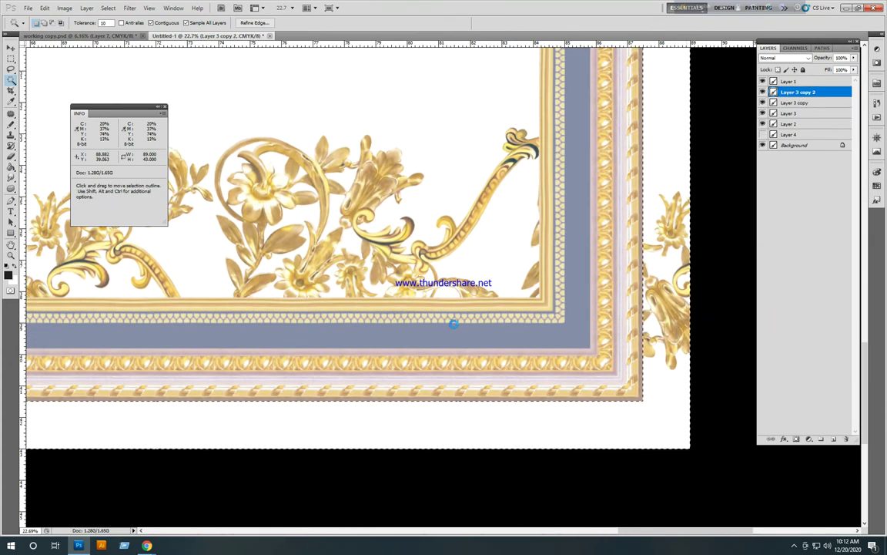
pyautogui.press('Delete')
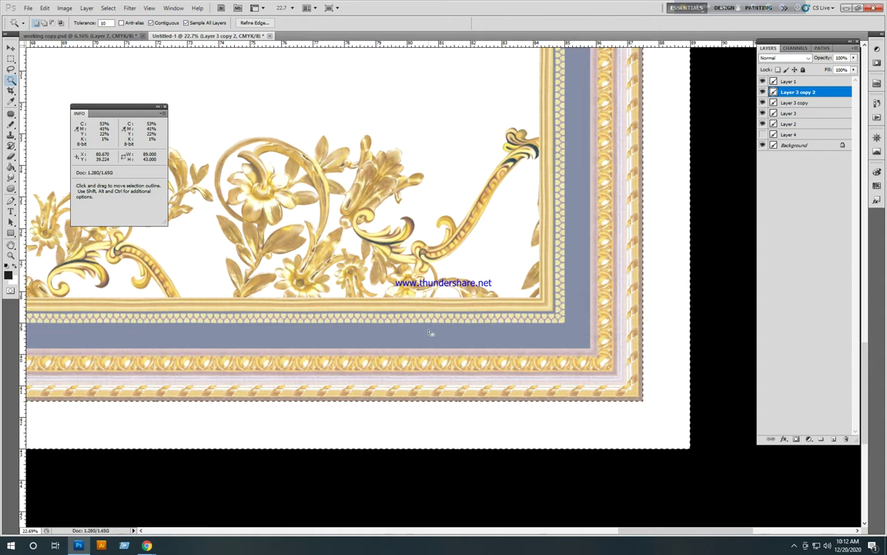
pyautogui.keyDown('alt'); pyautogui.click(430, 332); pyautogui.keyUp('alt')
pyautogui.hotkey('ctrl', 'd')
pyautogui.moveTo(320, 330); pyautogui.dragTo(334, 313)
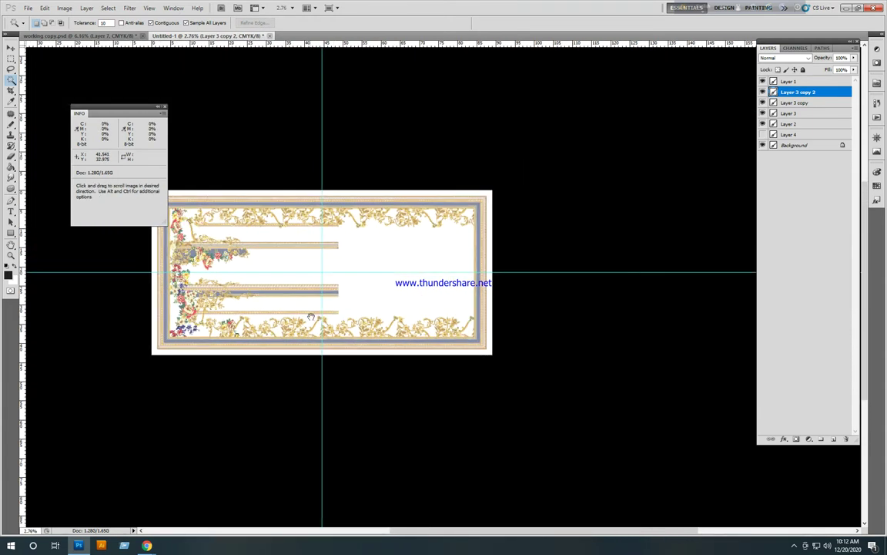
pyautogui.scroll(4, 370, 308)
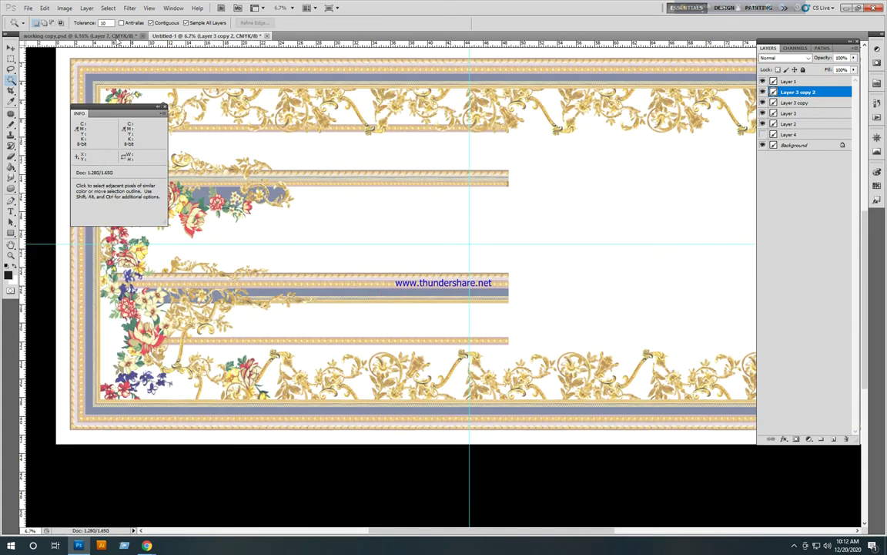
# - Copy the flat-colour artwork of Layer 6 from working copy.psd into the layout and rotate it 90° clockwise
pyautogui.click(115, 36)
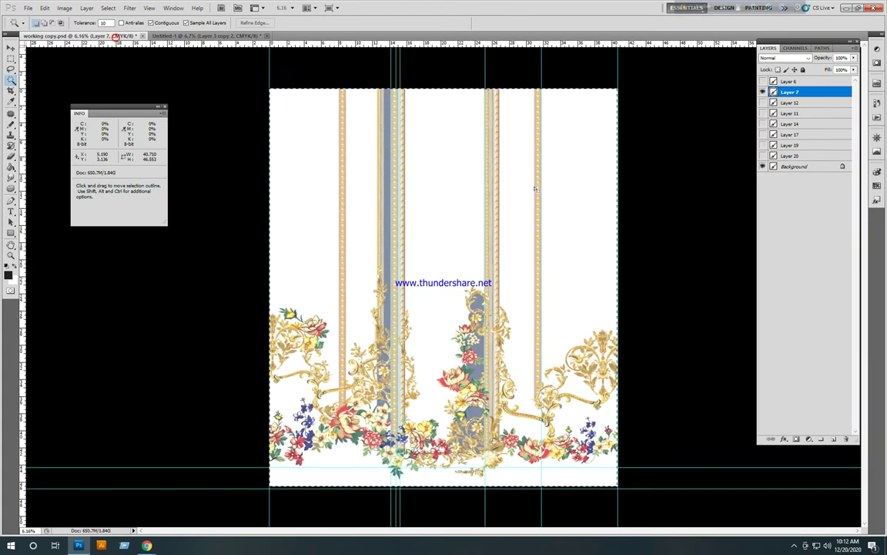
pyautogui.click(790, 82)
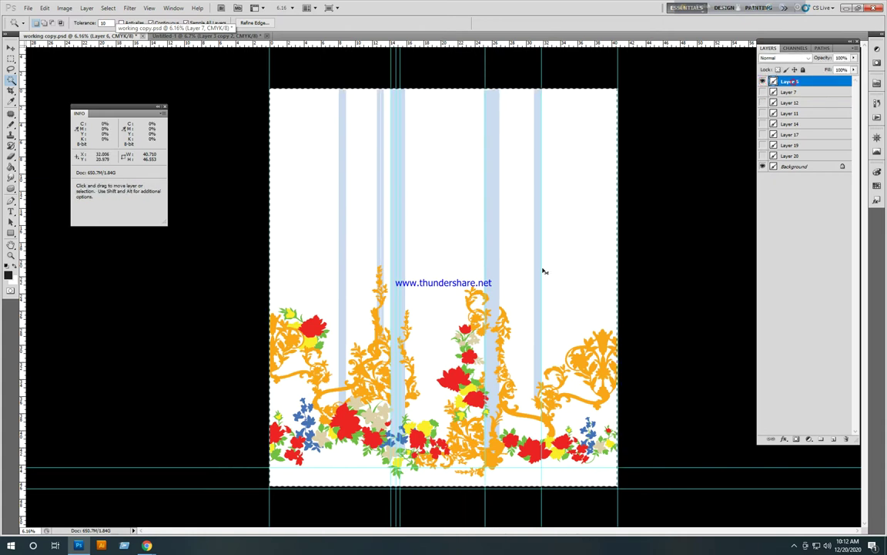
pyautogui.click(181, 35)
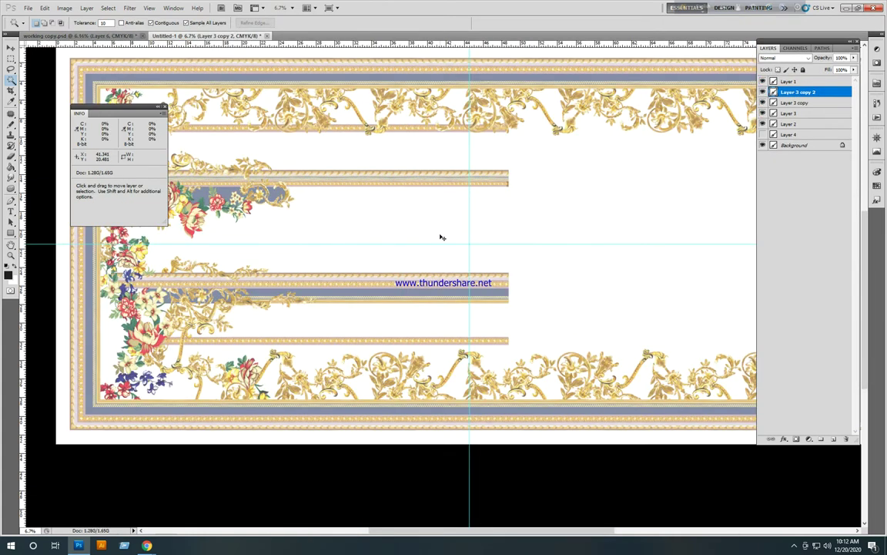
pyautogui.hotkey('ctrl', 'v')
pyautogui.hotkey('ctrl', 't')
pyautogui.rightClick(475, 242)
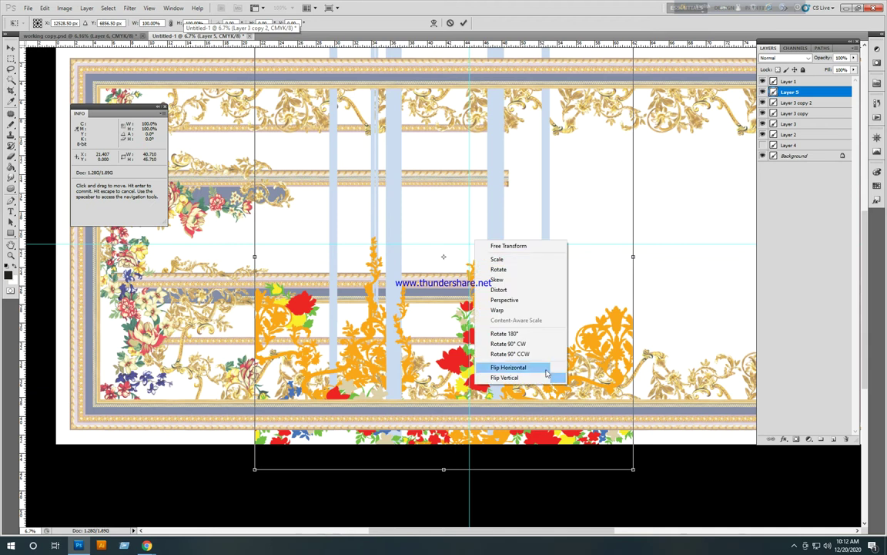
pyautogui.click(508, 343)
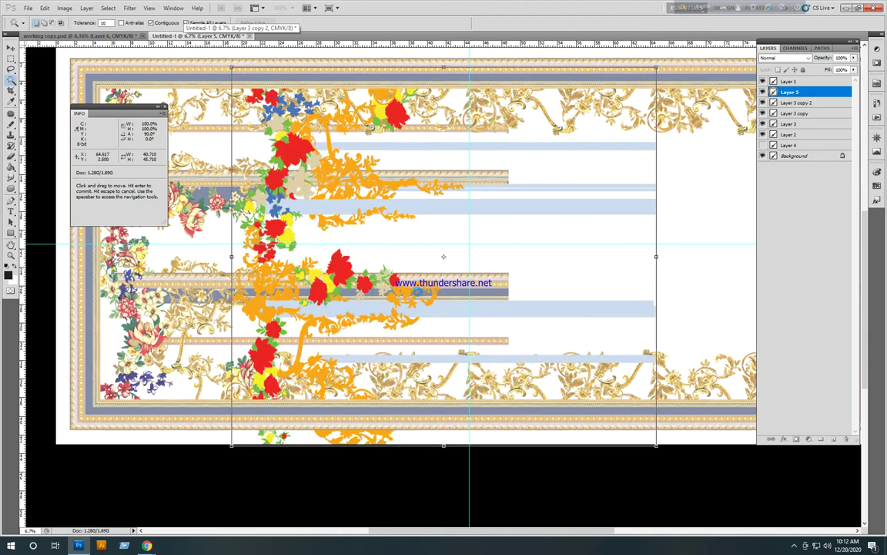
pyautogui.press('Return')
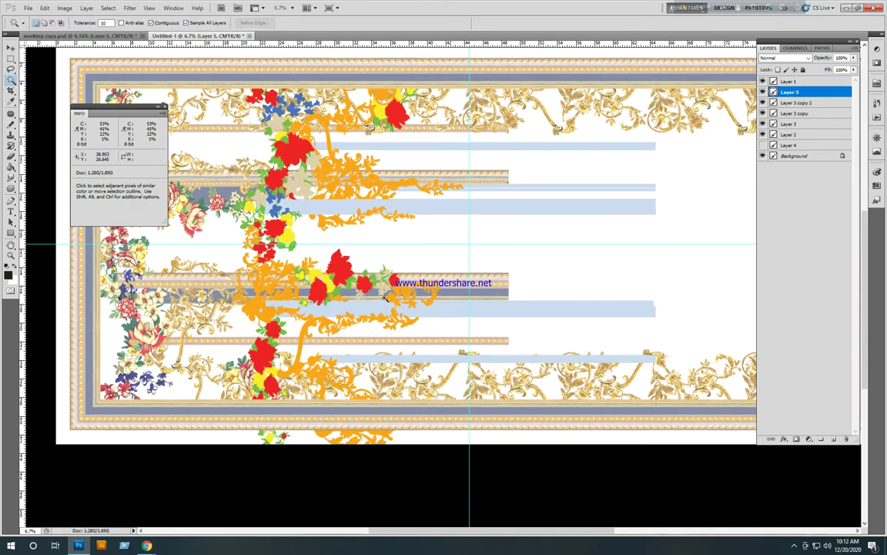
# - Move the flat-colour artwork on Layer 5 left so it overlaps the floral ornament beside the left inner border
pyautogui.moveTo(385, 298); pyautogui.dragTo(477, 284)
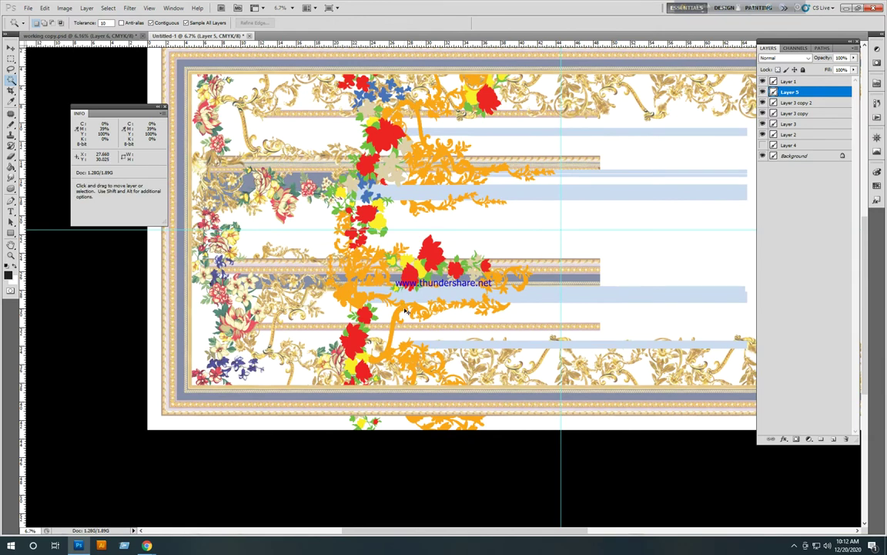
pyautogui.moveTo(404, 309); pyautogui.dragTo(294, 300)
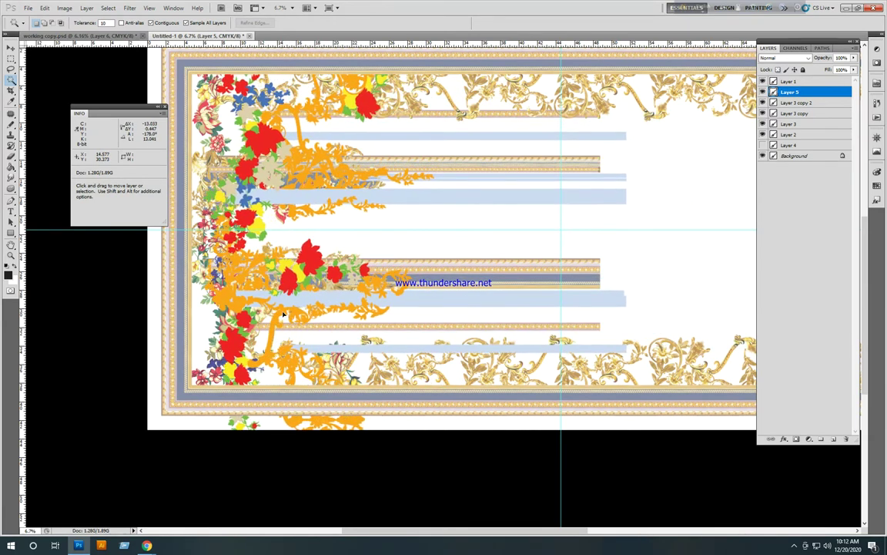
pyautogui.moveTo(312, 324); pyautogui.dragTo(345, 311)
pyautogui.moveTo(247, 307); pyautogui.dragTo(353, 314)
pyautogui.moveTo(248, 261); pyautogui.dragTo(476, 278)
pyautogui.moveTo(476, 278); pyautogui.dragTo(386, 206)
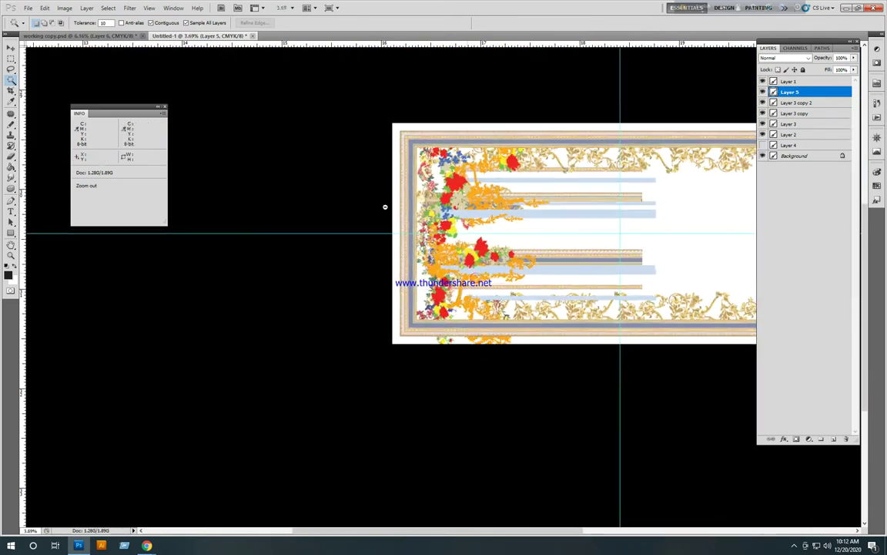
pyautogui.moveTo(464, 242); pyautogui.dragTo(501, 254)
pyautogui.moveTo(362, 195); pyautogui.dragTo(533, 236)
# - Flip the flat-colour artwork on Layer 5 vertically and apply the transform
pyautogui.hotkey('ctrl', 't')
pyautogui.rightClick(535, 239)
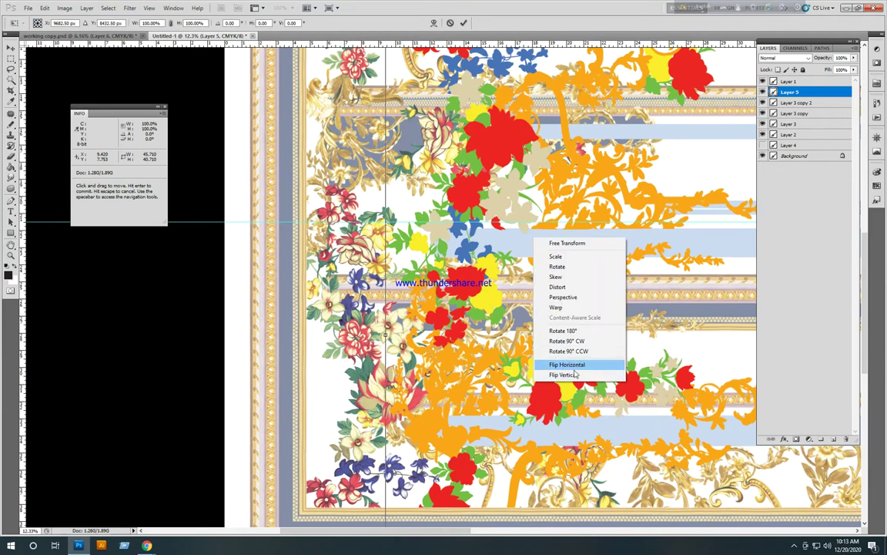
pyautogui.click(563, 375)
pyautogui.press('Return')
pyautogui.press('w')
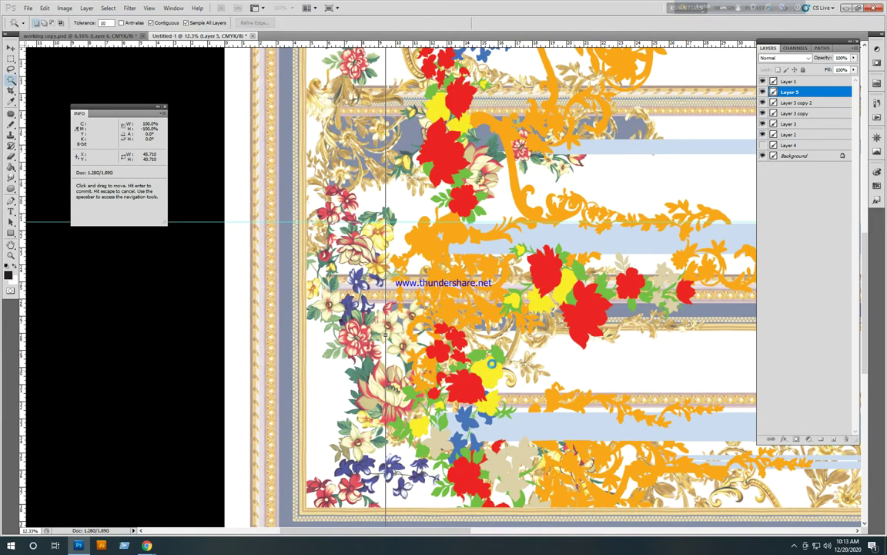
# - Align the flipped Layer 5 artwork over the matching flowers and scrolls in the lower-left corner of the frame
pyautogui.moveTo(578, 474); pyautogui.dragTo(382, 205)
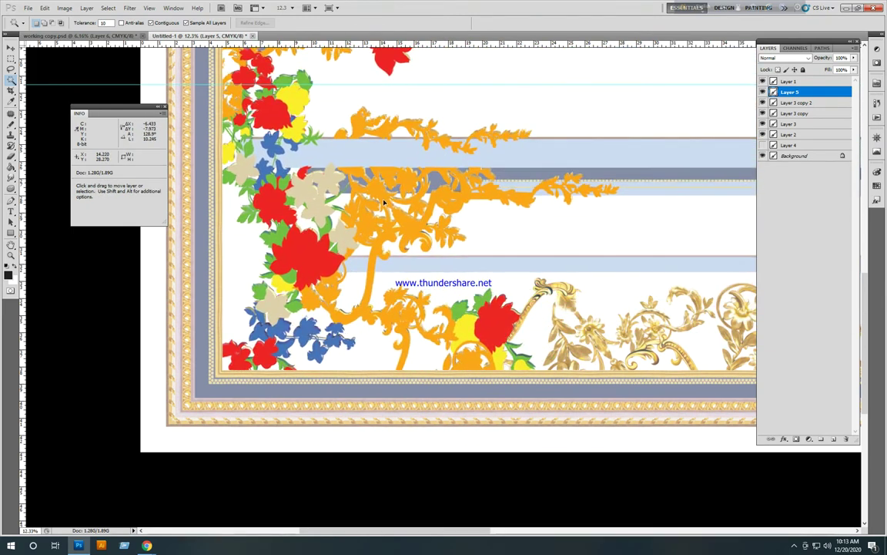
pyautogui.moveTo(426, 266); pyautogui.dragTo(445, 296)
pyautogui.moveTo(371, 232); pyautogui.dragTo(469, 279)
# - Select the light-blue strip of Layer 5 just below the horizontal centre guide with the Magic Wand
pyautogui.click(365, 257)
pyautogui.click(456, 156)
pyautogui.moveTo(450, 239); pyautogui.dragTo(397, 262)
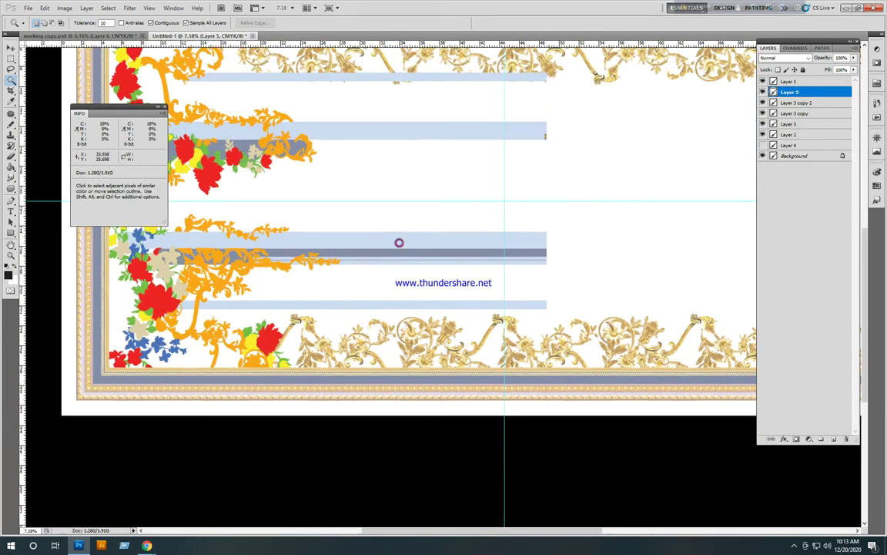
pyautogui.click(399, 243)
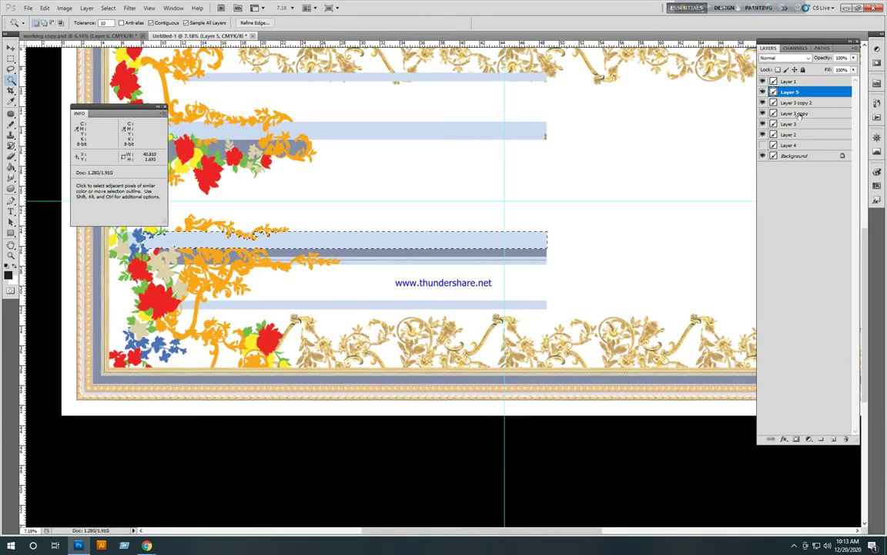
pyautogui.click(763, 92)
pyautogui.click(763, 91)
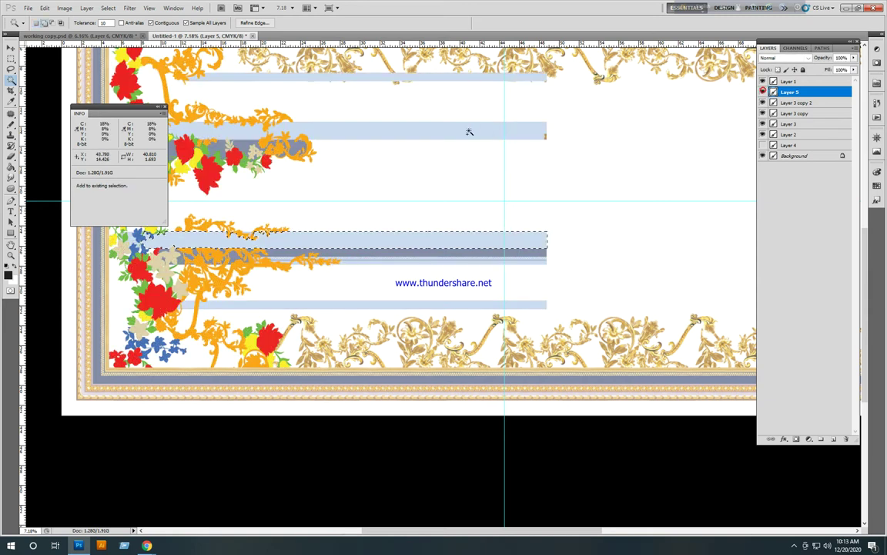
pyautogui.click(449, 134)
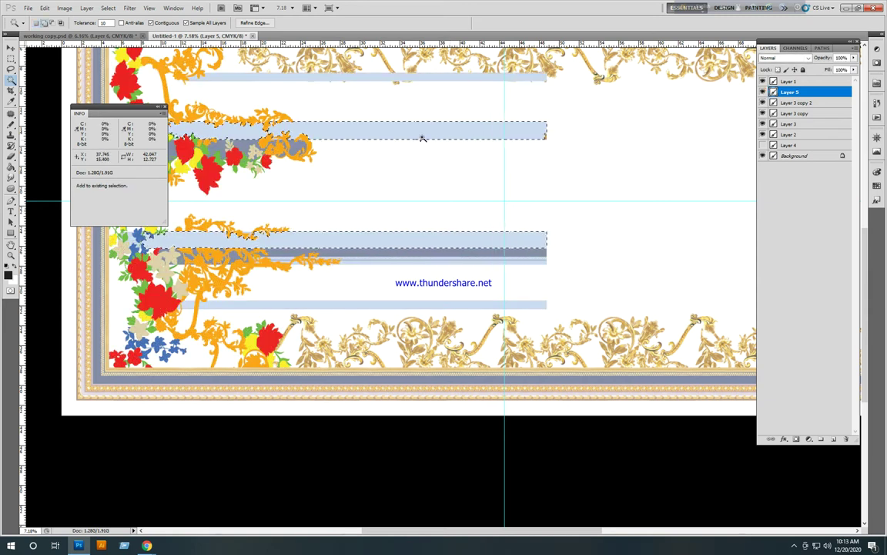
pyautogui.hotkey('ctrl', 'd')
# - Select every light-blue band in the design with the Magic Wand, Contiguous turned off, and hide Layer 5
pyautogui.click(163, 22)
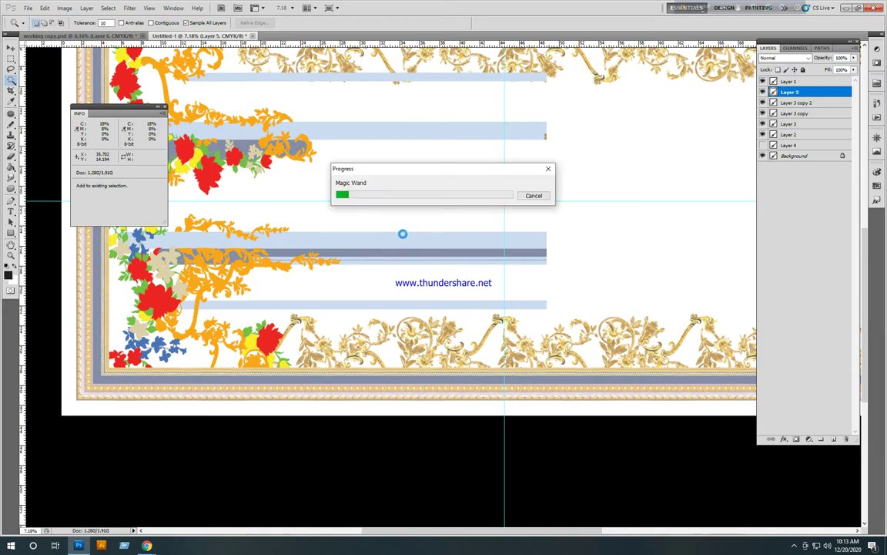
pyautogui.click(147, 545)
pyautogui.click(147, 545)
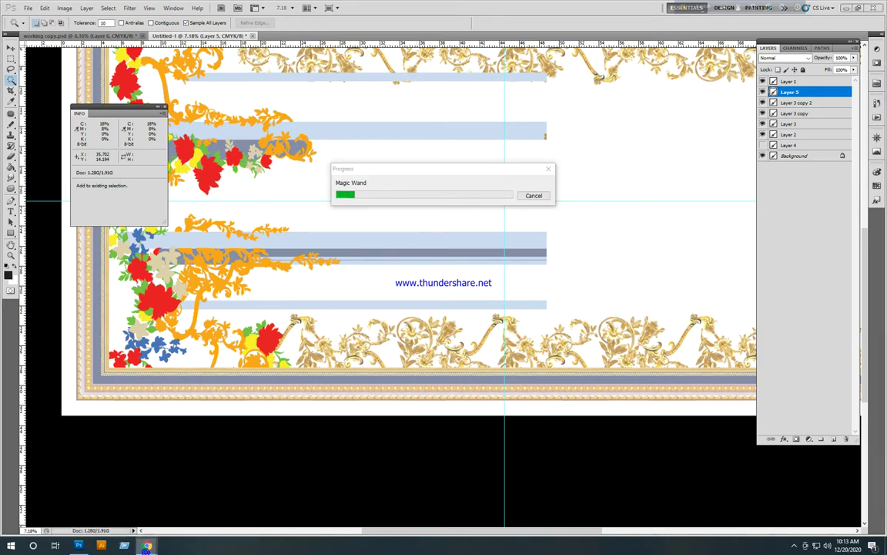
pyautogui.click(147, 545)
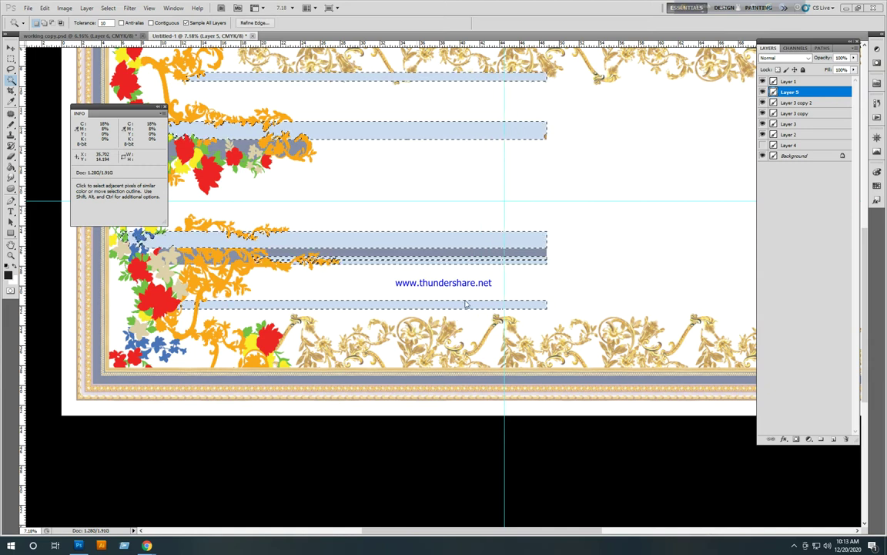
pyautogui.click(763, 93)
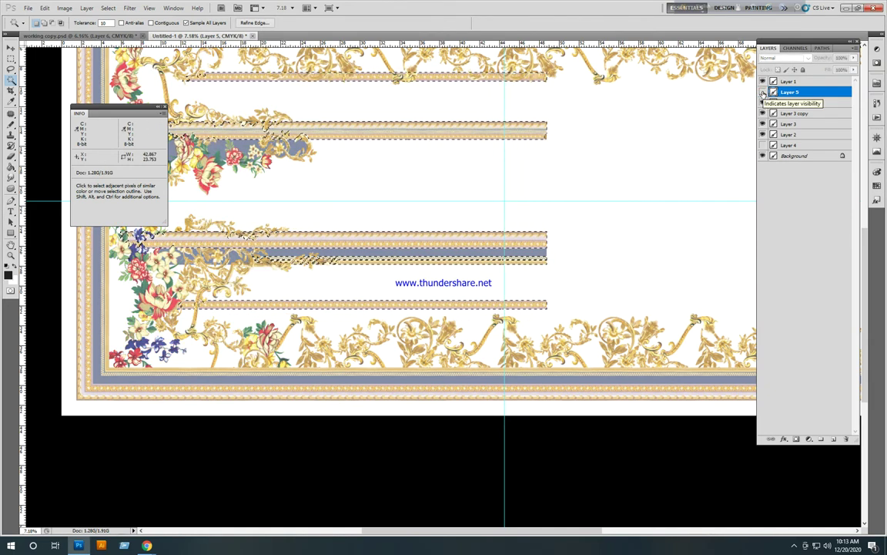
# - Make Layer 2 active and shift the hue of the selected bead-and-rope bands to +57 with Hue/Saturation
pyautogui.moveTo(154, 317); pyautogui.dragTo(194, 323)
pyautogui.moveTo(533, 239); pyautogui.dragTo(327, 278)
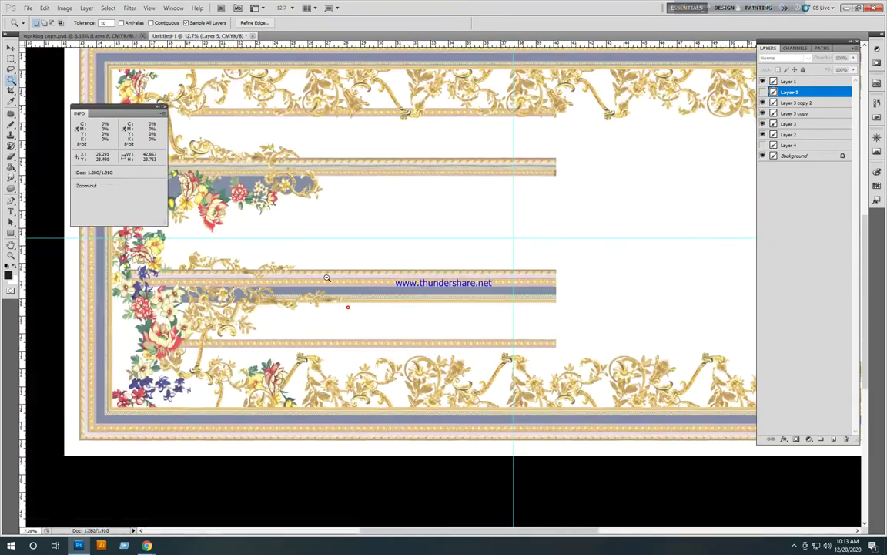
pyautogui.press('ctrl')
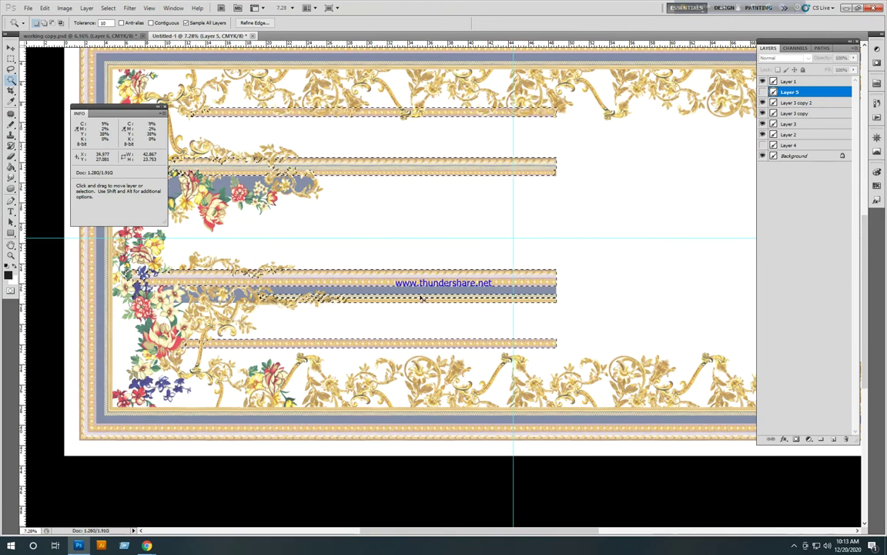
pyautogui.hotkey('ctrl', 'space')
pyautogui.moveTo(451, 294)
pyautogui.mouseDown()
pyautogui.moveTo(483, 318)
pyautogui.moveTo(457, 300)
pyautogui.mouseUp()
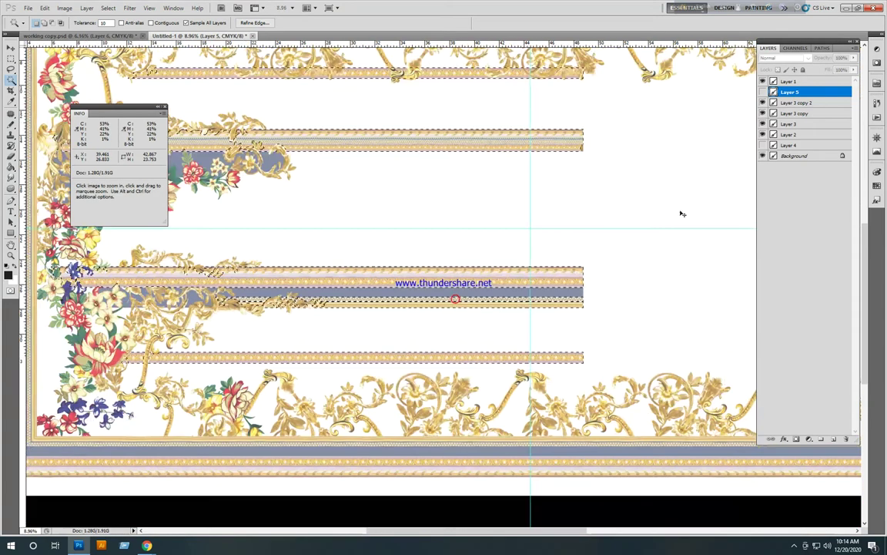
pyautogui.keyDown('ctrl'); pyautogui.rightClick(451, 273); pyautogui.keyUp('ctrl')
pyautogui.click(478, 280)
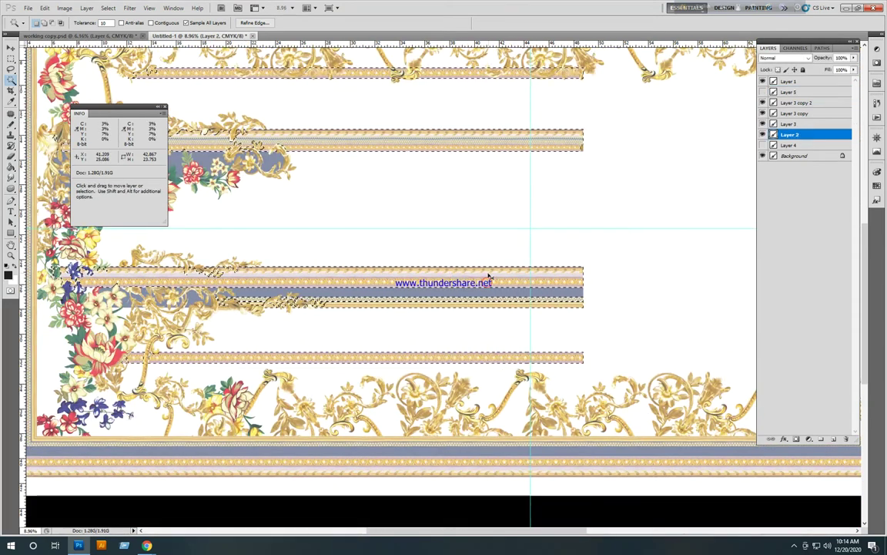
pyautogui.hotkey('ctrl', 'u')
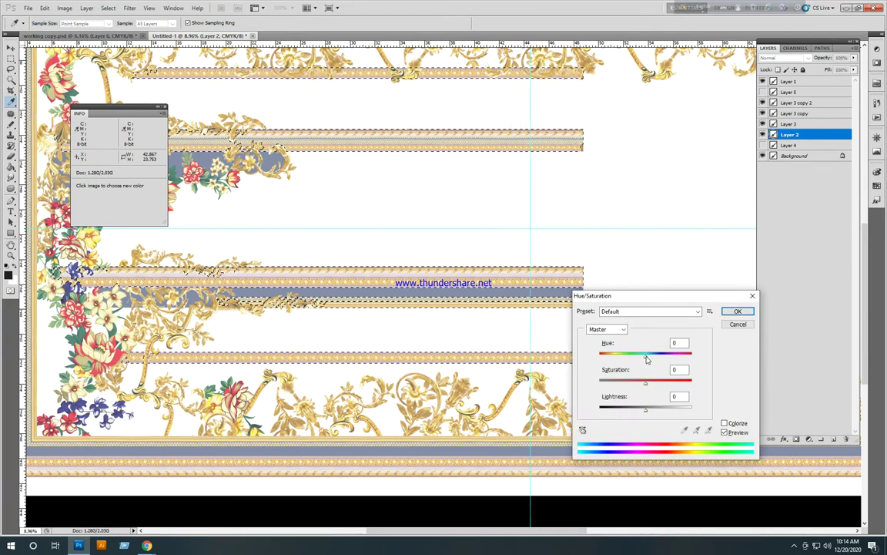
pyautogui.moveTo(647, 359); pyautogui.dragTo(662, 356)
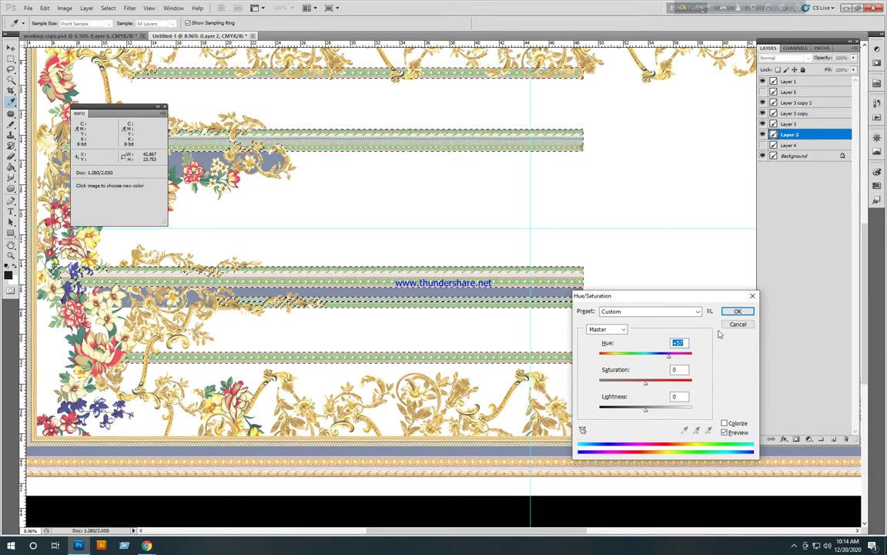
pyautogui.press('Return')
# - Recolour the selected bands with Color Balance midtones at +66 red and +100 green, and raise the Magenta curve from input 29 to output 63
pyautogui.hotkey('ctrl', 'b')
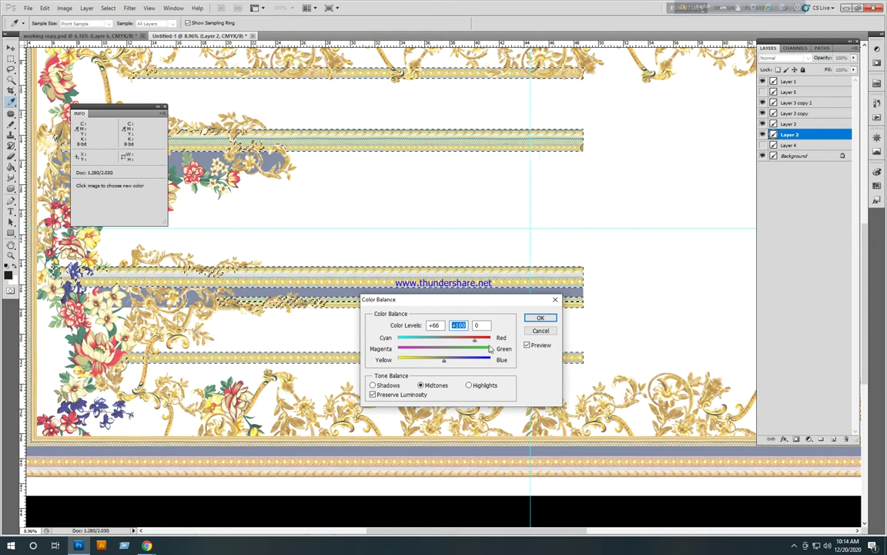
pyautogui.click(542, 317)
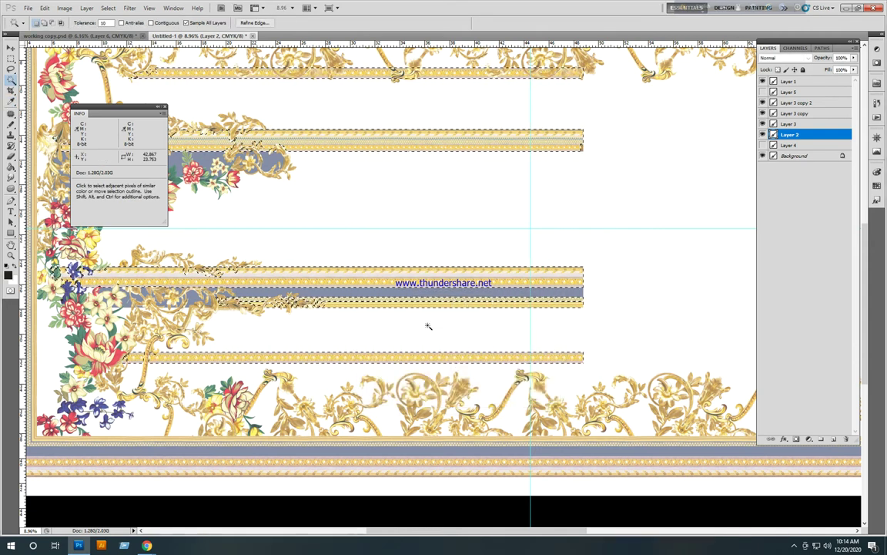
pyautogui.hotkey('ctrl', 'm')
pyautogui.click(293, 243)
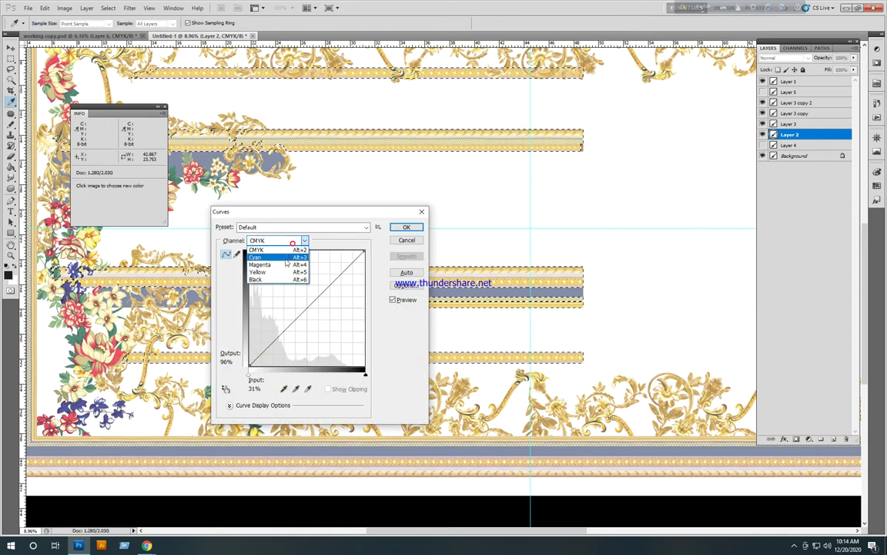
pyautogui.click(286, 264)
pyautogui.moveTo(303, 308); pyautogui.dragTo(283, 294)
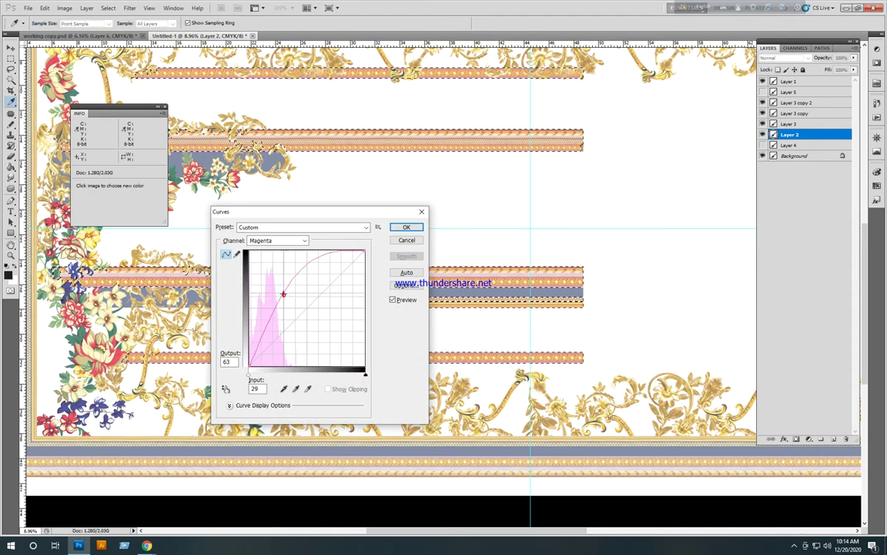
pyautogui.click(406, 227)
# - Deselect the bands and cut away the ends of Layer 2's horizontal bands that extend past the vertical centre guide
pyautogui.press('w')
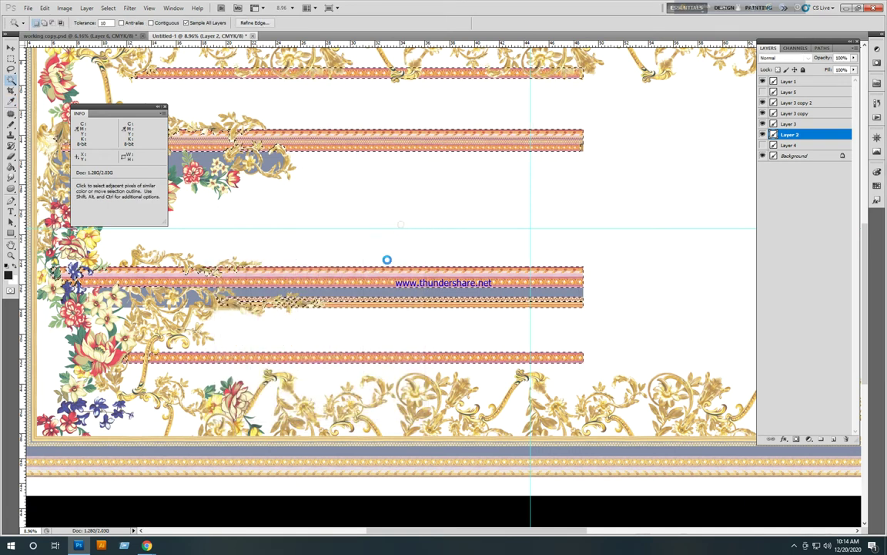
pyautogui.press('z')
pyautogui.scroll(-3, 467, 306)
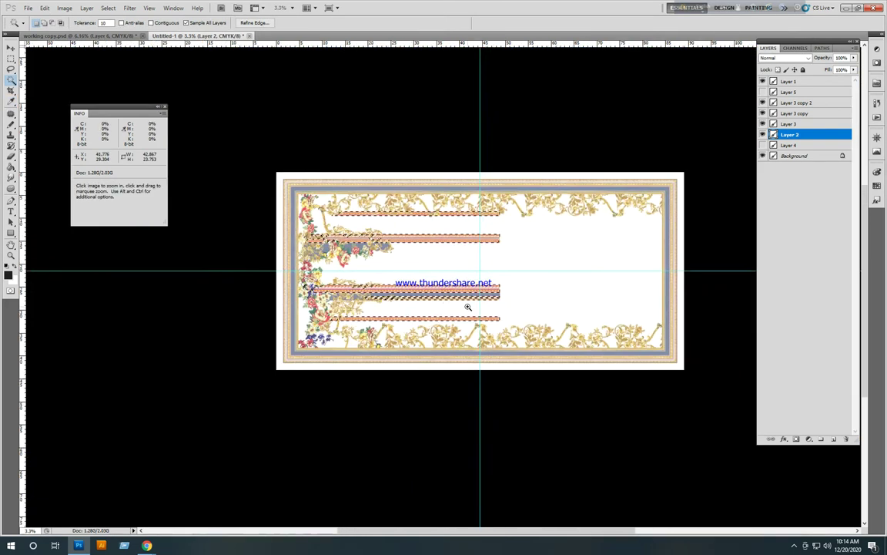
pyautogui.scroll(2, 467, 306)
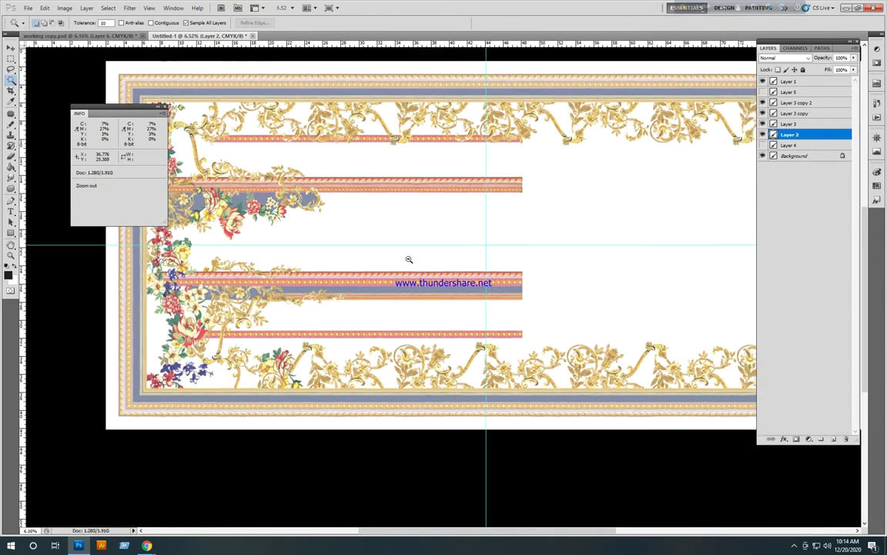
pyautogui.press('v')
pyautogui.scroll(-2, 408, 260)
pyautogui.scroll(3, 539, 301)
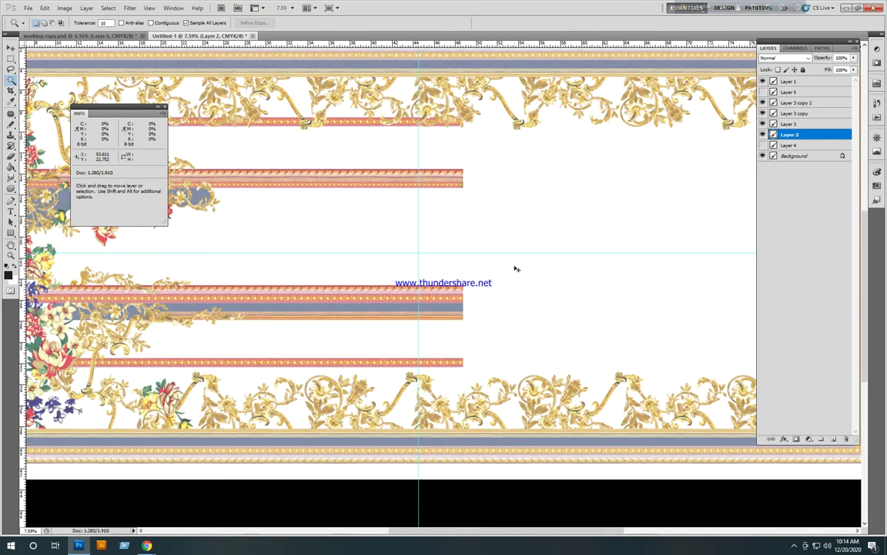
pyautogui.press('m')
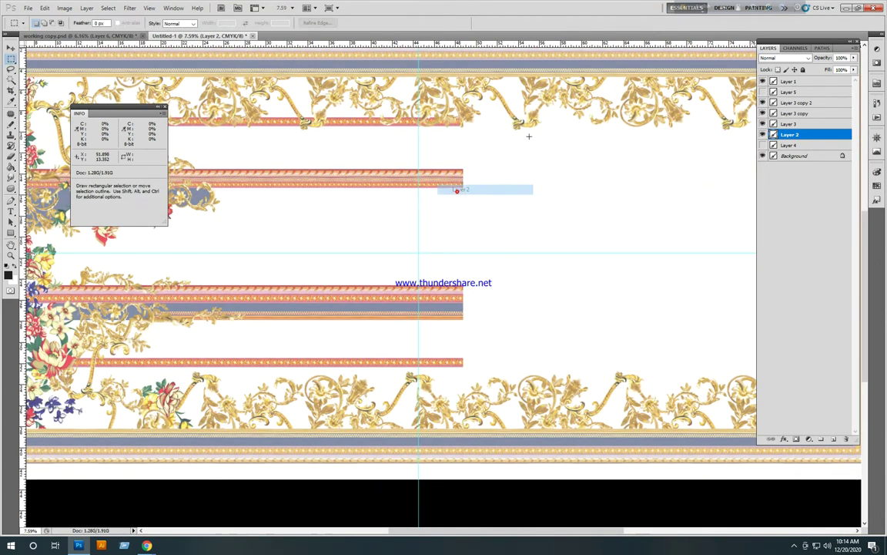
pyautogui.moveTo(542, 93); pyautogui.dragTo(448, 308)
pyautogui.moveTo(421, 352); pyautogui.dragTo(421, 396)
pyautogui.hotkey('ctrl', 'x')
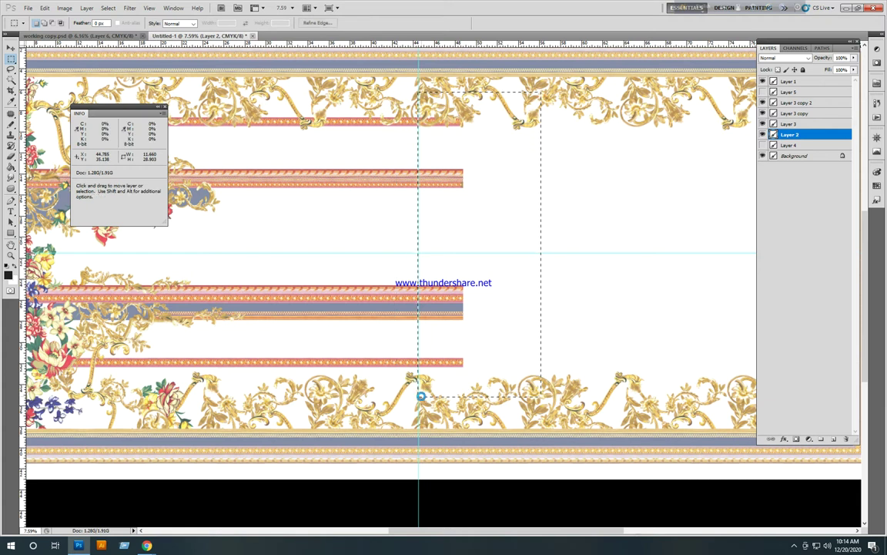
# - Select the left half of the canvas up to the vertical centre guide and invert the selection
pyautogui.scroll(-3, 406, 358)
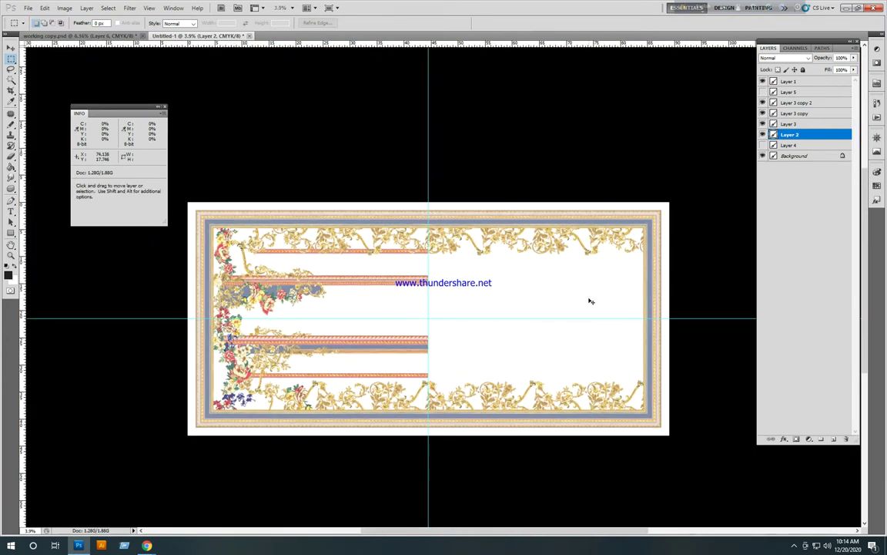
pyautogui.moveTo(252, 219); pyautogui.dragTo(300, 202)
pyautogui.moveTo(192, 153)
pyautogui.mouseDown()
pyautogui.moveTo(450, 457)
pyautogui.moveTo(480, 465)
pyautogui.mouseUp()
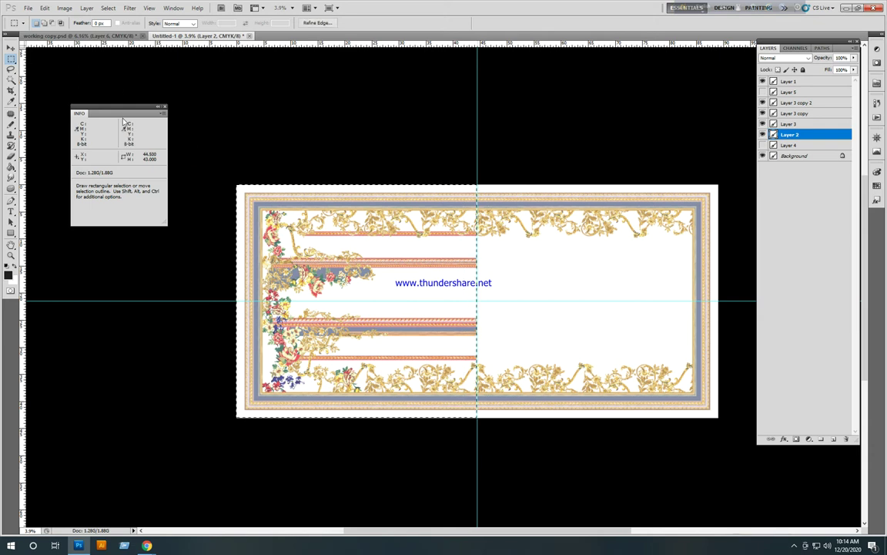
pyautogui.hotkey('ctrl', 'shift', 'i')
# - Delete the selected right half of the artwork from Layer 3, Layer 3 copy and Layer 3 copy 2
pyautogui.keyDown('shift'); pyautogui.click(798, 102); pyautogui.keyUp('shift')
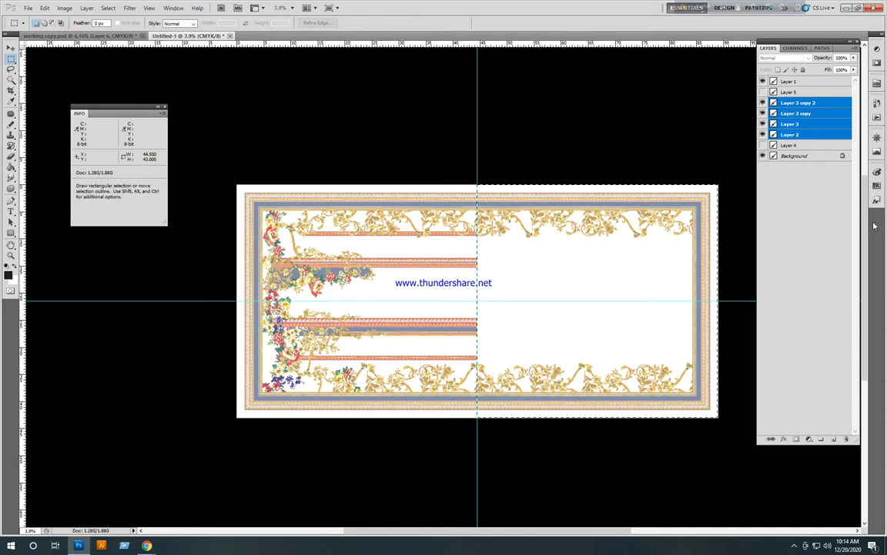
pyautogui.click(806, 134)
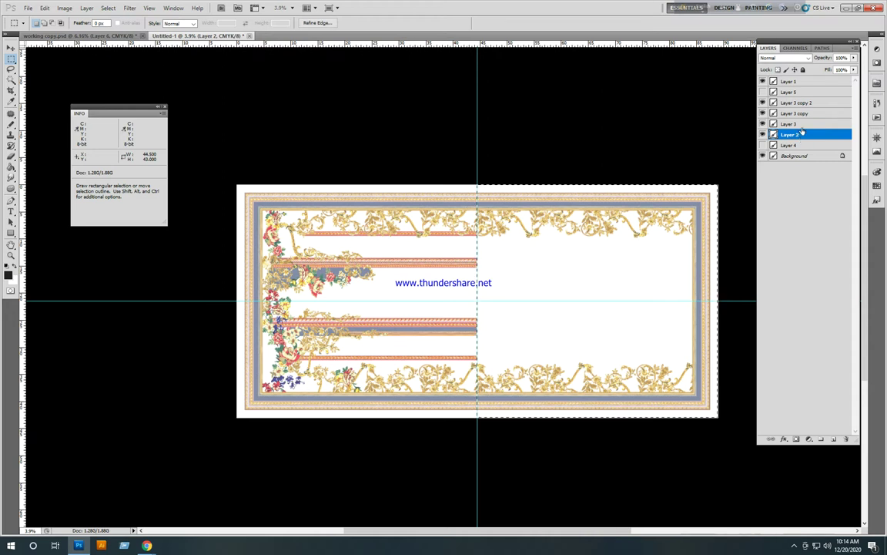
pyautogui.click(802, 125)
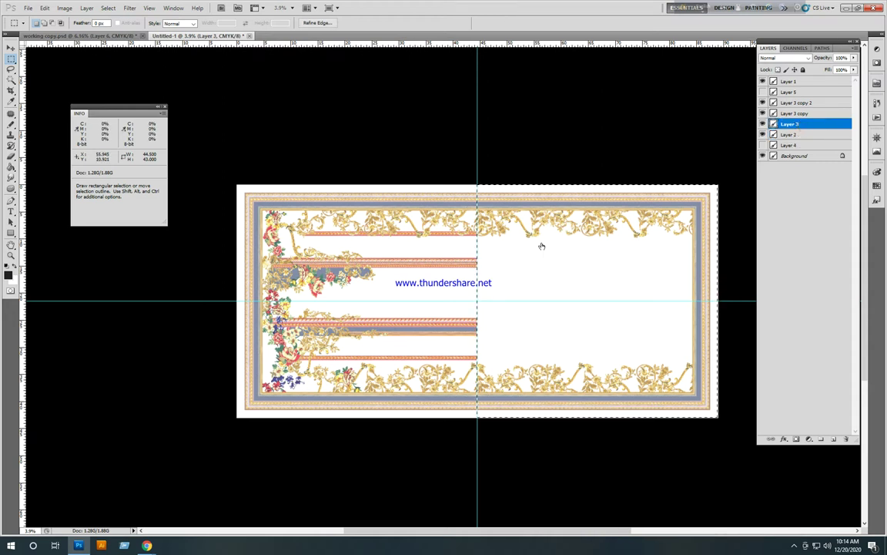
pyautogui.click(791, 114)
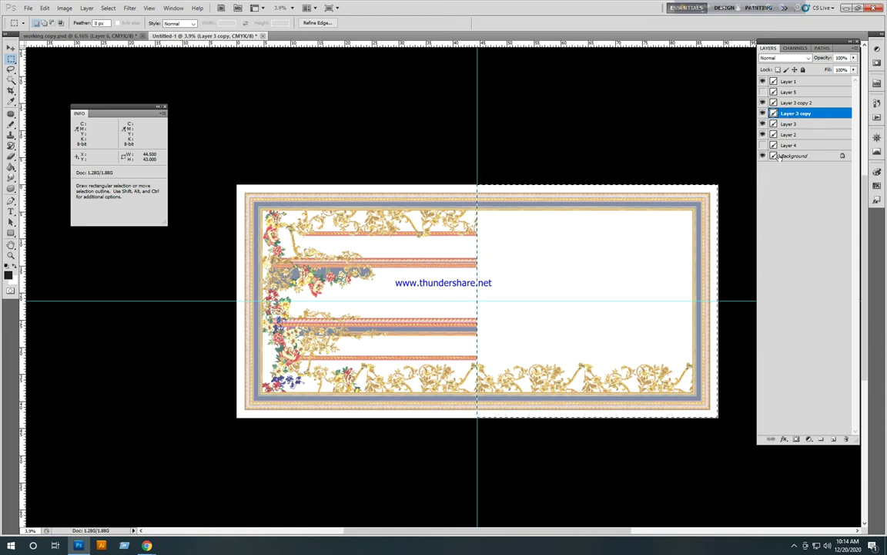
pyautogui.click(791, 104)
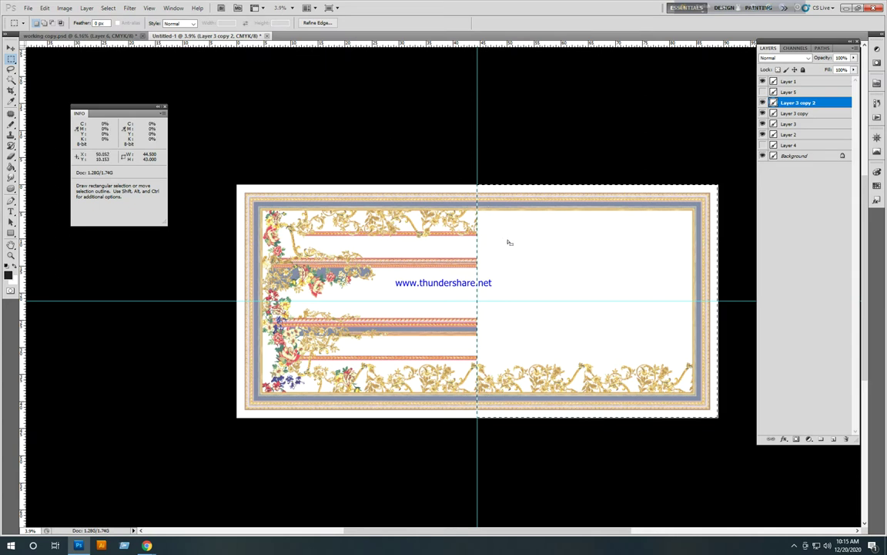
pyautogui.click(764, 122)
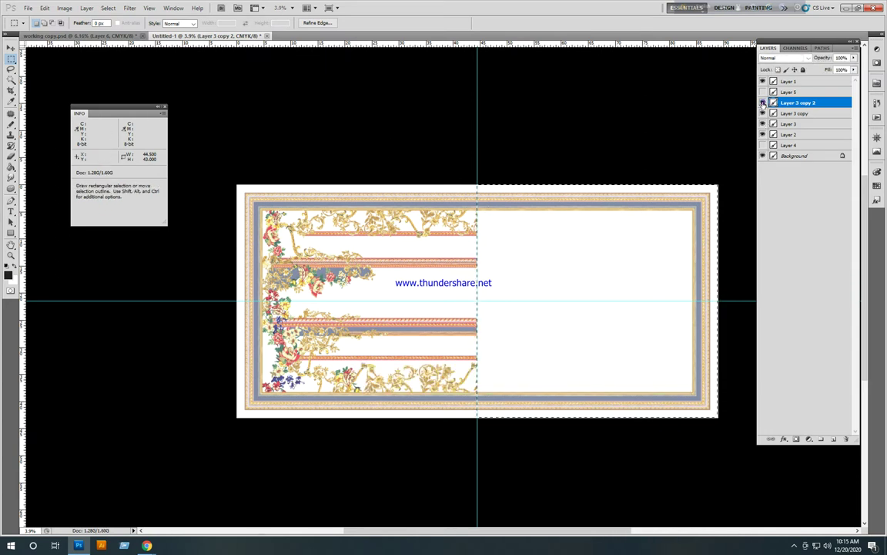
# - Identify the outer frame by toggling Layer 1's visibility, and delete the frame's right half from that layer
pyautogui.click(763, 81)
pyautogui.click(764, 81)
pyautogui.click(763, 81)
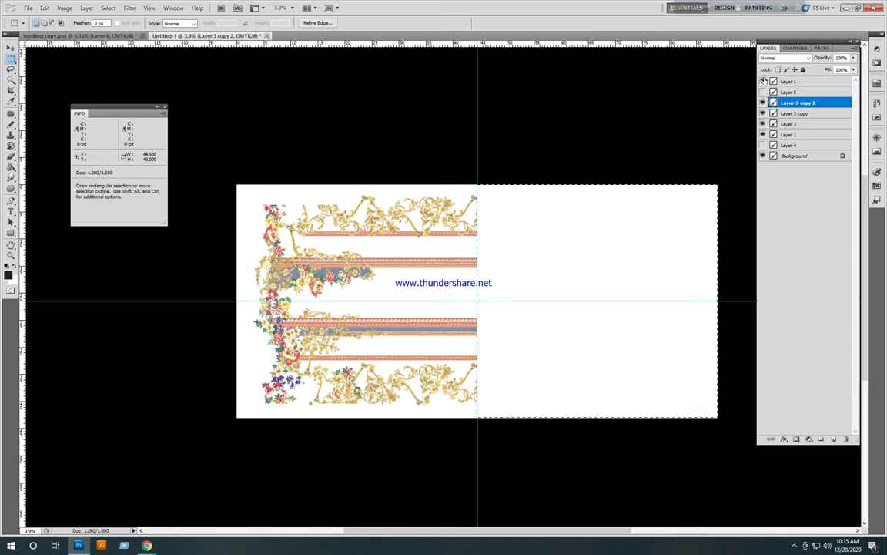
pyautogui.click(763, 81)
pyautogui.click(786, 81)
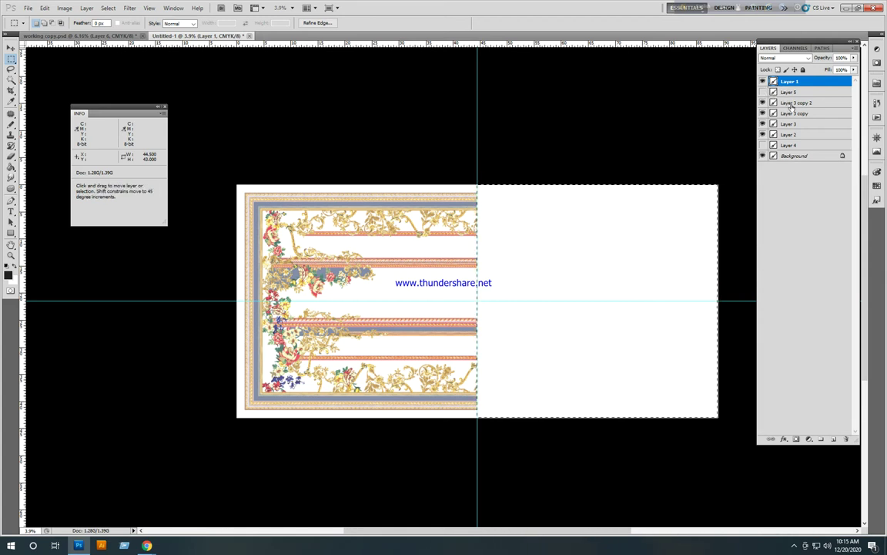
# - Group Layer 1, Layer 3 copy 2, Layer 3 copy, Layer 3 and Layer 2, and clear the selection
pyautogui.keyDown('ctrl'); pyautogui.click(793, 102); pyautogui.keyUp('ctrl')
pyautogui.keyDown('ctrl'); pyautogui.click(793, 113); pyautogui.keyUp('ctrl')
pyautogui.keyDown('ctrl'); pyautogui.click(792, 123); pyautogui.keyUp('ctrl')
pyautogui.keyDown('ctrl'); pyautogui.click(793, 134); pyautogui.keyUp('ctrl')
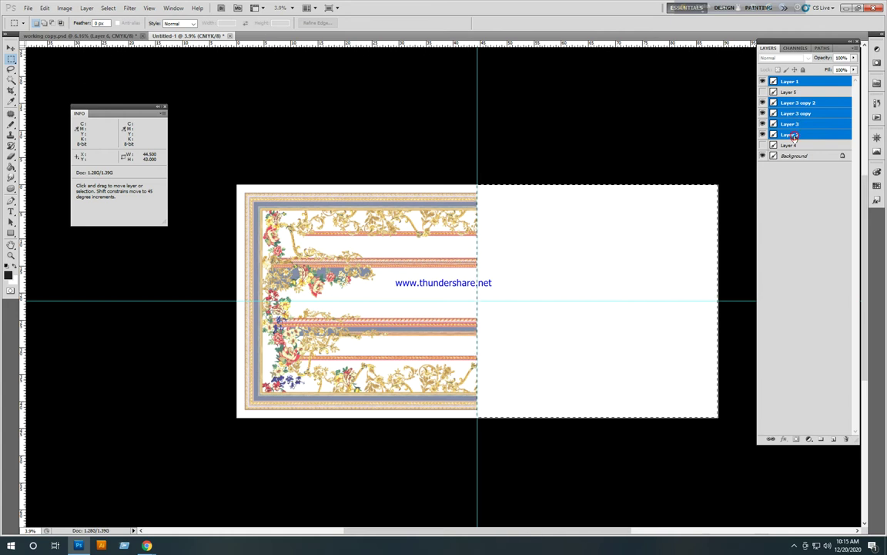
pyautogui.hotkey('ctrl', 'g')
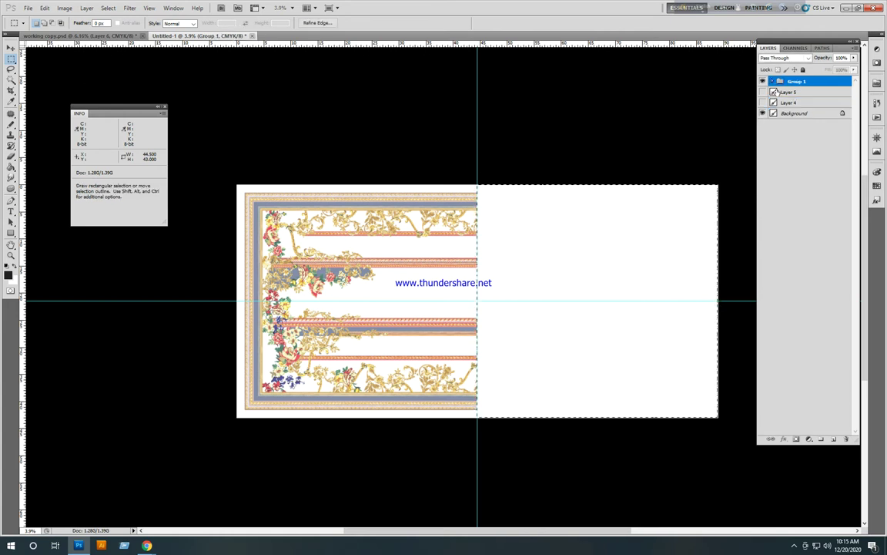
pyautogui.hotkey('ctrl', 'd')
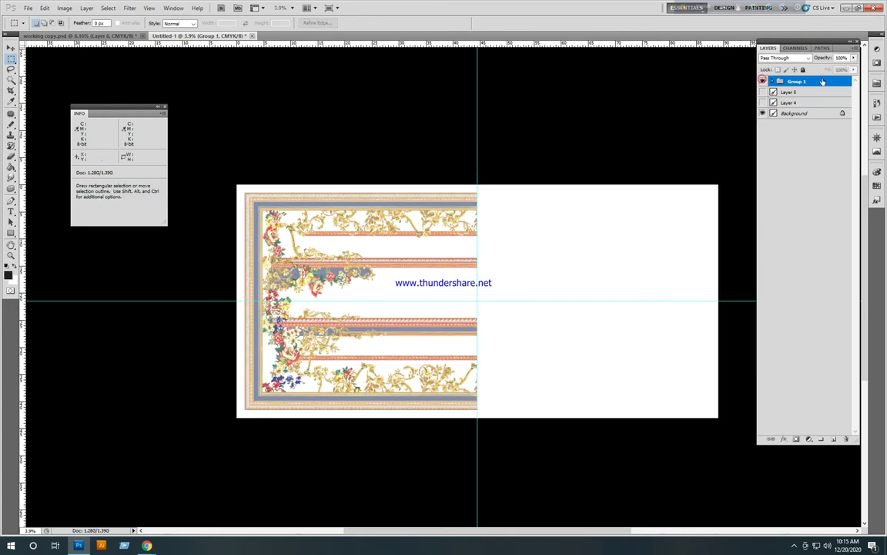
# - Check Layers 4 and 5 with Group 1 hidden, delete Layer 5, and leave Layer 4 and Group 1 visible
pyautogui.click(763, 82)
pyautogui.click(763, 92)
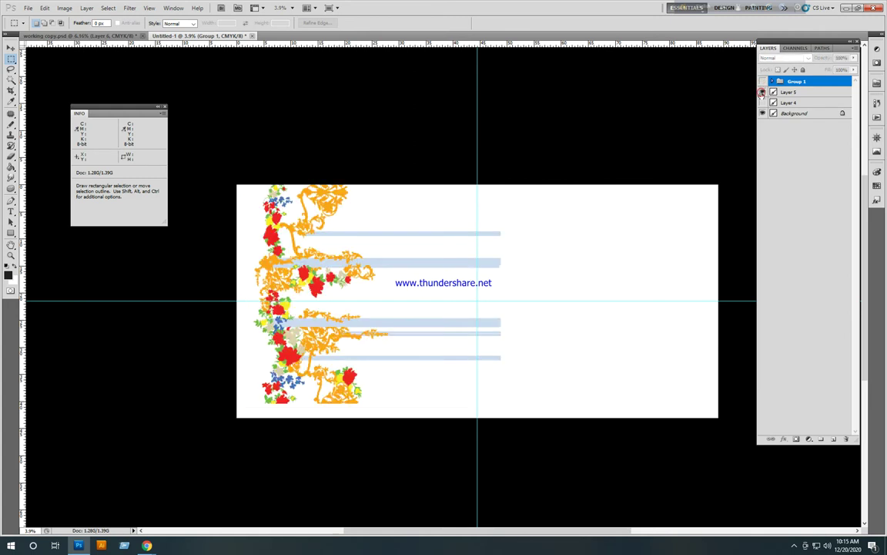
pyautogui.click(821, 93)
pyautogui.click(763, 92)
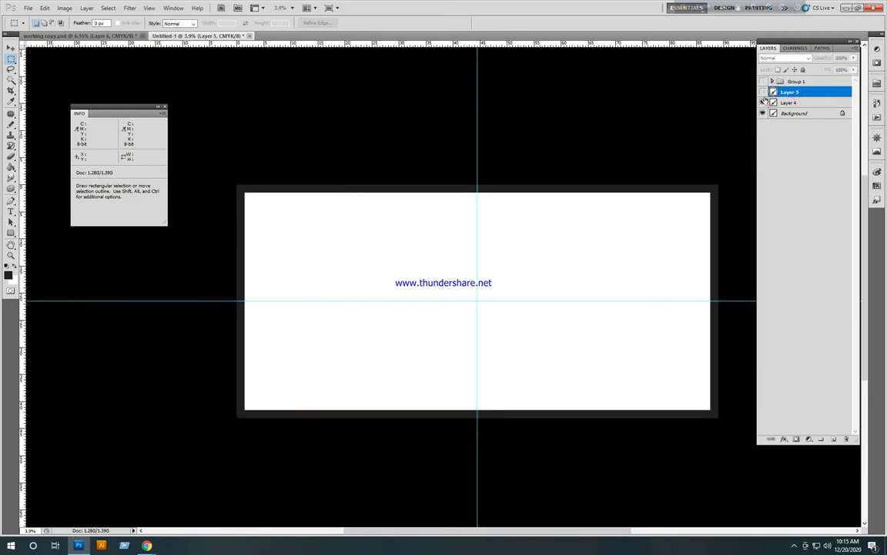
pyautogui.click(762, 92)
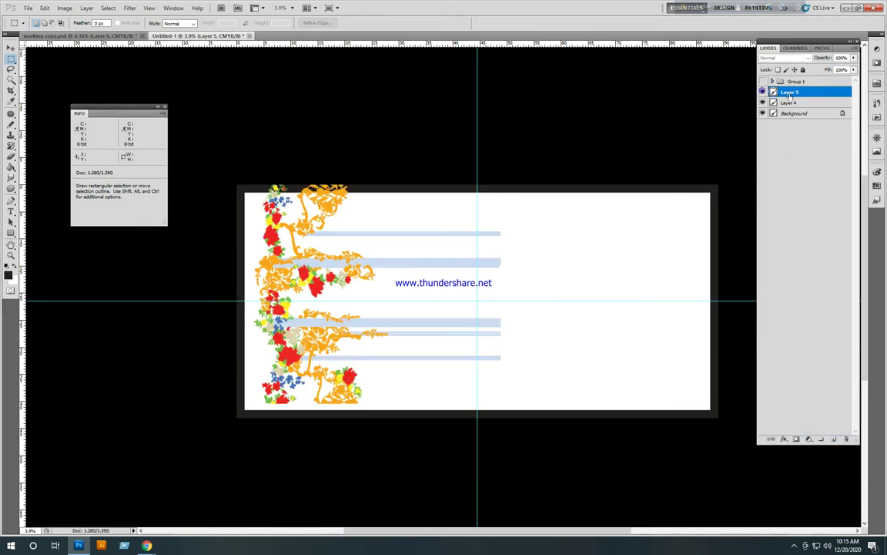
pyautogui.moveTo(798, 94); pyautogui.dragTo(846, 439)
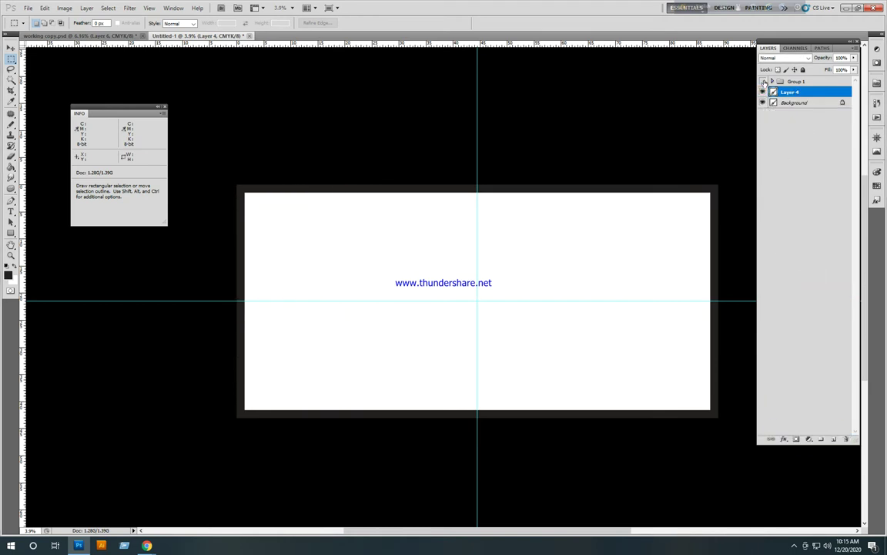
pyautogui.click(763, 81)
# - Duplicate Group 1 and crop the image to the full canvas so artwork beyond its edges is trimmed, leaving no selection active
pyautogui.moveTo(793, 82); pyautogui.dragTo(836, 439)
pyautogui.hotkey('ctrl', 't')
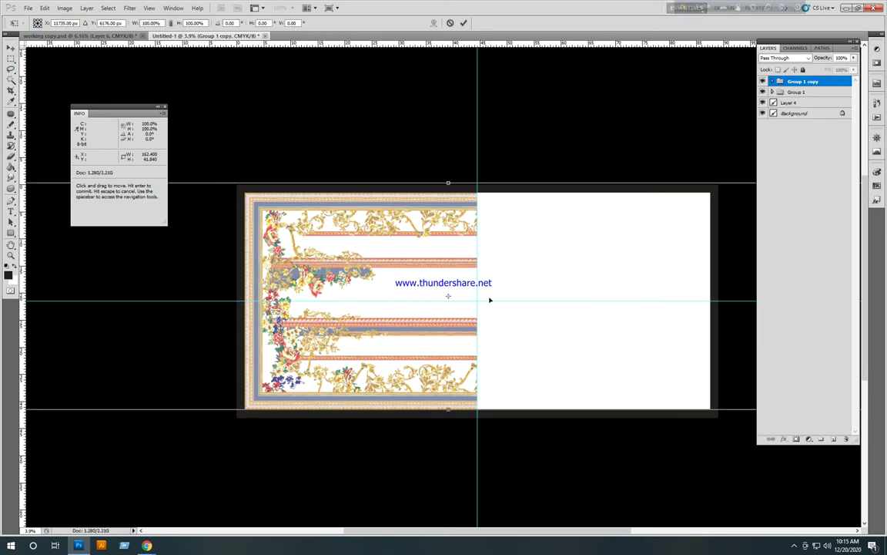
pyautogui.press('Return')
pyautogui.hotkey('ctrl', 'a')
pyautogui.click(66, 8)
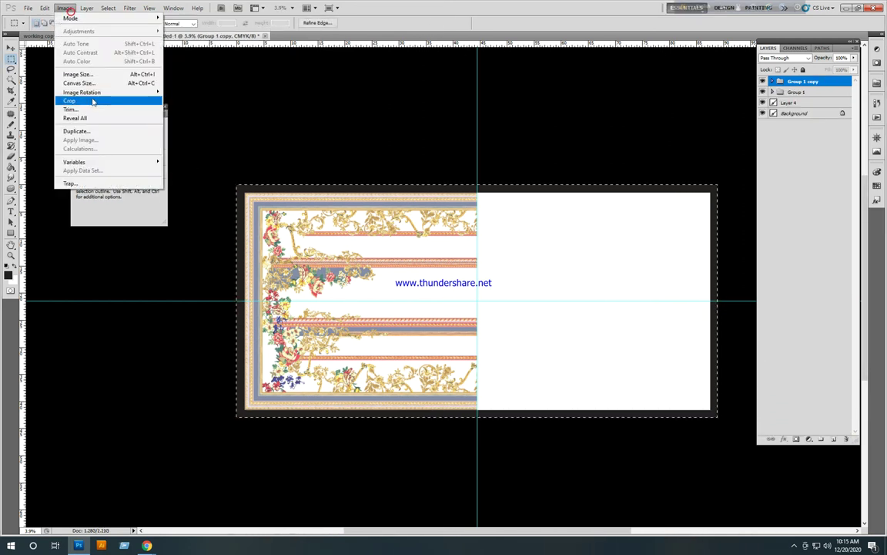
pyautogui.click(93, 101)
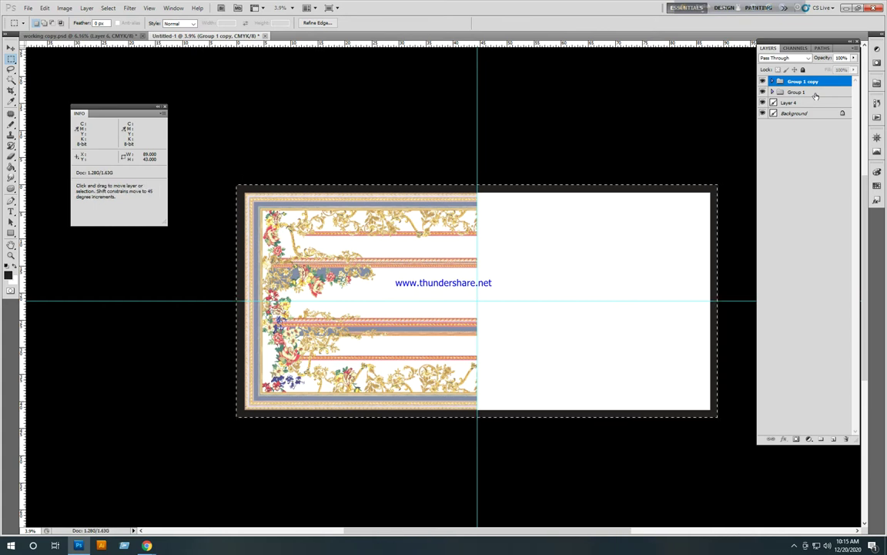
pyautogui.hotkey('ctrl', 'd')
# - Flip Group 1 copy horizontally about its right edge so it fills the right half of the canvas
pyautogui.hotkey('ctrl', 't')
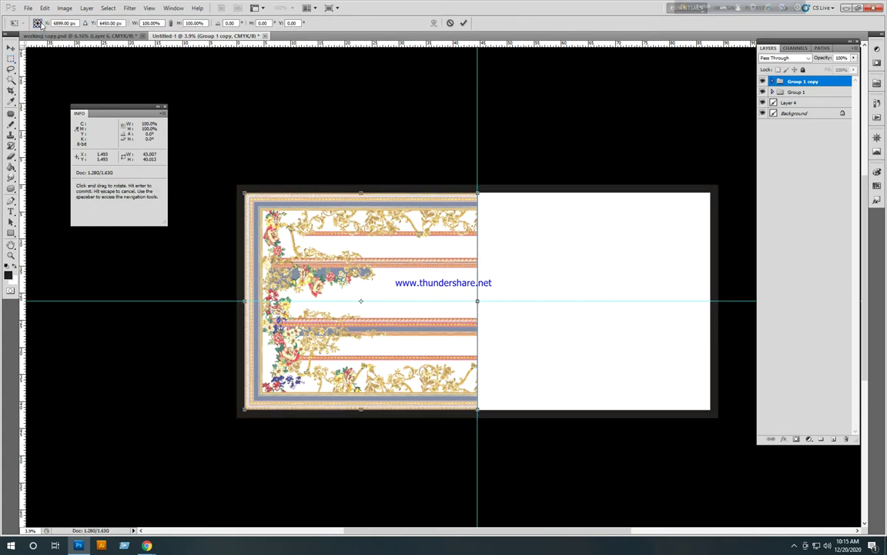
pyautogui.click(41, 23)
pyautogui.rightClick(439, 250)
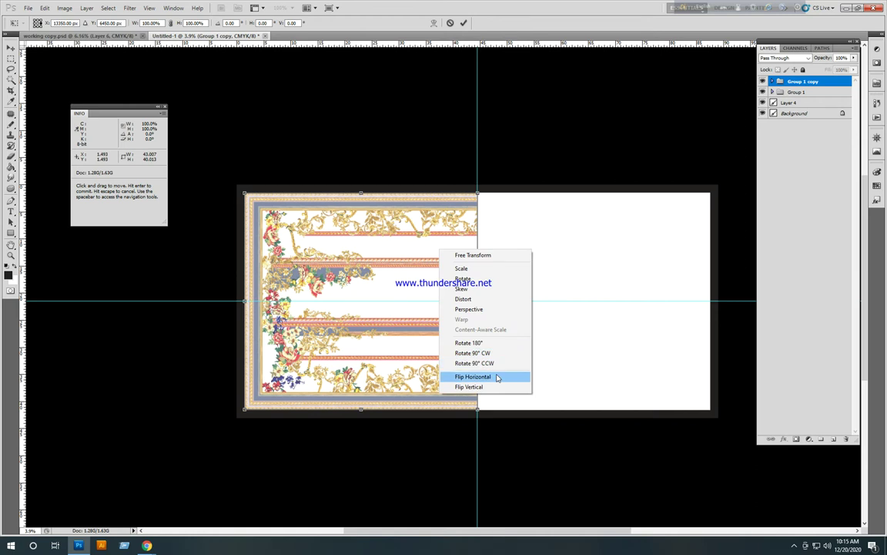
pyautogui.click(497, 374)
pyautogui.press('Return')
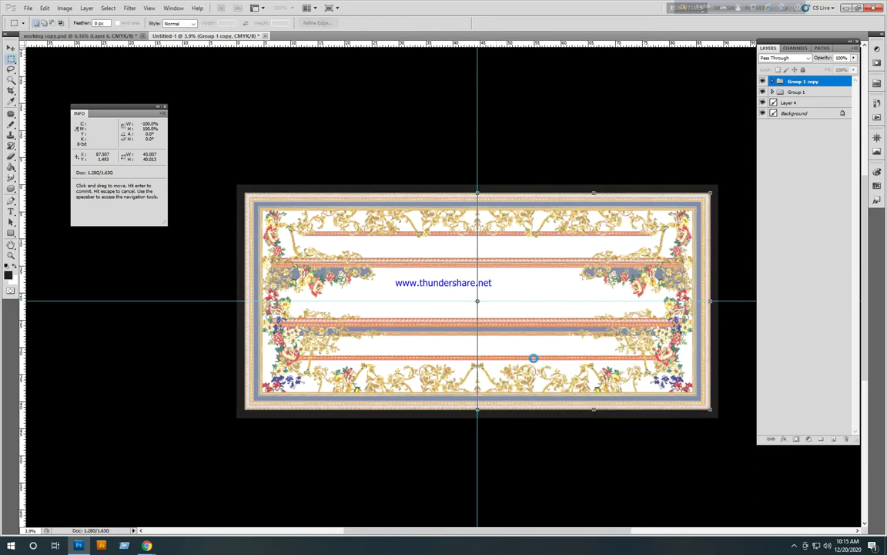
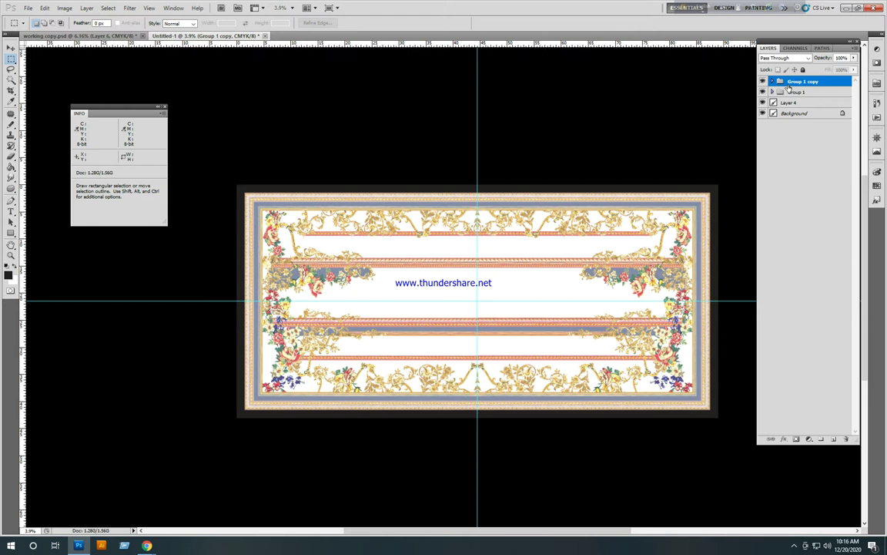
# - Switch to the working copy.psd document, hide Layer 6 and show all the artwork layers from Layer 7 to Layer 20
pyautogui.moveTo(514, 355); pyautogui.dragTo(521, 349)
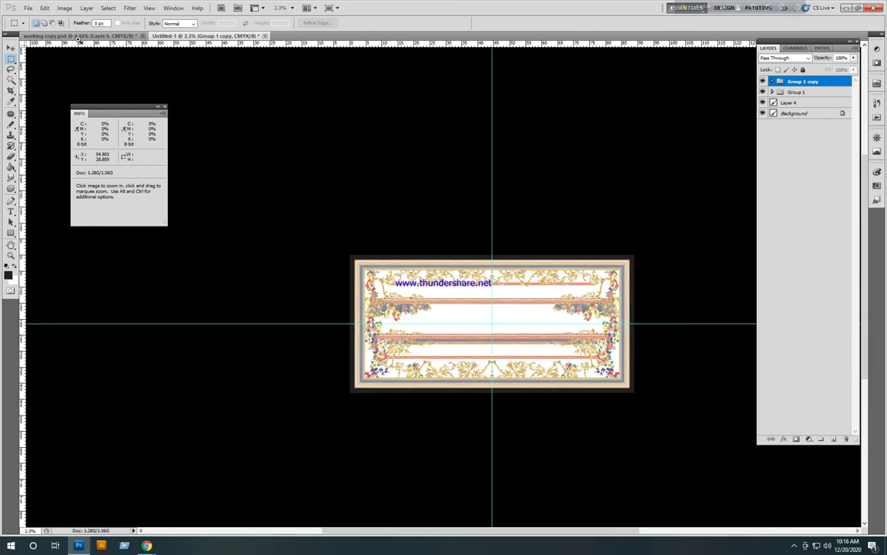
pyautogui.click(81, 37)
pyautogui.hotkey('ctrl', 'd')
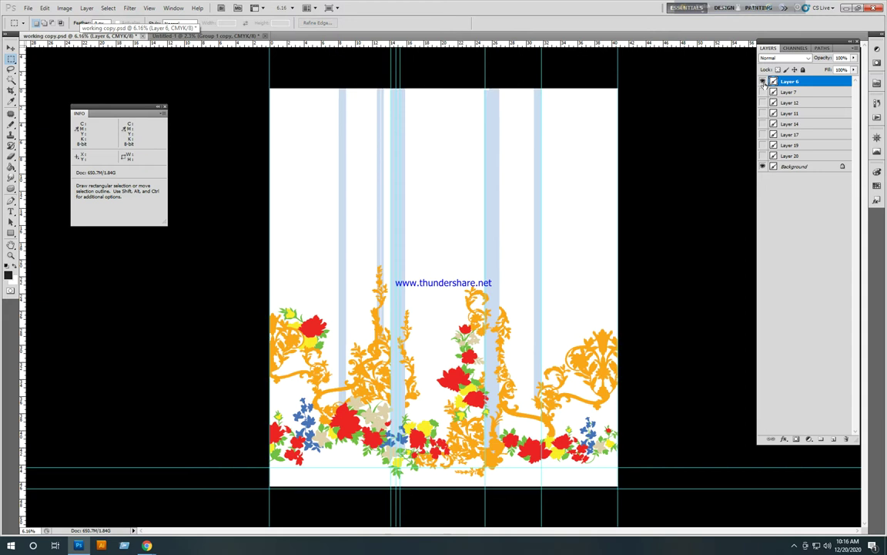
pyautogui.click(763, 81)
pyautogui.moveTo(762, 92); pyautogui.dragTo(763, 166)
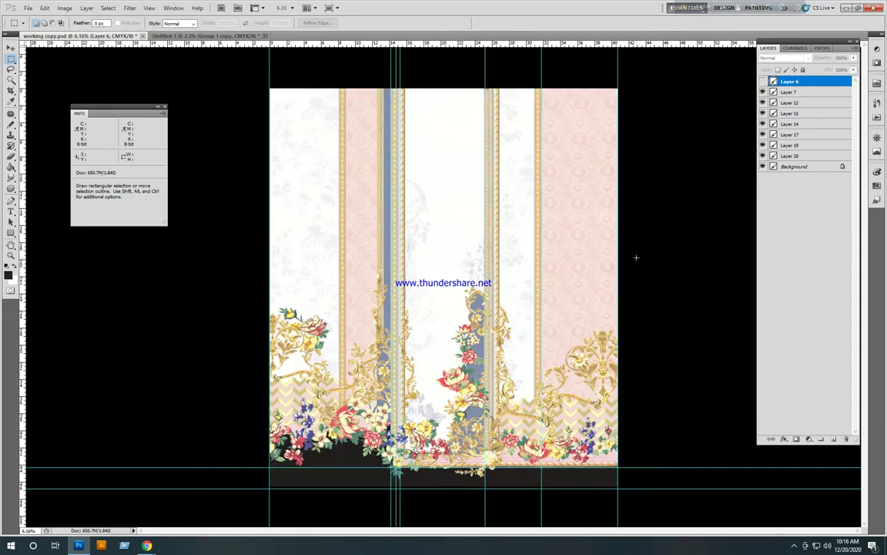
# - Show the Body spot channel over the artwork and look up the hex code of its ink colour
pyautogui.click(794, 48)
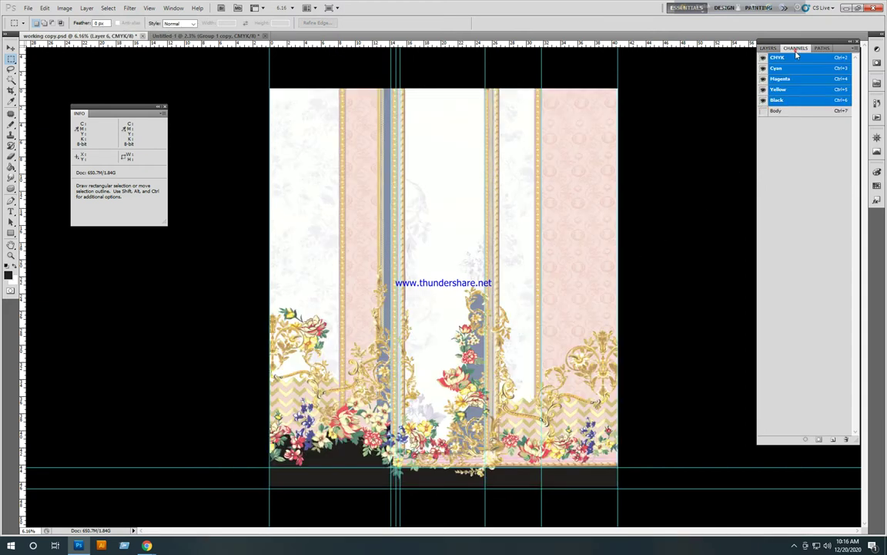
pyautogui.click(762, 111)
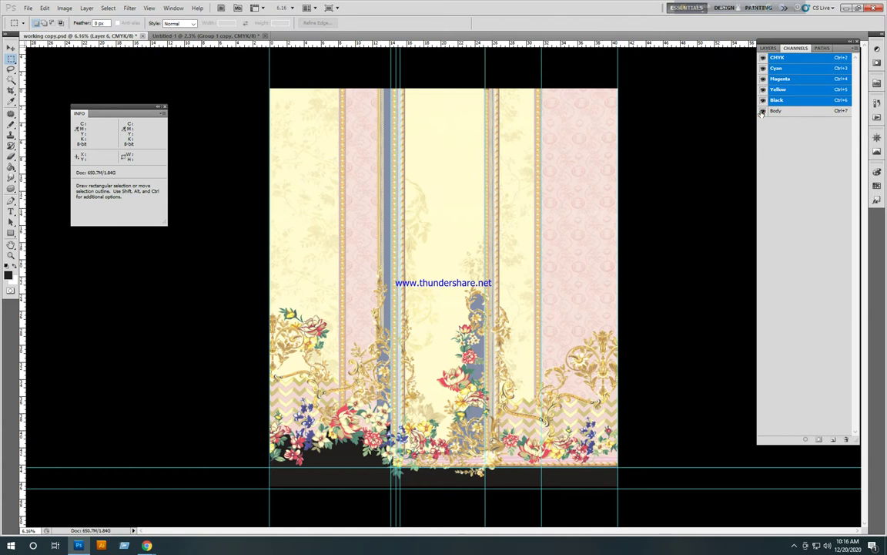
pyautogui.doubleClick(828, 111)
pyautogui.click(398, 203)
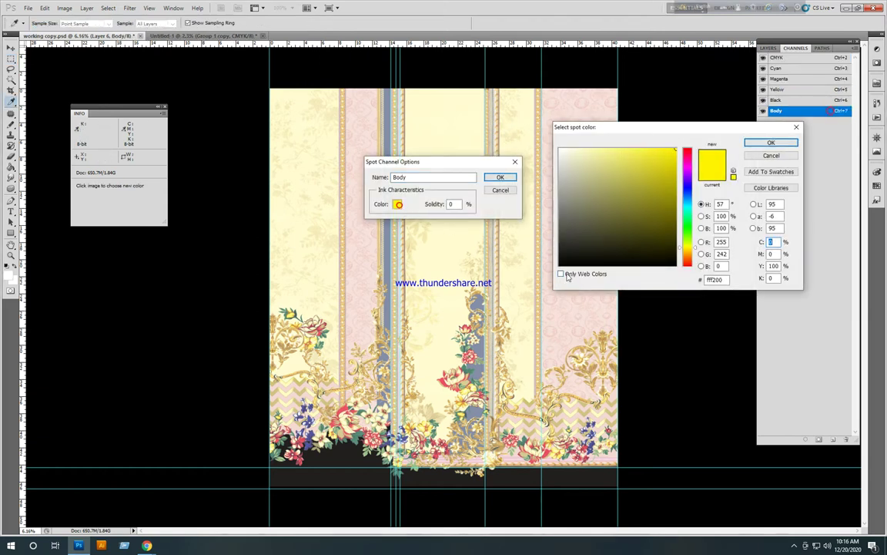
pyautogui.moveTo(726, 280); pyautogui.dragTo(618, 285)
pyautogui.press('Return')
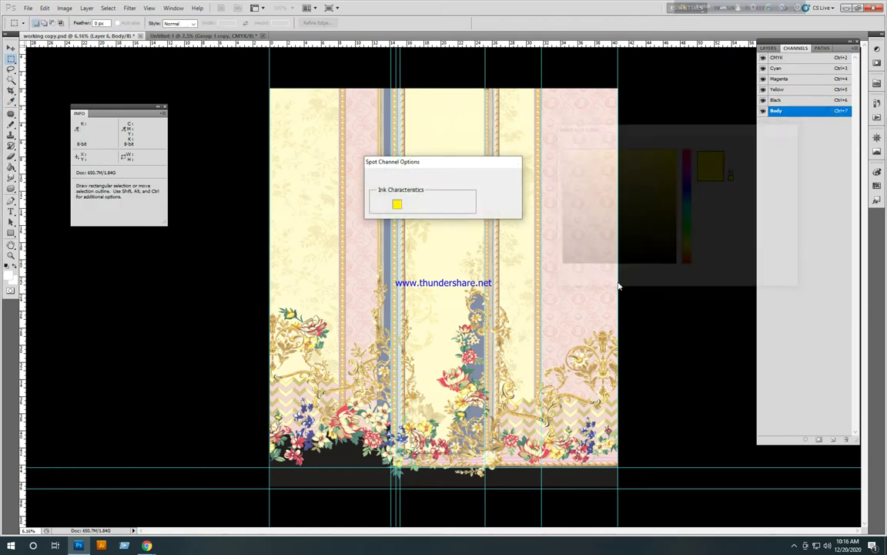
# - Return to the Untitled-1 document, outline the white area between the two middle bands with a rectangular selection, and clear it
pyautogui.click(185, 35)
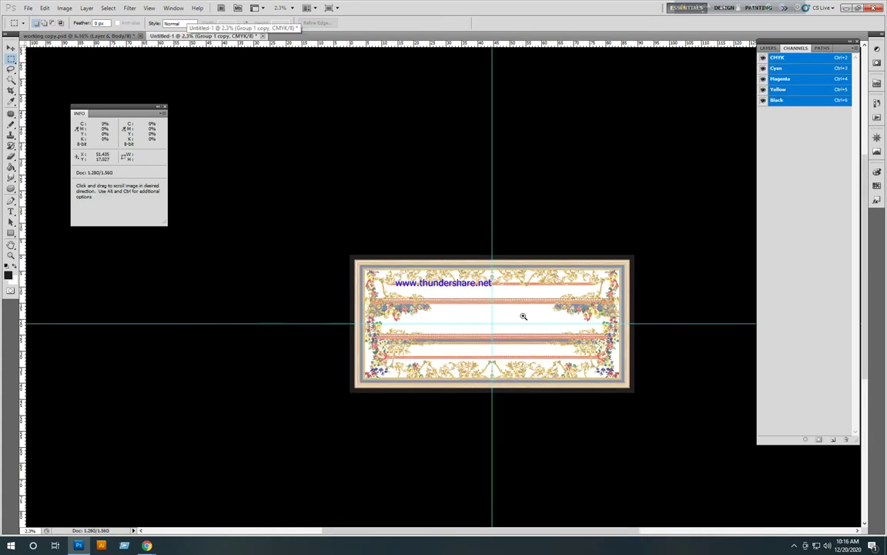
pyautogui.moveTo(518, 323); pyautogui.dragTo(495, 361)
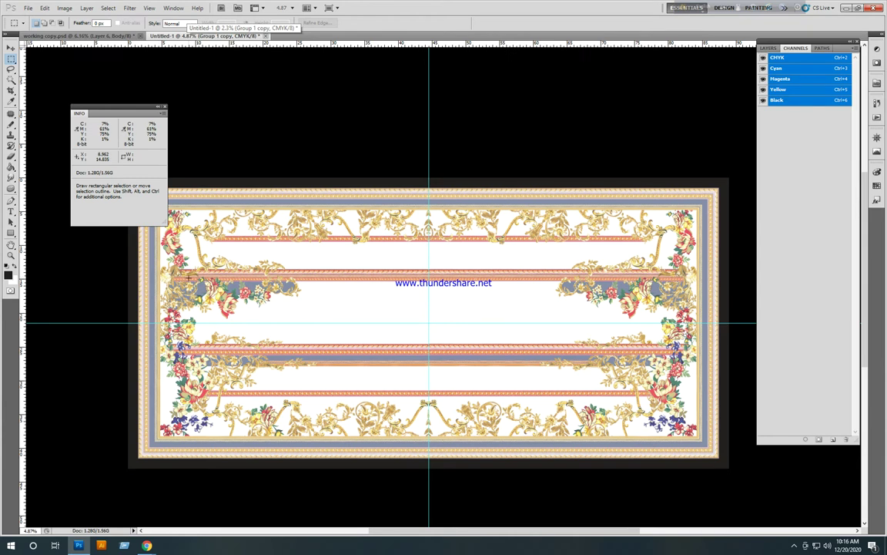
pyautogui.moveTo(175, 276); pyautogui.dragTo(672, 347)
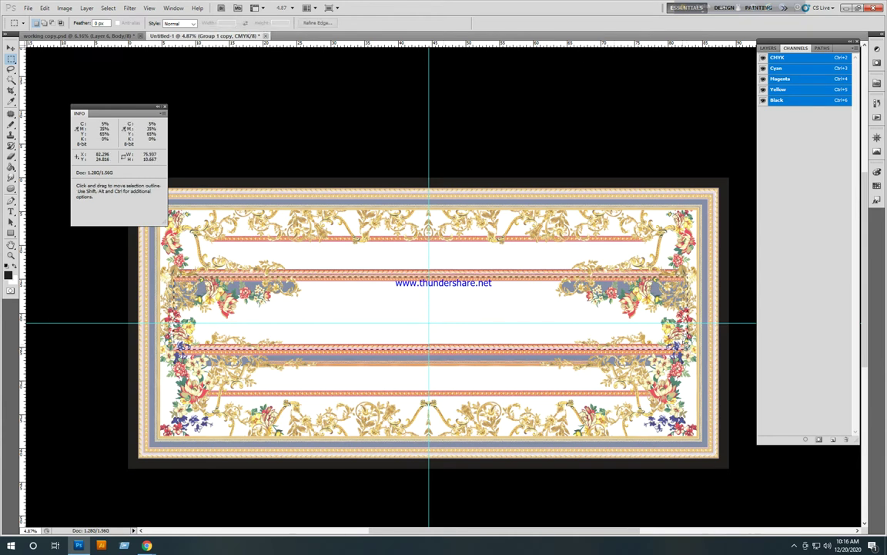
pyautogui.click(768, 48)
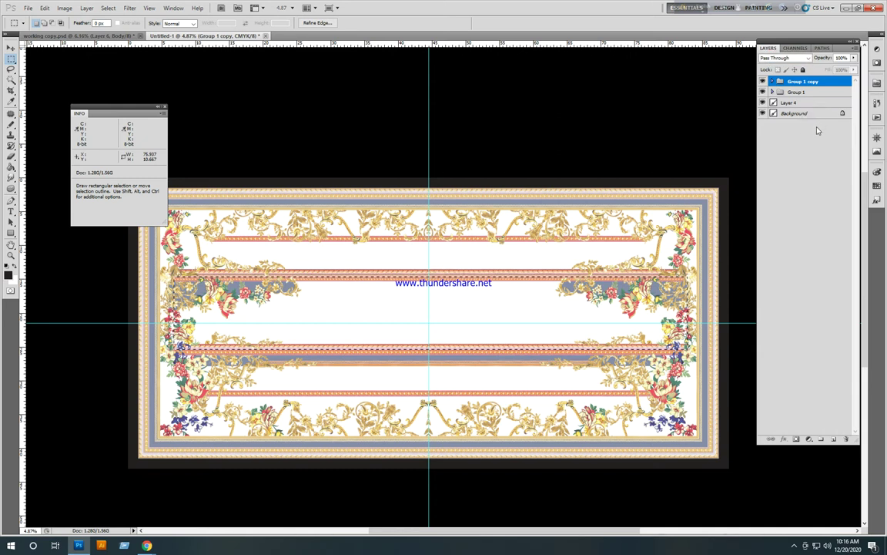
pyautogui.hotkey('ctrl', 'd')
# - Ungroup both Group 1 copy and Group 1 into their separate layers
pyautogui.hotkey('ctrl', 'shift', 'g')
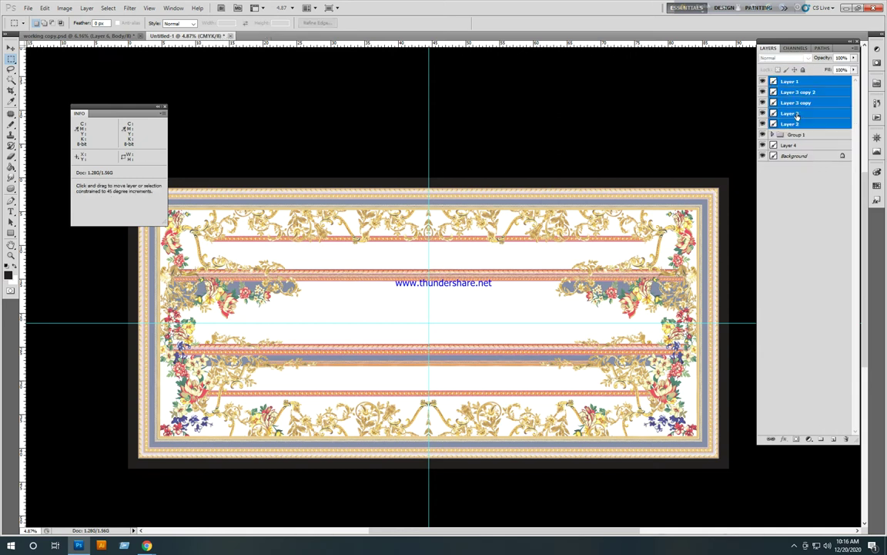
pyautogui.click(796, 133)
pyautogui.hotkey('ctrl', 'shift', 'g')
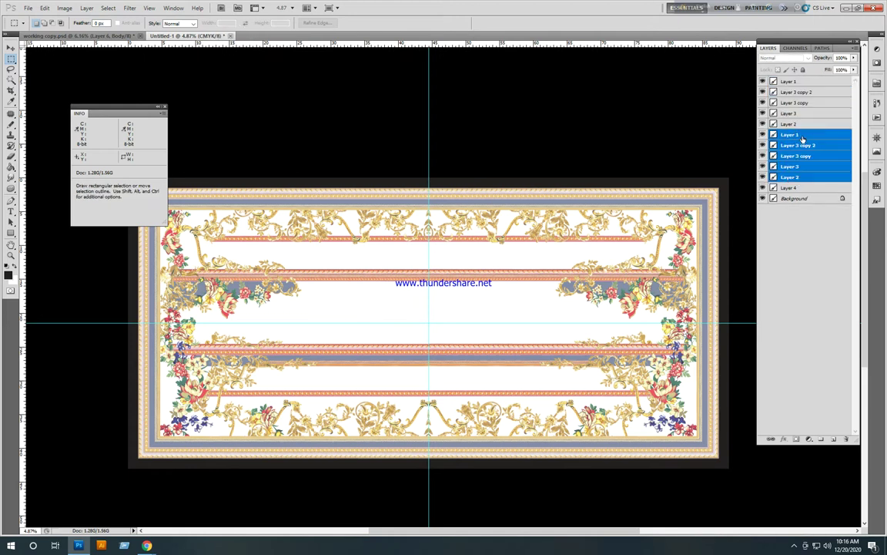
# - Merge each pair of identically named layers into one for Layer 1, Layer 3 copy 2 and Layer 3 copy
pyautogui.click(801, 135)
pyautogui.keyDown('ctrl'); pyautogui.click(797, 81); pyautogui.keyUp('ctrl')
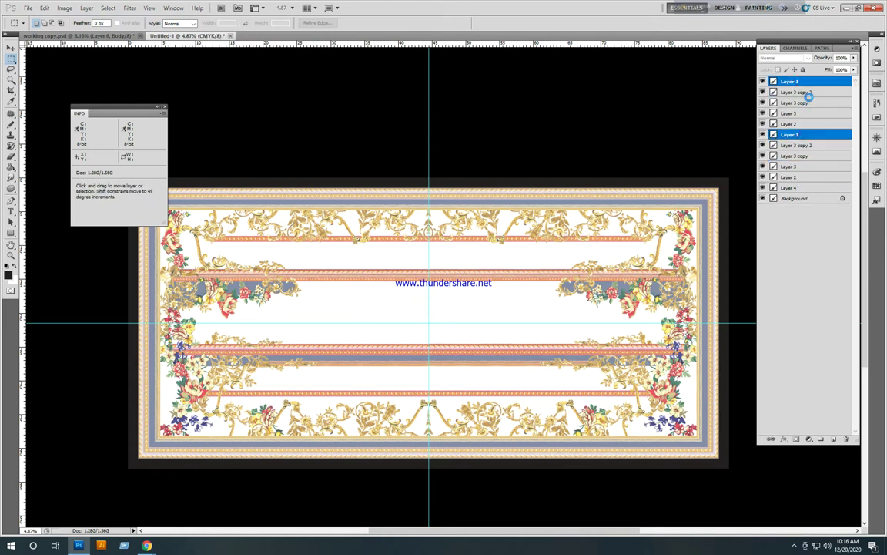
pyautogui.hotkey('ctrl', 'e')
pyautogui.click(809, 92)
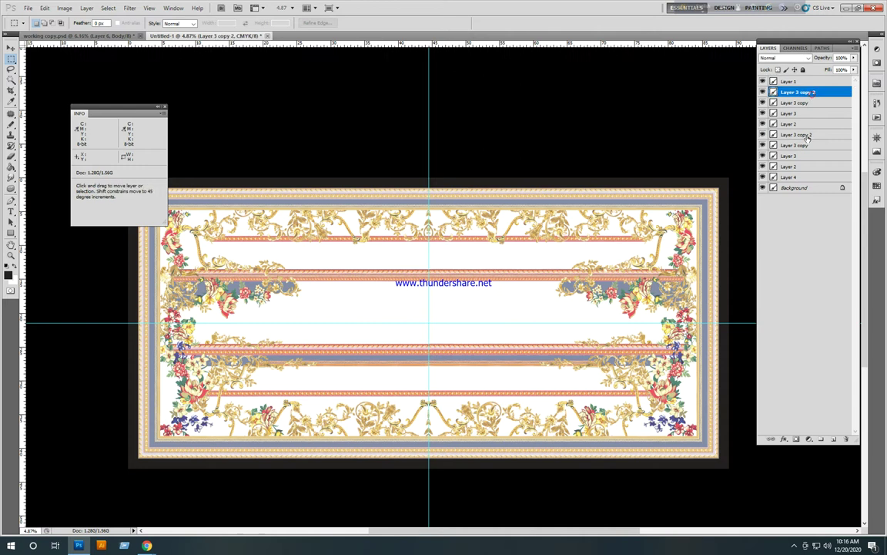
pyautogui.keyDown('ctrl'); pyautogui.click(805, 134); pyautogui.keyUp('ctrl')
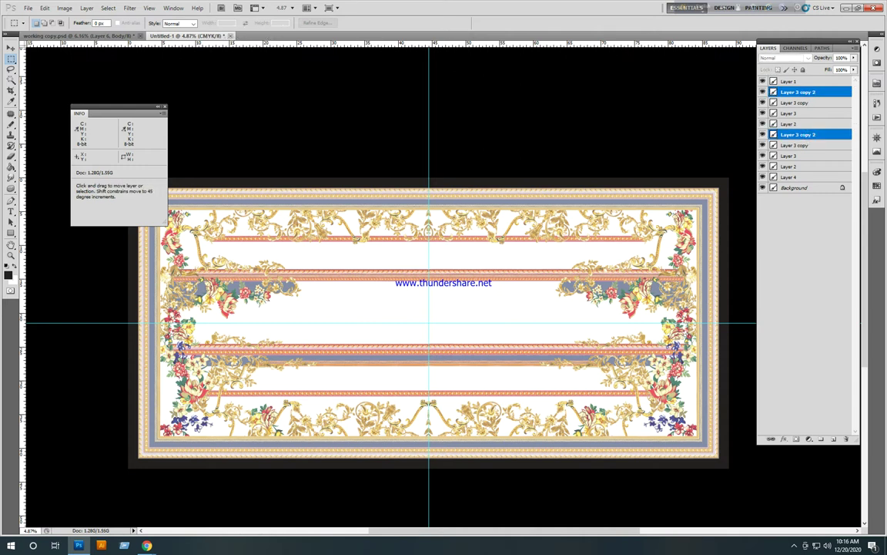
pyautogui.hotkey('ctrl', 'e')
pyautogui.click(801, 102)
pyautogui.keyDown('ctrl'); pyautogui.click(804, 136); pyautogui.keyUp('ctrl')
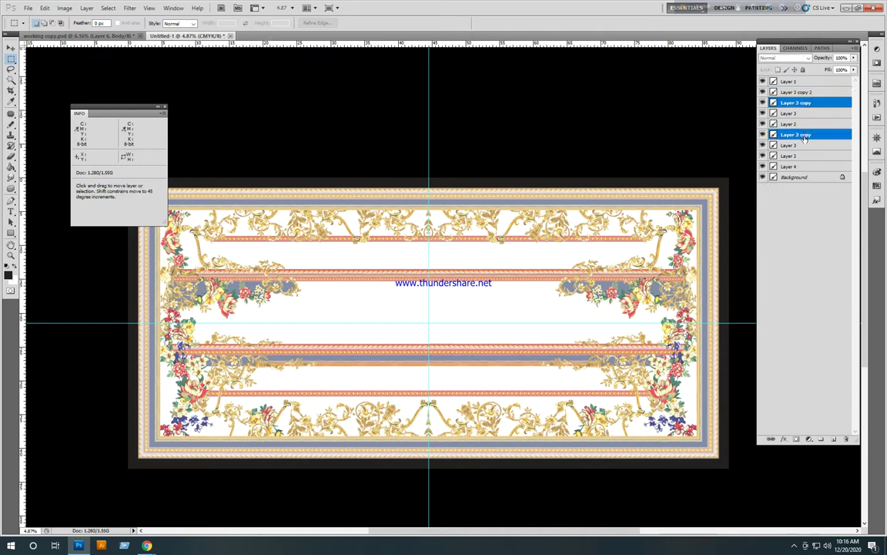
pyautogui.hotkey('ctrl', 'e')
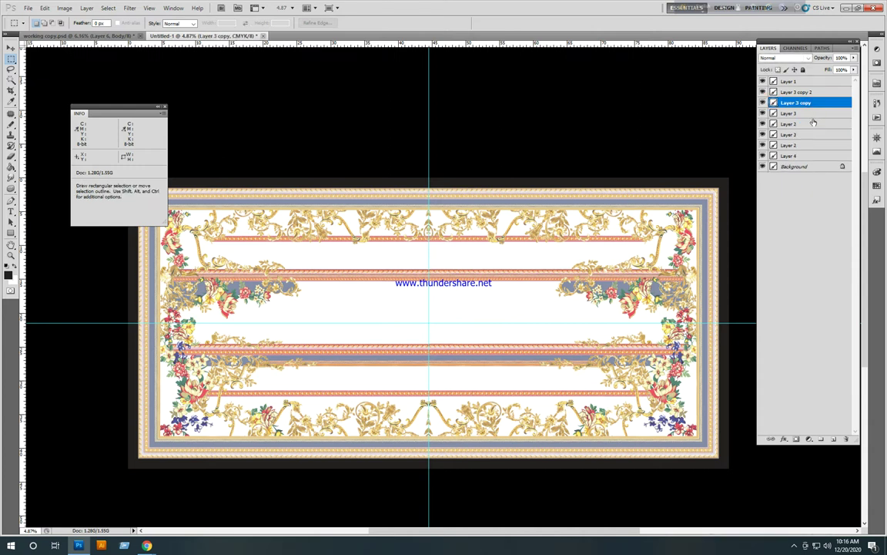
# - Check the ornament layers by toggling their visibility, and merge Layer 3 copy with Layer 3 copy 2
pyautogui.click(763, 114)
pyautogui.click(763, 113)
pyautogui.click(762, 103)
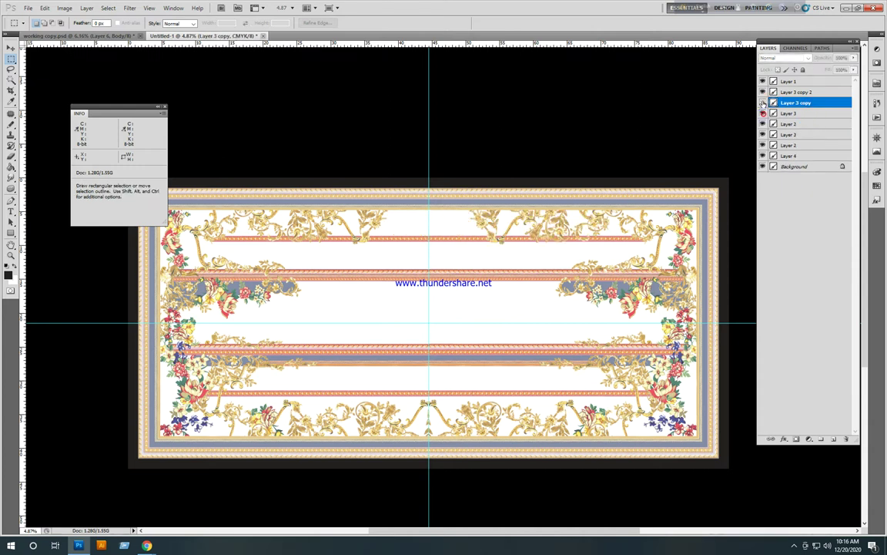
pyautogui.click(763, 103)
pyautogui.click(763, 103)
pyautogui.click(763, 103)
pyautogui.click(762, 103)
pyautogui.click(762, 103)
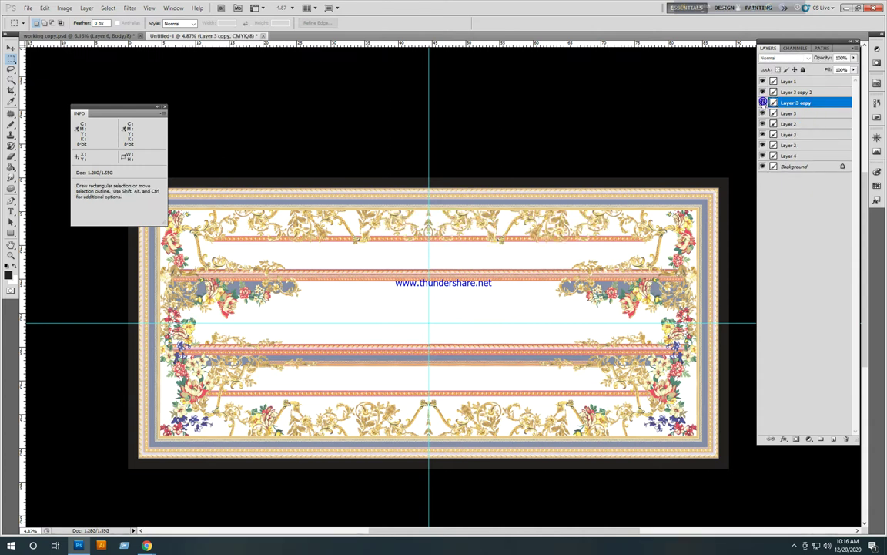
pyautogui.click(763, 91)
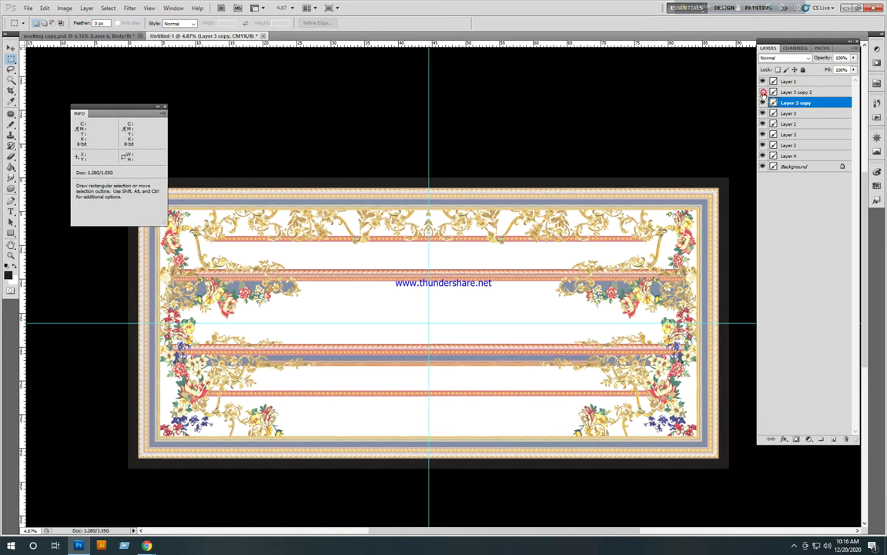
pyautogui.click(762, 92)
pyautogui.keyDown('ctrl'); pyautogui.click(803, 92); pyautogui.keyUp('ctrl')
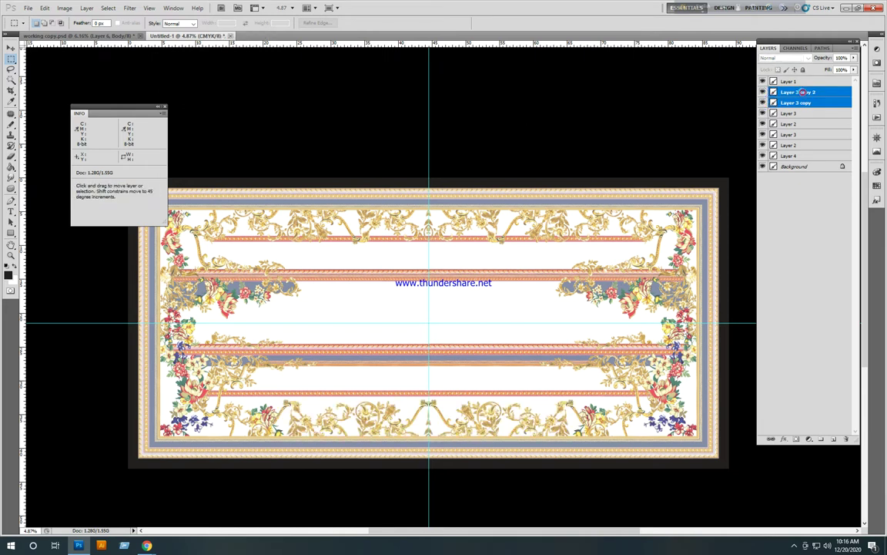
pyautogui.hotkey('ctrl', 'e')
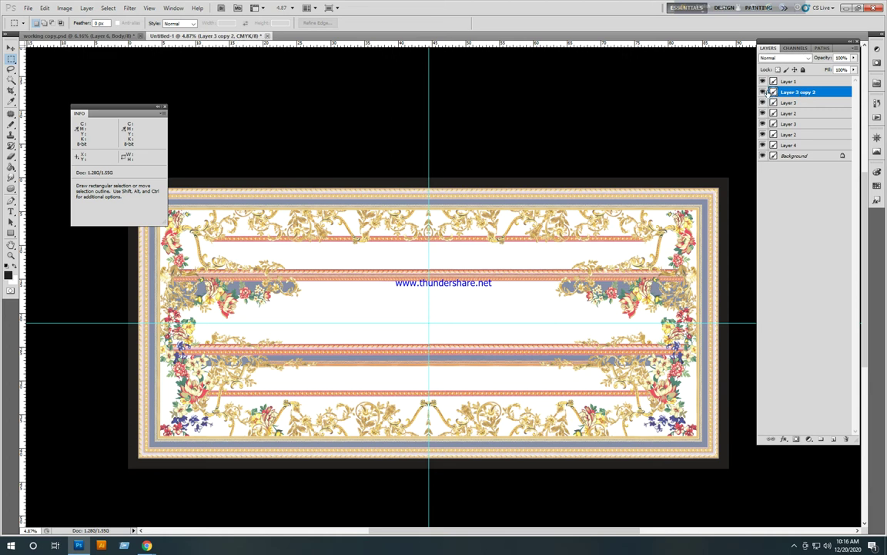
# - Merge Layer 3 copy 2 with both layers named Layer 3 into a single layer
pyautogui.click(762, 91)
pyautogui.click(763, 92)
pyautogui.keyDown('ctrl'); pyautogui.click(791, 103); pyautogui.keyUp('ctrl')
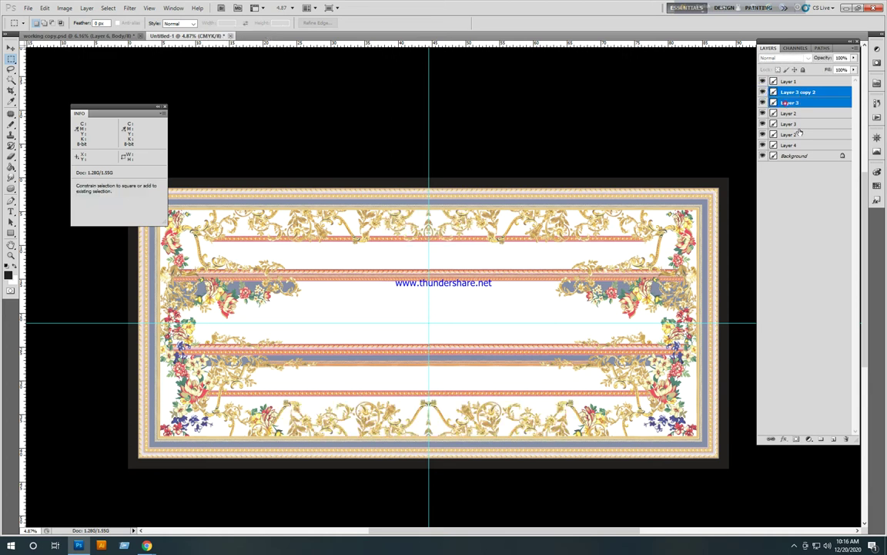
pyautogui.keyDown('ctrl'); pyautogui.click(801, 124); pyautogui.keyUp('ctrl')
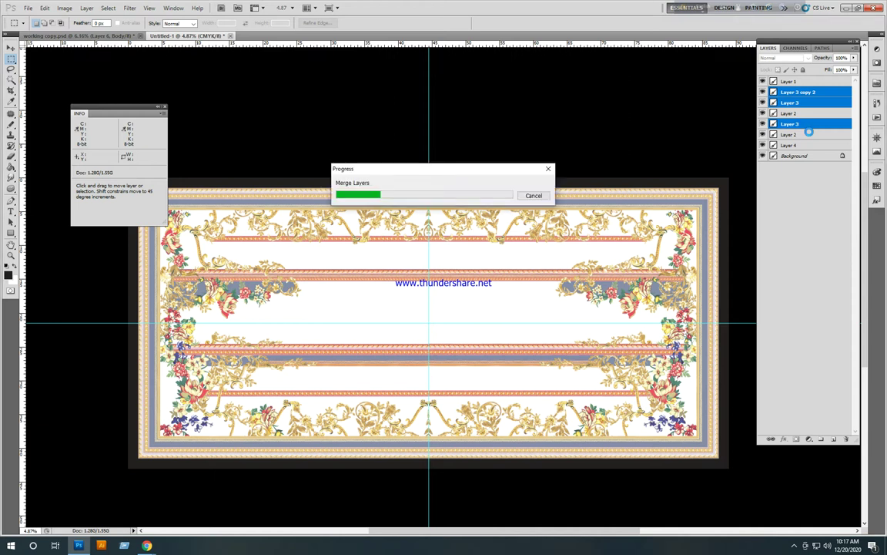
# - Check Layer 3 copy 2 and the upper Layer 2 by toggling their visibility, and merge the two Layer 2 layers
pyautogui.click(762, 92)
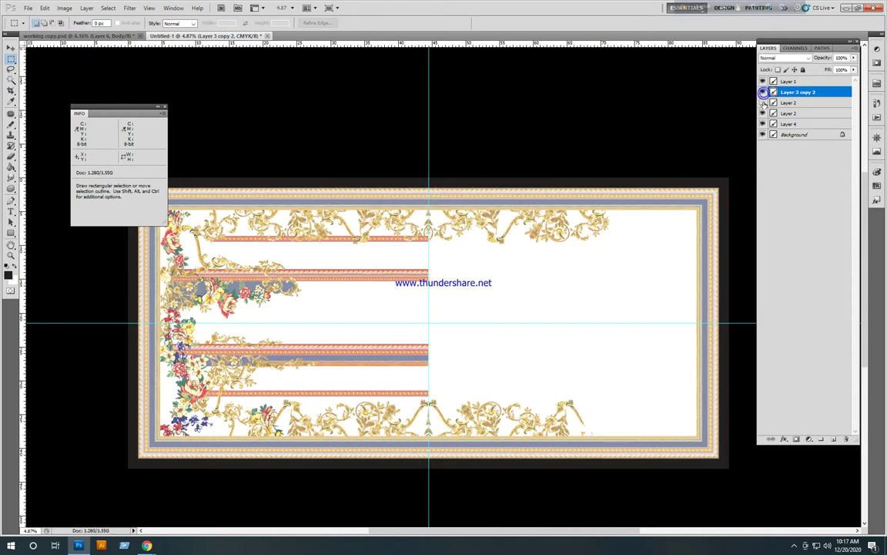
pyautogui.click(763, 93)
pyautogui.click(763, 93)
pyautogui.click(762, 102)
pyautogui.click(763, 102)
pyautogui.click(762, 102)
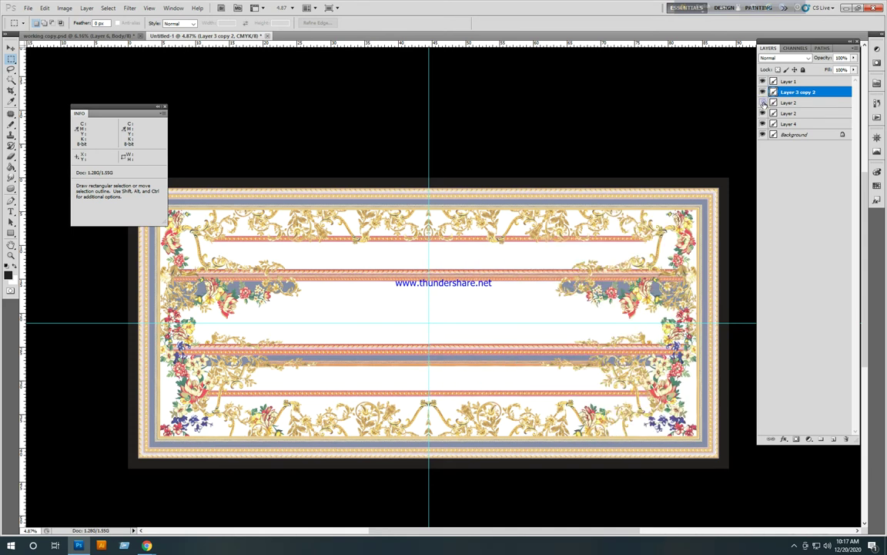
pyautogui.click(763, 102)
pyautogui.click(762, 102)
pyautogui.doubleClick(801, 104)
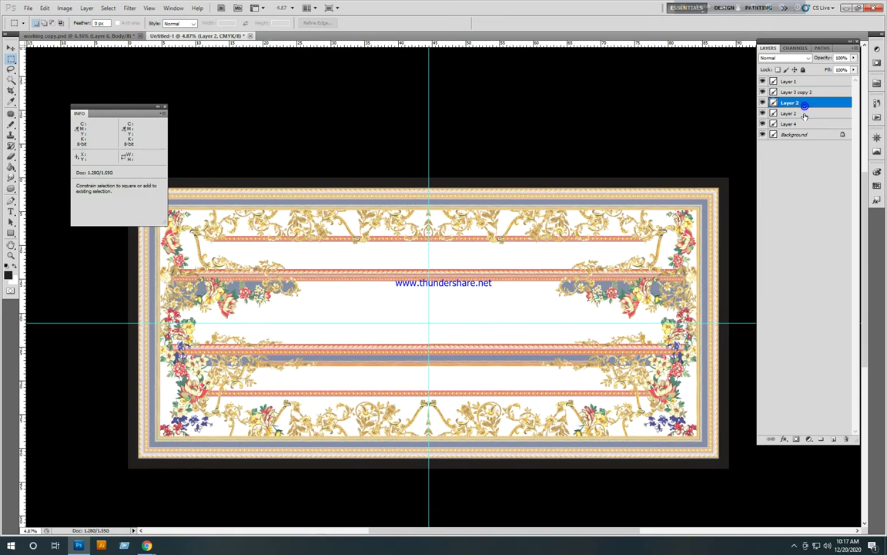
pyautogui.click(771, 268)
pyautogui.keyDown('ctrl'); pyautogui.click(789, 113); pyautogui.keyUp('ctrl')
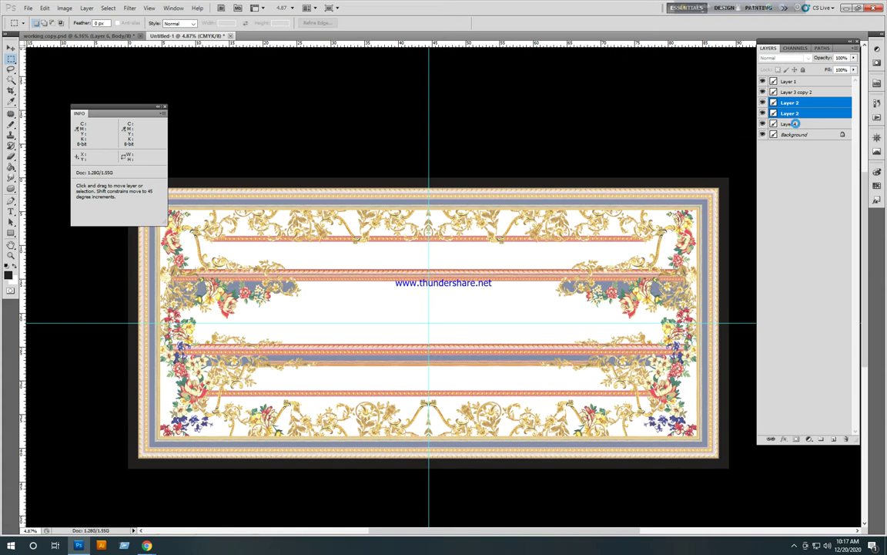
pyautogui.hotkey('ctrl', 'e')
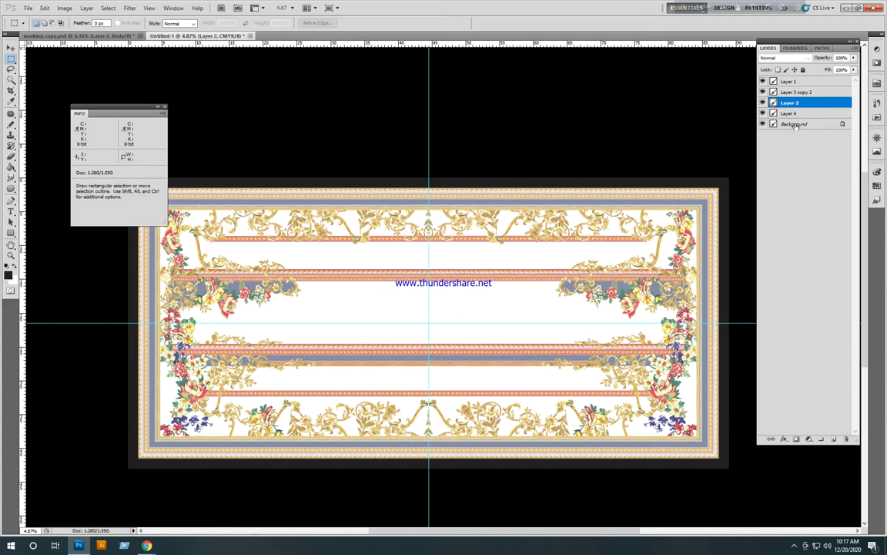
# - Examine what Layer 2, Layer 4 and Layer 1 contain by toggling their visibility
pyautogui.click(762, 103)
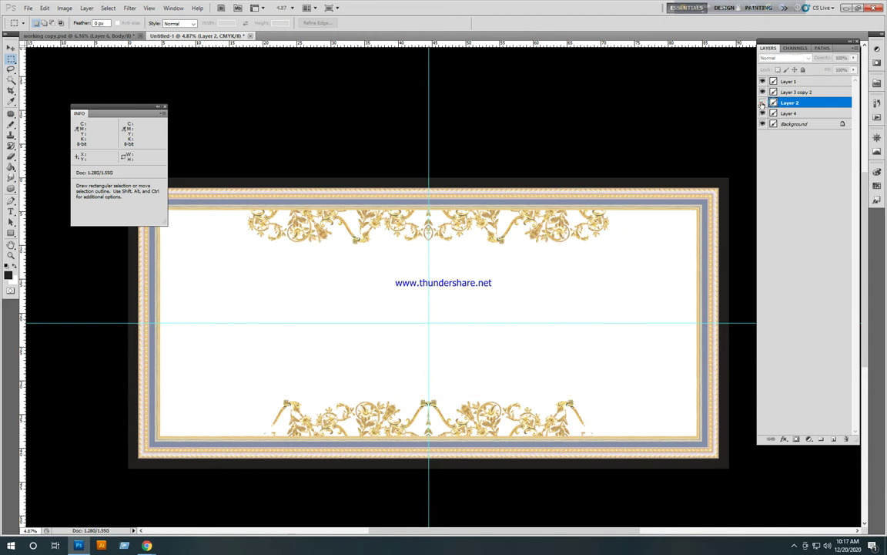
pyautogui.click(762, 102)
pyautogui.click(762, 102)
pyautogui.click(763, 102)
pyautogui.click(763, 113)
pyautogui.click(762, 114)
pyautogui.click(763, 114)
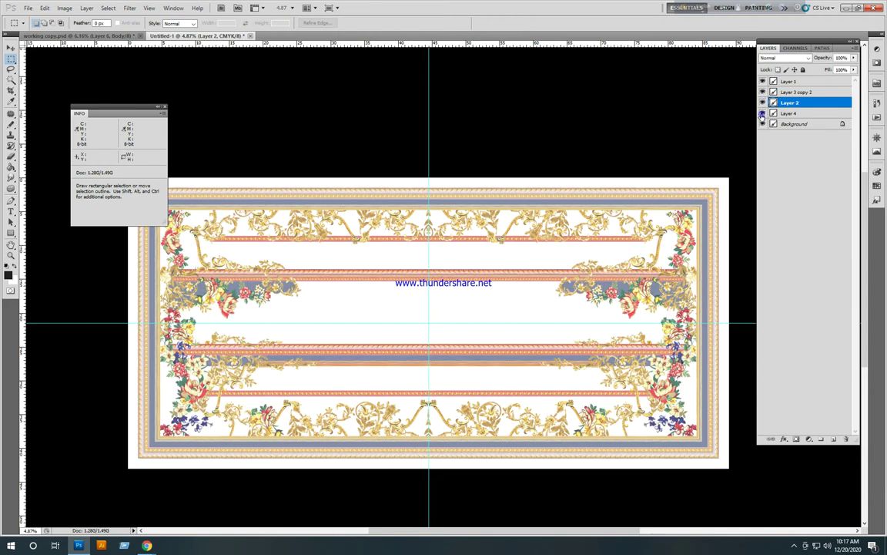
pyautogui.click(762, 114)
pyautogui.click(762, 81)
pyautogui.click(761, 81)
# - Compare Layer 3 copy 2 with Layer 2 by hiding and showing them, and merge the two layers
pyautogui.click(762, 91)
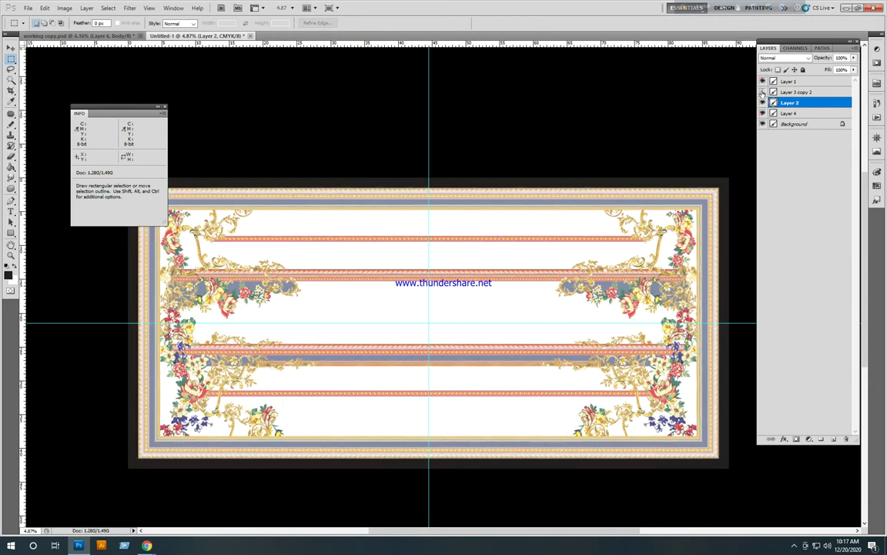
pyautogui.click(762, 103)
pyautogui.click(762, 103)
pyautogui.click(762, 92)
pyautogui.keyDown('shift'); pyautogui.click(797, 92); pyautogui.keyUp('shift')
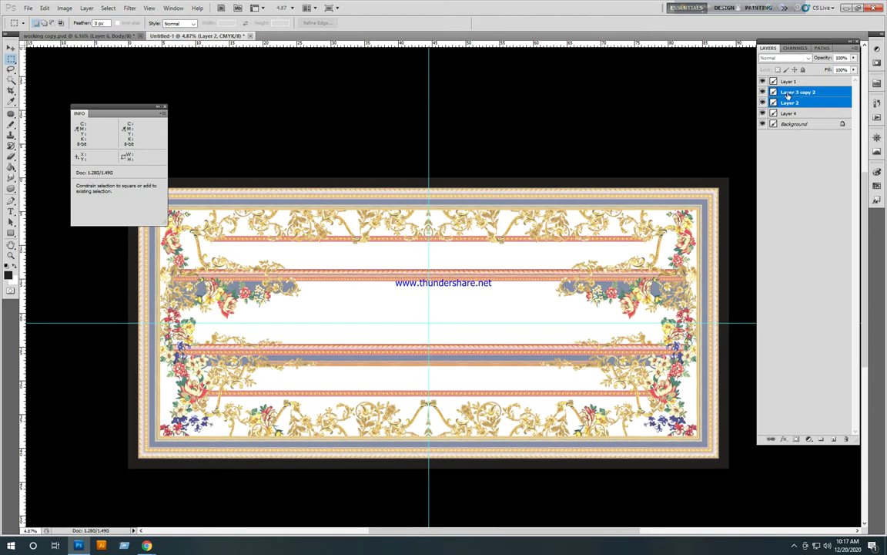
pyautogui.press('v')
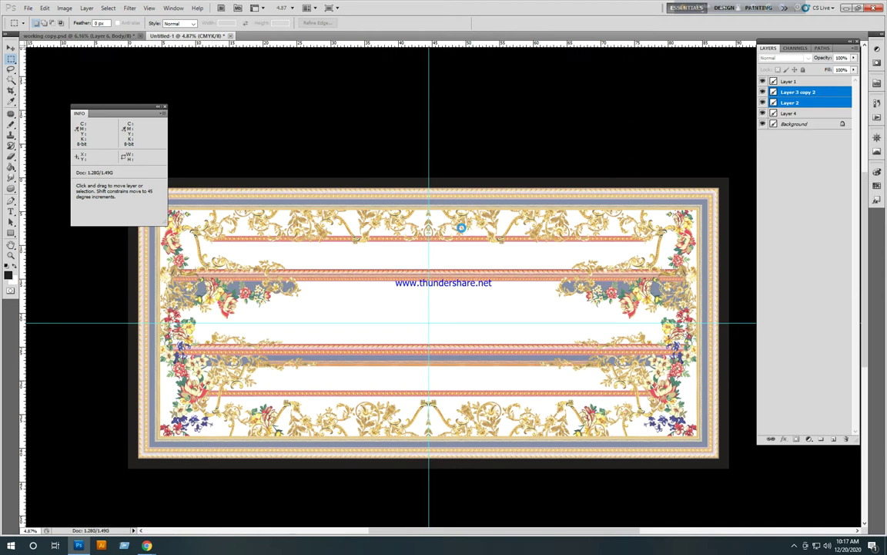
pyautogui.hotkey('ctrl', 'e')
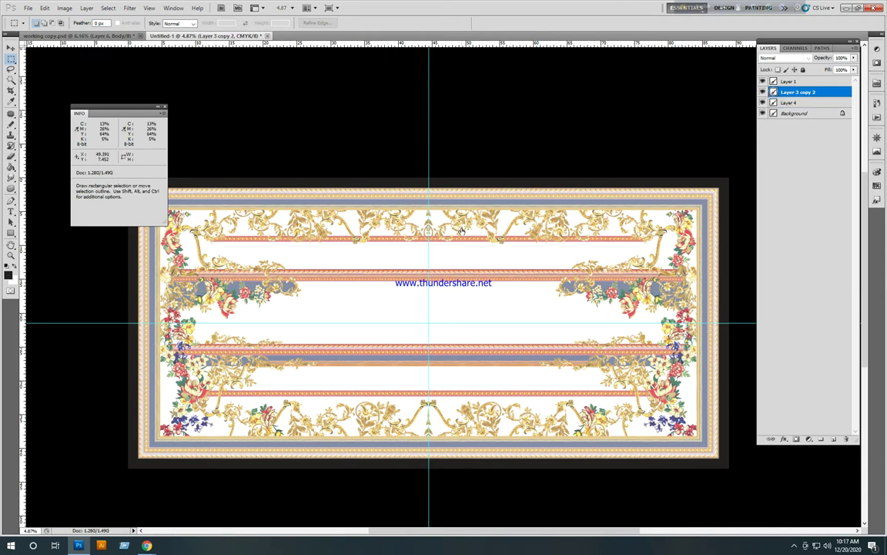
# - Check Layer 3 copy 2 and Layer 4 by toggling their visibility, and merge them into one layer
pyautogui.click(763, 92)
pyautogui.click(762, 92)
pyautogui.click(763, 91)
pyautogui.click(762, 92)
pyautogui.click(762, 92)
pyautogui.click(763, 92)
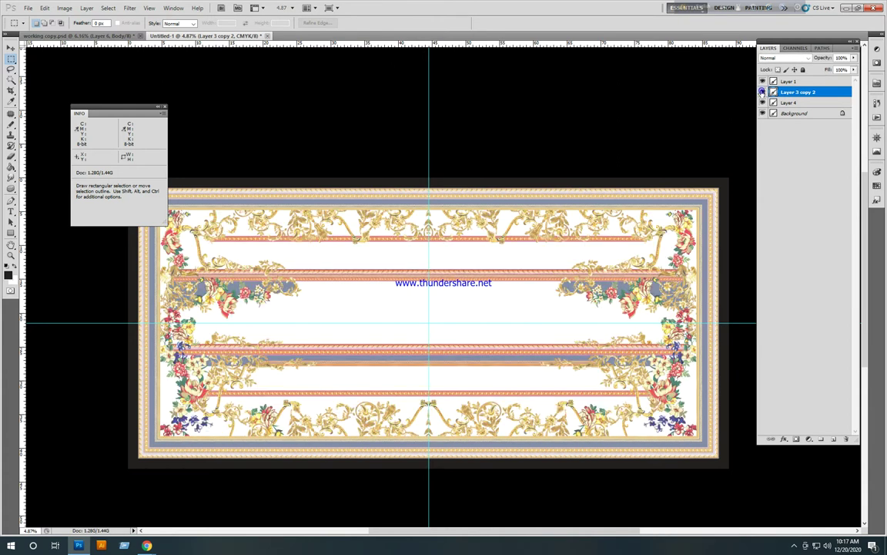
pyautogui.click(762, 103)
pyautogui.click(763, 102)
pyautogui.click(763, 102)
pyautogui.click(762, 103)
pyautogui.keyDown('shift'); pyautogui.click(773, 102); pyautogui.keyUp('shift')
pyautogui.hotkey('ctrl', 'e')
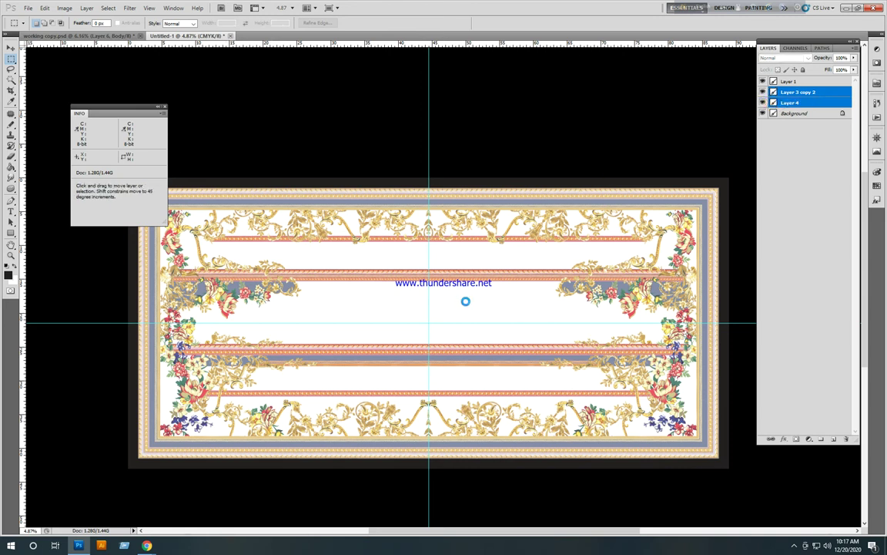
# - Check the frame and ornament layers by toggling their visibility, and merge Layer 1 with Layer 3 copy 2
pyautogui.click(762, 91)
pyautogui.click(763, 81)
pyautogui.click(763, 81)
pyautogui.click(762, 81)
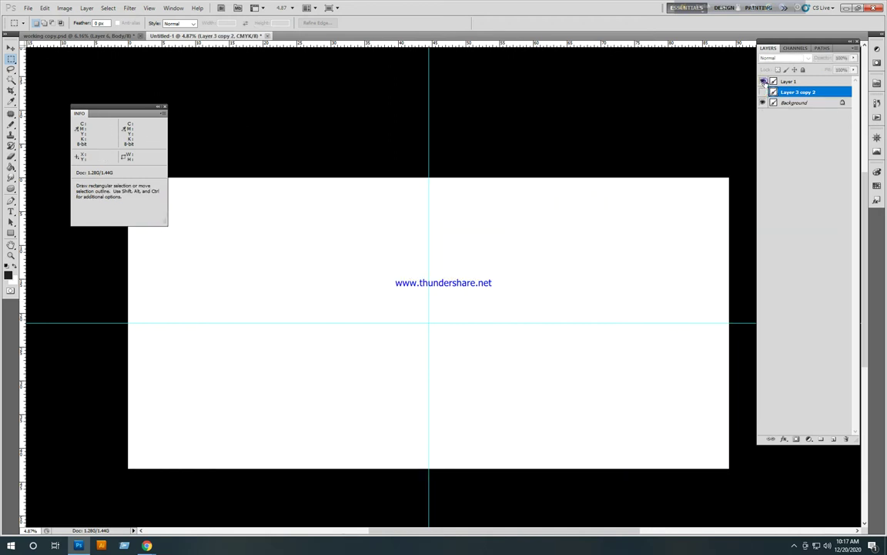
pyautogui.click(763, 81)
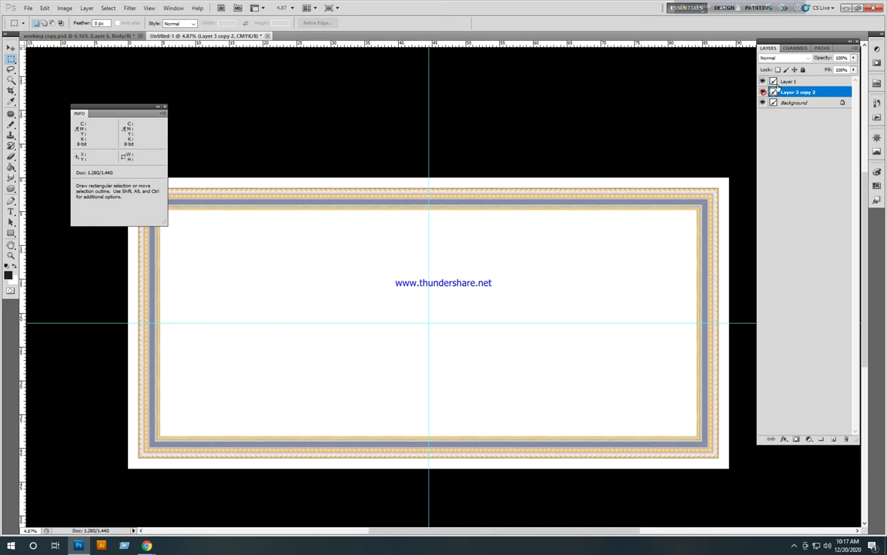
pyautogui.click(763, 92)
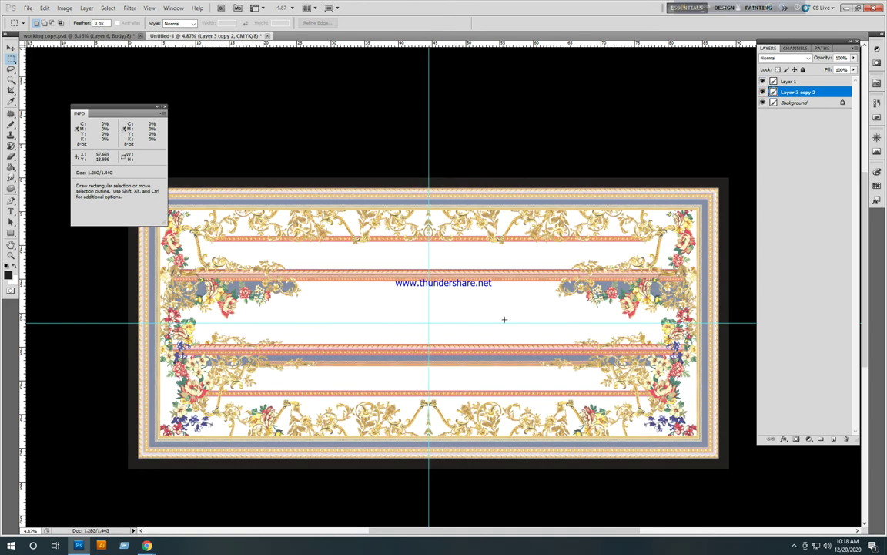
pyautogui.keyDown('ctrl'); pyautogui.click(789, 81); pyautogui.keyUp('ctrl')
pyautogui.press('v')
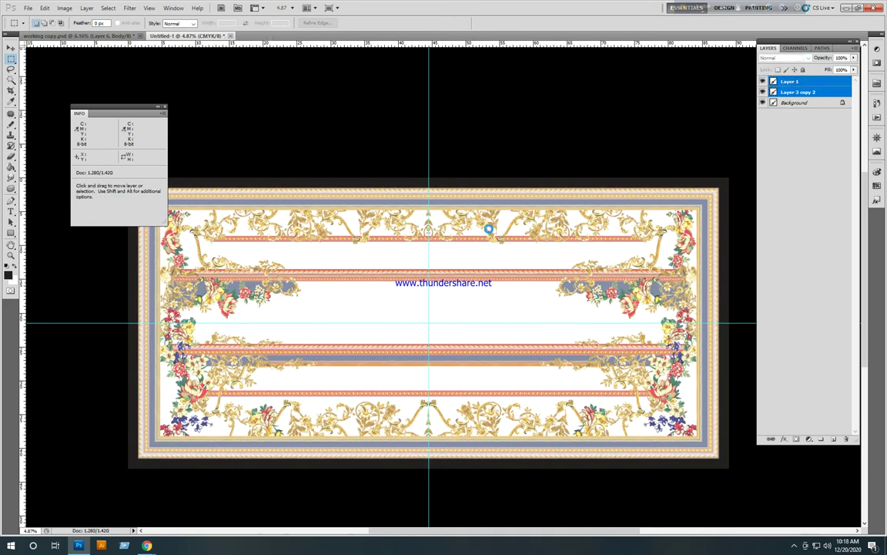
pyautogui.hotkey('ctrl', 'e')
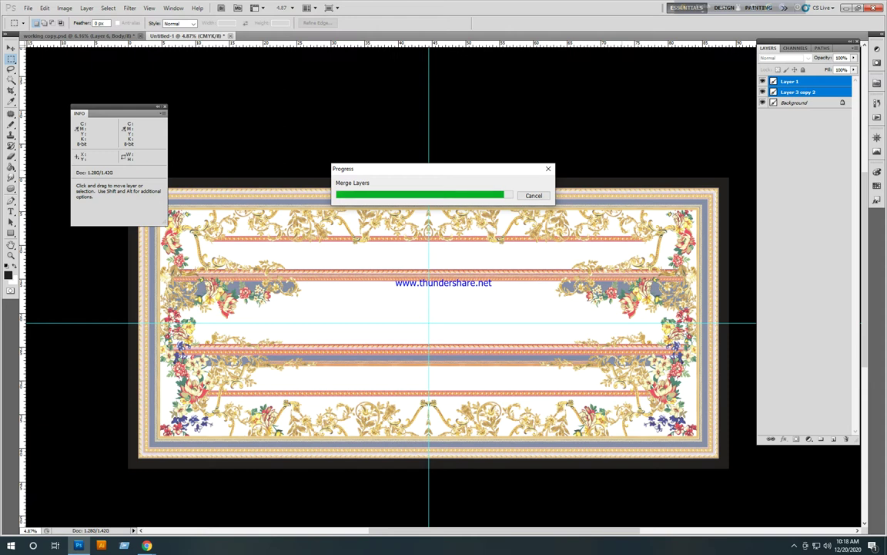
# - Add a new layer beneath Layer 1 and make a rectangular selection, about 77.9 by 11.6, spanning the area between the two middle bands
pyautogui.click(761, 82)
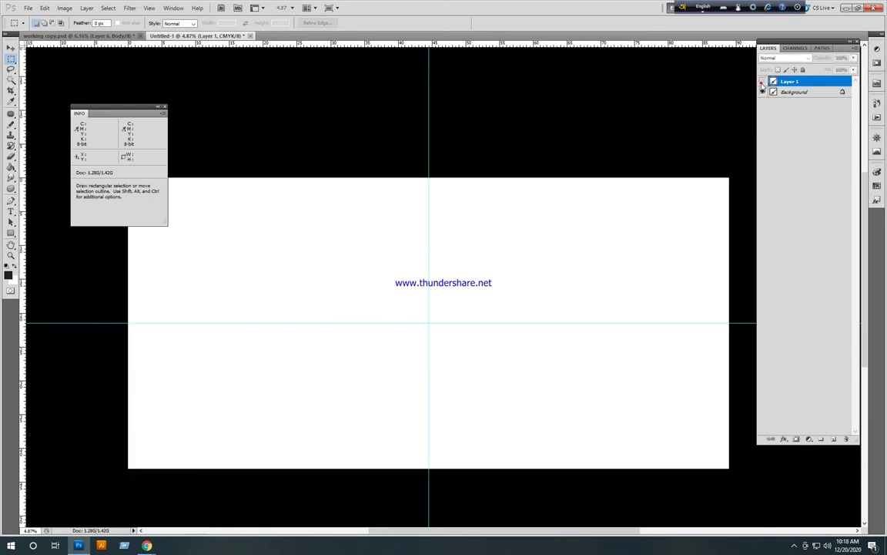
pyautogui.click(762, 84)
pyautogui.click(836, 439)
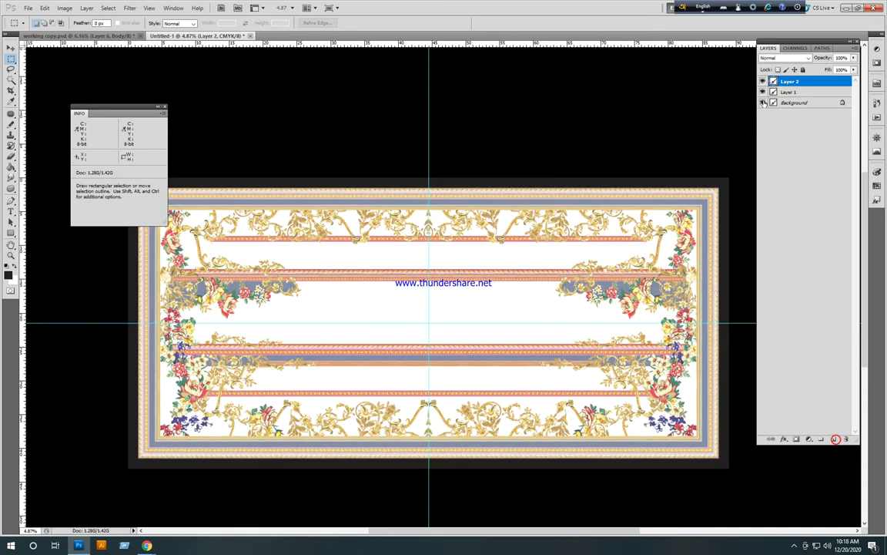
pyautogui.moveTo(795, 87); pyautogui.dragTo(794, 99)
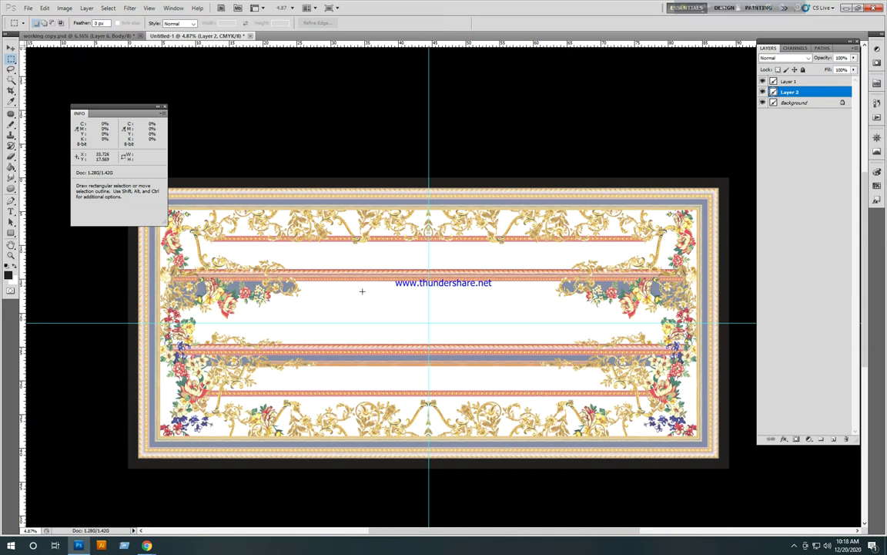
pyautogui.moveTo(178, 274); pyautogui.dragTo(568, 332)
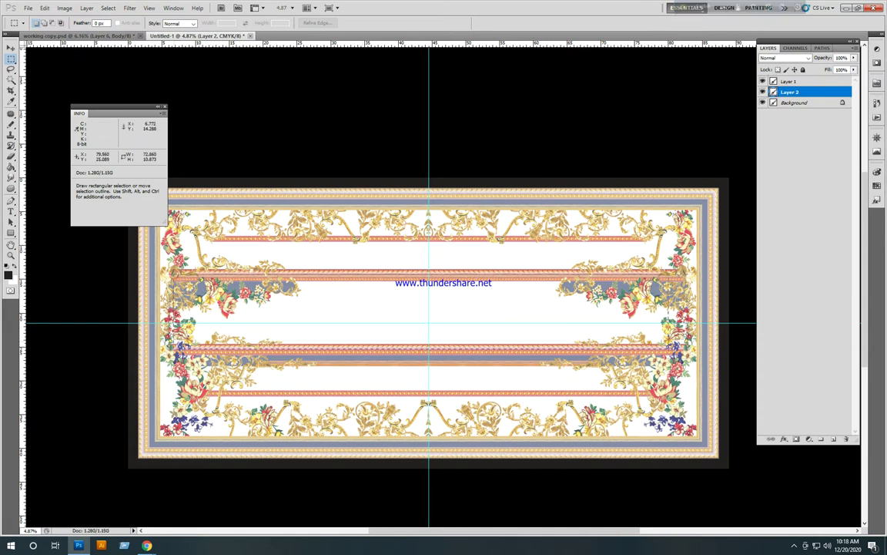
pyautogui.moveTo(700, 353); pyautogui.dragTo(701, 354)
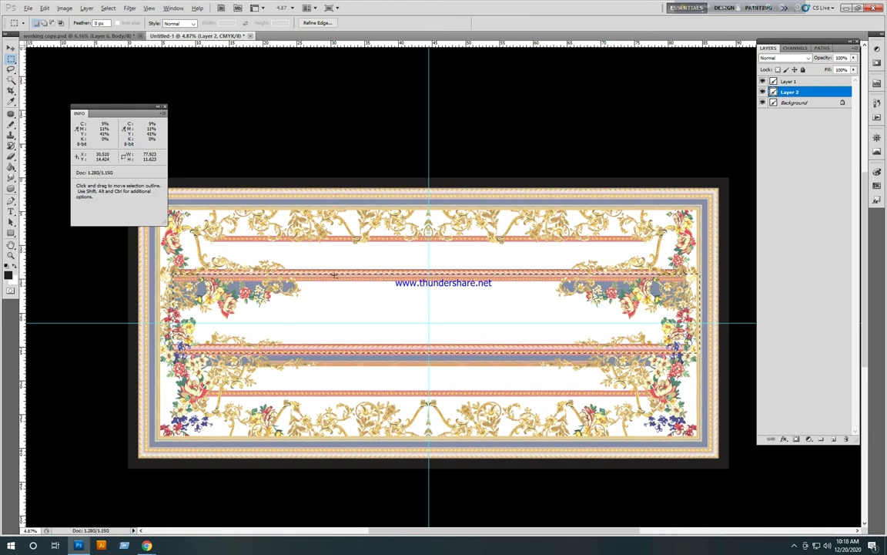
# - Set the foreground colour to yellow fff000 and fill the selected centre area with it
pyautogui.press('i')
pyautogui.click(8, 274)
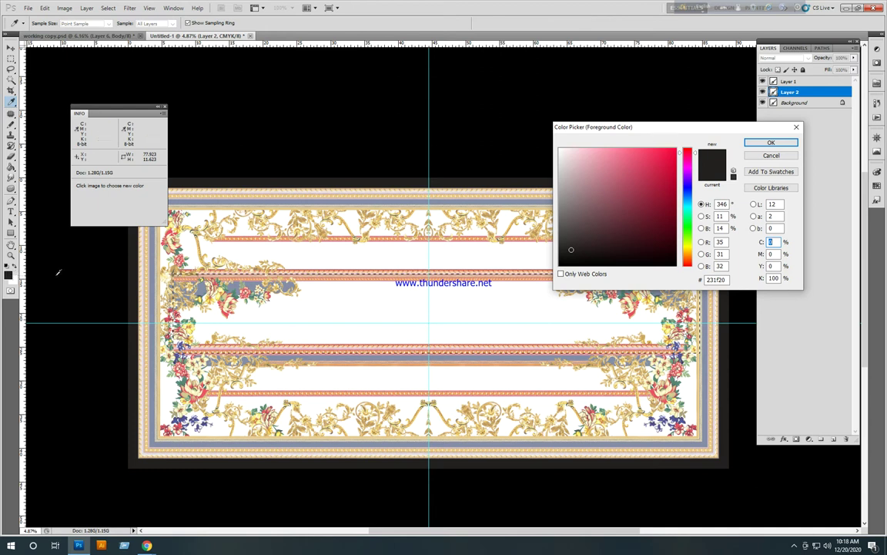
pyautogui.moveTo(726, 281); pyautogui.dragTo(685, 287)
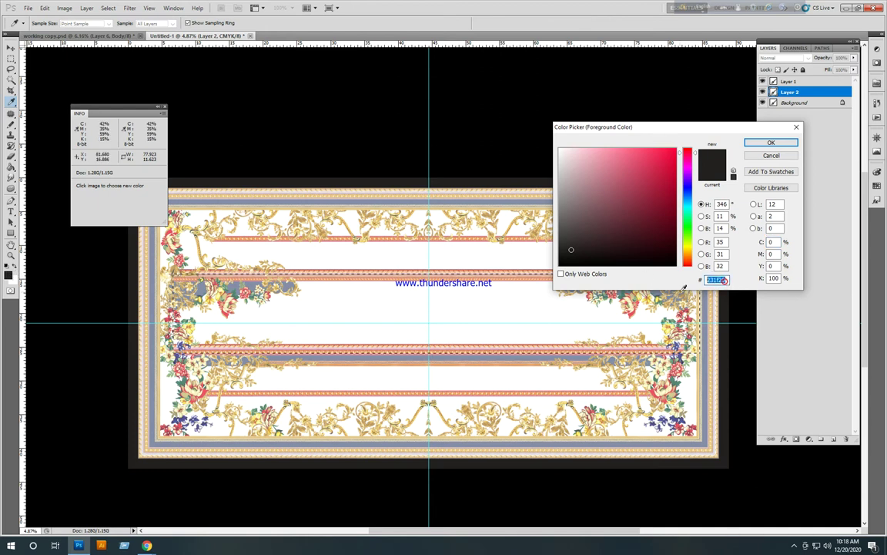
pyautogui.write('fff000')
pyautogui.press('Return')
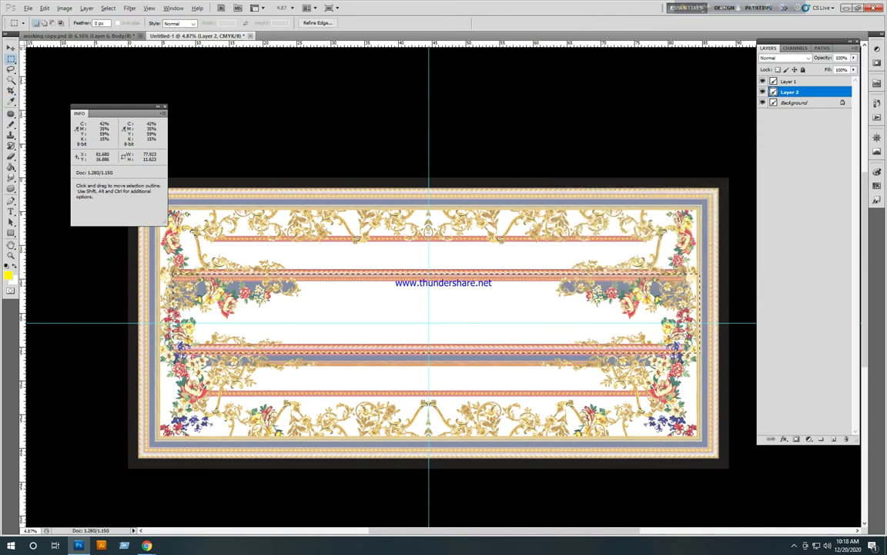
pyautogui.hotkey('alt', 'BackSpace')
# - Change the foreground colour to the lighter yellow fffa9e and refill the selected centre area
pyautogui.press('i')
pyautogui.click(8, 274)
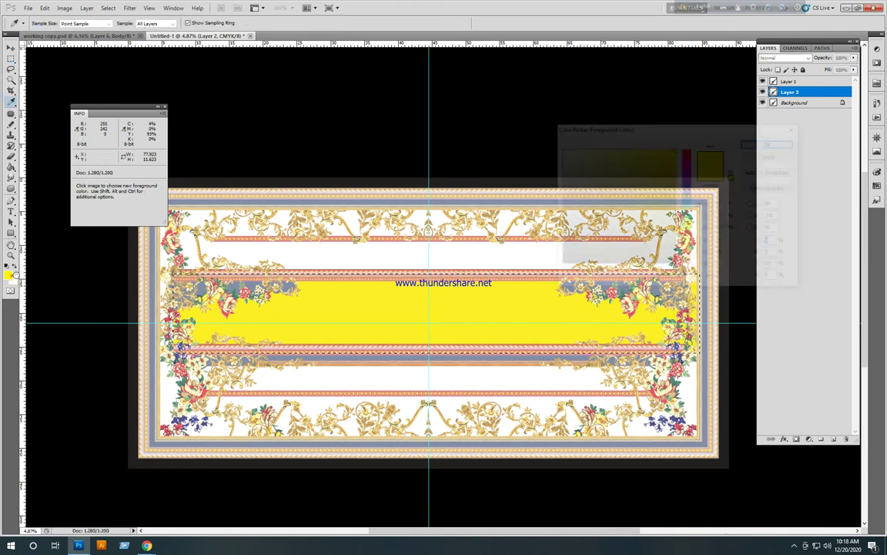
pyautogui.click(620, 159)
pyautogui.press('Return')
pyautogui.press('m')
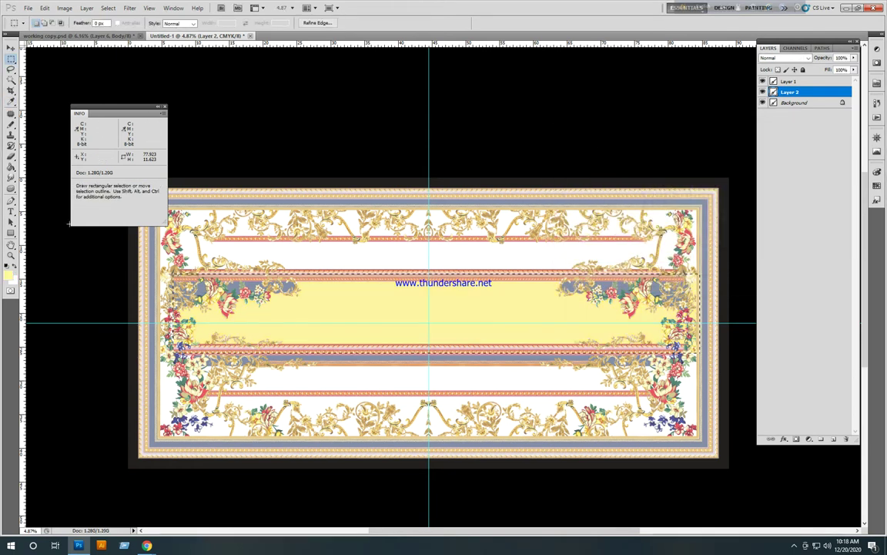
# - Choose a still paler tint of the same yellow as the foreground colour
pyautogui.click(11, 101)
pyautogui.click(9, 275)
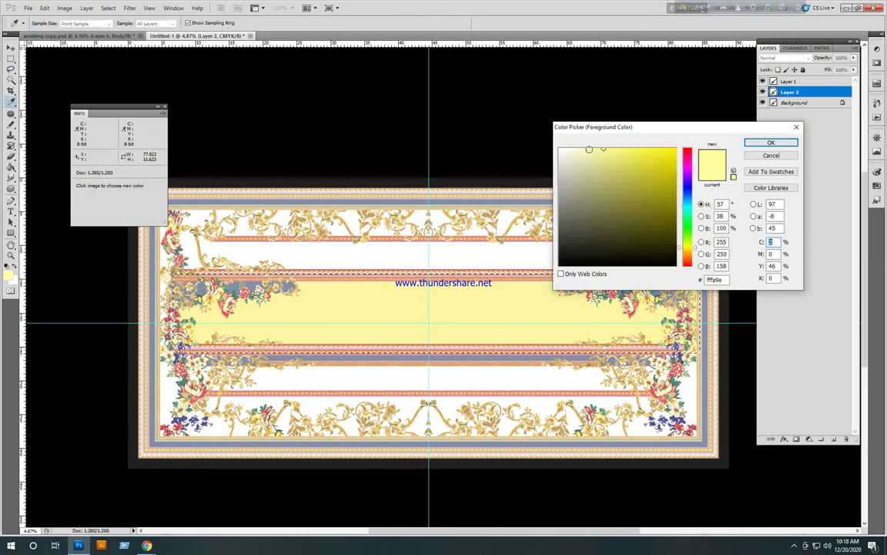
pyautogui.click(592, 150)
pyautogui.press('Return')
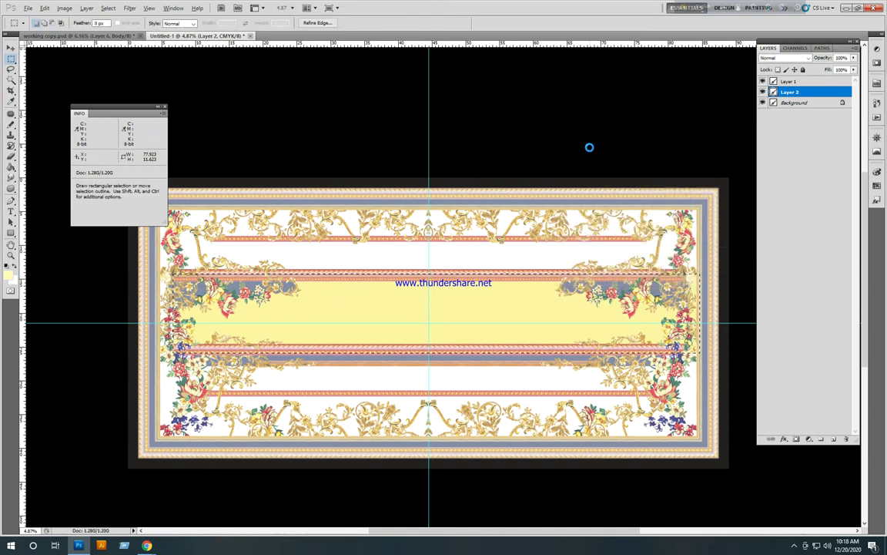
# - Switch to working copy.psd and examine its cream and pink patterned stripes
pyautogui.click(130, 36)
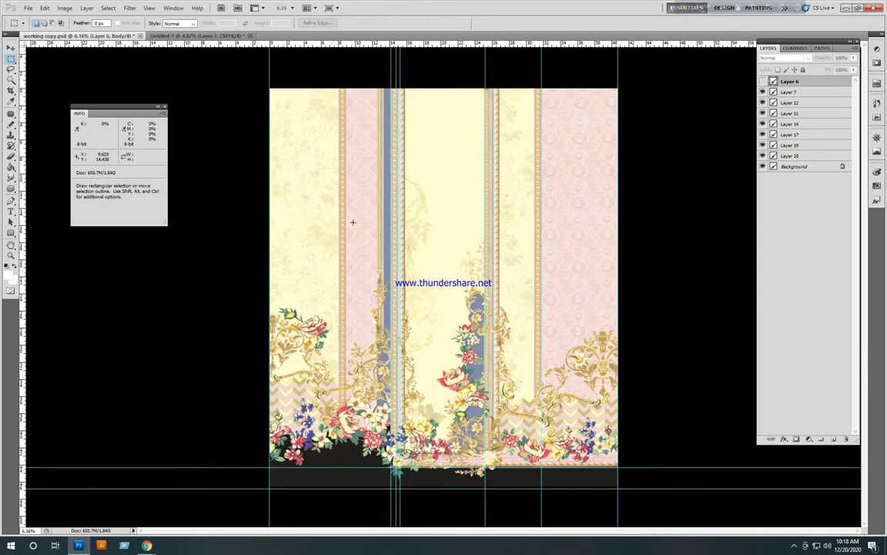
pyautogui.hotkey('ctrl', 'space')
pyautogui.moveTo(367, 232)
pyautogui.mouseDown()
pyautogui.moveTo(479, 309)
pyautogui.moveTo(399, 192)
pyautogui.mouseUp()
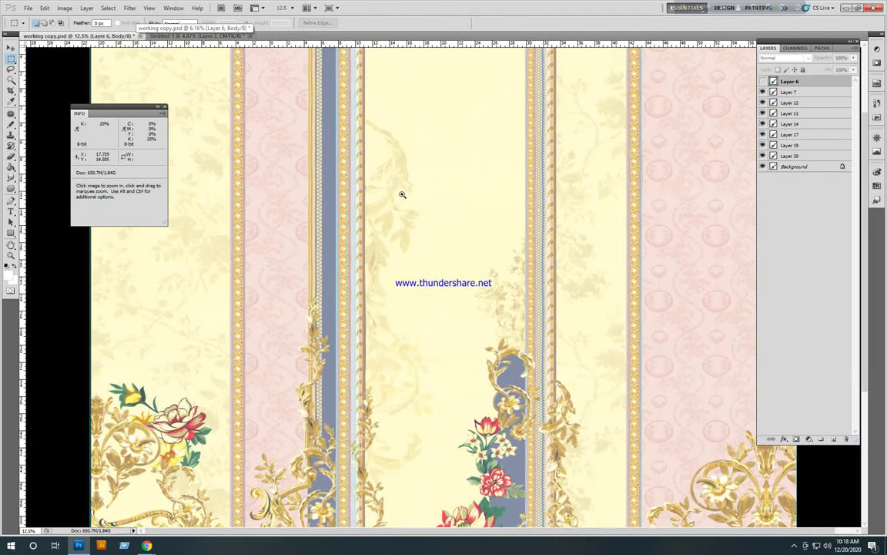
pyautogui.press('h')
pyautogui.press('f')
pyautogui.moveTo(631, 238); pyautogui.dragTo(362, 250)
pyautogui.hotkey('ctrl', 'space')
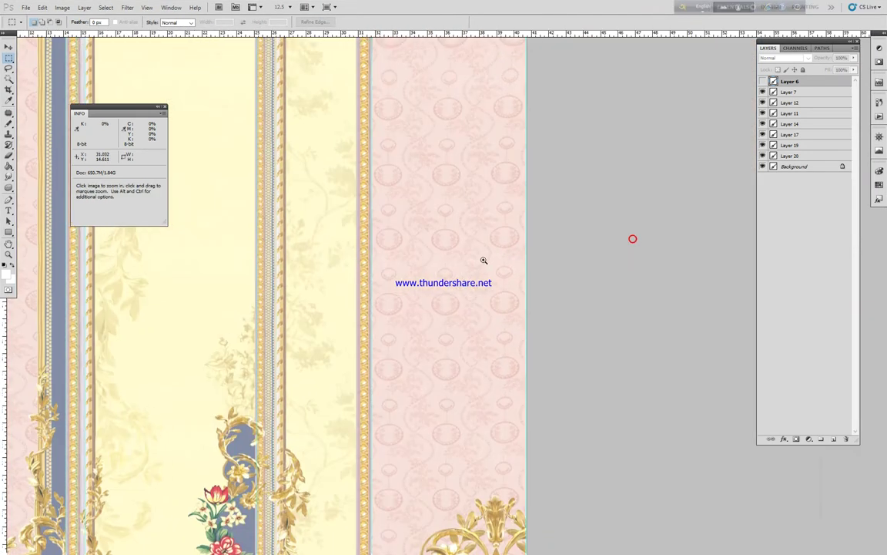
pyautogui.moveTo(485, 259); pyautogui.dragTo(459, 218)
pyautogui.press('v')
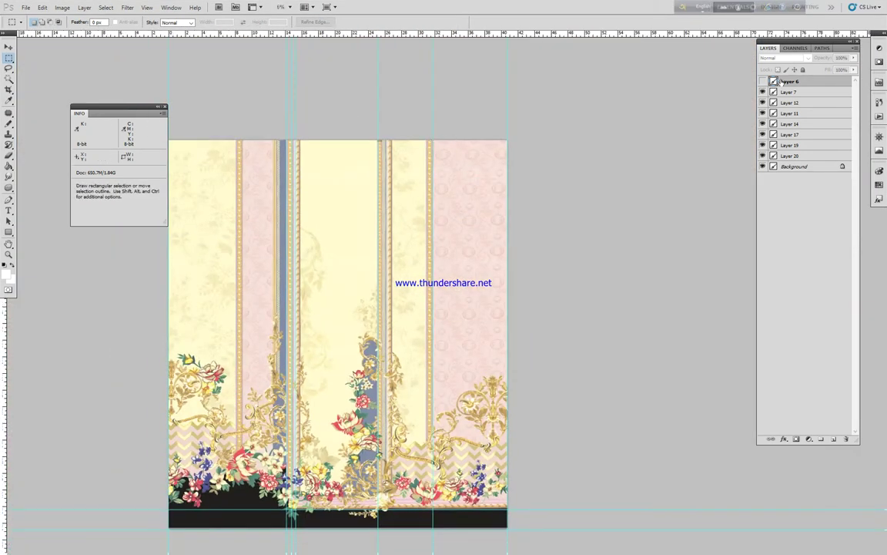
pyautogui.click(795, 48)
pyautogui.click(768, 47)
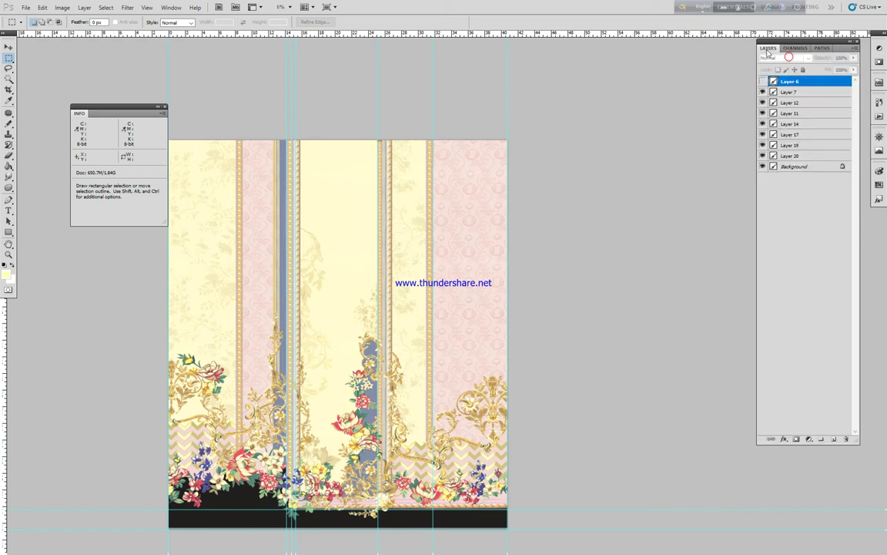
# - Select a rectangle about 8.93 by 22.78 over the upper part of the rightmost pink panel and activate Layer 11
pyautogui.moveTo(433, 140); pyautogui.dragTo(508, 330)
pyautogui.rightClick(491, 254)
pyautogui.click(492, 253)
pyautogui.keyDown('ctrl'); pyautogui.rightClick(459, 206); pyautogui.keyUp('ctrl')
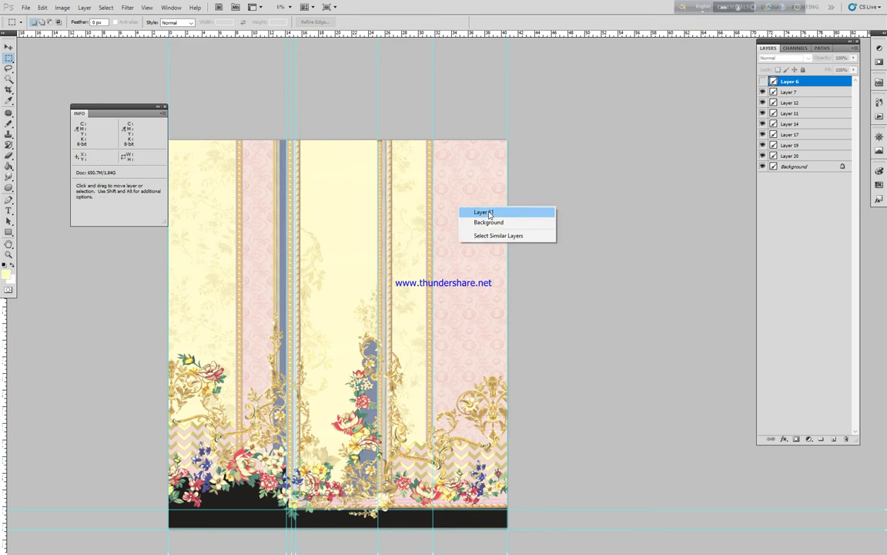
pyautogui.click(490, 214)
pyautogui.hotkey('ctrl', 'shift', 'd')
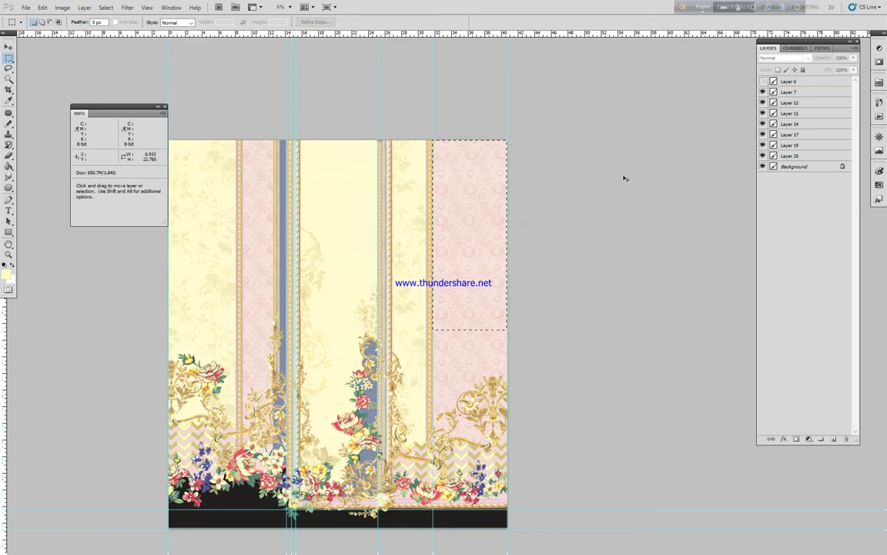
pyautogui.keyDown('ctrl'); pyautogui.rightClick(466, 197); pyautogui.keyUp('ctrl')
pyautogui.click(487, 200)
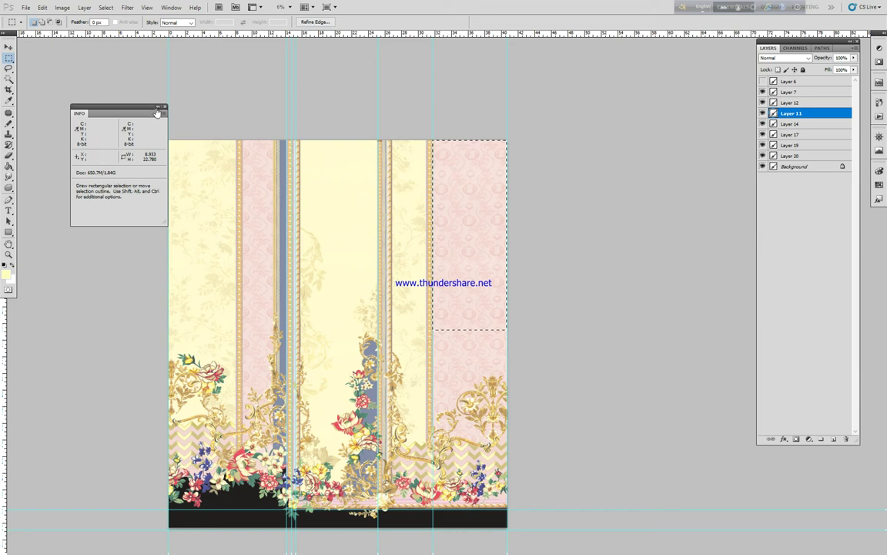
# - Copy the selected pink pattern and paste it as a new layer in Untitled-1
pyautogui.press('f')
pyautogui.press('f')
pyautogui.press('f')
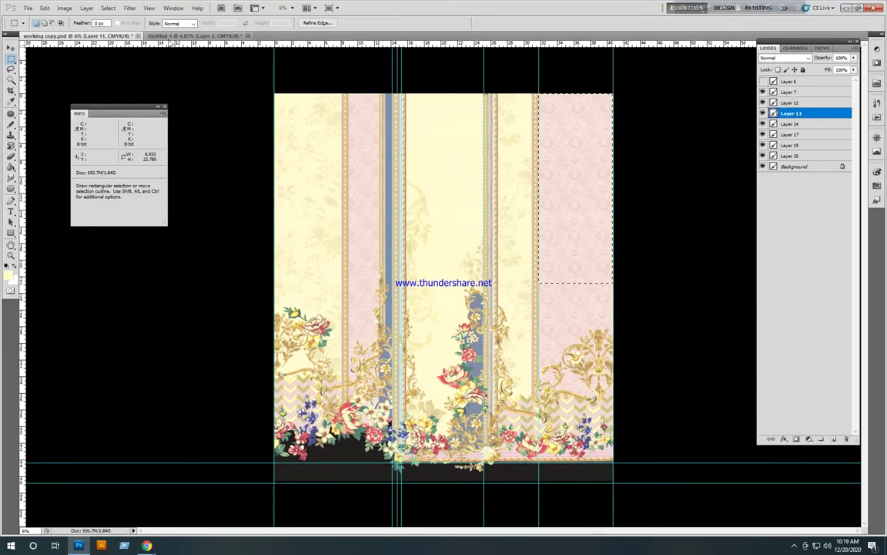
pyautogui.click(197, 36)
pyautogui.hotkey('ctrl', 'v')
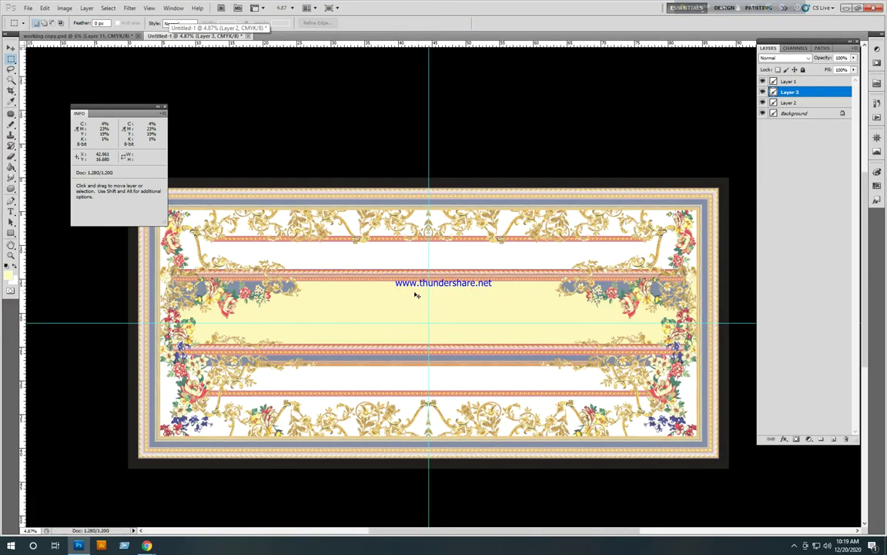
# - Rotate the pasted pink patch 90° clockwise and move it into the lower white band
pyautogui.hotkey('ctrl', 't')
pyautogui.rightClick(460, 279)
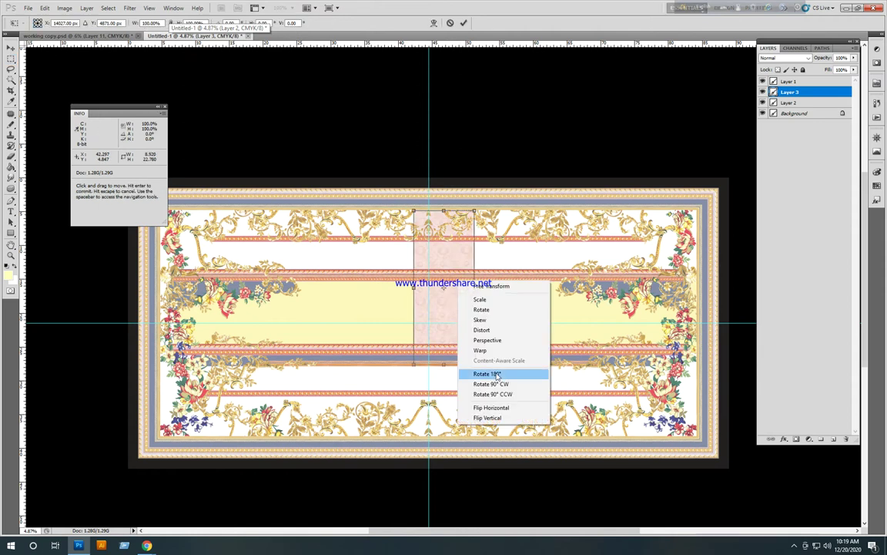
pyautogui.click(516, 385)
pyautogui.press('Return')
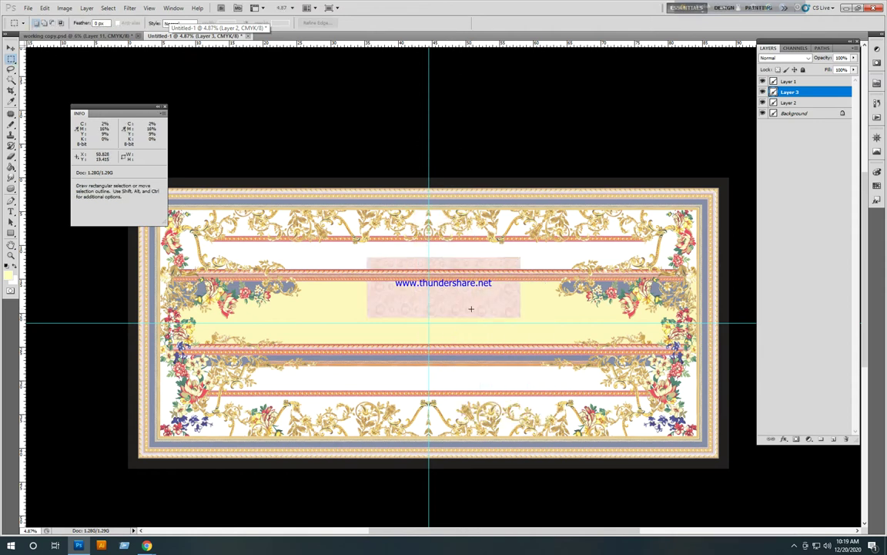
pyautogui.press('m')
pyautogui.moveTo(472, 302); pyautogui.dragTo(260, 255)
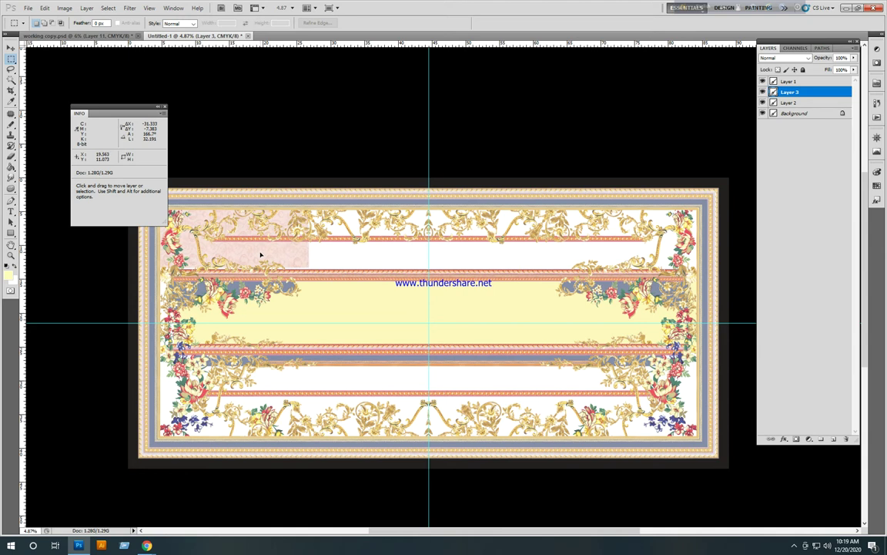
pyautogui.moveTo(261, 254); pyautogui.dragTo(353, 397)
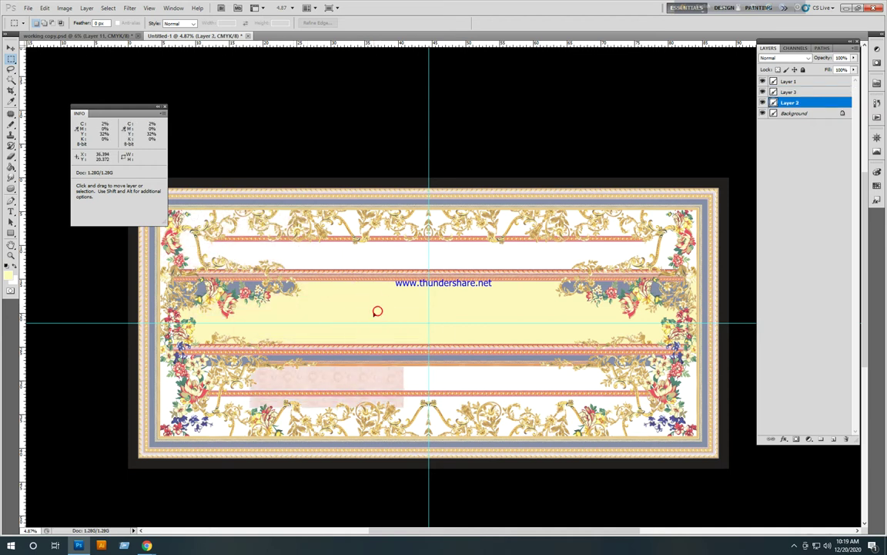
# - Reactivate the pink Layer 3 and shift its patch to the left end of the lower white band
pyautogui.moveTo(376, 311); pyautogui.dragTo(370, 250)
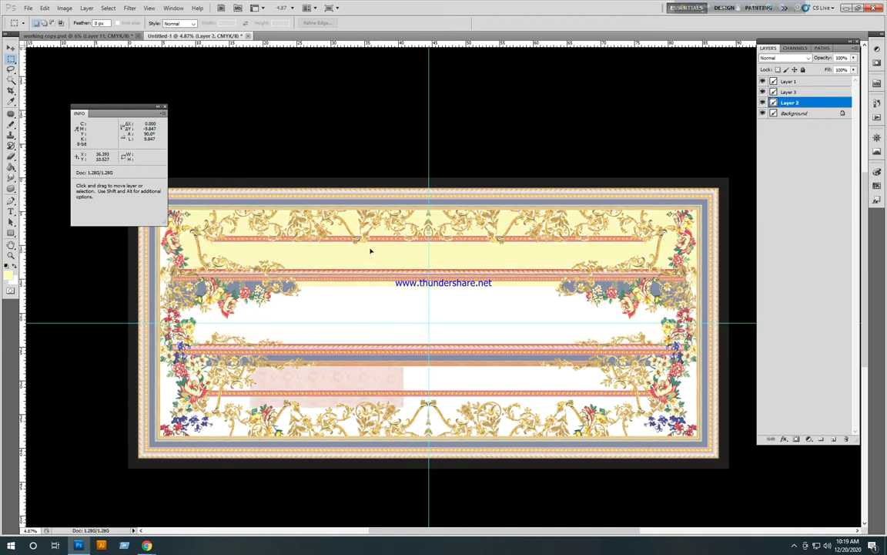
pyautogui.hotkey('ctrl', 'z')
pyautogui.keyDown('ctrl'); pyautogui.rightClick(347, 376); pyautogui.keyUp('ctrl')
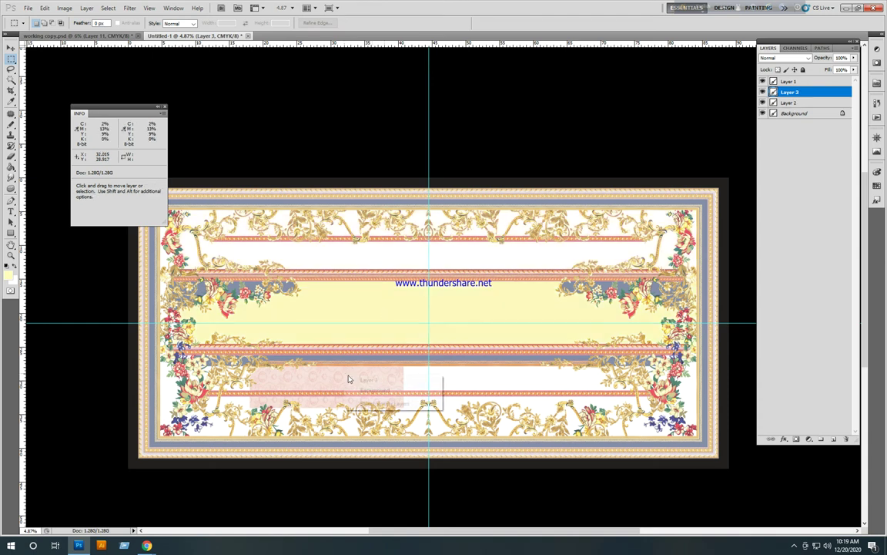
pyautogui.click(366, 382)
pyautogui.moveTo(364, 383); pyautogui.dragTo(315, 385)
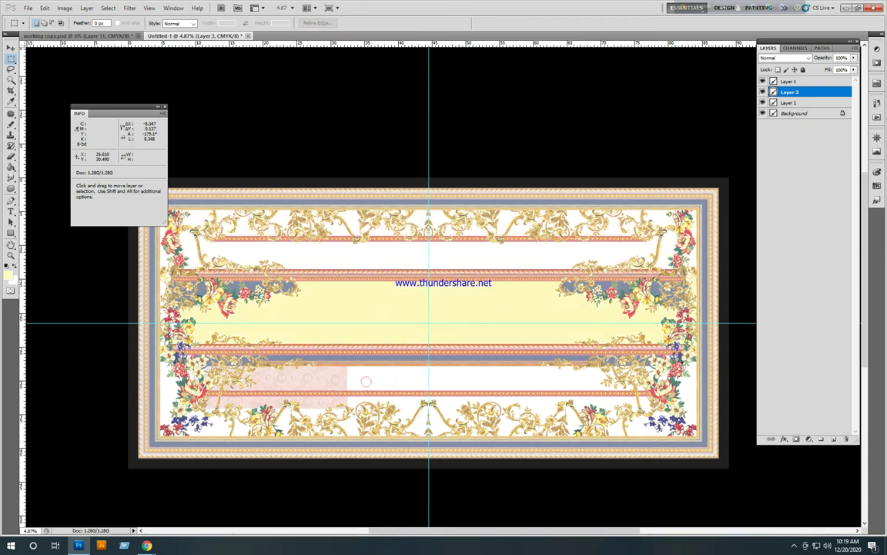
pyautogui.press('z')
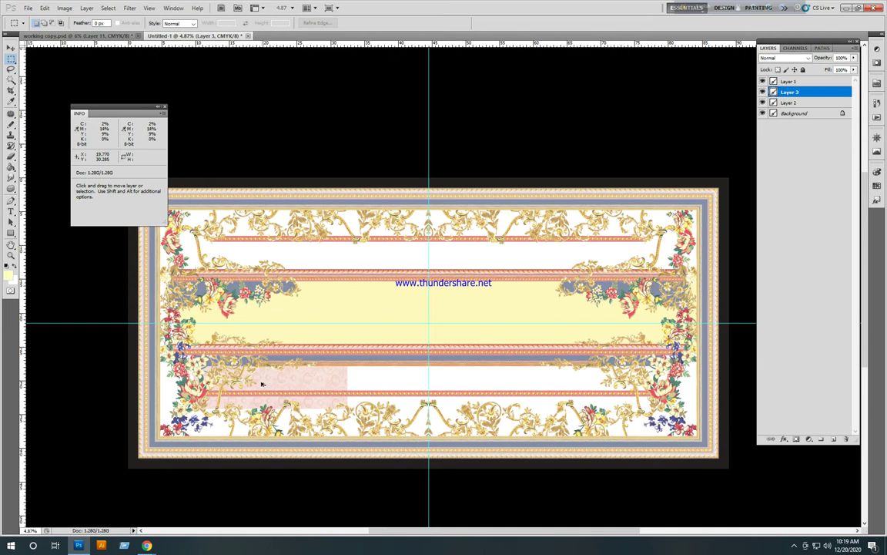
# - Duplicate the pink patch to its right and butt the copy's edge against the original without a gap
pyautogui.keyDown('alt'); pyautogui.moveTo(262, 383); pyautogui.dragTo(416, 379); pyautogui.keyUp('alt')
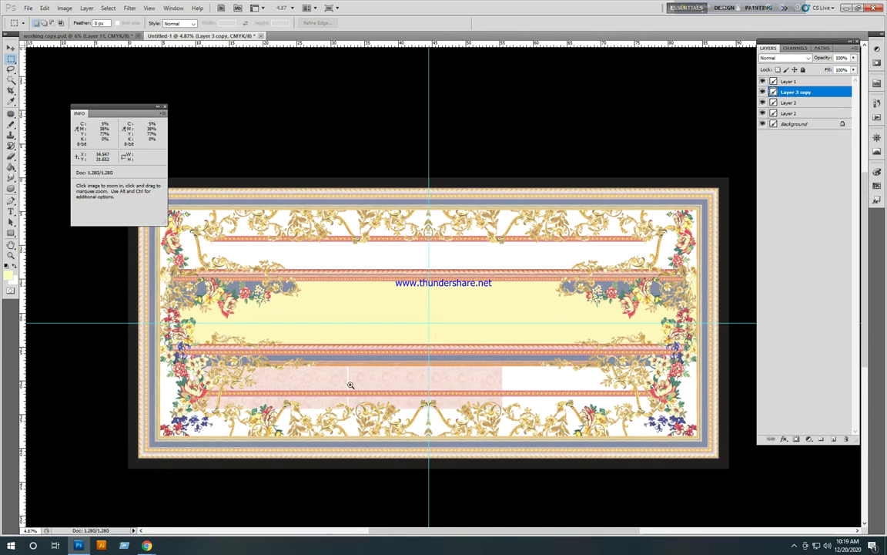
pyautogui.keyDown('ctrl'); pyautogui.click(345, 384); pyautogui.keyUp('ctrl')
pyautogui.keyDown('ctrl'); pyautogui.moveTo(508, 363); pyautogui.dragTo(476, 364); pyautogui.keyUp('ctrl')
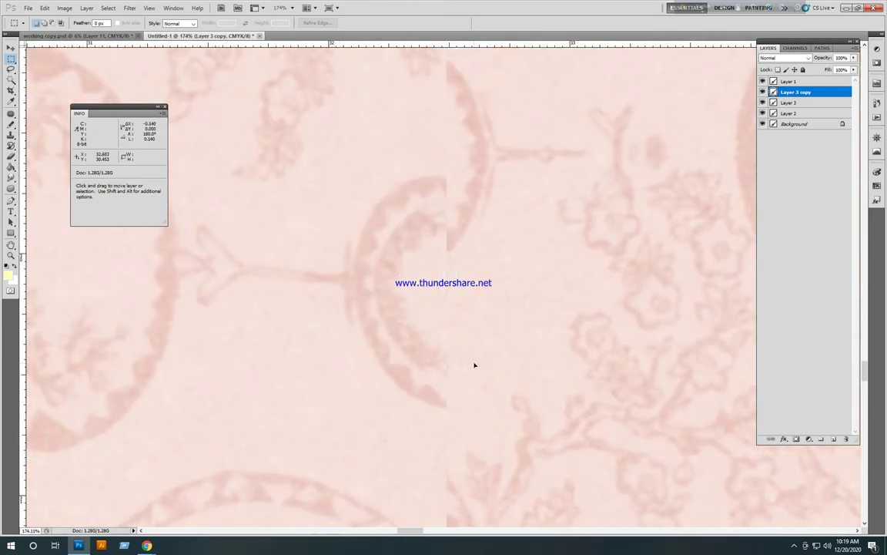
# - Flip the duplicated pink patch horizontally so its pattern mirrors the original at the seam
pyautogui.hotkey('ctrl', 't')
pyautogui.rightClick(521, 329)
pyautogui.click(566, 456)
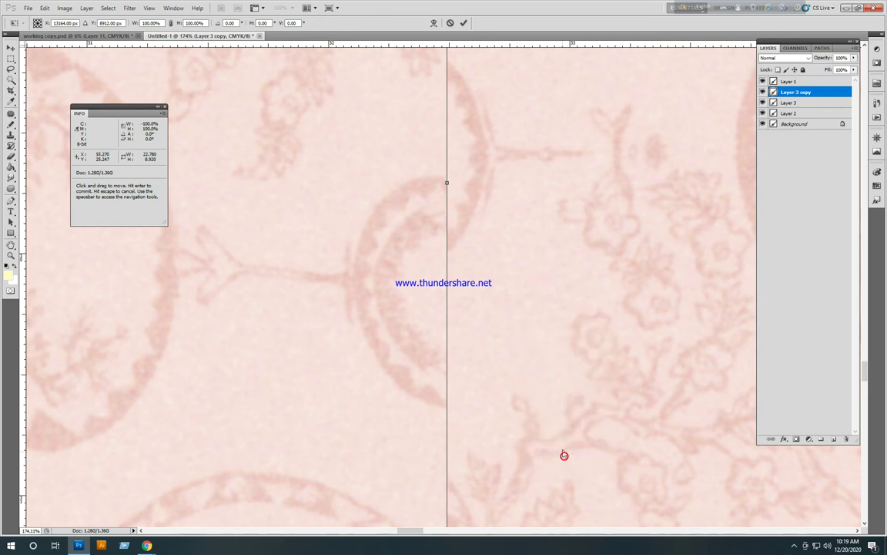
pyautogui.keyDown('ctrl'); pyautogui.keyDown('alt'); pyautogui.click(544, 362); pyautogui.keyUp('alt'); pyautogui.keyUp('ctrl')
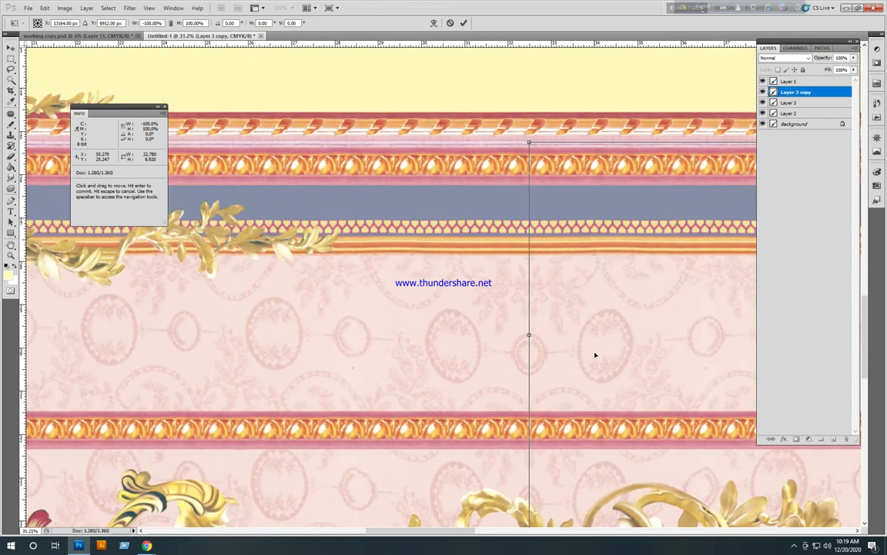
pyautogui.press('Return')
# - Merge the mirrored pink copy down into Layer 3
pyautogui.moveTo(595, 353); pyautogui.dragTo(426, 157)
pyautogui.moveTo(649, 331); pyautogui.dragTo(460, 331)
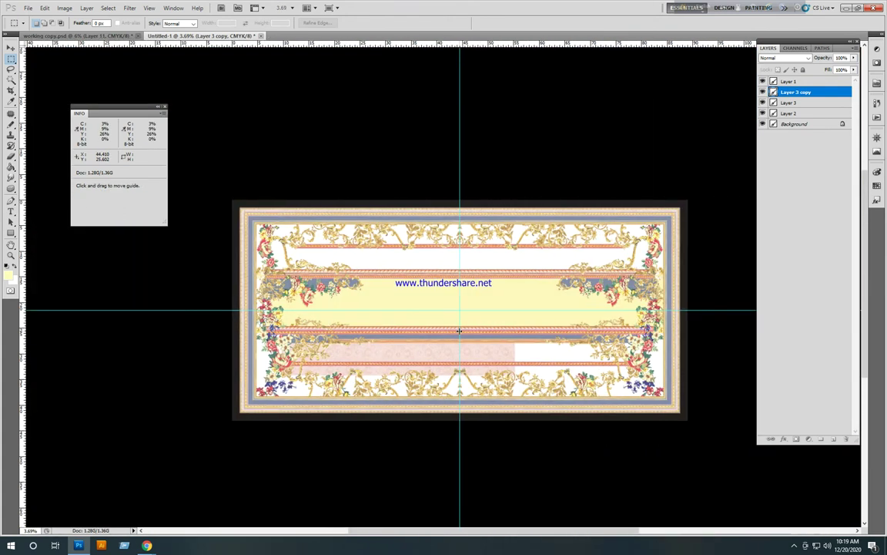
pyautogui.hotkey('ctrl', 'e')
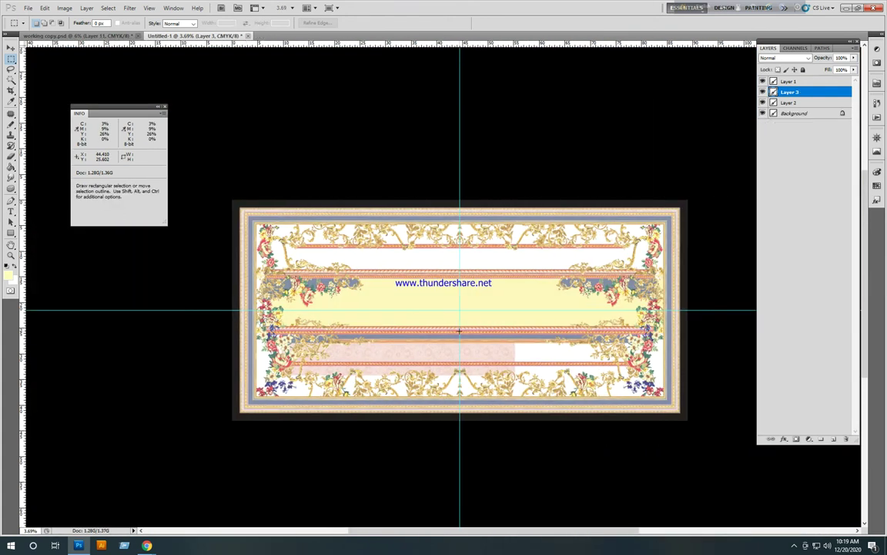
# - Remove the pink pattern extending right of the vertical centre guide and below the lower band's bottom border, clearing the selection
pyautogui.press('b')
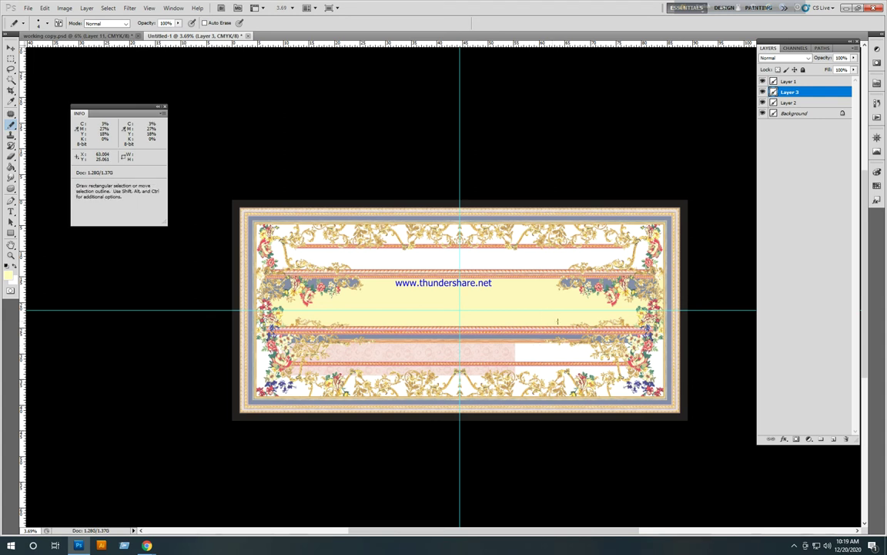
pyautogui.press('m')
pyautogui.moveTo(563, 316); pyautogui.dragTo(537, 357)
pyautogui.moveTo(464, 409); pyautogui.dragTo(459, 412)
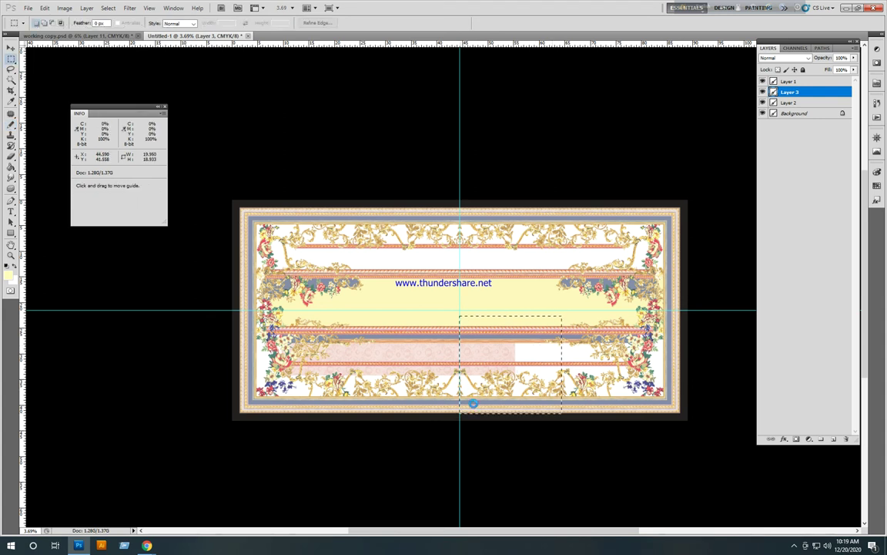
pyautogui.hotkey('ctrl', 'x')
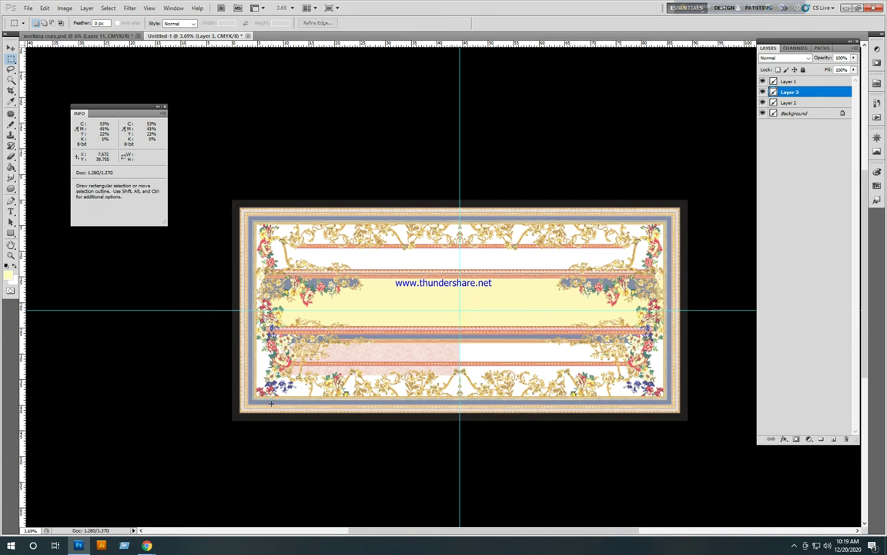
pyautogui.moveTo(499, 362); pyautogui.dragTo(500, 364)
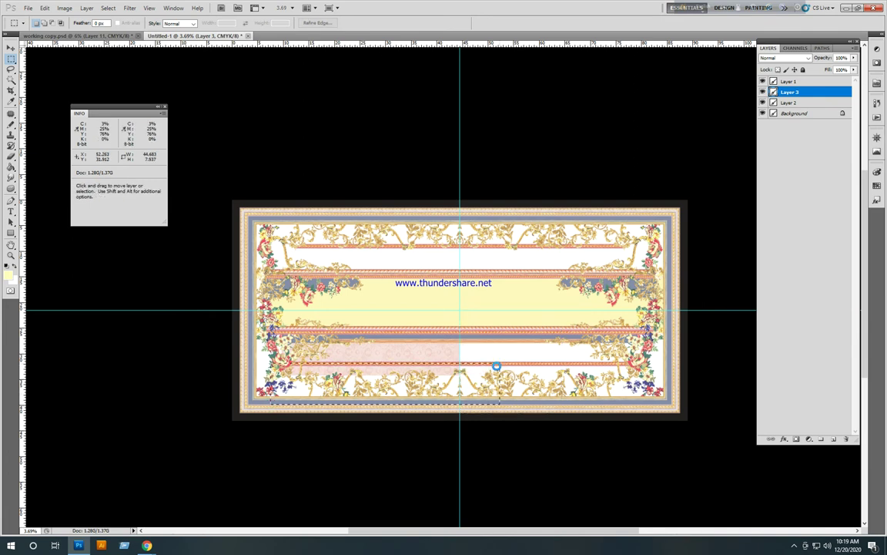
pyautogui.hotkey('ctrl', 'd')
# - Duplicate the trimmed pink strip horizontally into the right half of the lower band
pyautogui.moveTo(376, 354); pyautogui.dragTo(560, 354)
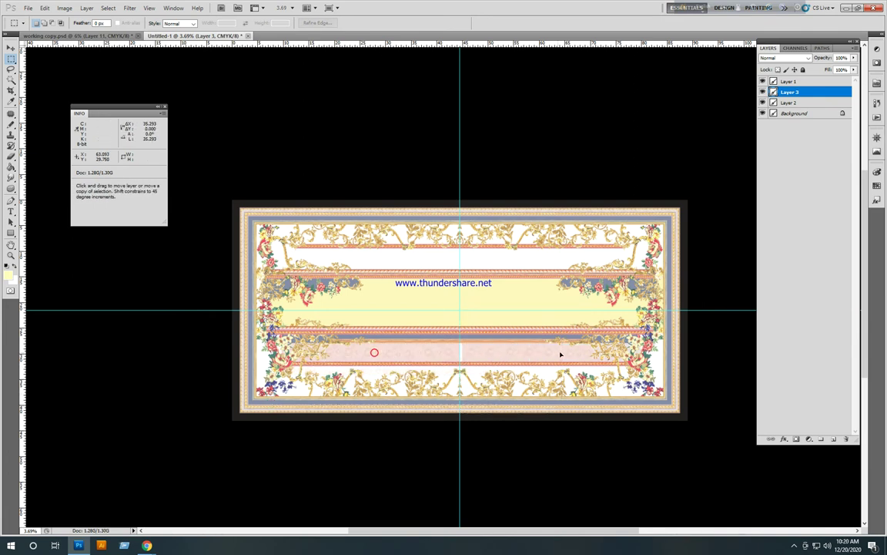
pyautogui.hotkey('ctrl', 'j')
pyautogui.hotkey('ctrl', 't')
pyautogui.rightClick(535, 351)
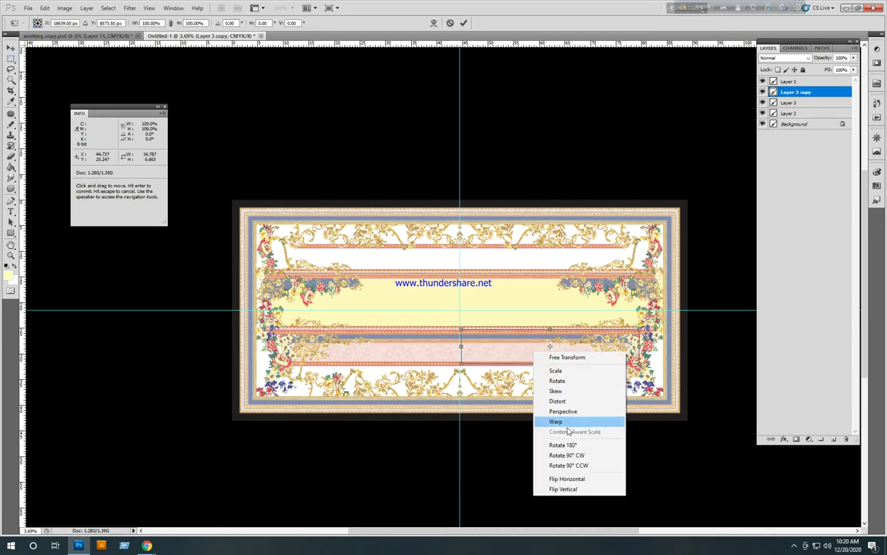
pyautogui.click(581, 489)
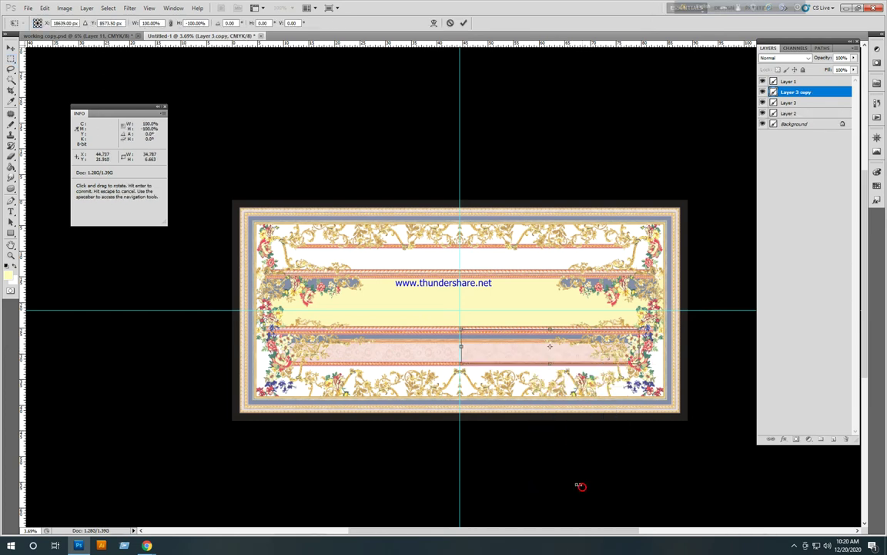
pyautogui.press('Return')
# - Flip the right-hand copy of the pink strip horizontally
pyautogui.keyDown('ctrl'); pyautogui.click(465, 360); pyautogui.keyUp('ctrl')
pyautogui.moveTo(539, 424); pyautogui.dragTo(566, 443)
pyautogui.moveTo(410, 303); pyautogui.dragTo(339, 220)
pyautogui.hotkey('ctrl', 't')
pyautogui.rightClick(482, 282)
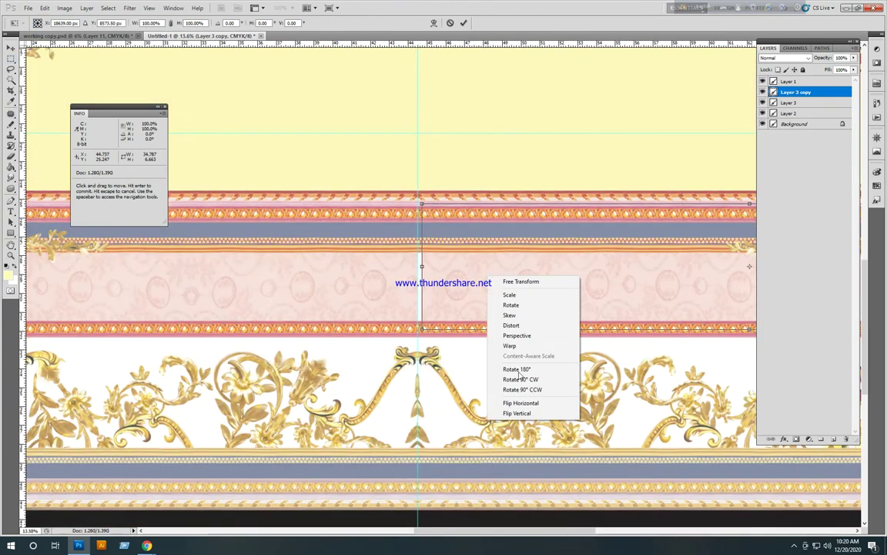
pyautogui.click(533, 404)
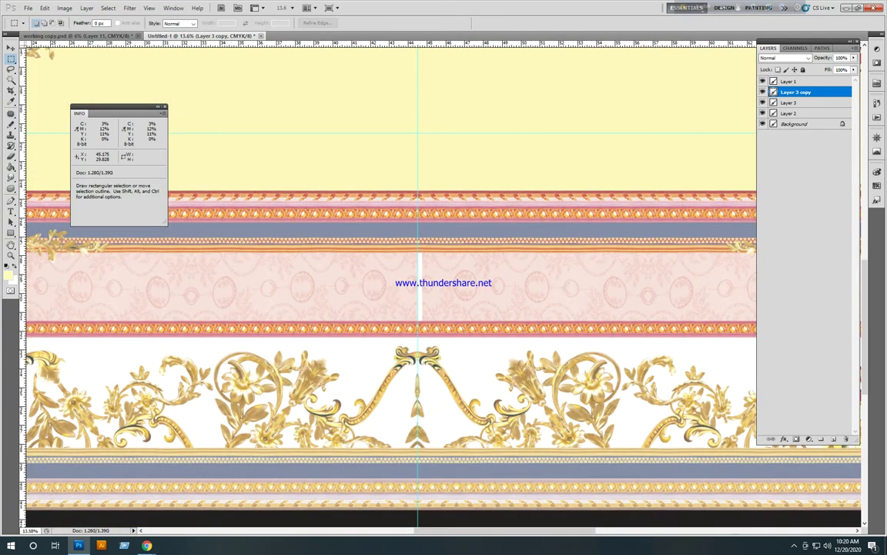
# - Move the mirrored pink strip left so its edge meets the original at the vertical centre guide
pyautogui.moveTo(407, 275); pyautogui.dragTo(387, 323)
pyautogui.moveTo(277, 281); pyautogui.dragTo(306, 292)
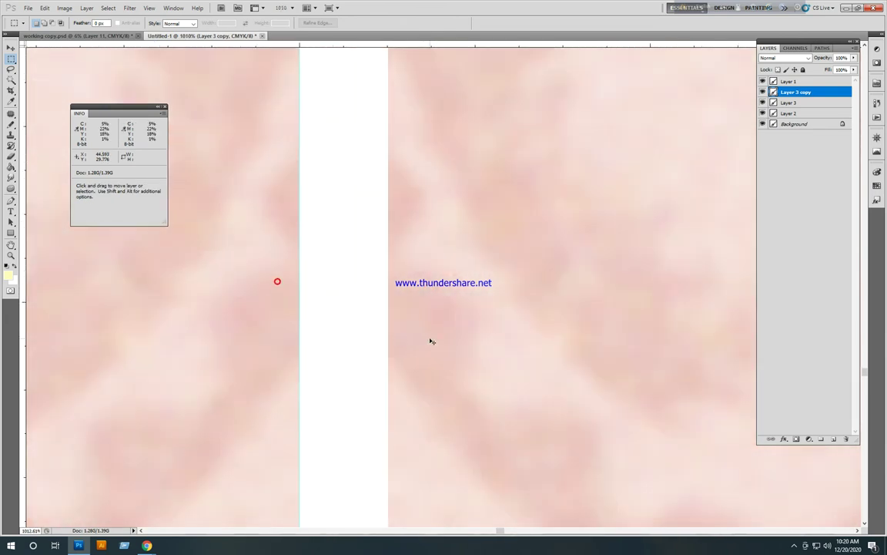
pyautogui.moveTo(430, 339); pyautogui.dragTo(346, 350)
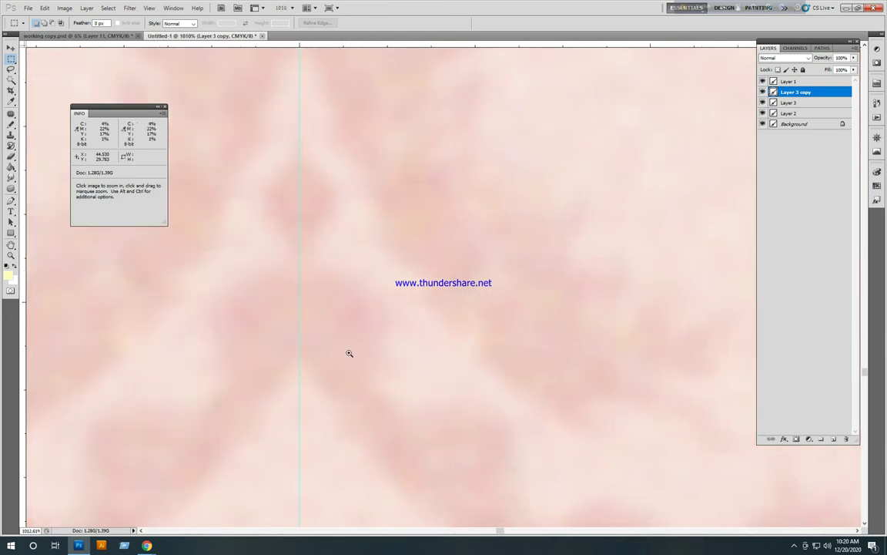
# - Merge the two mirrored pink strips and duplicate the merged strip up into the empty upper band
pyautogui.hotkey('ctrl', '0')
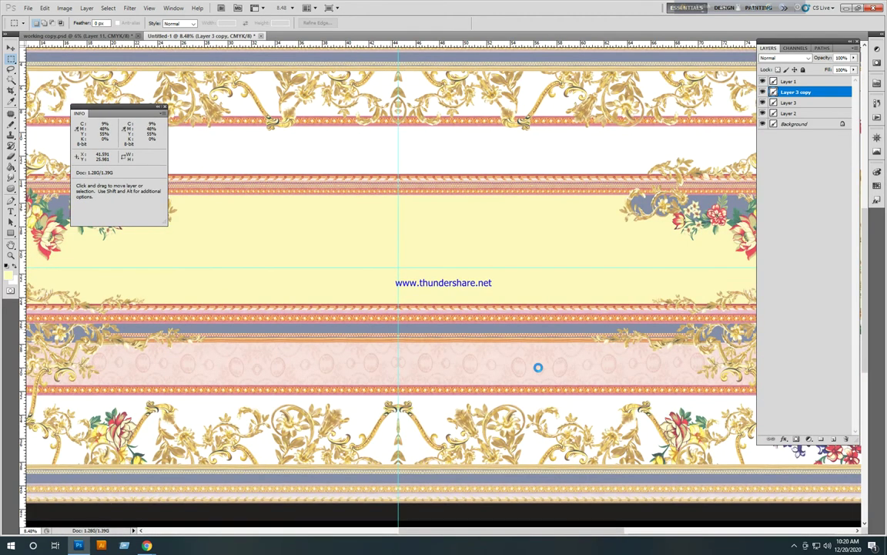
pyautogui.hotkey('ctrl', 'e')
pyautogui.moveTo(537, 366); pyautogui.dragTo(493, 307)
pyautogui.moveTo(538, 362); pyautogui.dragTo(506, 243)
pyautogui.press('v')
pyautogui.hotkey('ctrl', 'j')
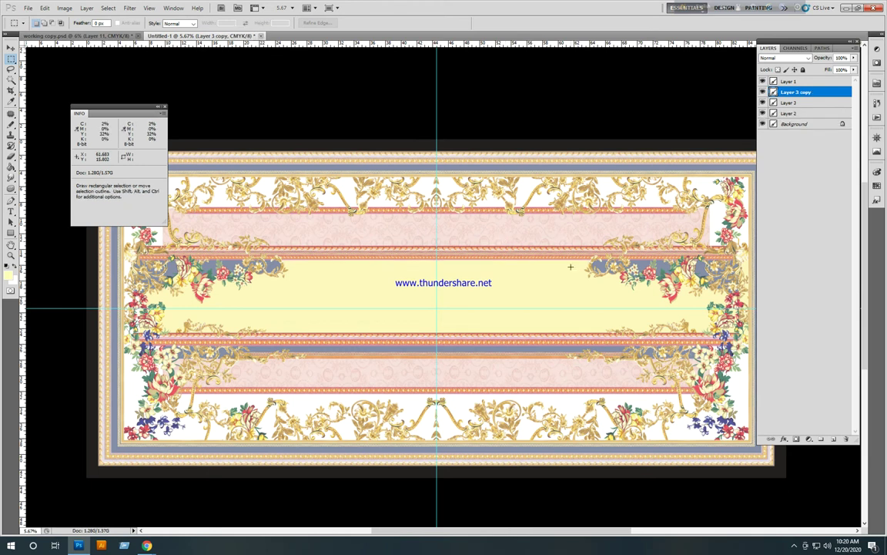
# - Merge the upper band's pink strip copy down into the lower pink strip's layer, Layer 3
pyautogui.moveTo(352, 299); pyautogui.dragTo(410, 292)
pyautogui.moveTo(455, 337); pyautogui.dragTo(445, 337)
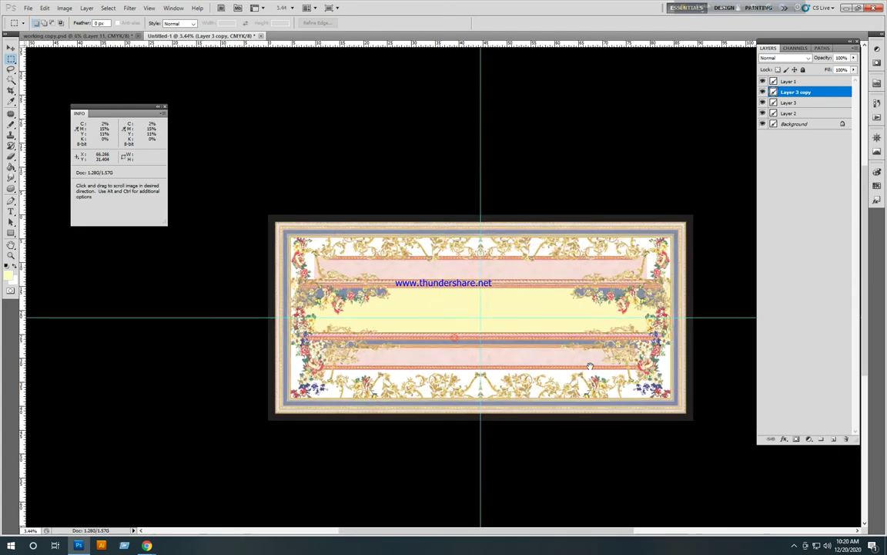
pyautogui.moveTo(626, 278); pyautogui.dragTo(677, 278)
pyautogui.moveTo(513, 338); pyautogui.dragTo(496, 335)
pyautogui.moveTo(576, 312); pyautogui.dragTo(563, 274)
pyautogui.hotkey('ctrl', '0')
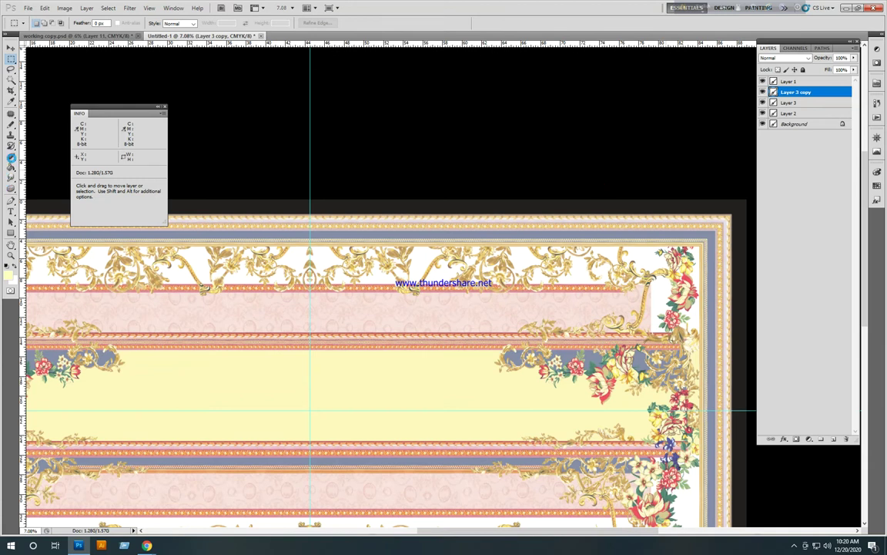
pyautogui.hotkey('ctrl', 'e')
# - Erase the pink pattern extending past the gold scroll at the upper band's right end, with the eraser reduced to 500 px
pyautogui.click(11, 157)
pyautogui.moveTo(651, 301)
pyautogui.mouseDown()
pyautogui.moveTo(462, 275)
pyautogui.moveTo(533, 282)
pyautogui.mouseUp()
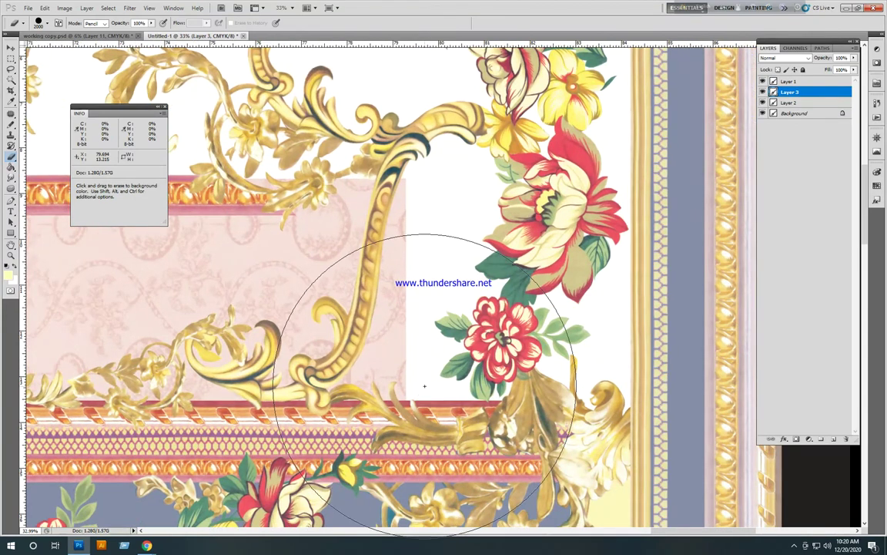
pyautogui.press('[')
pyautogui.press('[')
pyautogui.press('[')
pyautogui.press('[')
pyautogui.press('[')
pyautogui.press('[')
pyautogui.press('[')
pyautogui.press('[')
pyautogui.press('[')
pyautogui.press('[')
pyautogui.press('[')
pyautogui.press('[')
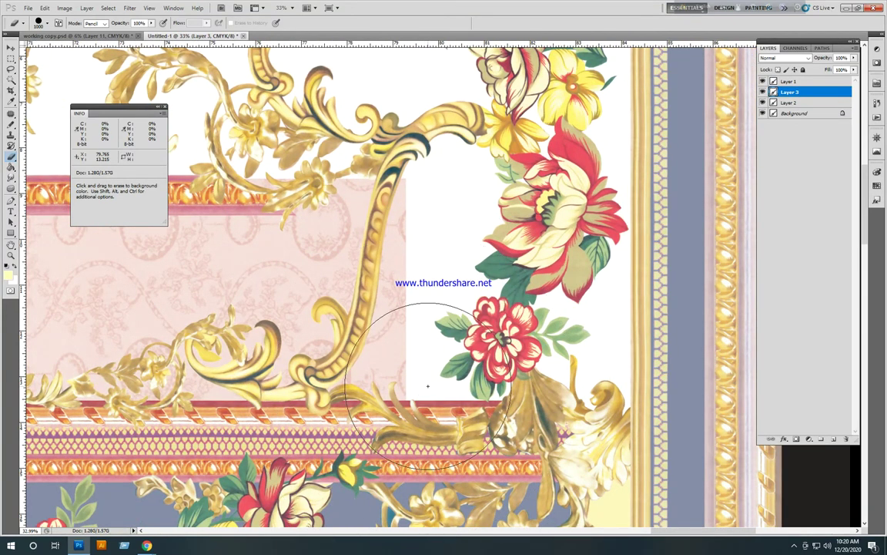
pyautogui.press('[')
pyautogui.press('[')
pyautogui.moveTo(404, 400)
pyautogui.mouseDown()
pyautogui.moveTo(377, 416)
pyautogui.moveTo(417, 353)
pyautogui.moveTo(435, 284)
pyautogui.moveTo(432, 202)
pyautogui.mouseUp()
pyautogui.press('[')
pyautogui.press('[')
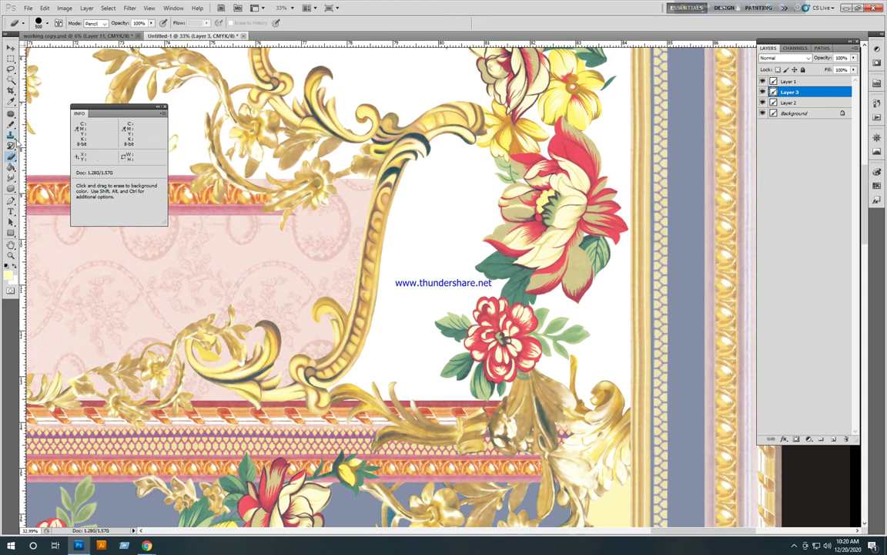
# - Clone the pink pattern on Layer 3 into the gap beside the gold scroll at the upper band's right end, using a 147 px brush
pyautogui.click(11, 134)
pyautogui.rightClick(326, 230)
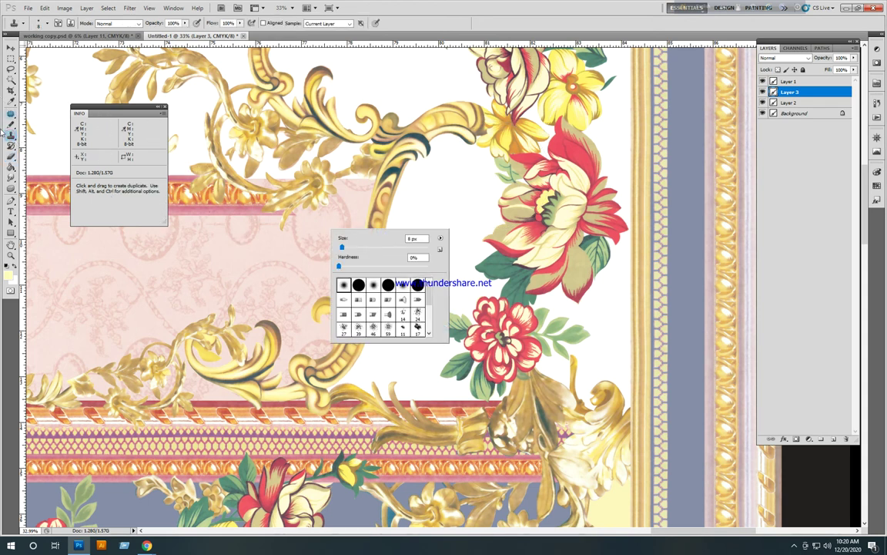
pyautogui.press('Escape')
pyautogui.keyDown('ctrl'); pyautogui.rightClick(294, 249); pyautogui.keyUp('ctrl')
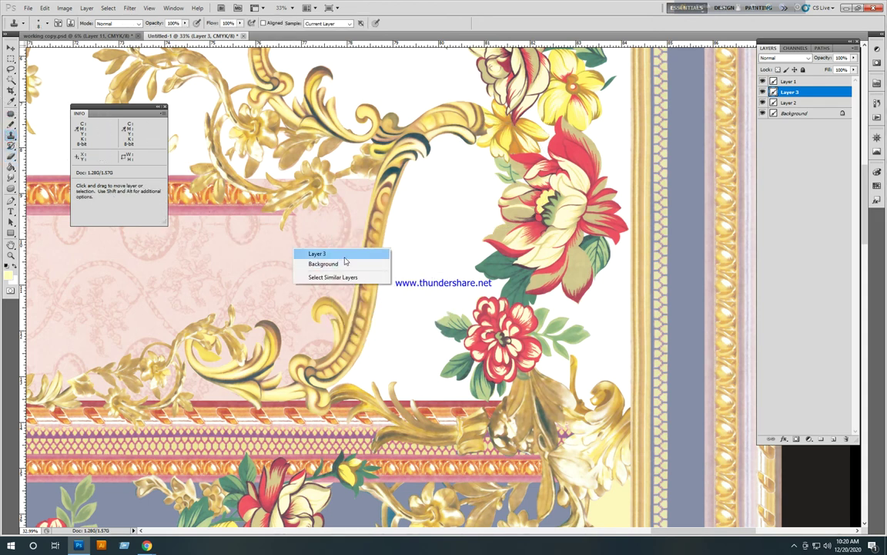
pyautogui.click(344, 257)
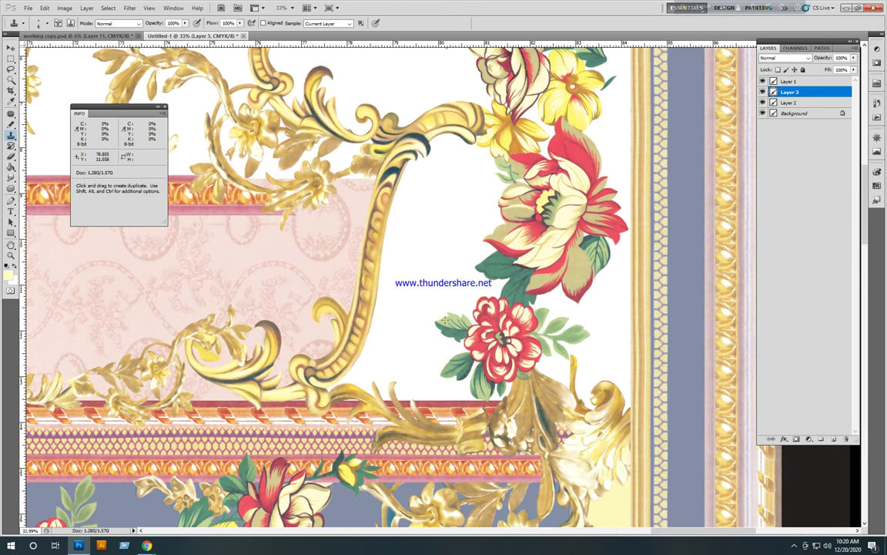
pyautogui.rightClick(328, 258)
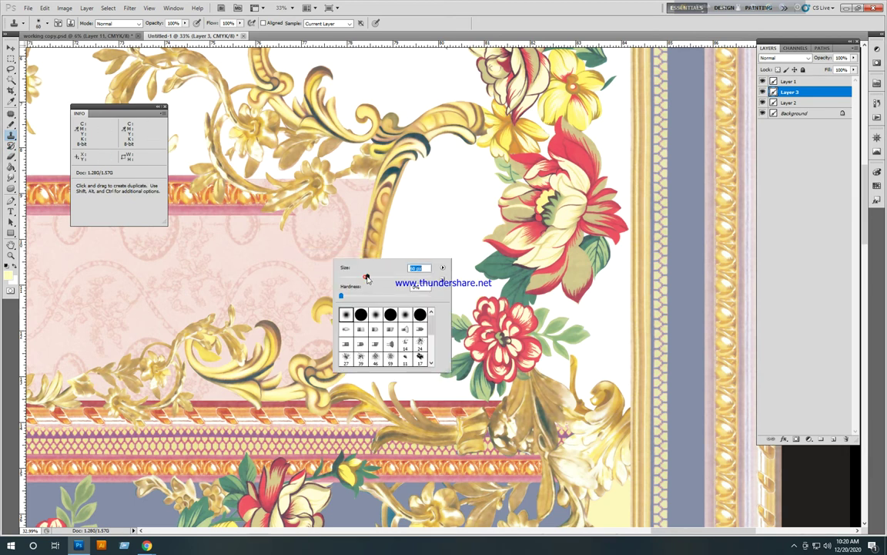
pyautogui.click(271, 245)
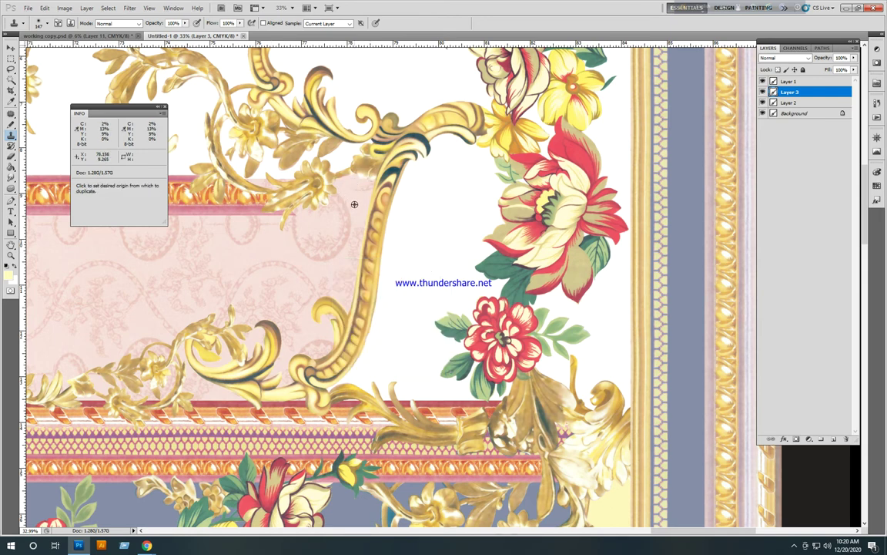
pyautogui.keyDown('alt'); pyautogui.click(354, 204); pyautogui.keyUp('alt')
pyautogui.keyDown('ctrl'); pyautogui.keyDown('alt'); pyautogui.click(363, 182); pyautogui.keyUp('alt'); pyautogui.keyUp('ctrl')
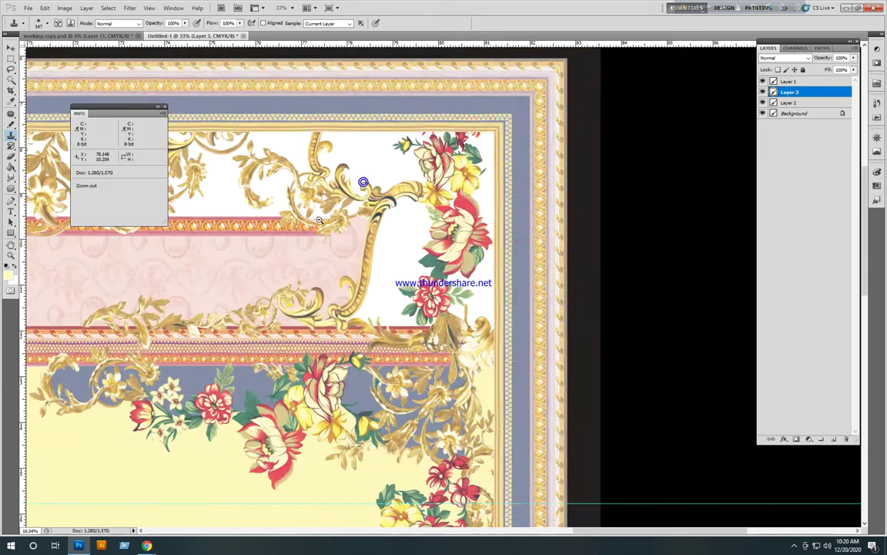
pyautogui.keyDown('ctrl'); pyautogui.click(371, 255); pyautogui.keyUp('ctrl')
pyautogui.click(11, 157)
pyautogui.scroll(1, 316, 198)
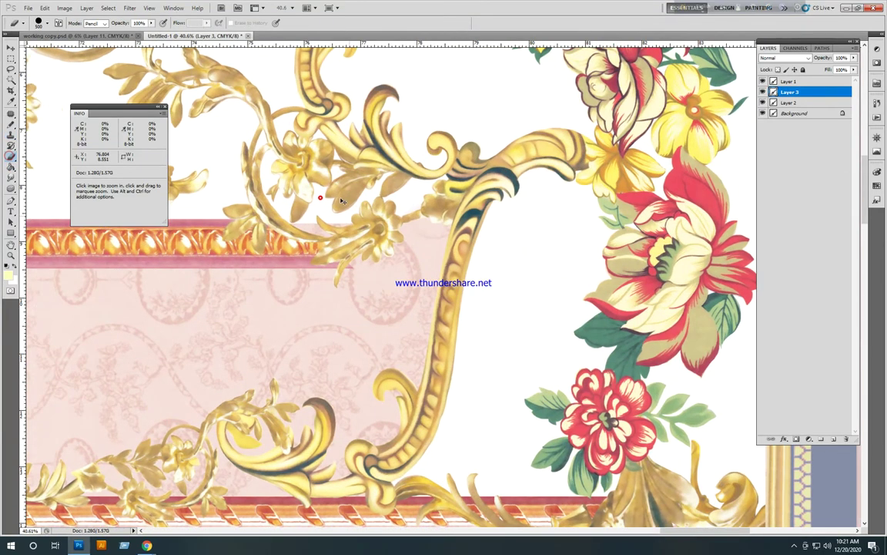
# - Clone the pink pattern into the white gap between the gold scroll and flower at the upper band's left end
pyautogui.moveTo(391, 224)
pyautogui.mouseDown()
pyautogui.moveTo(304, 232)
pyautogui.moveTo(503, 267)
pyautogui.moveTo(612, 266)
pyautogui.mouseUp()
pyautogui.moveTo(506, 273); pyautogui.dragTo(613, 263)
pyautogui.scroll(8, 558, 272)
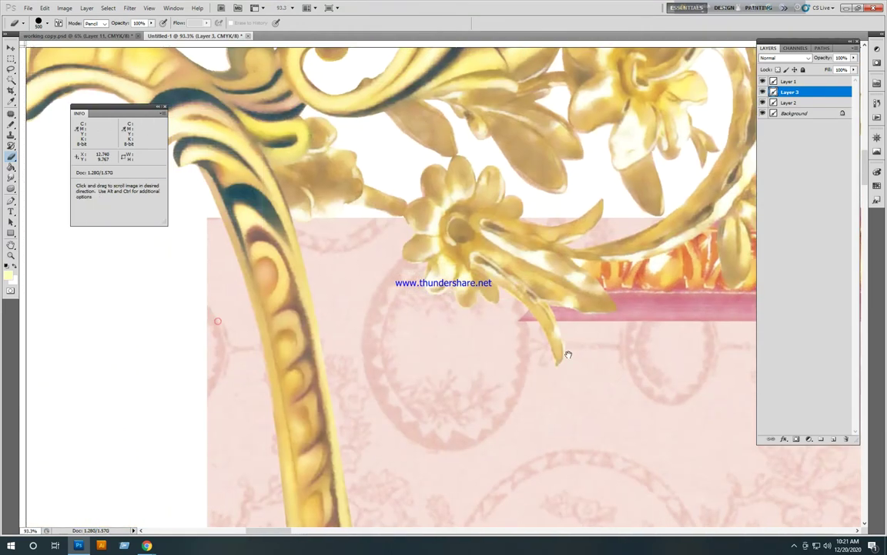
pyautogui.moveTo(567, 354); pyautogui.dragTo(583, 355)
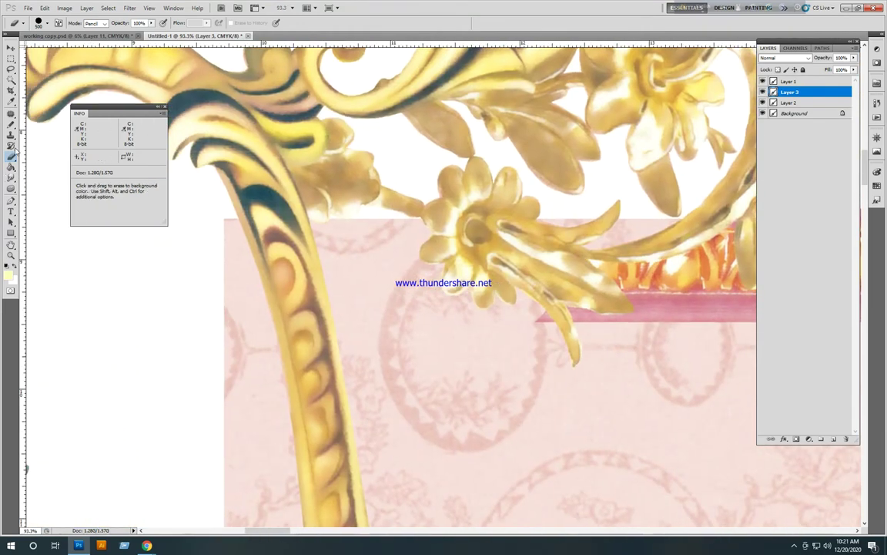
pyautogui.press('s')
pyautogui.moveTo(399, 225); pyautogui.dragTo(366, 215)
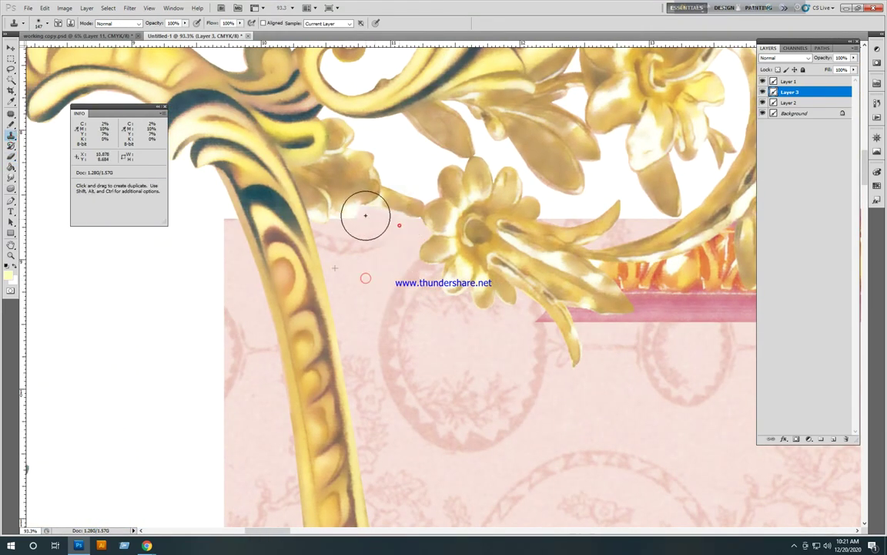
# - Erase the pink pattern extending past the gold scroll at the upper band's left end
pyautogui.scroll(-6, 443, 274)
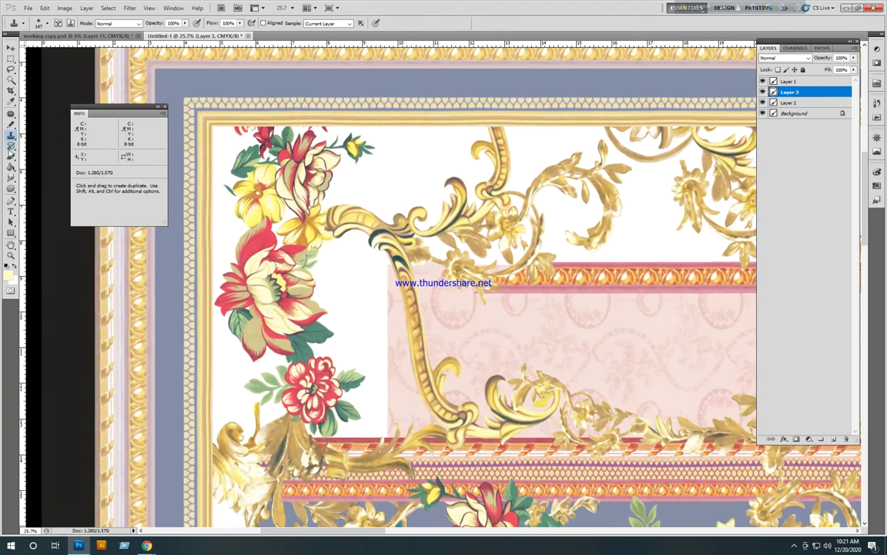
pyautogui.press('e')
pyautogui.moveTo(368, 269)
pyautogui.mouseDown()
pyautogui.moveTo(392, 396)
pyautogui.moveTo(421, 438)
pyautogui.mouseUp()
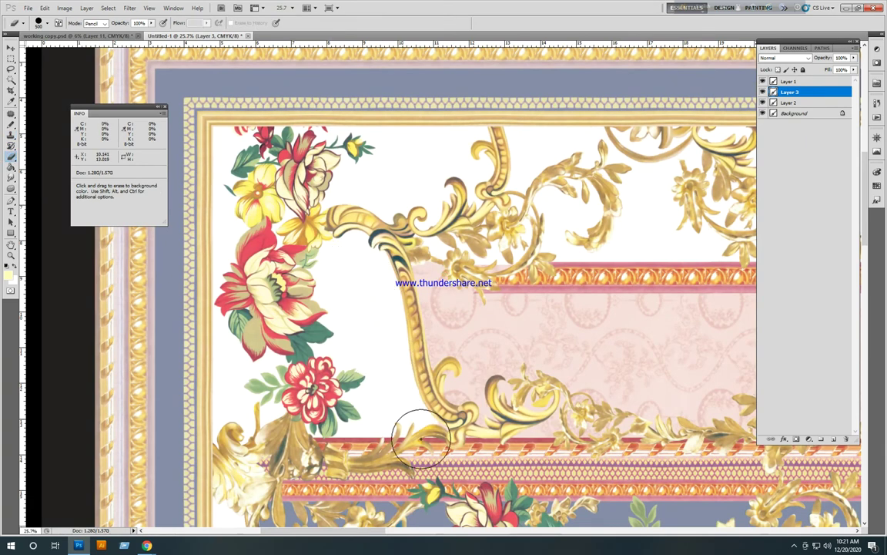
# - Clone the pink pattern into the gaps around the flowers at the lower band's left end, using a 300 px brush
pyautogui.scroll(-4, 445, 428)
pyautogui.moveTo(462, 461); pyautogui.dragTo(375, 268)
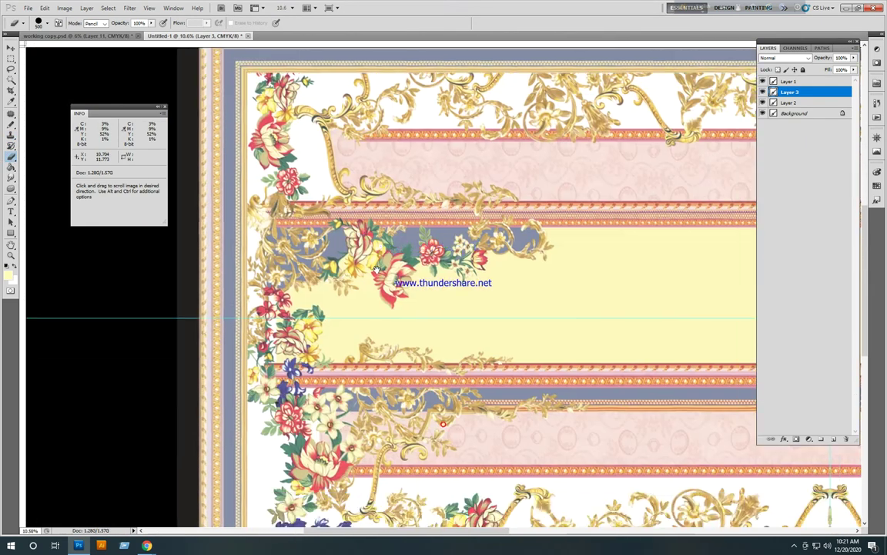
pyautogui.scroll(3, 258, 335)
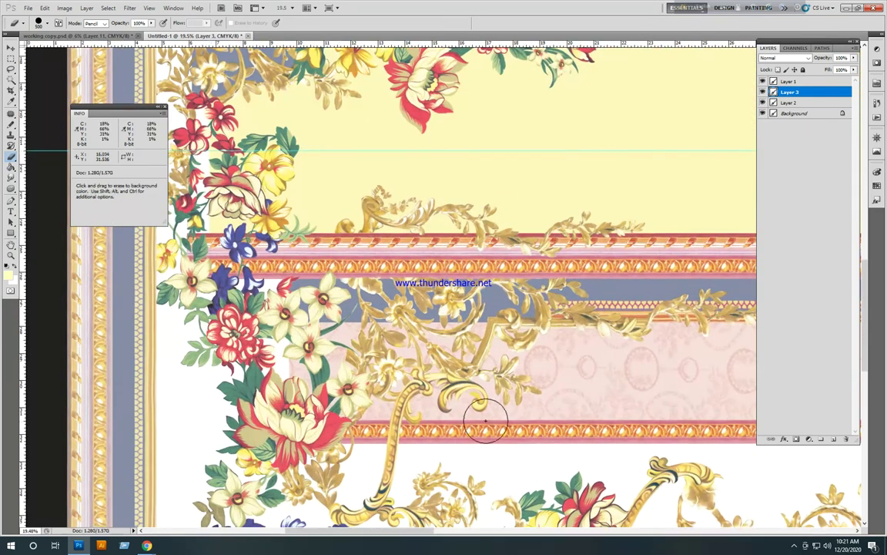
pyautogui.click(11, 138)
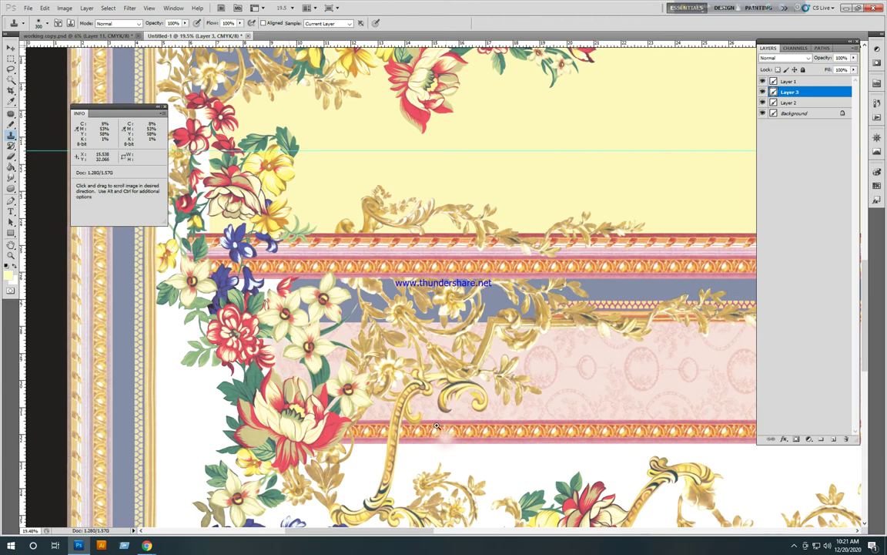
pyautogui.scroll(-3, 446, 429)
pyautogui.moveTo(544, 398)
pyautogui.mouseDown()
pyautogui.moveTo(368, 403)
pyautogui.moveTo(553, 389)
pyautogui.mouseUp()
# - Clone the pink pattern behind the flowers at the lower band's right end, using a 600 px brush
pyautogui.hscroll(10, 553, 389)
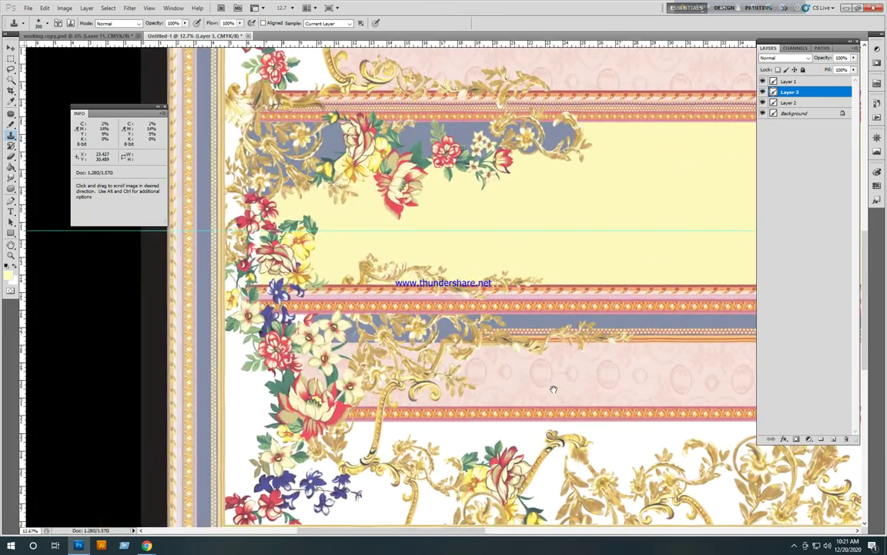
pyautogui.scroll(2, 528, 400)
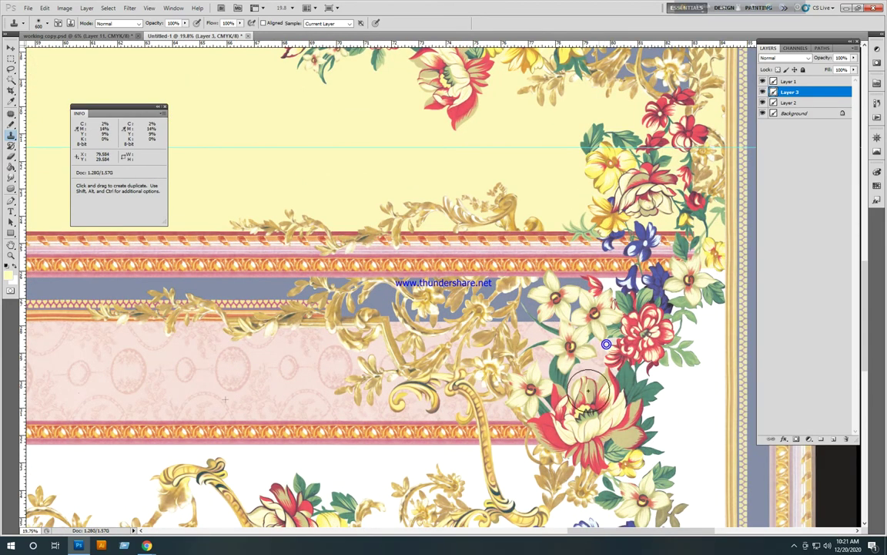
pyautogui.moveTo(550, 351); pyautogui.dragTo(505, 361)
pyautogui.moveTo(607, 321); pyautogui.dragTo(669, 387)
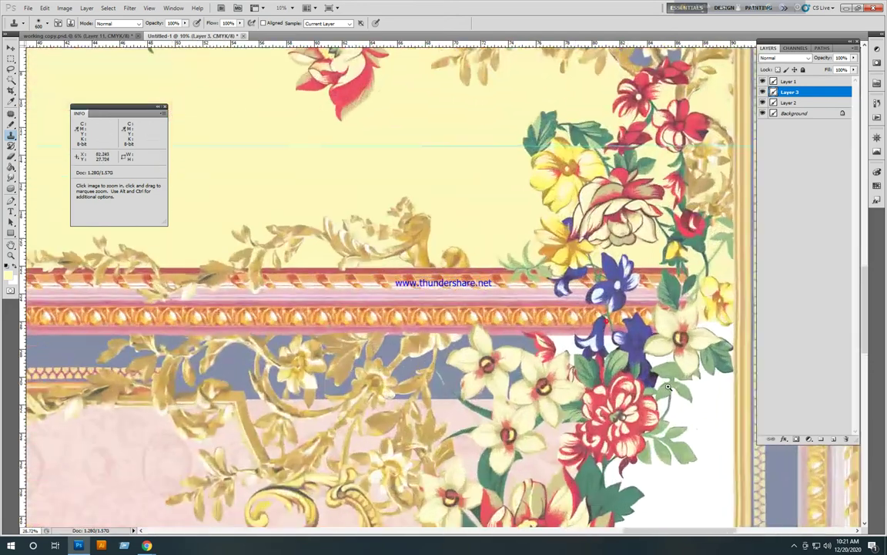
# - Fill the white gaps between the flowers at the blue-grey stripe's right end with its matching colour, using the Pencil tool
pyautogui.scroll(2, 668, 387)
pyautogui.scroll(-2, 586, 393)
pyautogui.scroll(6, 475, 416)
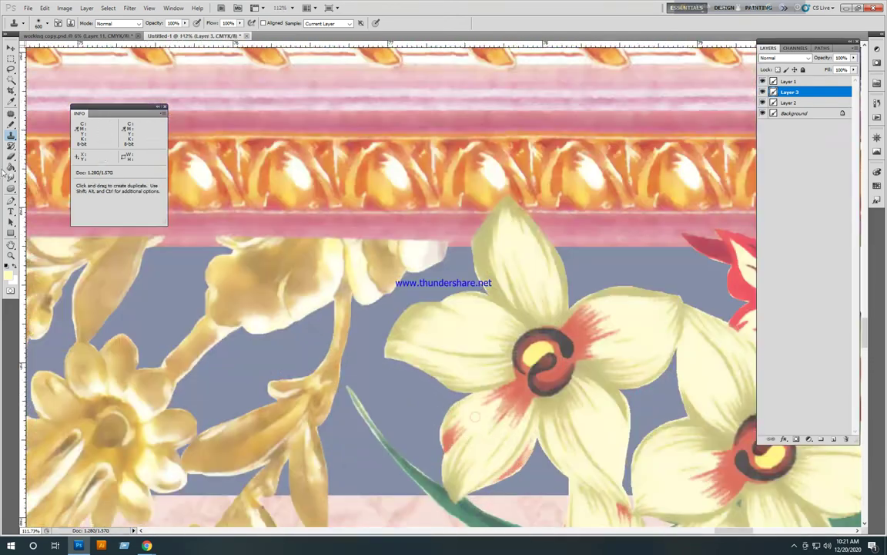
pyautogui.click(11, 123)
pyautogui.scroll(-3, 402, 382)
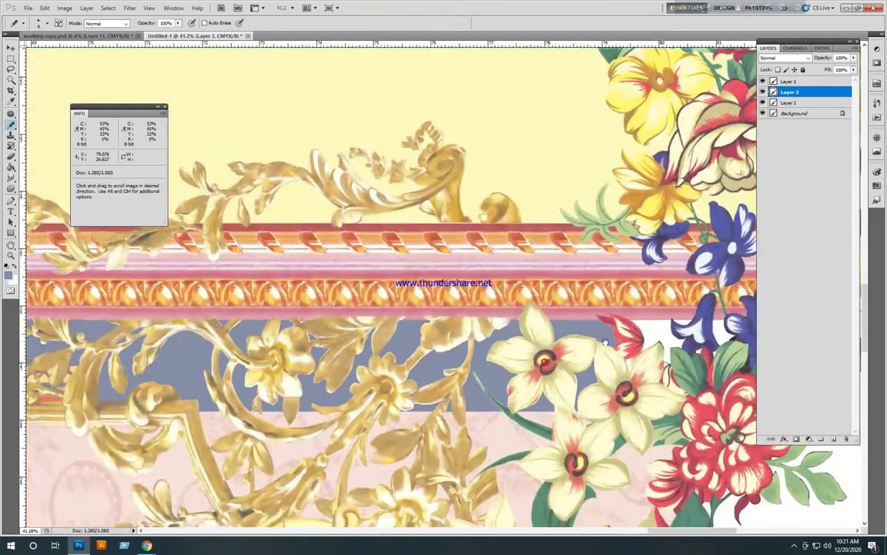
pyautogui.scroll(2, 530, 346)
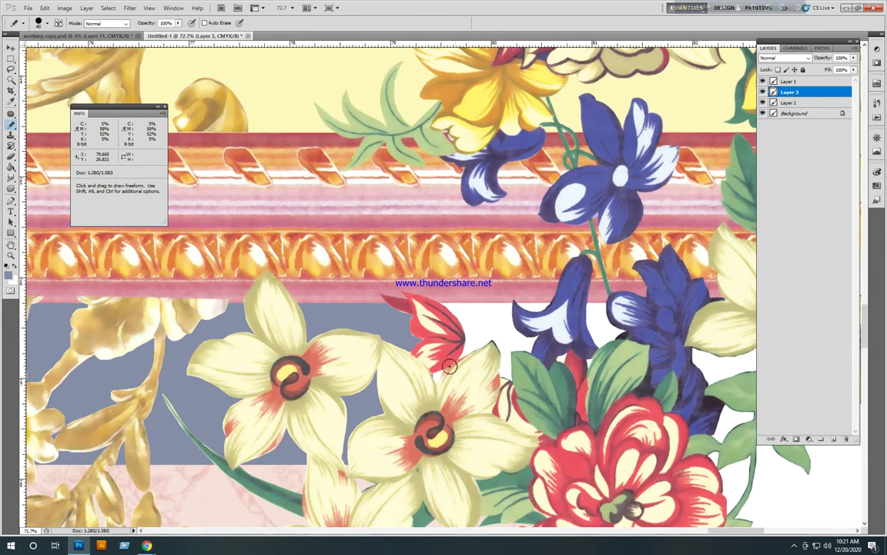
pyautogui.moveTo(446, 313)
pyautogui.mouseDown()
pyautogui.moveTo(623, 312)
pyautogui.moveTo(485, 368)
pyautogui.moveTo(531, 355)
pyautogui.moveTo(494, 353)
pyautogui.mouseUp()
pyautogui.scroll(-5, 530, 390)
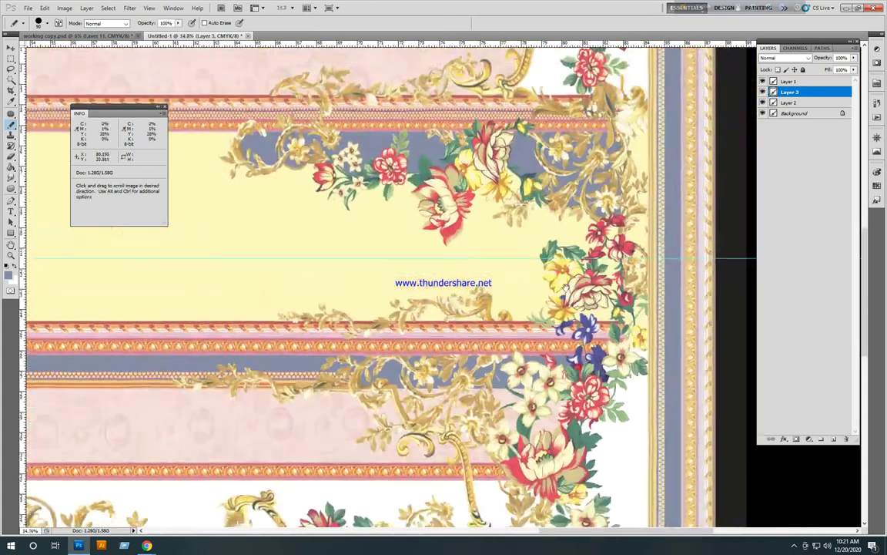
# - Paint matching blue-grey into the white gaps between the flowers at the stripe's left end with the 90 px Pencil
pyautogui.moveTo(511, 341); pyautogui.dragTo(526, 261)
pyautogui.moveTo(360, 392); pyautogui.dragTo(608, 382)
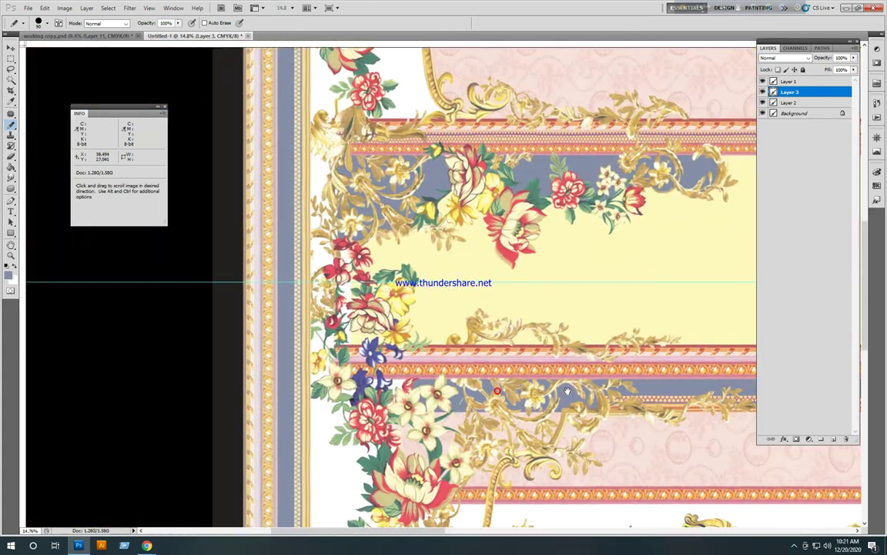
pyautogui.keyDown('ctrl'); pyautogui.click(409, 390); pyautogui.keyUp('ctrl')
pyautogui.scroll(2, 446, 379)
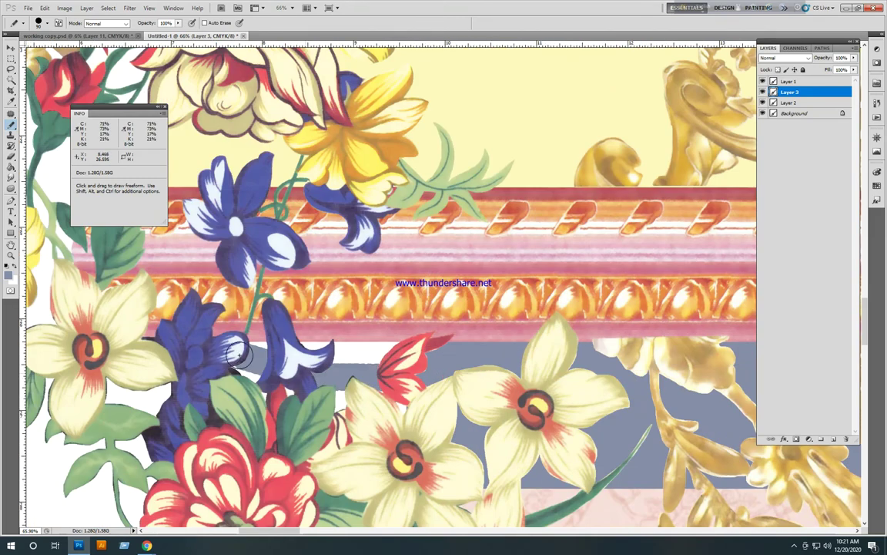
# - Add a new layer and place it directly beneath Layer 3
pyautogui.scroll(-8, 464, 415)
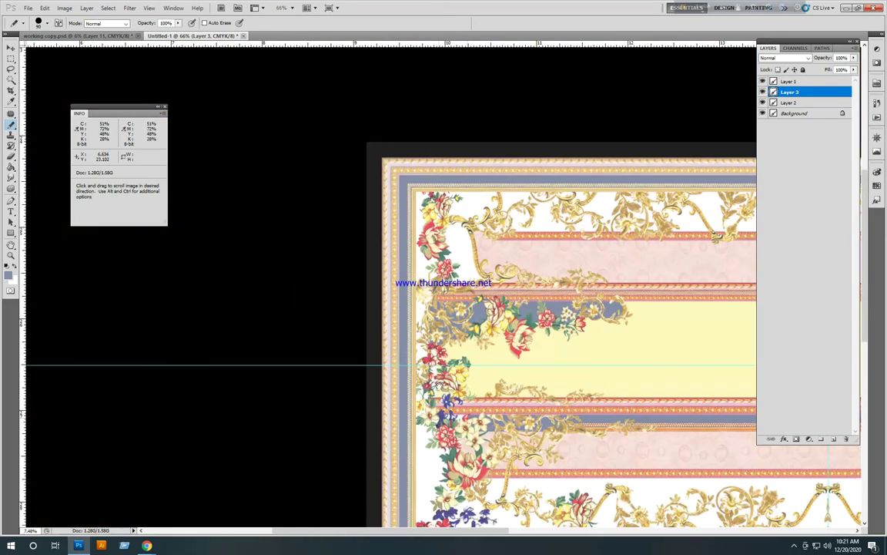
pyautogui.moveTo(433, 293); pyautogui.dragTo(478, 390)
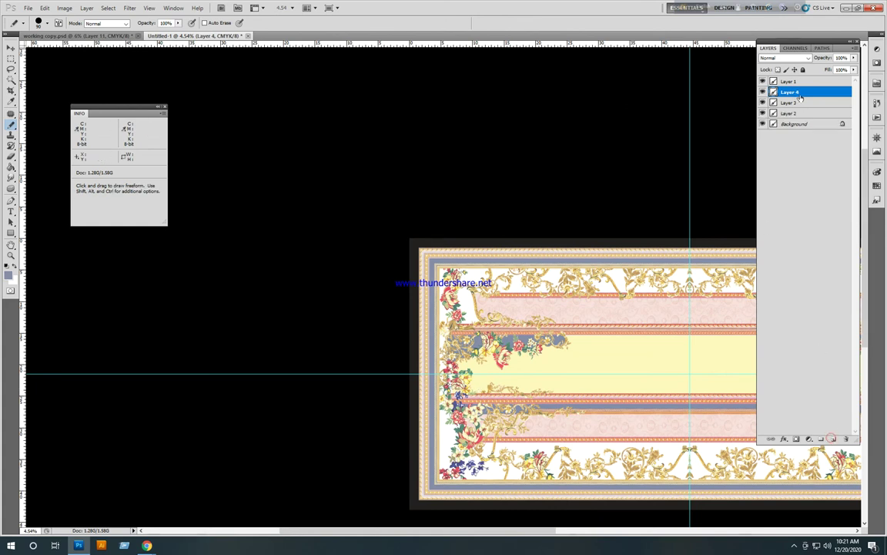
pyautogui.moveTo(801, 97); pyautogui.dragTo(807, 114)
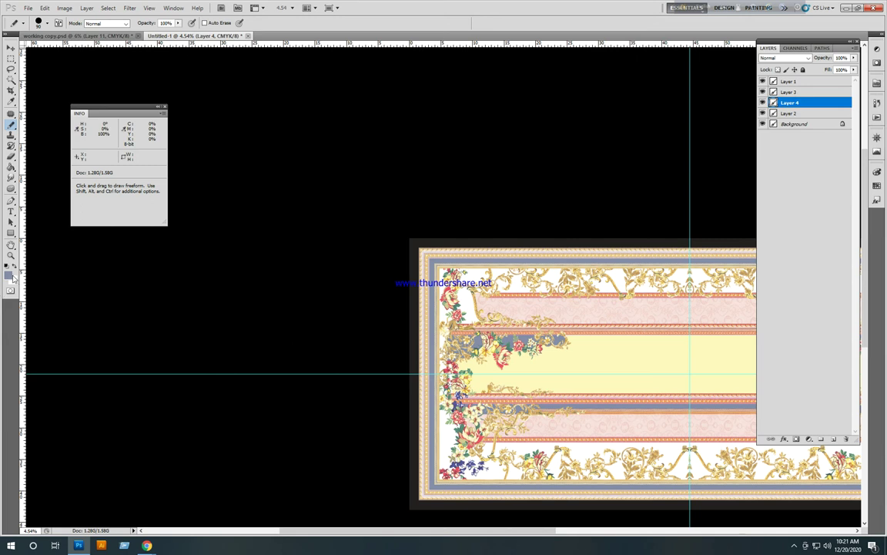
# - Set the foreground colour to black with CMYK values 0, 0, 0 and 100
pyautogui.click(10, 275)
pyautogui.write('0')
pyautogui.press('Tab')
pyautogui.write('0')
pyautogui.press('Tab')
pyautogui.write('0')
pyautogui.press('Tab')
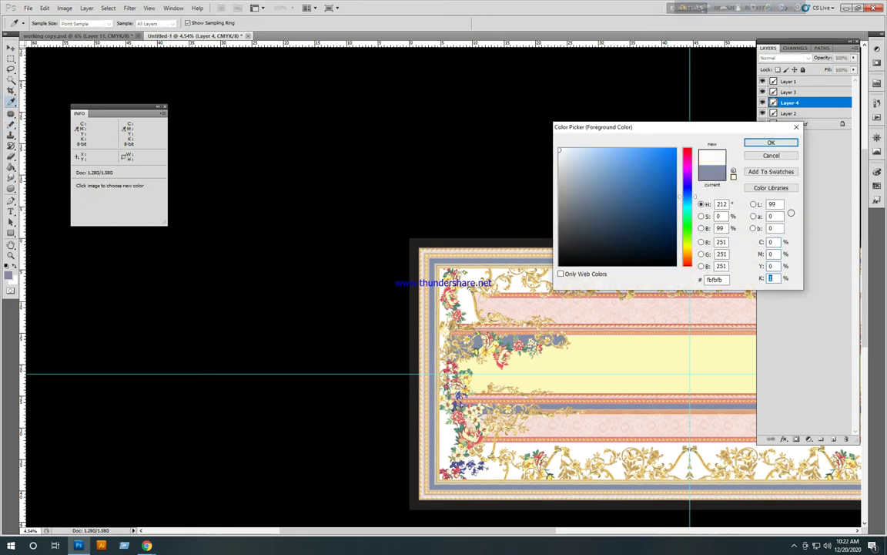
pyautogui.write('100')
pyautogui.press('Return')
# - Paint black behind the flowers in the inner panel's lower-left corner, using a 700 px Pencil
pyautogui.scroll(3, 549, 328)
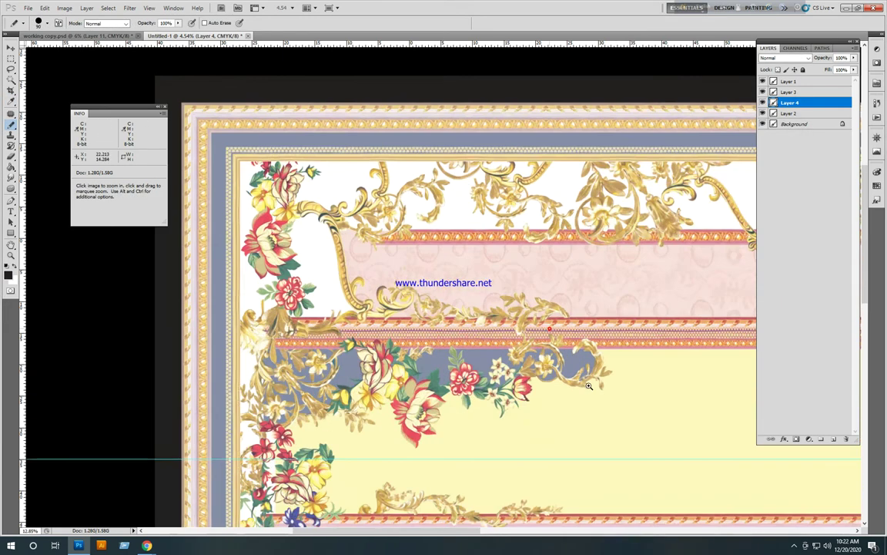
pyautogui.moveTo(494, 296); pyautogui.dragTo(523, 204)
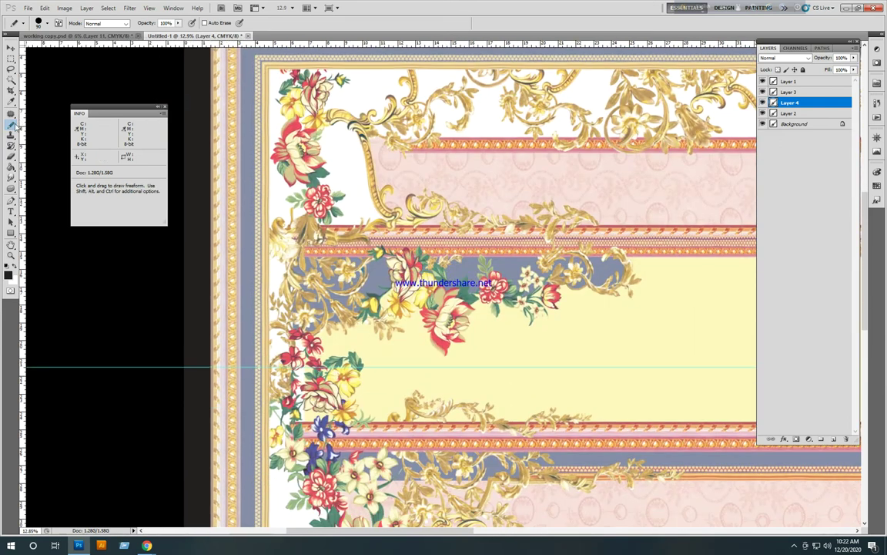
pyautogui.scroll(-6, 339, 351)
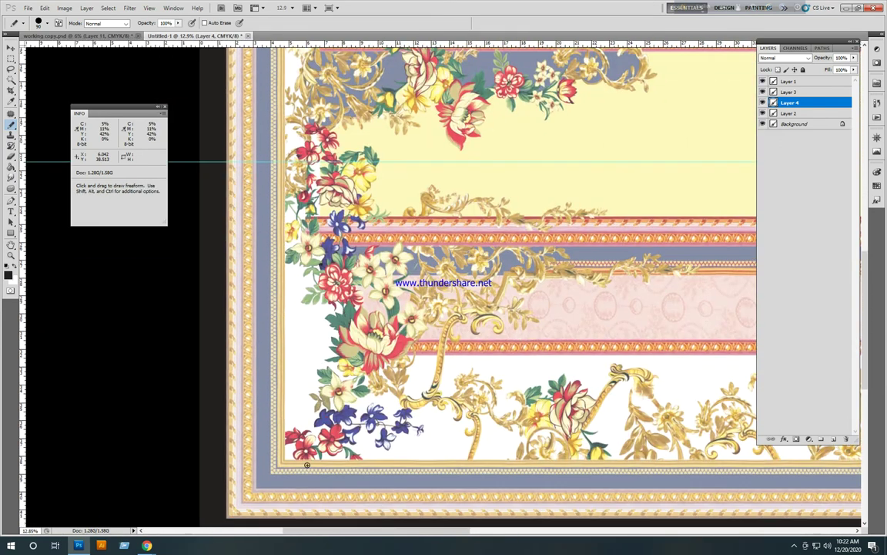
pyautogui.press('[')
pyautogui.moveTo(283, 459)
pyautogui.mouseDown()
pyautogui.moveTo(300, 451)
pyautogui.moveTo(319, 403)
pyautogui.mouseUp()
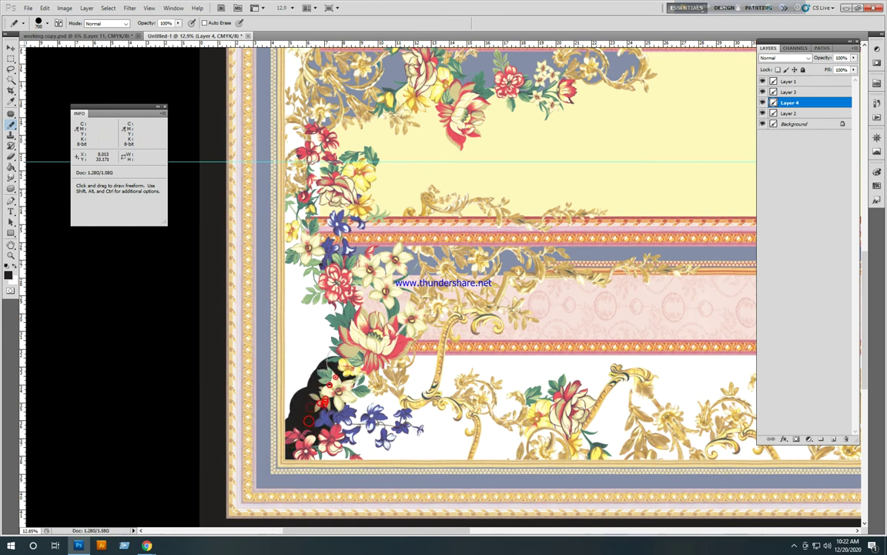
pyautogui.moveTo(341, 372)
pyautogui.mouseDown()
pyautogui.moveTo(322, 285)
pyautogui.moveTo(314, 378)
pyautogui.moveTo(304, 289)
pyautogui.moveTo(293, 424)
pyautogui.mouseUp()
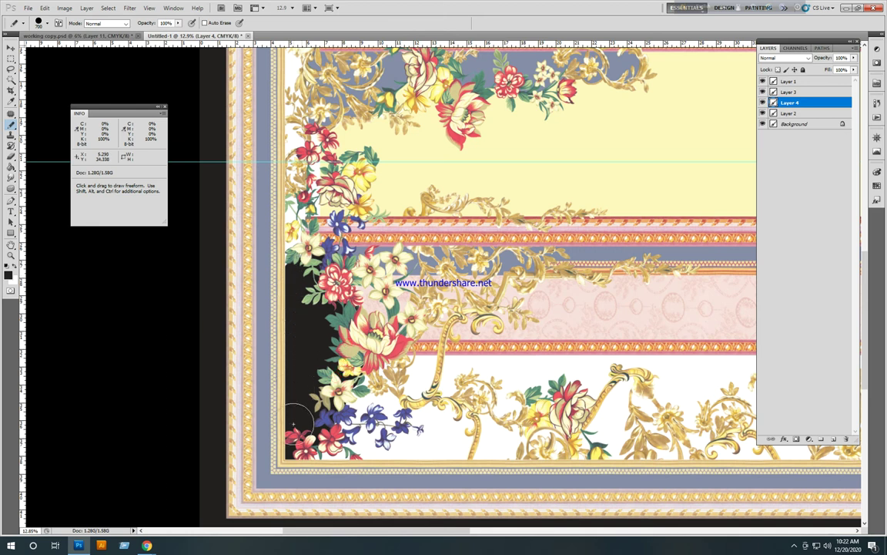
# - Continue the black fill behind the flowers and gold ornaments along the rest of the inner panel's left edge, up to the top corner
pyautogui.moveTo(272, 237); pyautogui.dragTo(299, 272)
pyautogui.moveTo(302, 201); pyautogui.dragTo(289, 172)
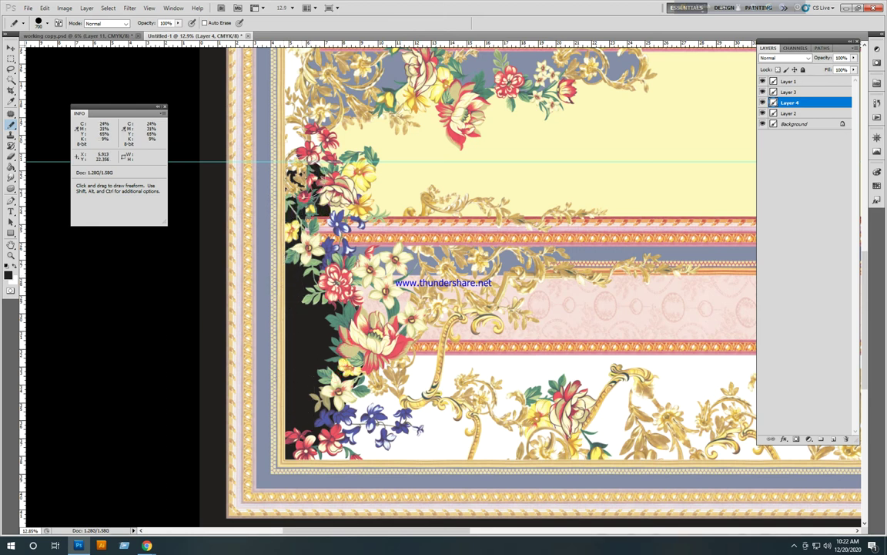
pyautogui.moveTo(316, 230); pyautogui.dragTo(337, 219)
pyautogui.click(309, 168)
pyautogui.click(303, 158)
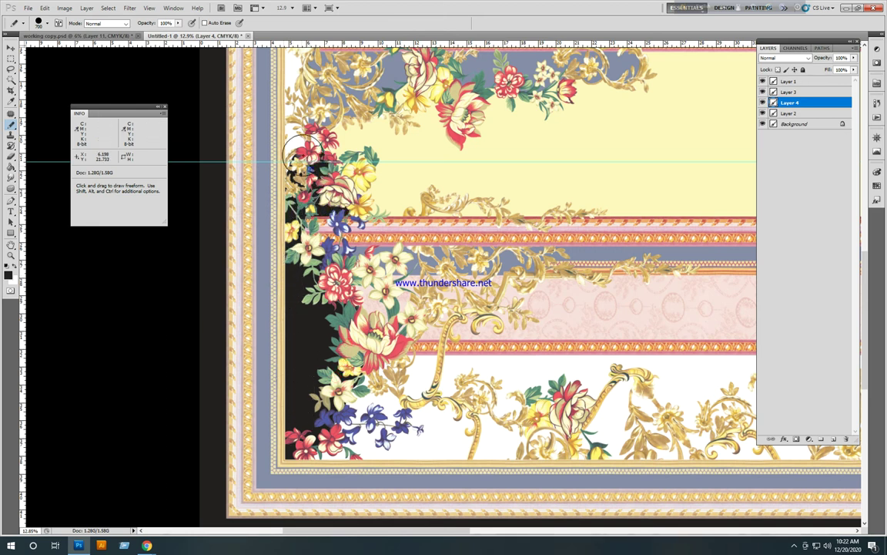
pyautogui.moveTo(304, 124)
pyautogui.mouseDown()
pyautogui.moveTo(307, 114)
pyautogui.moveTo(339, 212)
pyautogui.moveTo(357, 321)
pyautogui.moveTo(338, 229)
pyautogui.moveTo(393, 233)
pyautogui.moveTo(365, 136)
pyautogui.mouseUp()
pyautogui.hotkey('ctrl', 'z')
pyautogui.moveTo(376, 223); pyautogui.dragTo(354, 169)
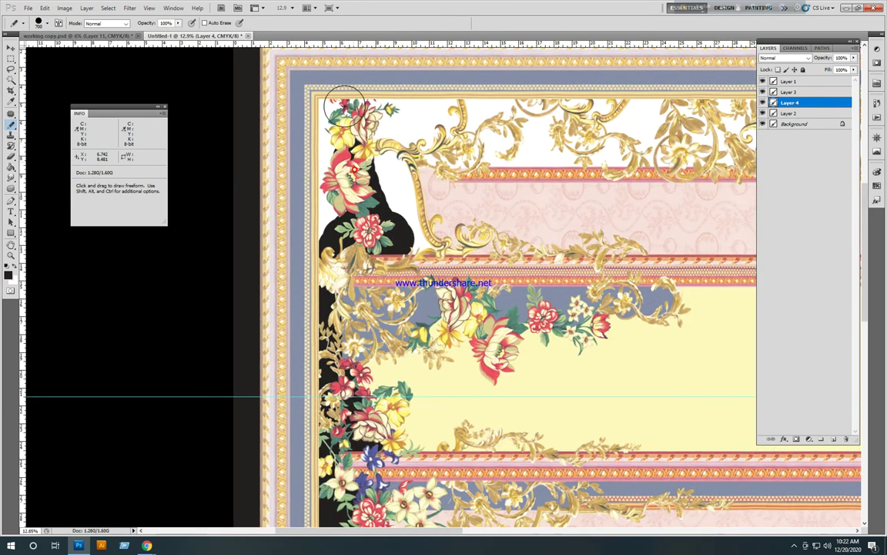
pyautogui.moveTo(344, 106)
pyautogui.mouseDown()
pyautogui.moveTo(286, 132)
pyautogui.moveTo(298, 214)
pyautogui.mouseUp()
# - Reduce the Pencil to 200 px and fill black up to the lower curve of the gold scroll at the upper pink band's left end
pyautogui.moveTo(392, 231)
pyautogui.mouseDown()
pyautogui.moveTo(364, 245)
pyautogui.moveTo(405, 276)
pyautogui.mouseUp()
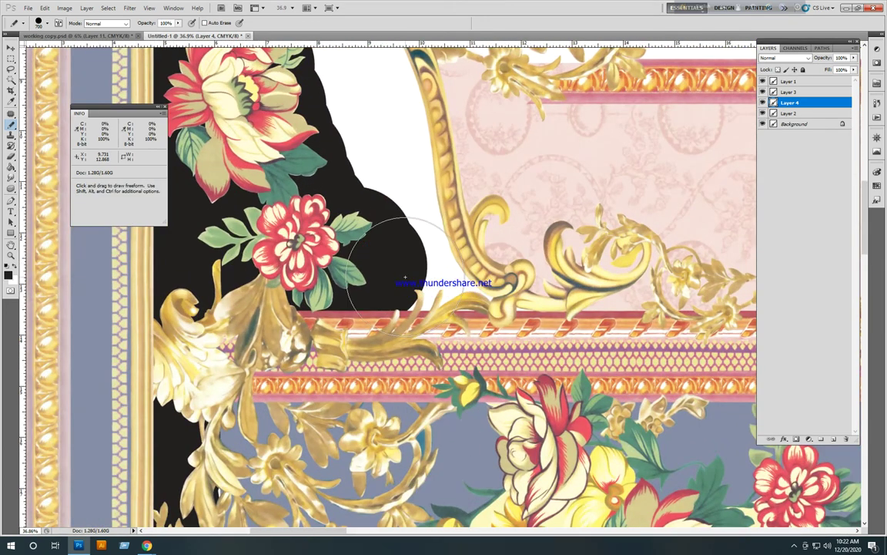
pyautogui.press('[')
pyautogui.press('[')
pyautogui.press('[')
pyautogui.moveTo(371, 293); pyautogui.dragTo(468, 300)
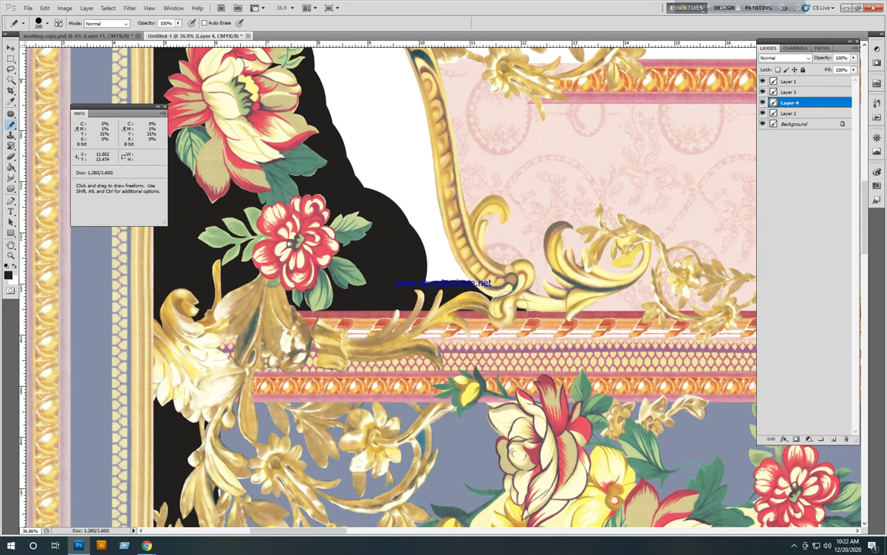
pyautogui.moveTo(417, 251)
pyautogui.mouseDown()
pyautogui.moveTo(389, 174)
pyautogui.moveTo(437, 286)
pyautogui.mouseUp()
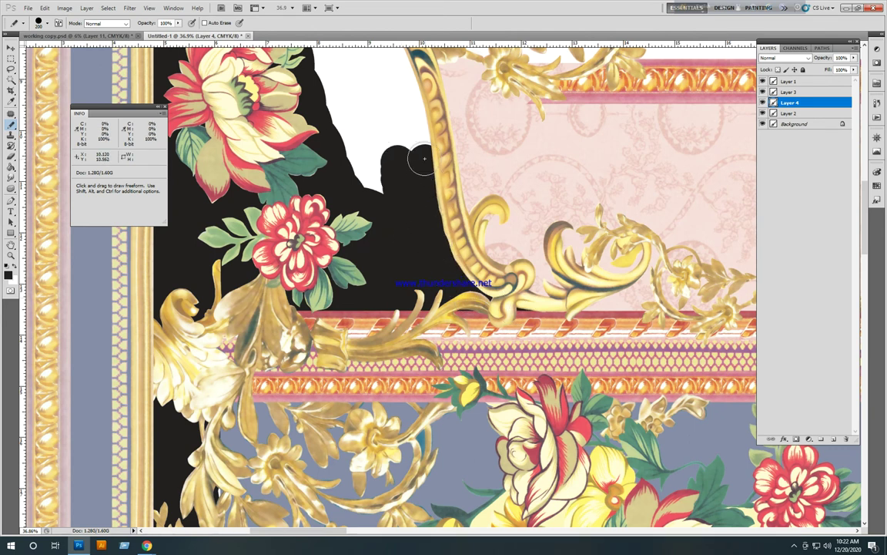
# - Fill the remaining white area enclosed by the gold scroll's upper curve with black
pyautogui.moveTo(424, 158); pyautogui.dragTo(403, 103)
pyautogui.press('space')
pyautogui.moveTo(410, 232)
pyautogui.mouseDown()
pyautogui.moveTo(456, 327)
pyautogui.moveTo(462, 418)
pyautogui.moveTo(374, 259)
pyautogui.mouseUp()
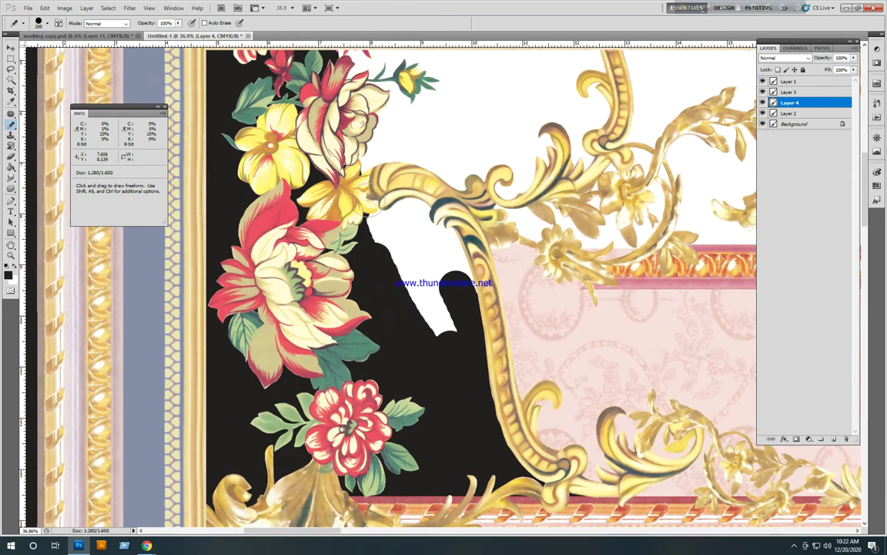
pyautogui.moveTo(362, 192)
pyautogui.mouseDown()
pyautogui.moveTo(469, 316)
pyautogui.moveTo(416, 329)
pyautogui.moveTo(442, 341)
pyautogui.mouseUp()
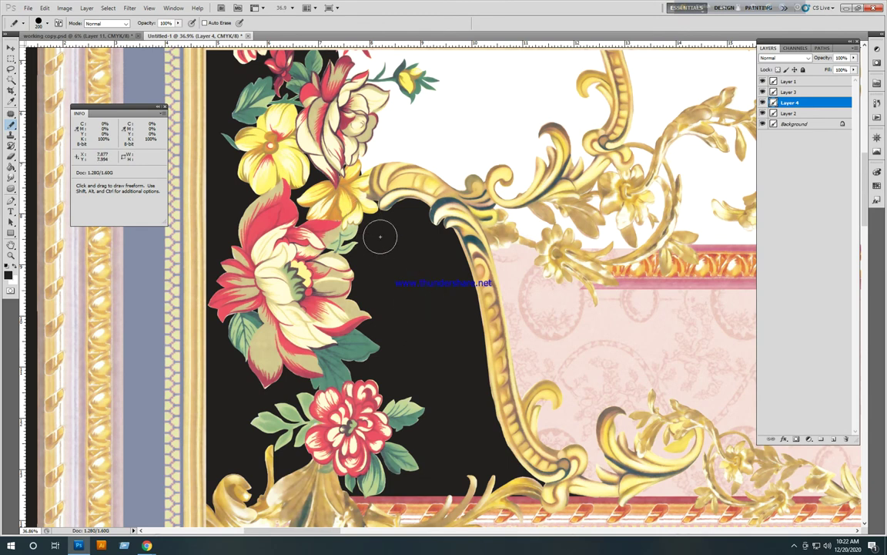
# - Duplicate the black fill of Layer 4 and place the copy at the design's right end
pyautogui.scroll(-5, 445, 342)
pyautogui.press('space')
pyautogui.moveTo(568, 524); pyautogui.dragTo(391, 262)
pyautogui.hotkey('ctrl', 'space')
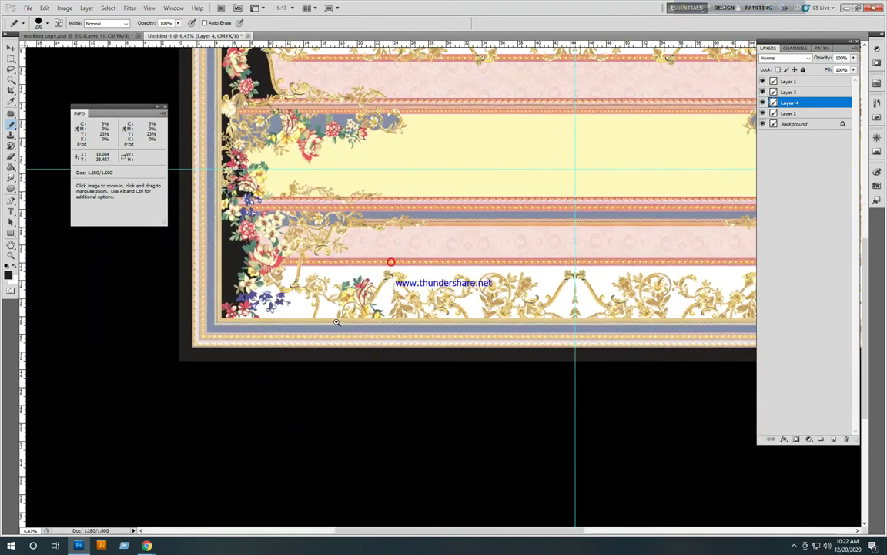
pyautogui.scroll(-3, 336, 321)
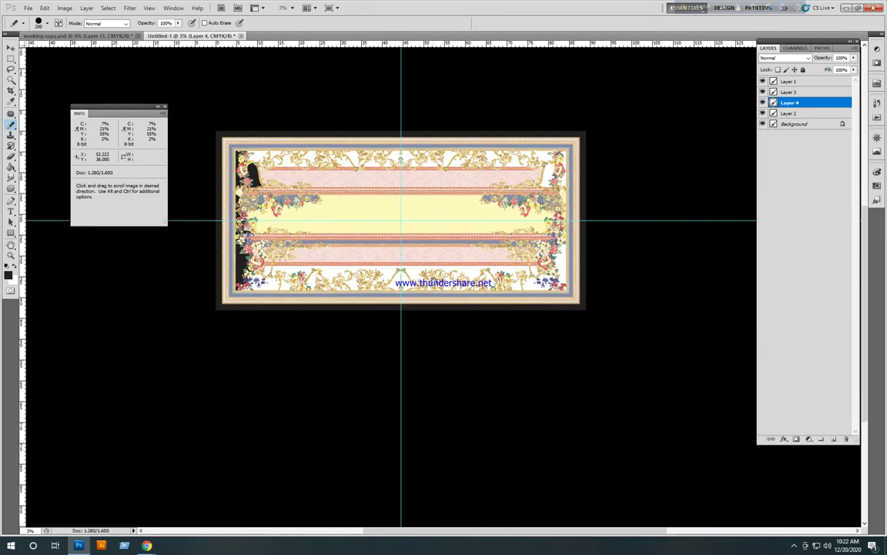
pyautogui.moveTo(243, 262); pyautogui.dragTo(544, 279)
# - Flip the duplicated black layer horizontally so it mirrors the left end behind the flowers on the right
pyautogui.hotkey('ctrl', 't')
pyautogui.rightClick(564, 228)
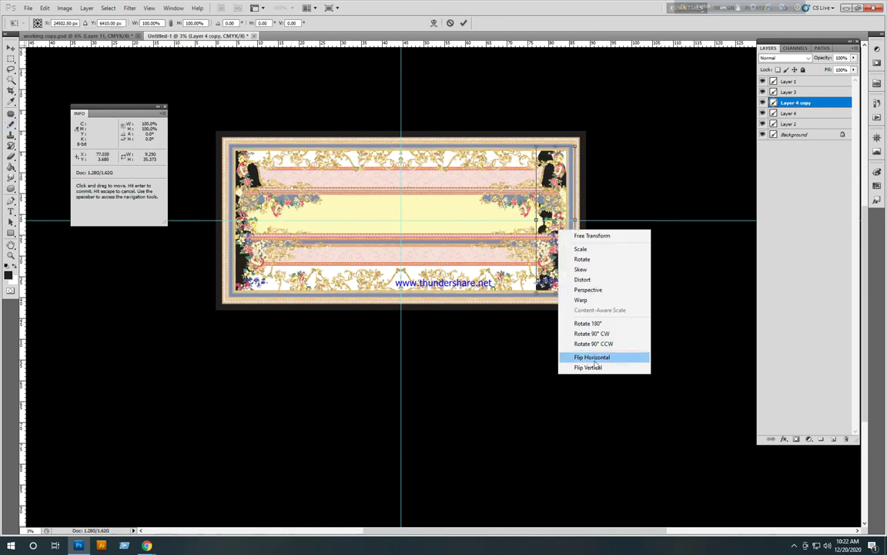
pyautogui.click(585, 357)
pyautogui.press('Return')
pyautogui.moveTo(545, 173); pyautogui.dragTo(638, 261)
pyautogui.keyDown('ctrl'); pyautogui.click(604, 243); pyautogui.keyUp('ctrl')
pyautogui.press('Return')
pyautogui.keyDown('ctrl'); pyautogui.rightClick(581, 224); pyautogui.keyUp('ctrl')
pyautogui.click(600, 231)
pyautogui.moveTo(600, 229); pyautogui.dragTo(578, 288)
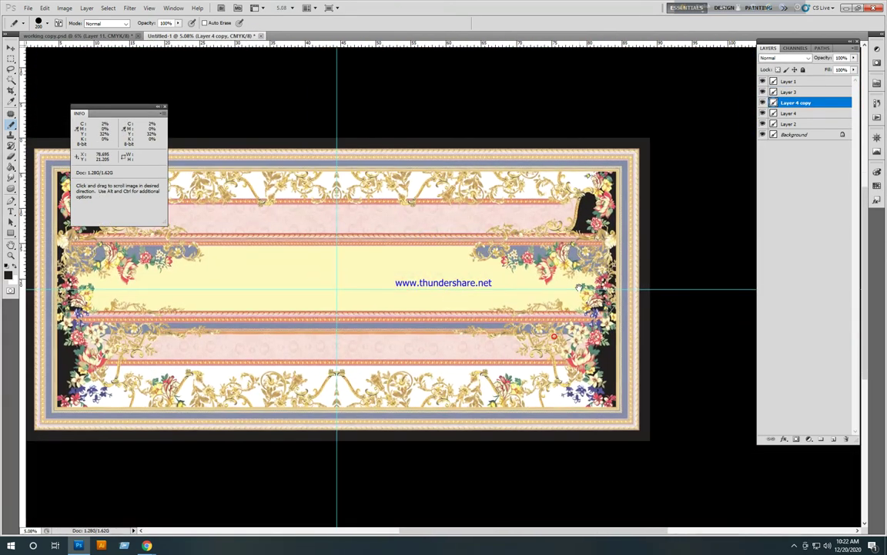
# - Sample the blue-grey of the vertical stripe in working copy.psd and return to the Untitled-1 design
pyautogui.moveTo(515, 346); pyautogui.dragTo(517, 367)
pyautogui.moveTo(576, 391); pyautogui.dragTo(486, 362)
pyautogui.moveTo(467, 418); pyautogui.dragTo(532, 405)
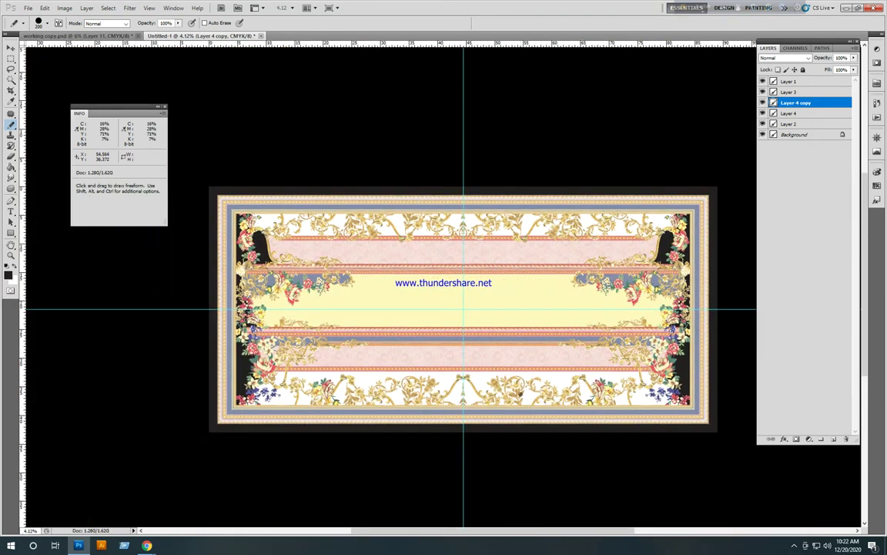
pyautogui.click(104, 36)
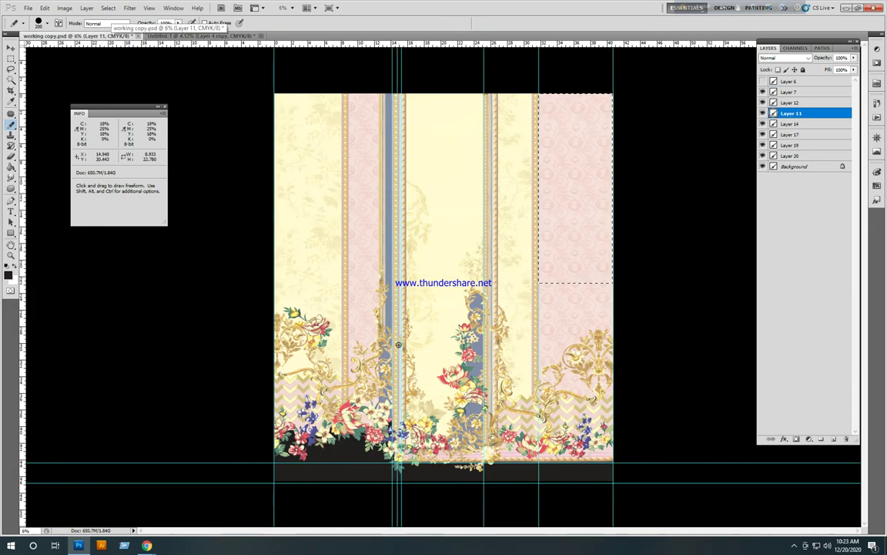
pyautogui.press('i')
pyautogui.click(388, 231)
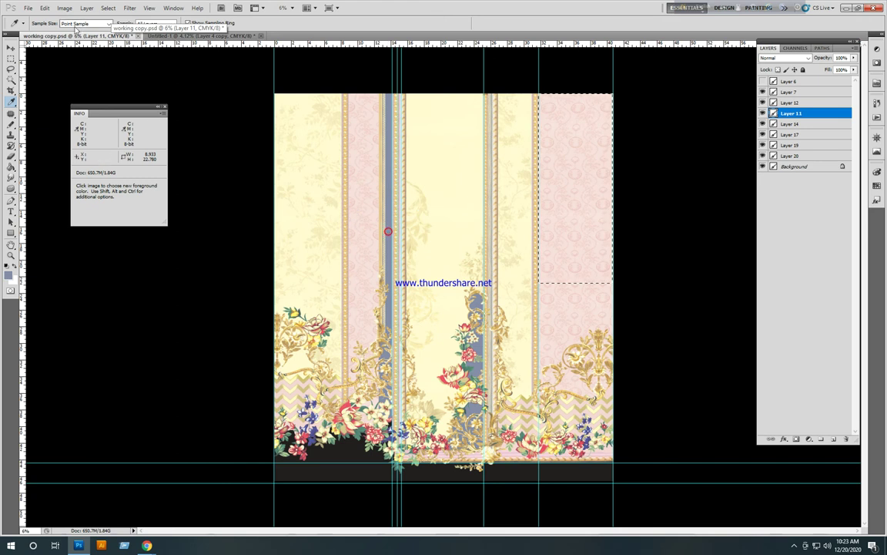
pyautogui.click(174, 36)
pyautogui.press('m')
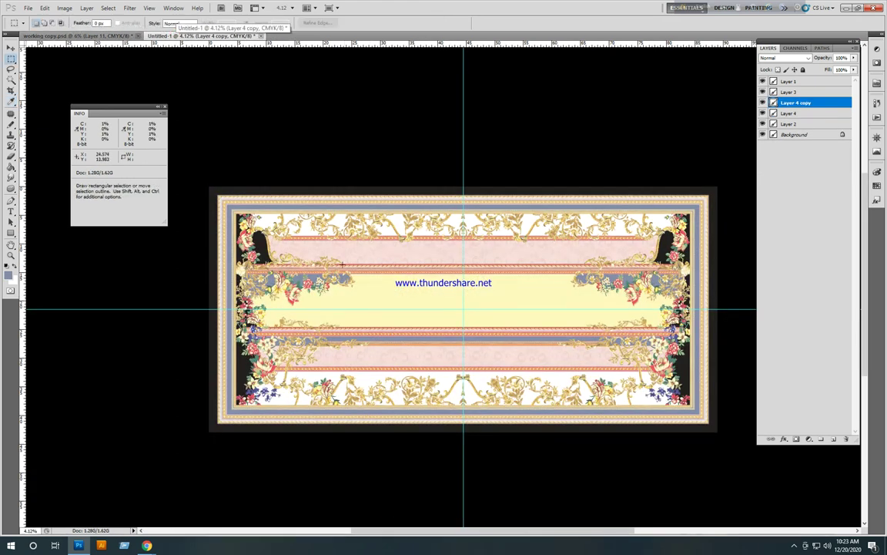
# - Add a new layer, place it directly beneath Layer 4, and switch to the Pencil tool
pyautogui.moveTo(310, 235); pyautogui.dragTo(345, 258)
pyautogui.moveTo(237, 222); pyautogui.dragTo(293, 224)
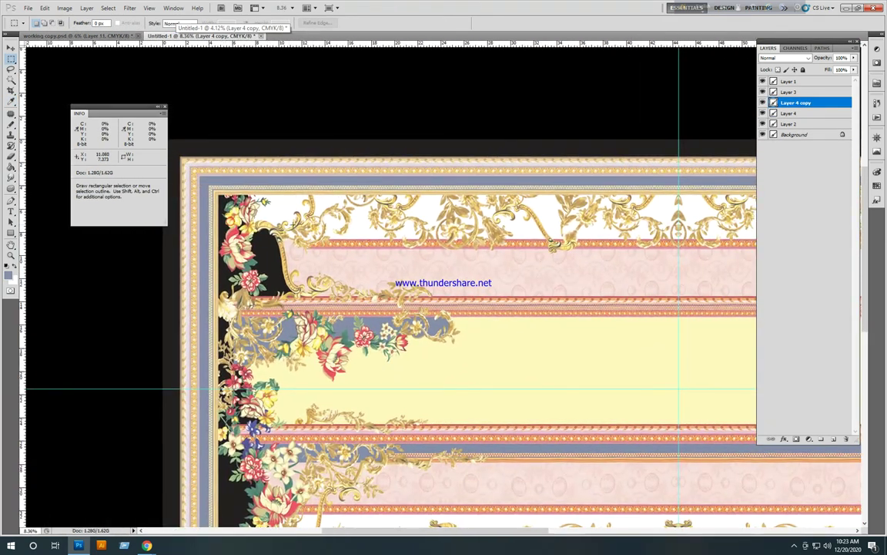
pyautogui.click(833, 438)
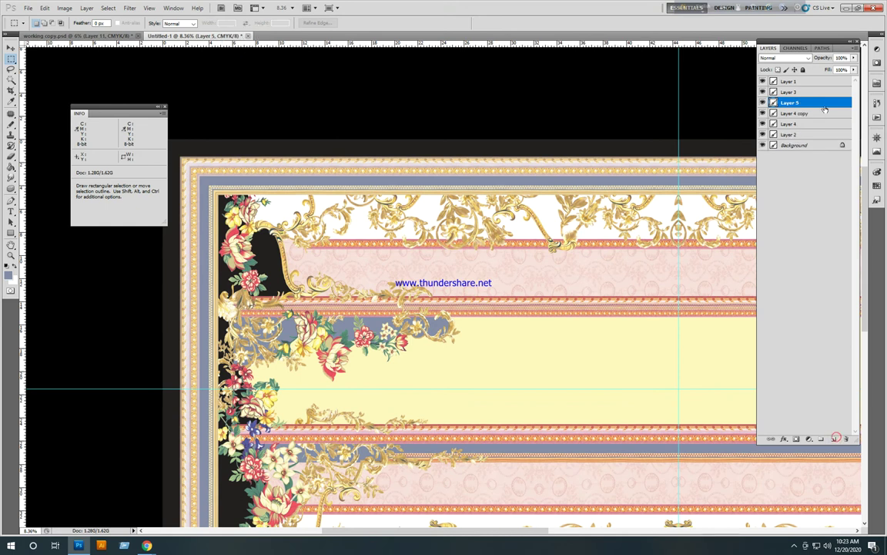
pyautogui.moveTo(823, 102); pyautogui.dragTo(828, 126)
pyautogui.press('b')
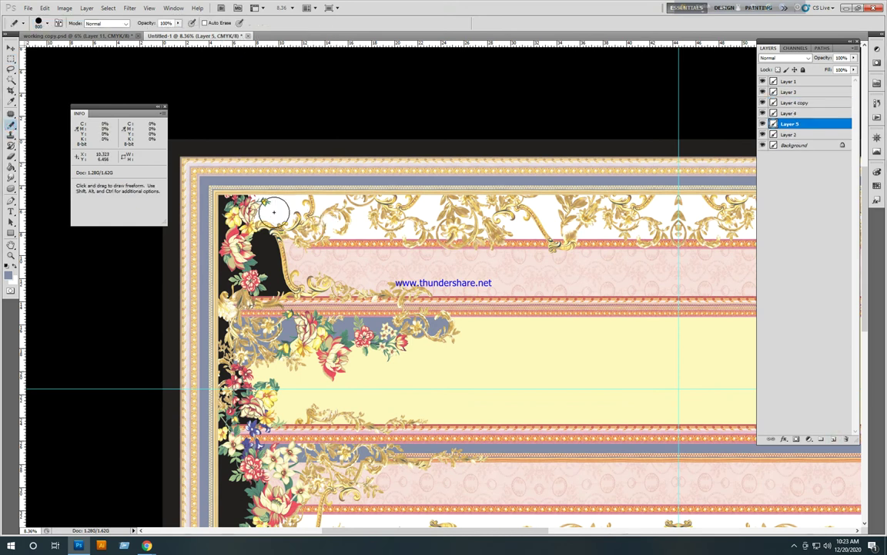
# - Try filling the white band behind the upper gold scrollwork with blue-grey, using an 800 px Pencil
pyautogui.moveTo(254, 193)
pyautogui.mouseDown()
pyautogui.moveTo(235, 186)
pyautogui.moveTo(331, 193)
pyautogui.moveTo(355, 228)
pyautogui.moveTo(330, 202)
pyautogui.moveTo(420, 198)
pyautogui.moveTo(555, 223)
pyautogui.mouseUp()
pyautogui.moveTo(664, 201)
pyautogui.mouseDown()
pyautogui.moveTo(563, 216)
pyautogui.moveTo(669, 218)
pyautogui.moveTo(519, 224)
pyautogui.moveTo(668, 225)
pyautogui.moveTo(436, 226)
pyautogui.mouseUp()
pyautogui.moveTo(370, 234)
pyautogui.mouseDown()
pyautogui.moveTo(600, 229)
pyautogui.moveTo(404, 218)
pyautogui.moveTo(591, 197)
pyautogui.moveTo(395, 197)
pyautogui.moveTo(663, 210)
pyautogui.moveTo(429, 210)
pyautogui.moveTo(363, 223)
pyautogui.moveTo(615, 223)
pyautogui.moveTo(646, 212)
pyautogui.moveTo(428, 204)
pyautogui.mouseUp()
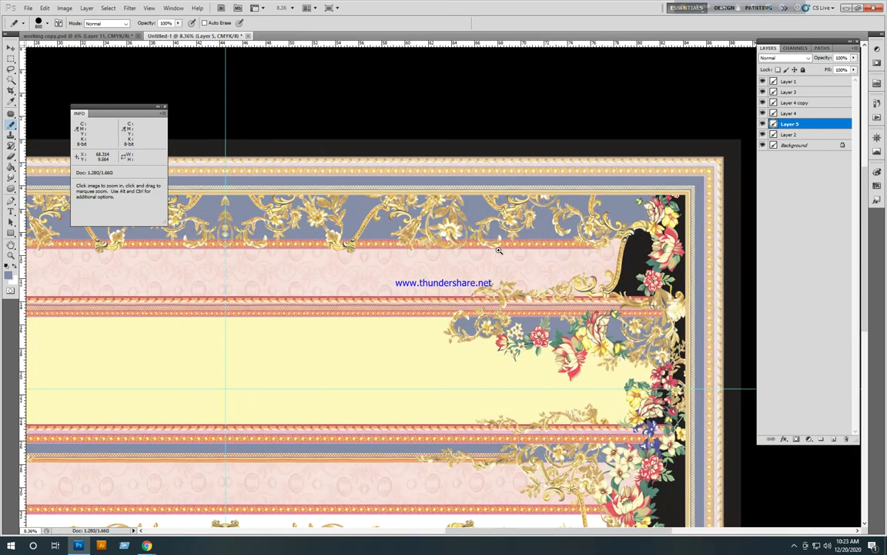
pyautogui.keyDown('ctrl'); pyautogui.keyDown('alt'); pyautogui.click(494, 248); pyautogui.keyUp('alt'); pyautogui.keyUp('ctrl')
pyautogui.keyDown('ctrl'); pyautogui.click(335, 352); pyautogui.keyUp('ctrl')
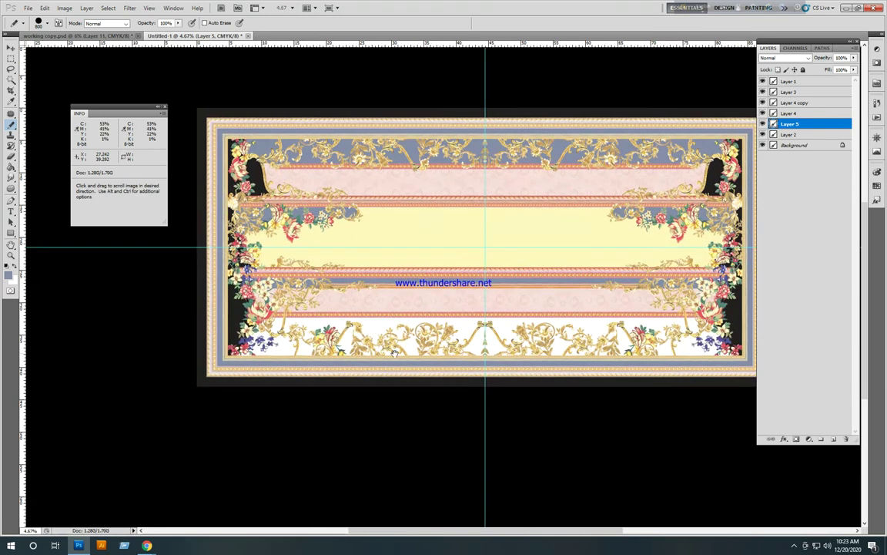
pyautogui.moveTo(411, 344); pyautogui.dragTo(386, 362)
# - Undo all the blue-grey strokes in the upper scrollwork band
pyautogui.hotkey('ctrl', 'alt', 'z')
pyautogui.hotkey('ctrl', 'alt', 'z')
pyautogui.hotkey('ctrl', 'alt', 'z')
pyautogui.hotkey('ctrl', 'alt', 'z')
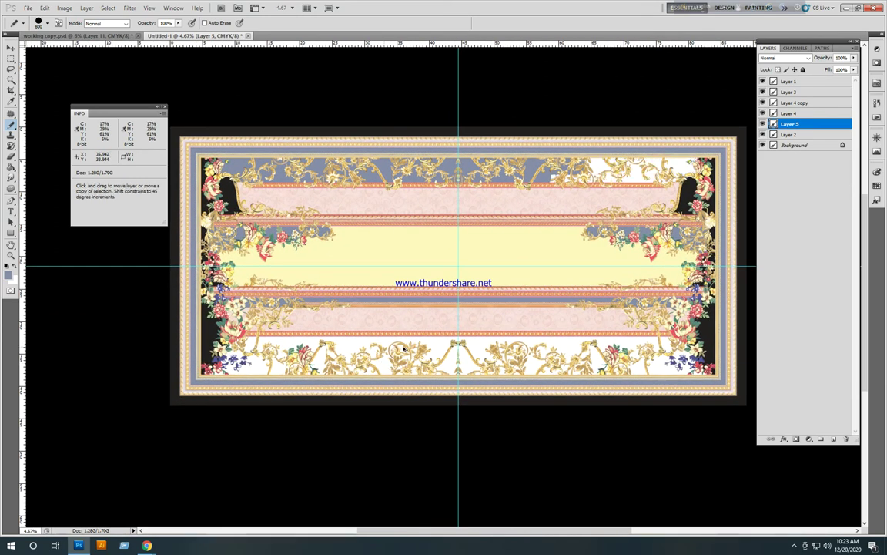
pyautogui.hotkey('ctrl', 'z')
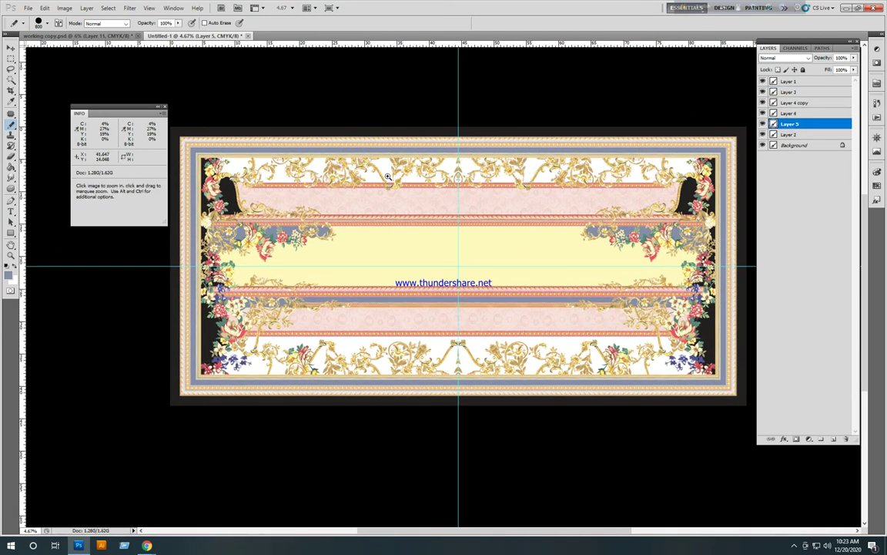
# - Sample the pale pink of the design as the foreground colour and return to the Pencil tool
pyautogui.moveTo(410, 191); pyautogui.dragTo(517, 254)
pyautogui.moveTo(382, 238); pyautogui.dragTo(424, 239)
pyautogui.moveTo(471, 220); pyautogui.dragTo(531, 223)
pyautogui.press('i')
pyautogui.click(430, 200)
pyautogui.moveTo(448, 238); pyautogui.dragTo(331, 215)
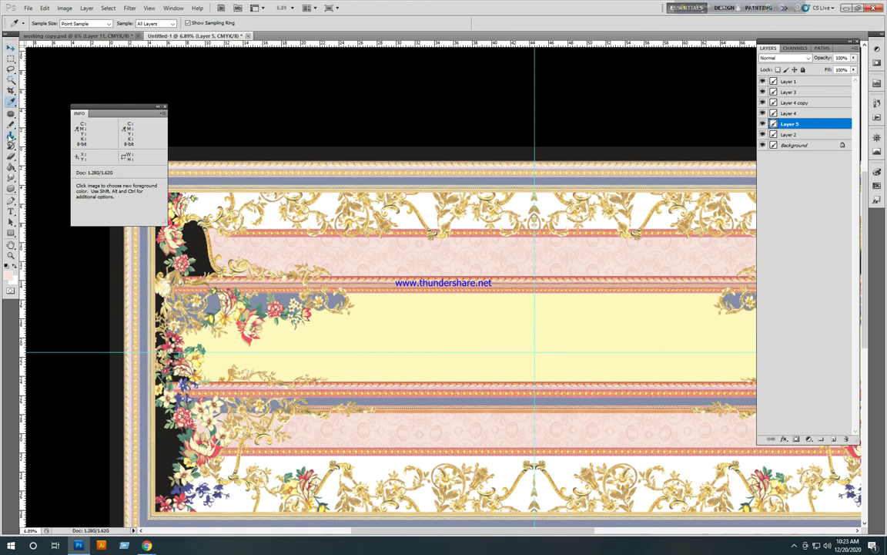
pyautogui.click(11, 123)
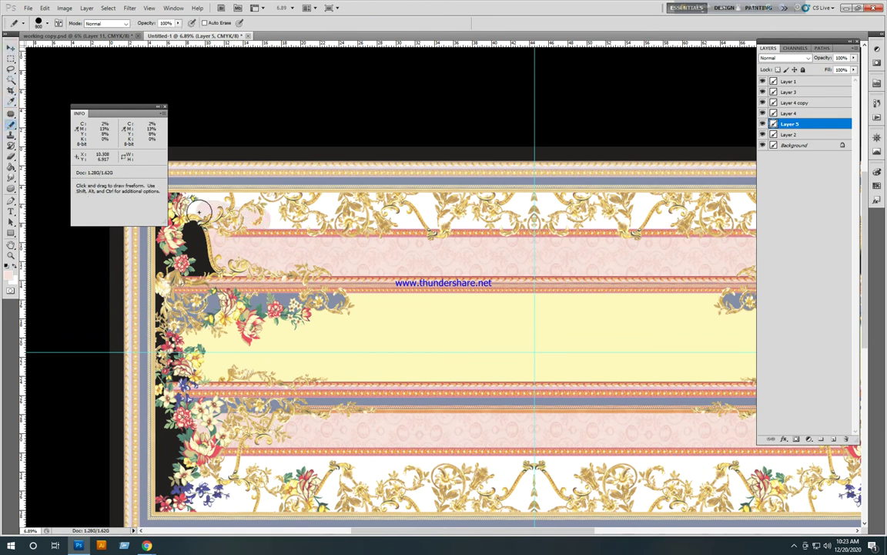
# - Paint pale pink across the white band behind the upper gold scrollwork with the 800 px Pencil
pyautogui.moveTo(199, 209)
pyautogui.mouseDown()
pyautogui.moveTo(254, 203)
pyautogui.moveTo(287, 218)
pyautogui.moveTo(262, 221)
pyautogui.moveTo(417, 223)
pyautogui.moveTo(257, 212)
pyautogui.moveTo(391, 196)
pyautogui.moveTo(253, 198)
pyautogui.moveTo(507, 202)
pyautogui.moveTo(334, 203)
pyautogui.moveTo(472, 206)
pyautogui.moveTo(482, 216)
pyautogui.moveTo(427, 211)
pyautogui.moveTo(630, 210)
pyautogui.moveTo(435, 216)
pyautogui.moveTo(641, 216)
pyautogui.moveTo(477, 217)
pyautogui.moveTo(563, 210)
pyautogui.moveTo(599, 192)
pyautogui.moveTo(627, 192)
pyautogui.mouseUp()
pyautogui.press('space')
pyautogui.moveTo(580, 210)
pyautogui.mouseDown()
pyautogui.moveTo(406, 217)
pyautogui.moveTo(630, 218)
pyautogui.moveTo(673, 201)
pyautogui.moveTo(408, 198)
pyautogui.mouseUp()
pyautogui.press('space')
# - Paint the same pale pink across the white band behind the lower gold scrollwork and flowers, from end to end
pyautogui.moveTo(526, 241); pyautogui.dragTo(494, 2)
pyautogui.moveTo(604, 226)
pyautogui.mouseDown()
pyautogui.moveTo(591, 237)
pyautogui.moveTo(502, 231)
pyautogui.moveTo(561, 215)
pyautogui.moveTo(485, 224)
pyautogui.moveTo(498, 234)
pyautogui.mouseUp()
pyautogui.moveTo(580, 253)
pyautogui.mouseDown()
pyautogui.moveTo(407, 253)
pyautogui.moveTo(399, 237)
pyautogui.moveTo(339, 227)
pyautogui.moveTo(291, 251)
pyautogui.moveTo(485, 253)
pyautogui.moveTo(432, 252)
pyautogui.mouseUp()
pyautogui.moveTo(543, 254); pyautogui.dragTo(340, 255)
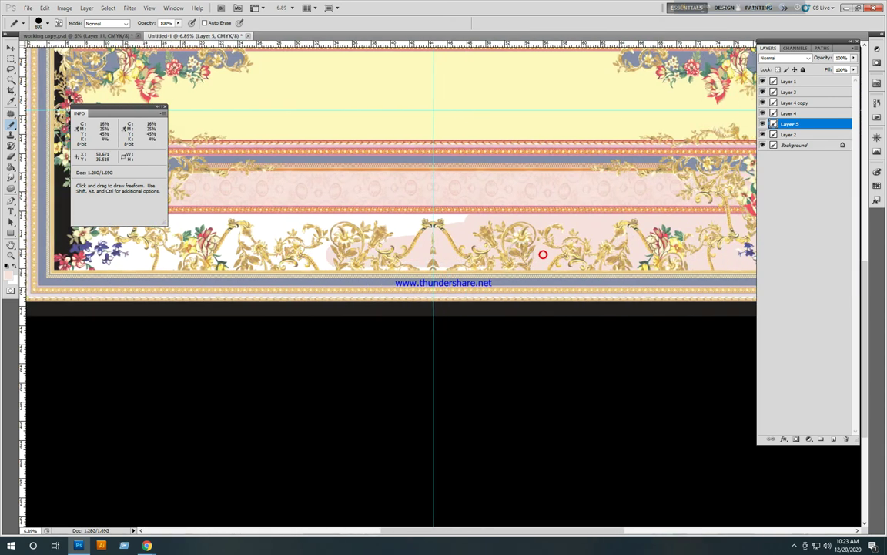
pyautogui.moveTo(444, 216)
pyautogui.mouseDown()
pyautogui.moveTo(413, 250)
pyautogui.moveTo(211, 284)
pyautogui.moveTo(447, 264)
pyautogui.mouseUp()
pyautogui.moveTo(535, 258)
pyautogui.mouseDown()
pyautogui.moveTo(226, 266)
pyautogui.moveTo(443, 249)
pyautogui.moveTo(298, 249)
pyautogui.moveTo(467, 226)
pyautogui.moveTo(417, 228)
pyautogui.mouseUp()
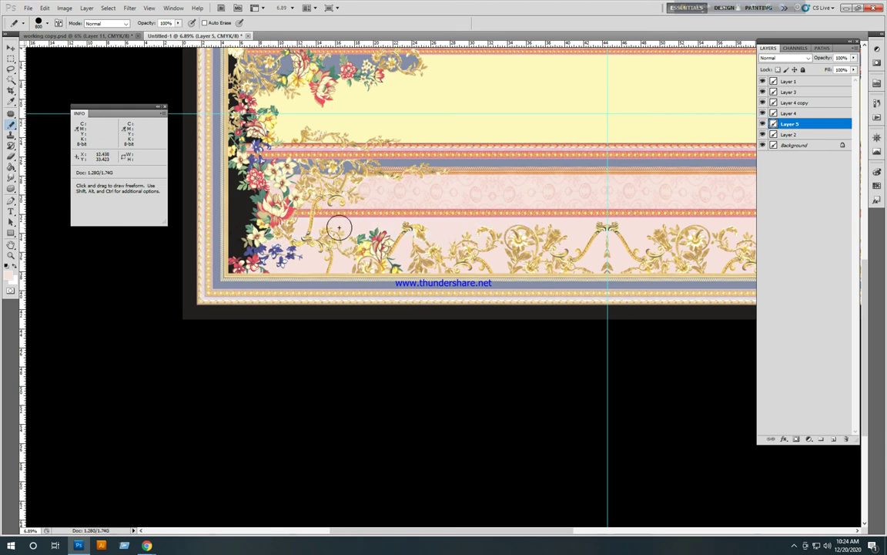
# - Examine the whole design in full-screen view with the panels hidden
pyautogui.moveTo(324, 291)
pyautogui.mouseDown()
pyautogui.moveTo(325, 314)
pyautogui.moveTo(268, 395)
pyautogui.mouseUp()
pyautogui.keyDown('alt'); pyautogui.click(402, 291); pyautogui.keyUp('alt')
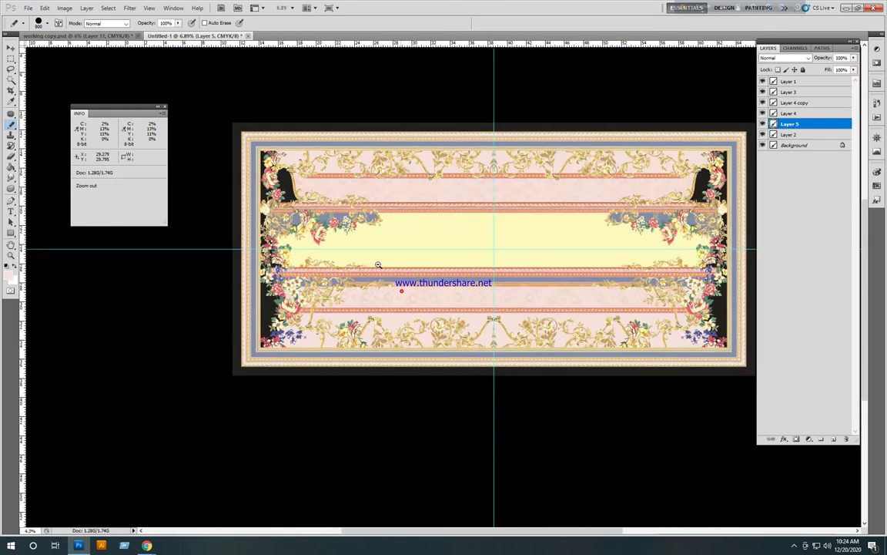
pyautogui.moveTo(538, 256); pyautogui.dragTo(489, 274)
pyautogui.scroll(1, 493, 273)
pyautogui.press('Tab')
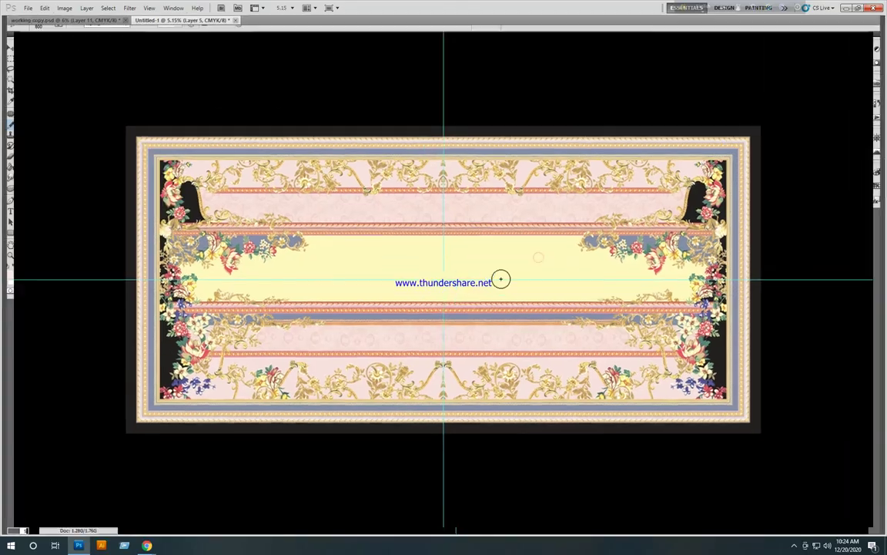
pyautogui.press('f')
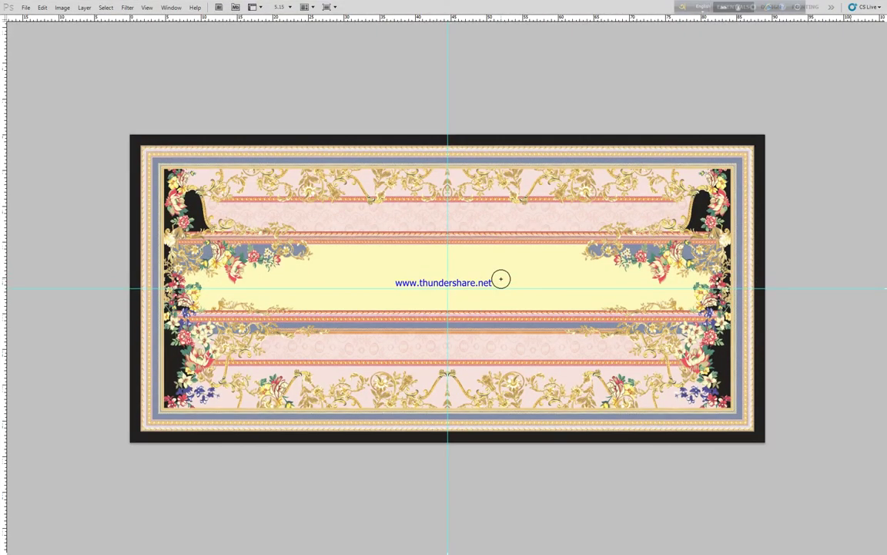
# - Save the design as a layered TIFF named Oma D# in the savah tex 967 folder, with LZW compression
pyautogui.hotkey('ctrl', 'shift', 's')
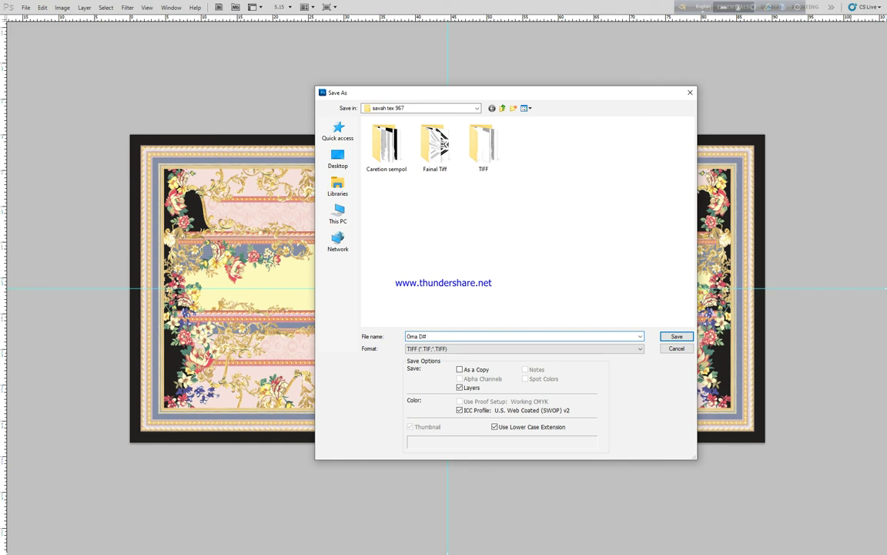
pyautogui.press('Return')
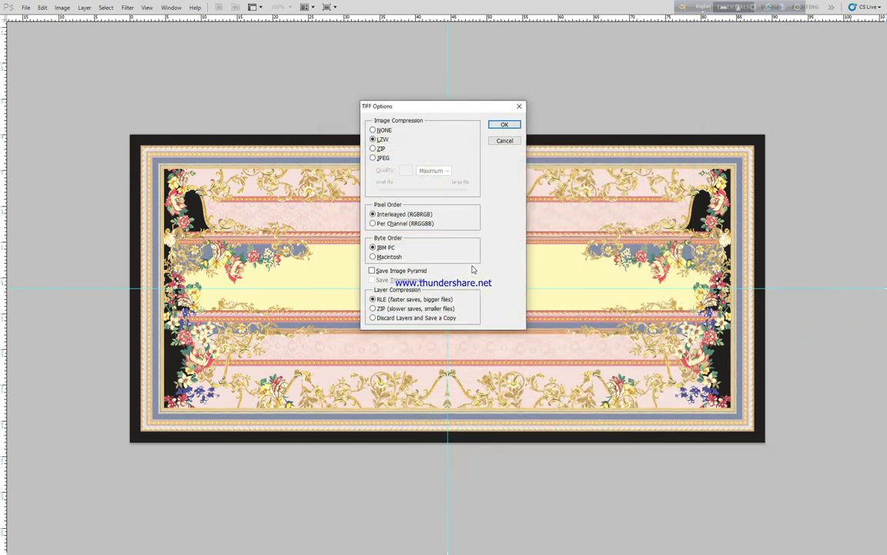
pyautogui.press('Return')
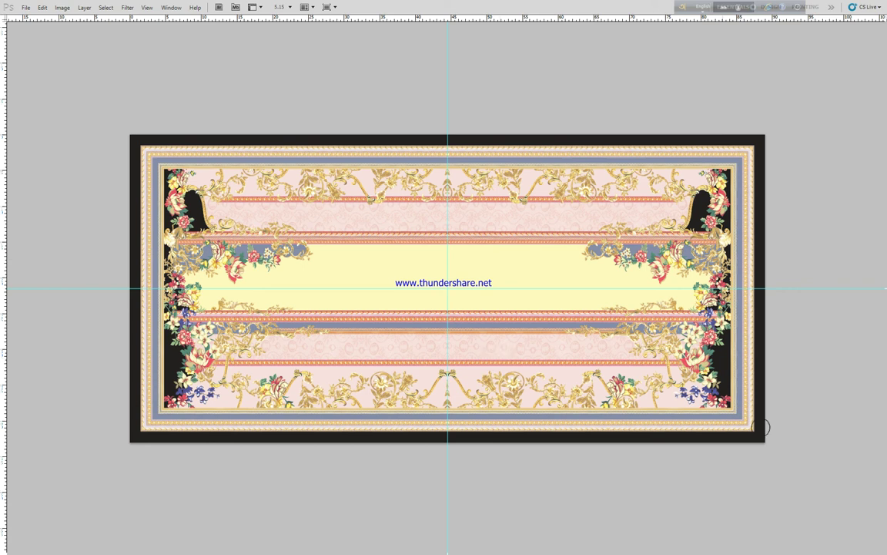
pyautogui.press('super')
pyautogui.click(794, 545)
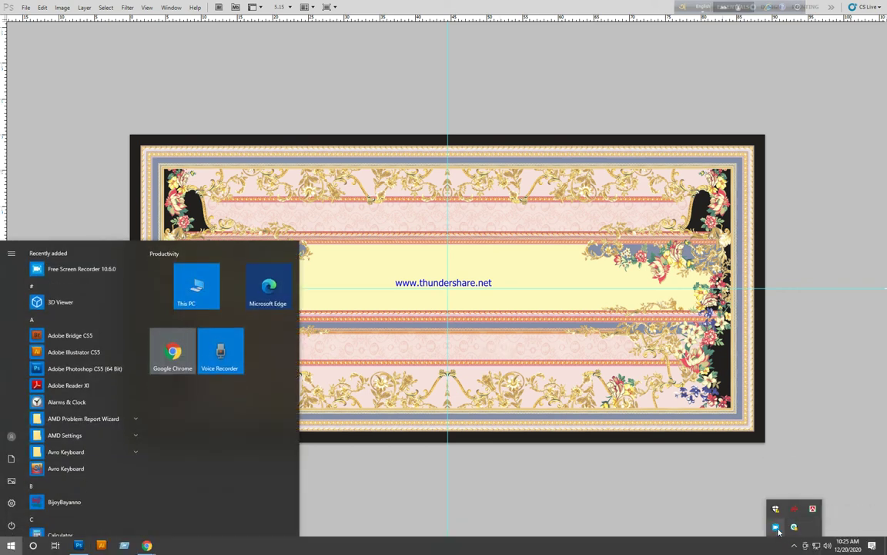